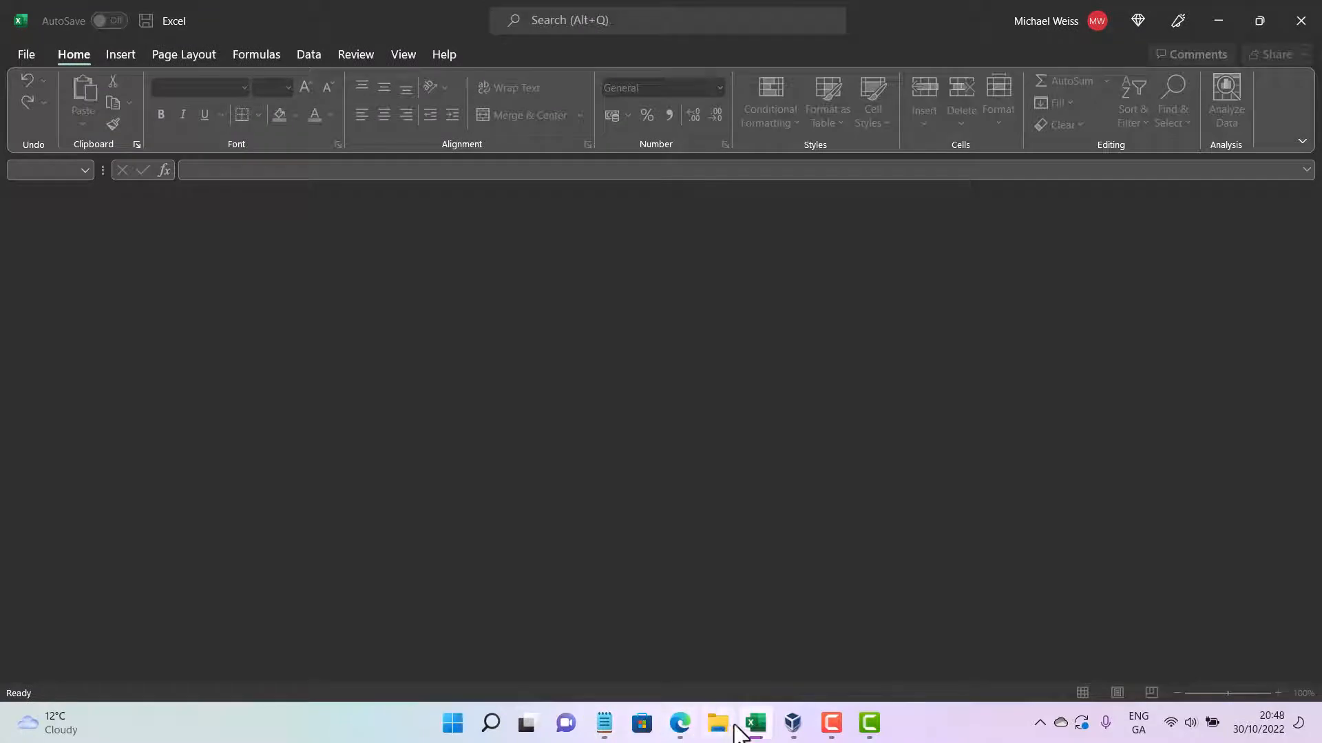
Switch to Oracle VM VirtualBox Manager and check the installed version in its About information.
{"action": "left_click", "coordinate": [792, 729]}
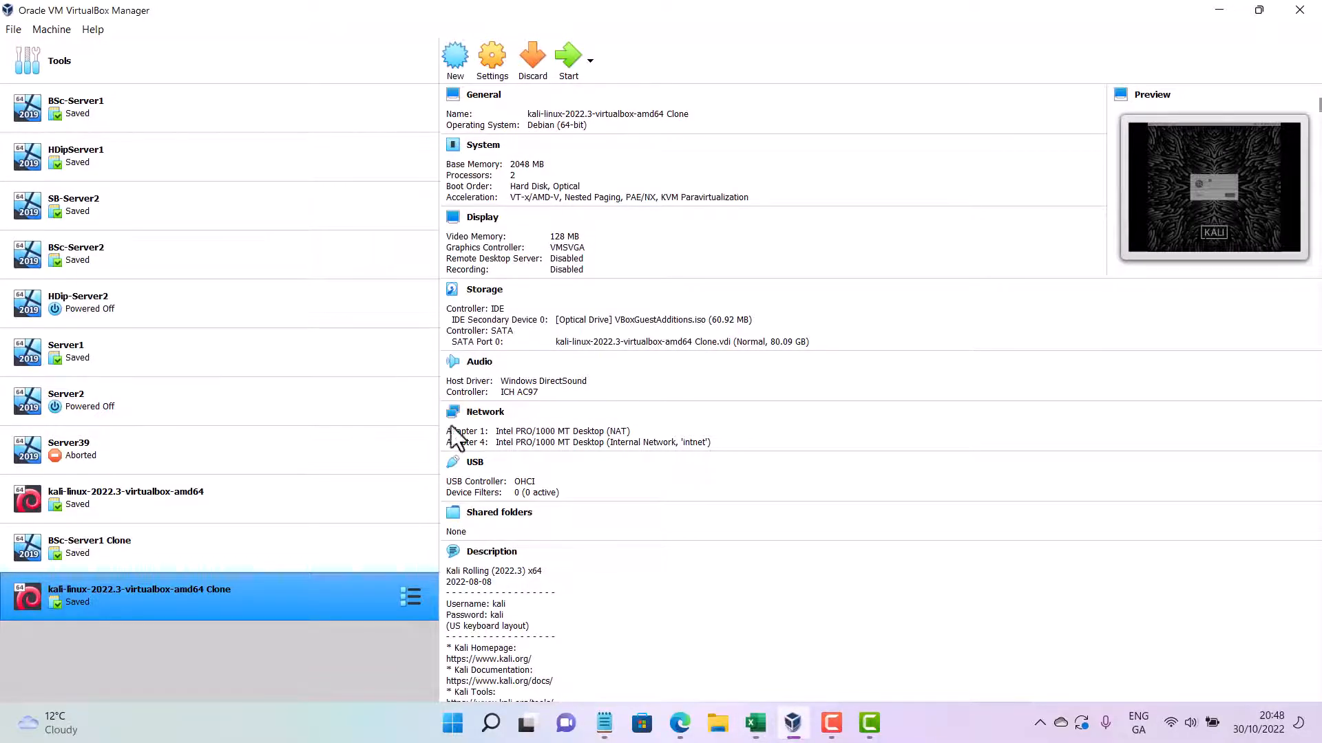
{"action": "left_click", "coordinate": [93, 28]}
{"action": "left_click", "coordinate": [142, 144]}
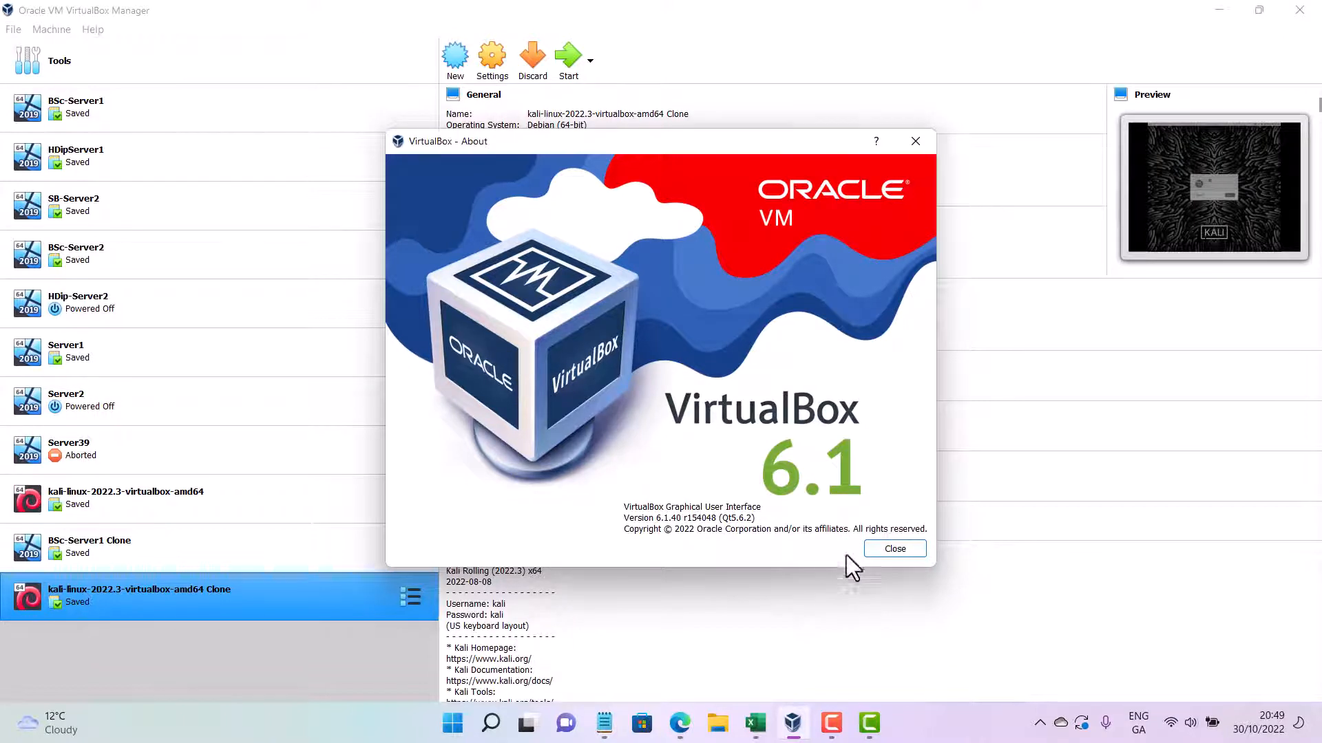
{"action": "left_click", "coordinate": [895, 563]}
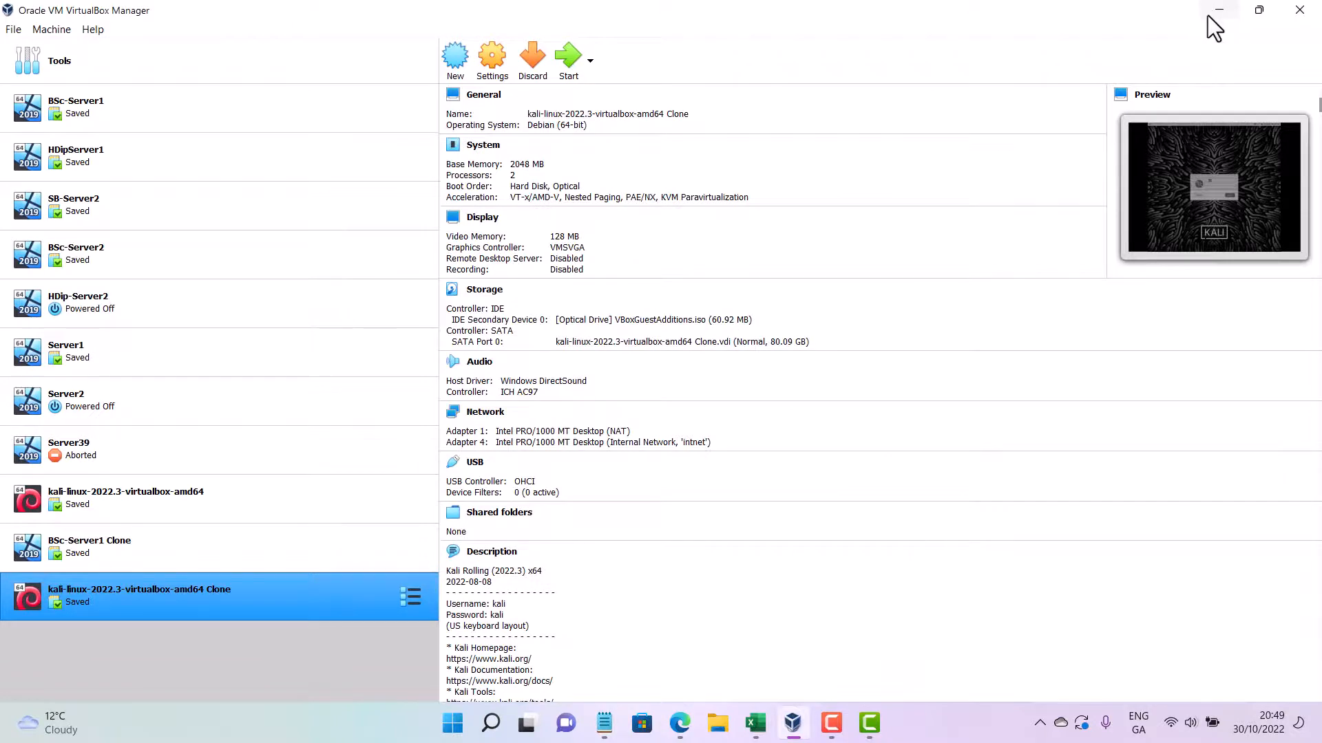
{"action": "left_click", "coordinate": [1217, 11]}
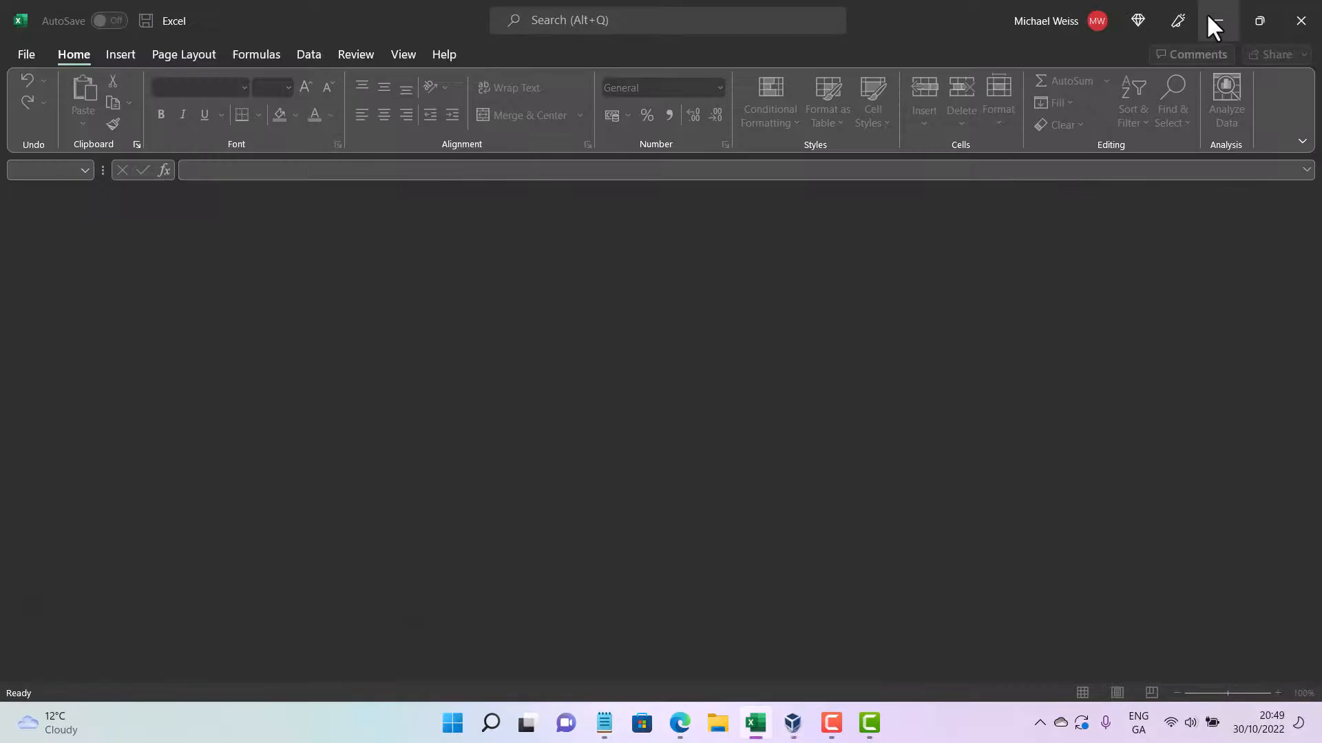
Bring up the Windows Server 2019 VM notes in Notepad, and check the installed physical memory in System Information.
{"action": "left_click", "coordinate": [605, 723]}
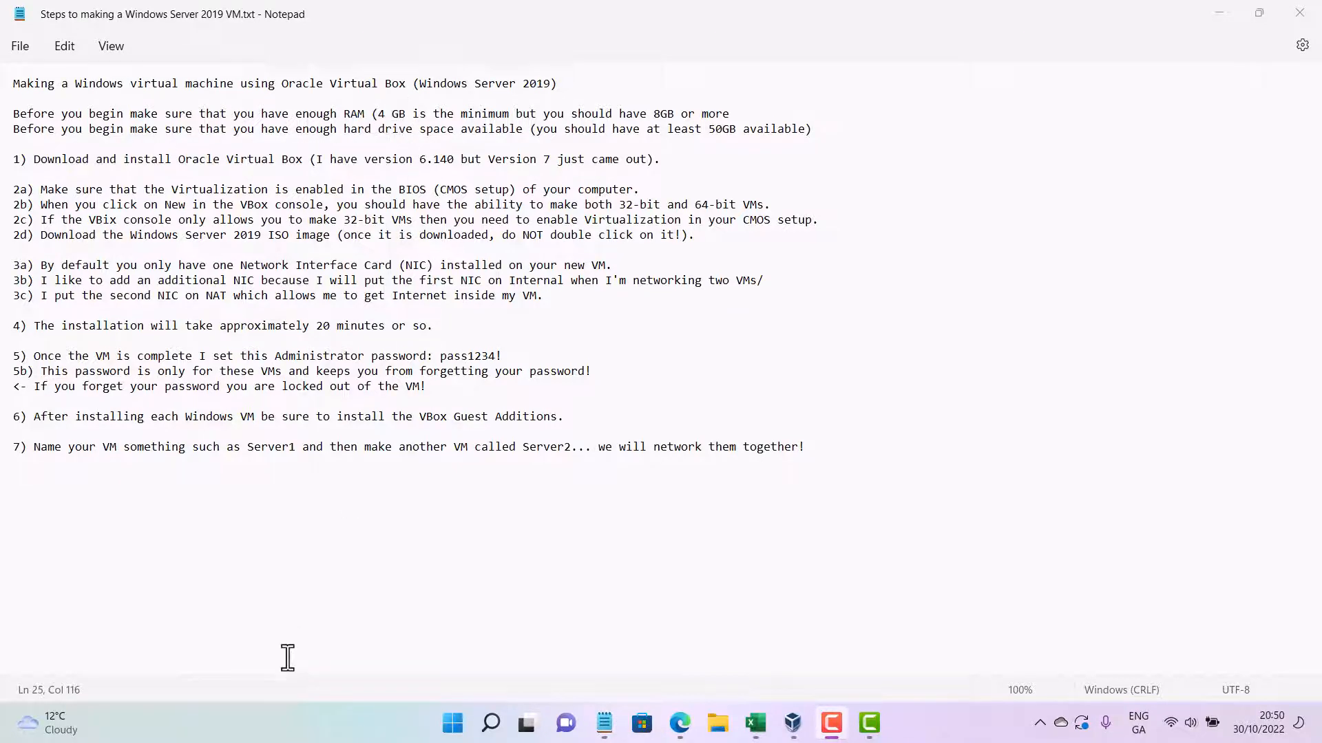
{"action": "left_click", "coordinate": [491, 724]}
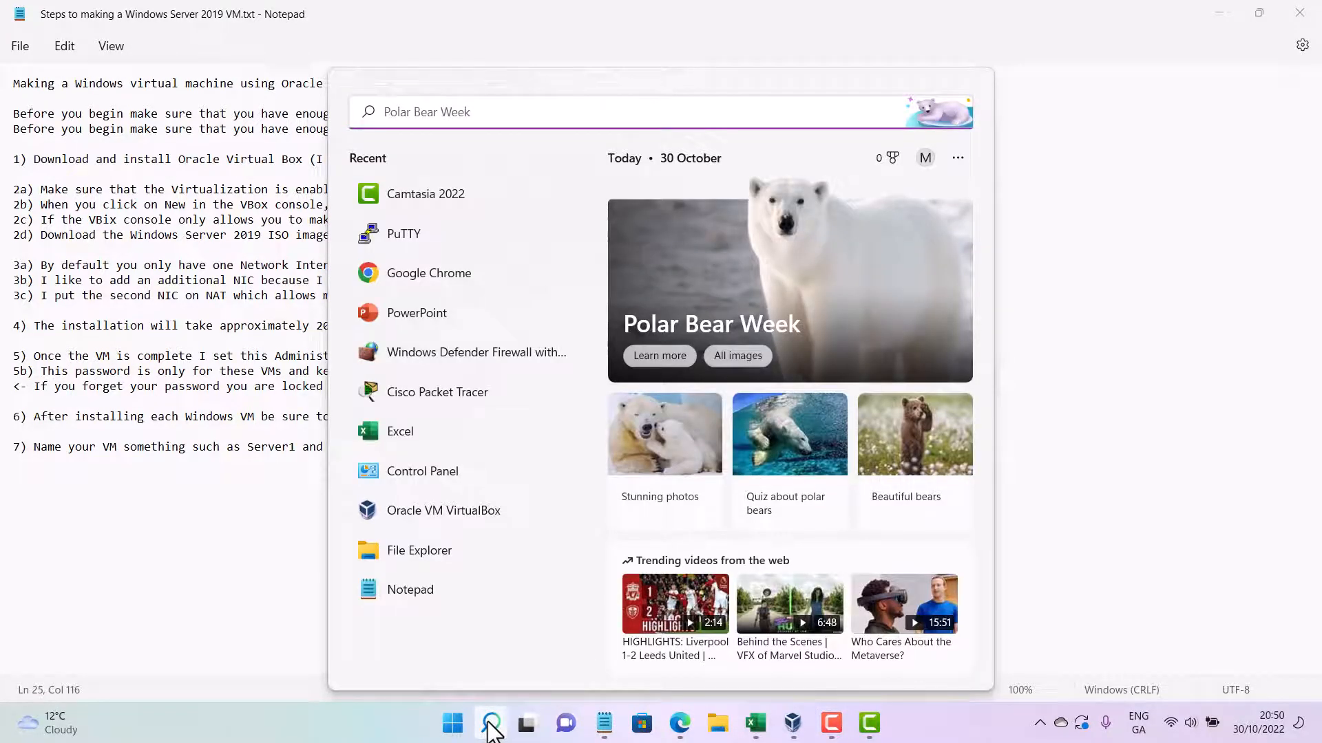
{"action": "type", "text": "sys"}
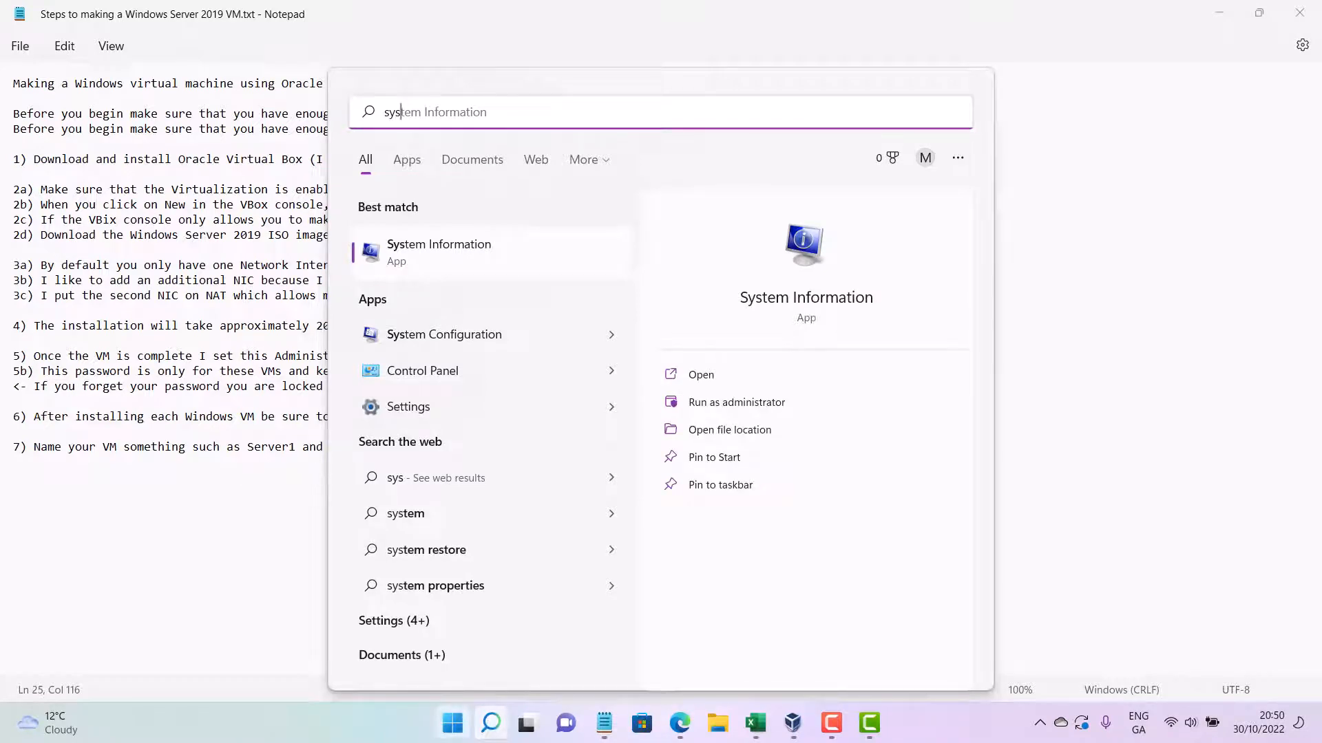
{"action": "left_click", "coordinate": [460, 264]}
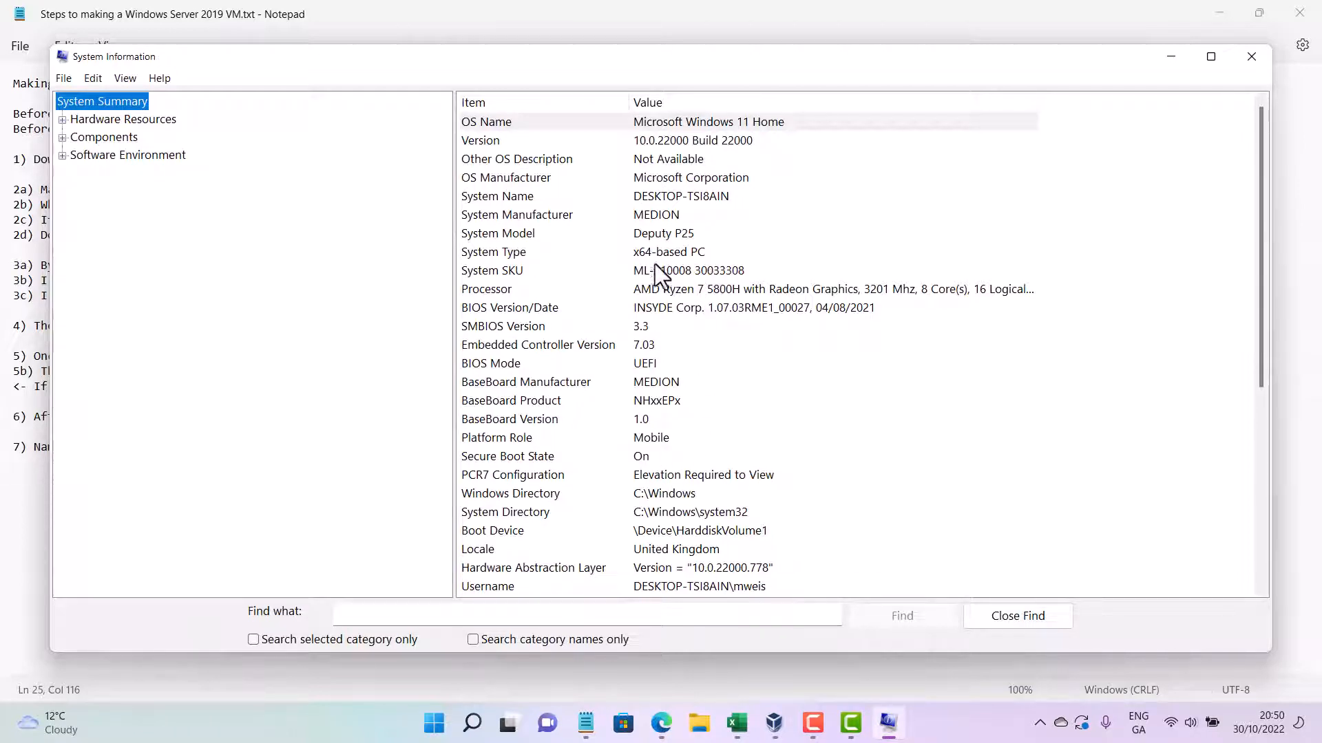
{"action": "scroll", "coordinate": [644, 270], "scroll_direction": "down", "scroll_amount": 1}
{"action": "scroll", "coordinate": [643, 273], "scroll_direction": "down", "scroll_amount": 2}
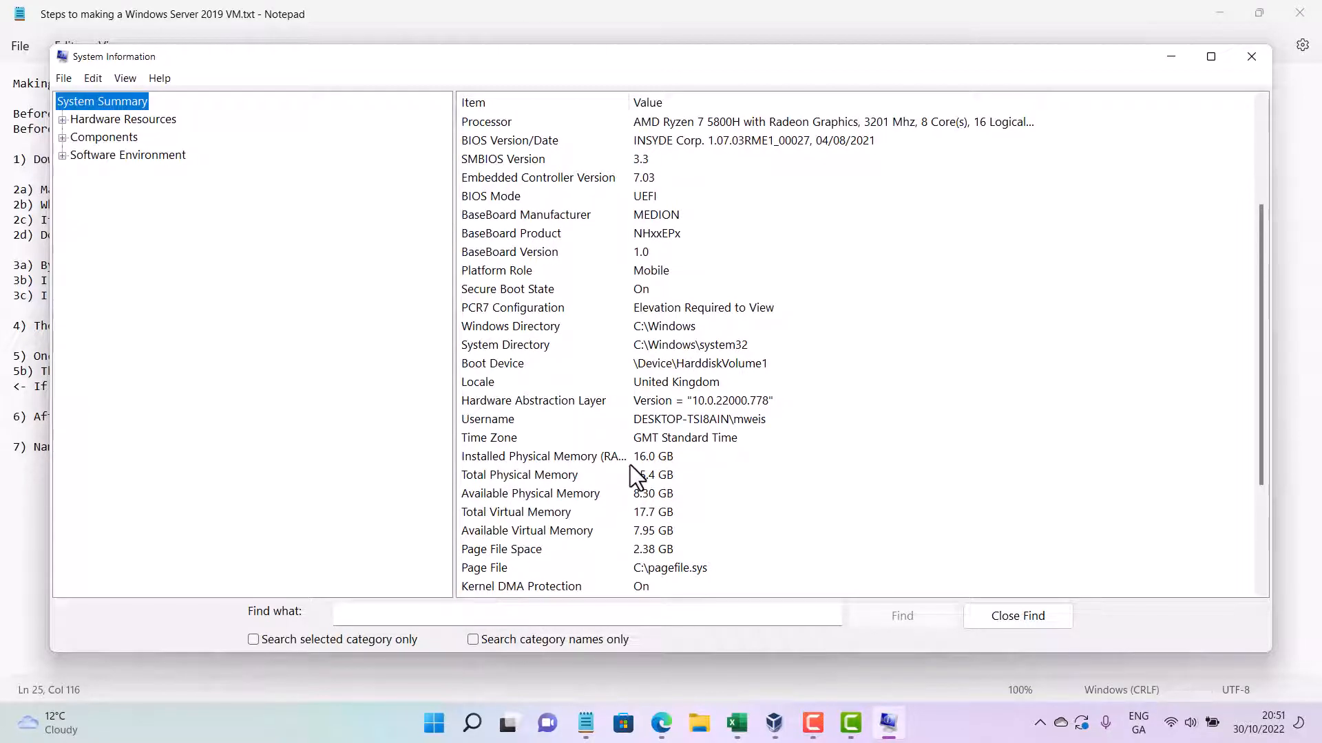
{"action": "scroll", "coordinate": [632, 466], "scroll_direction": "down", "scroll_amount": 3}
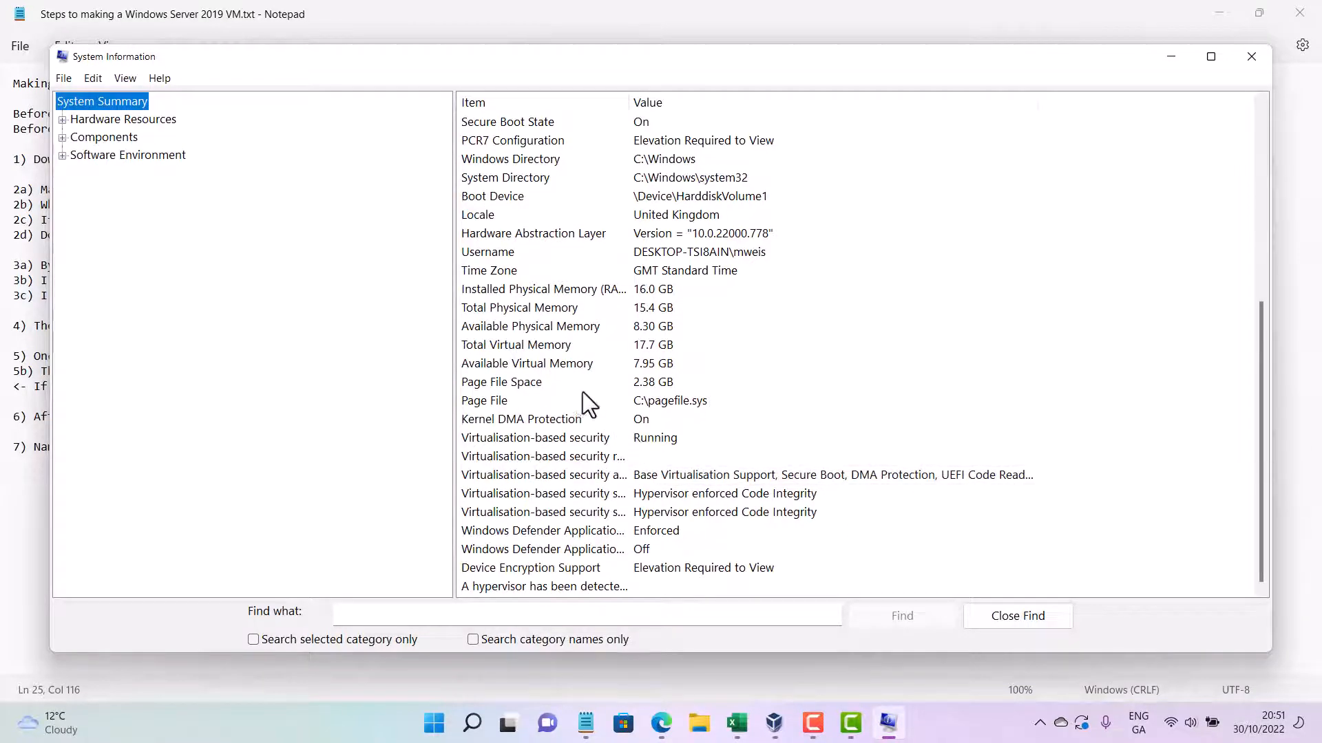
Look up the disk size under the Disks entry of the Storage components, and close System Information.
{"action": "left_click", "coordinate": [63, 120]}
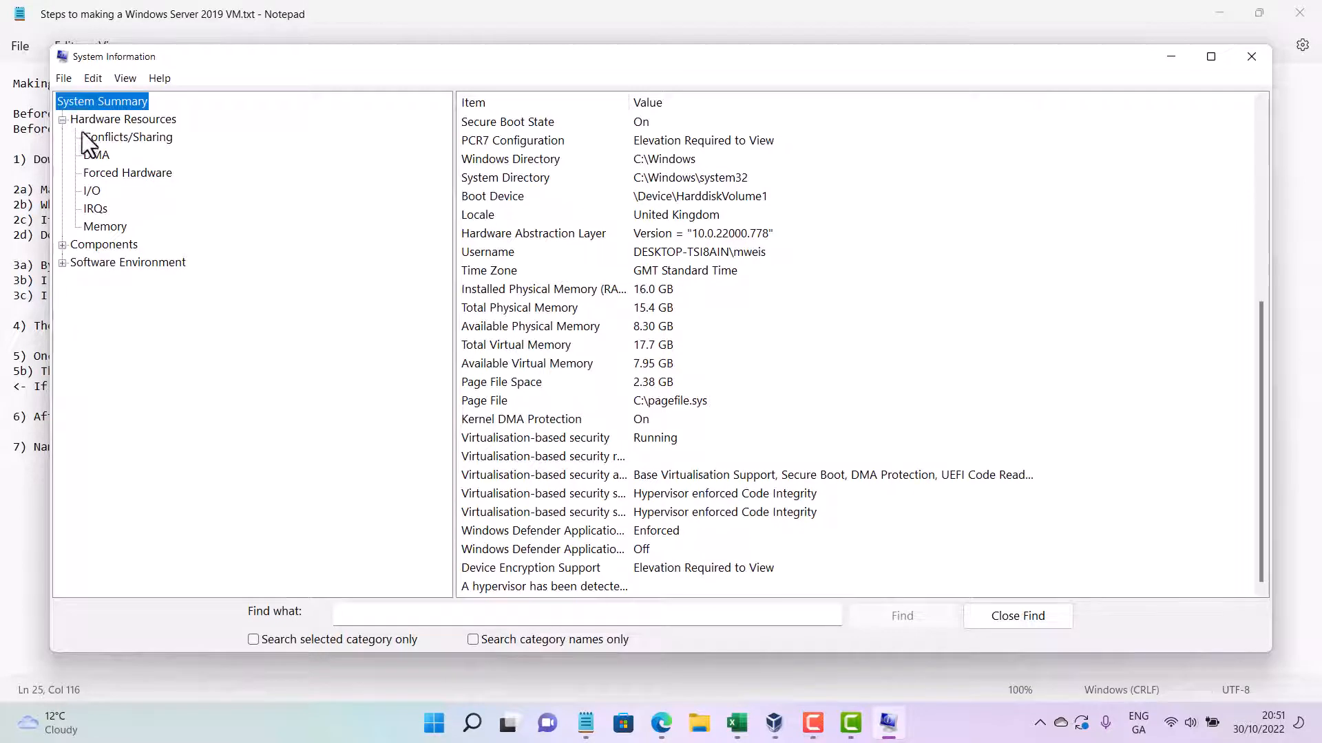
{"action": "left_click", "coordinate": [118, 122]}
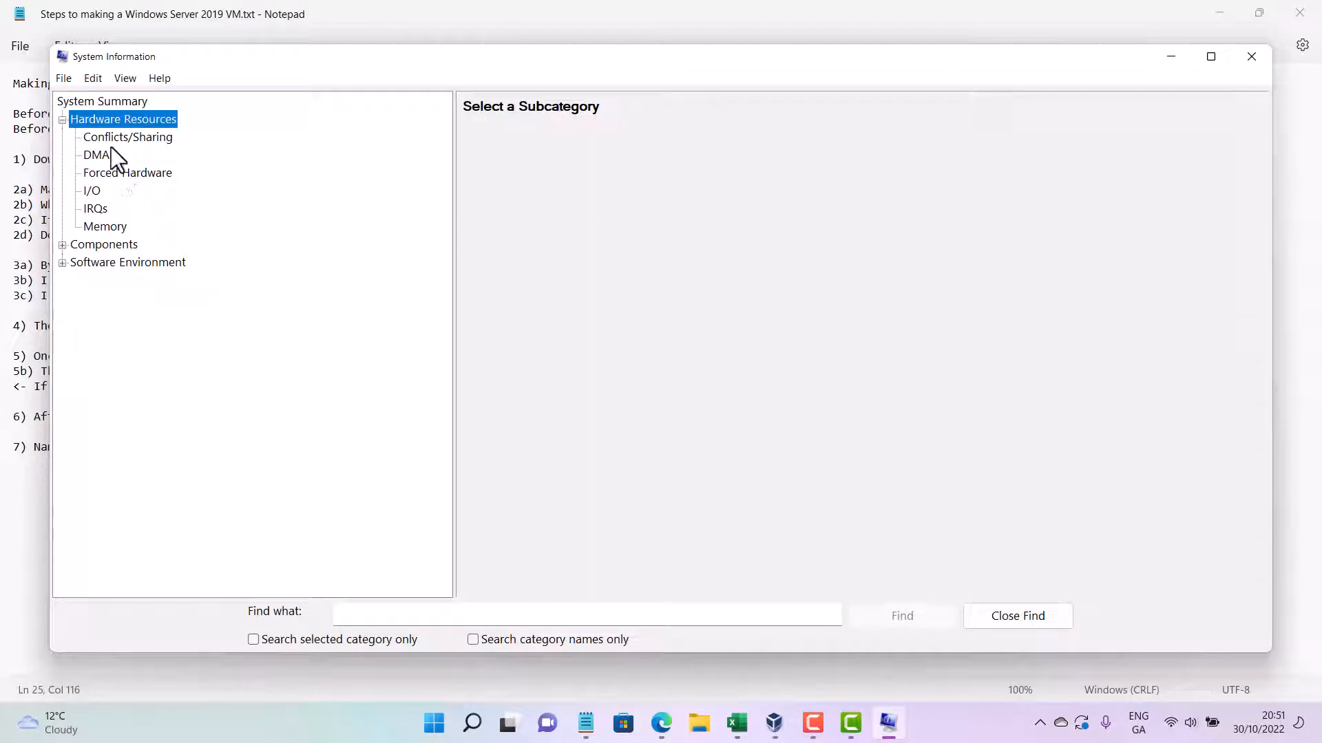
{"action": "left_click", "coordinate": [106, 226]}
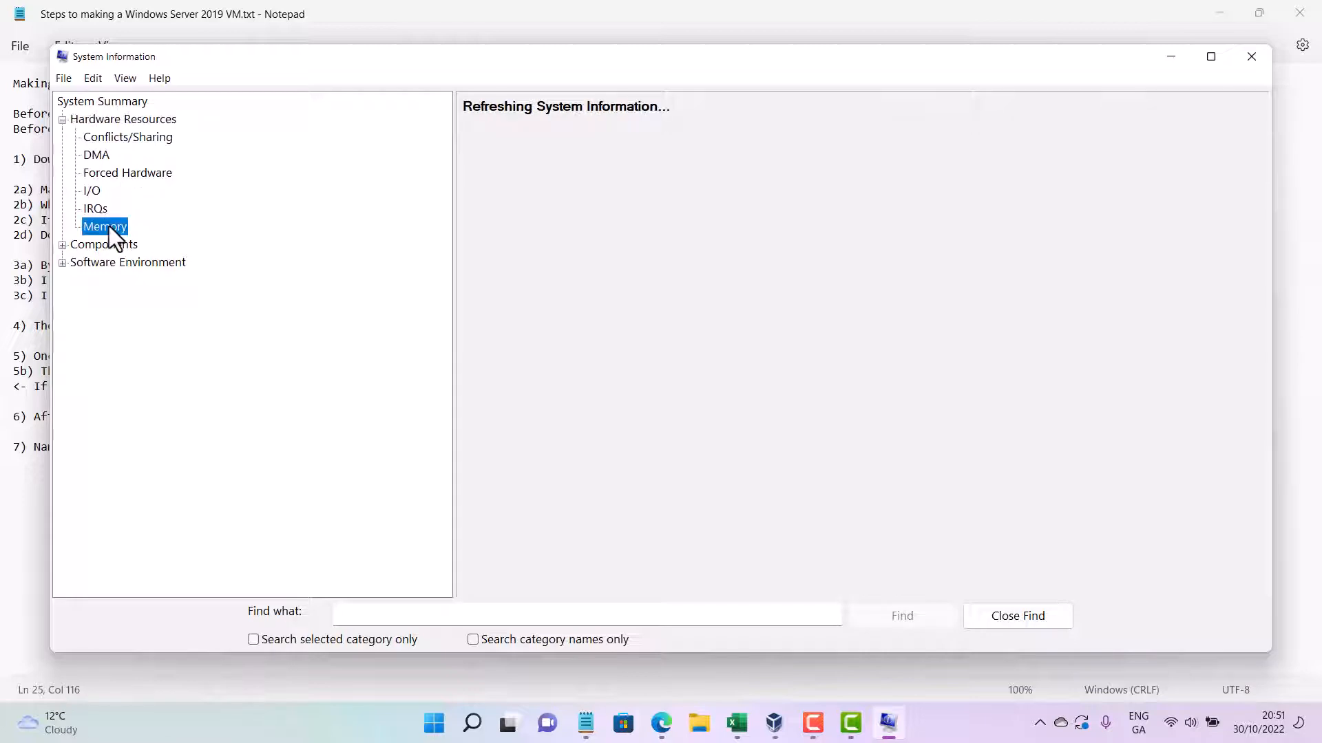
{"action": "left_click", "coordinate": [62, 245]}
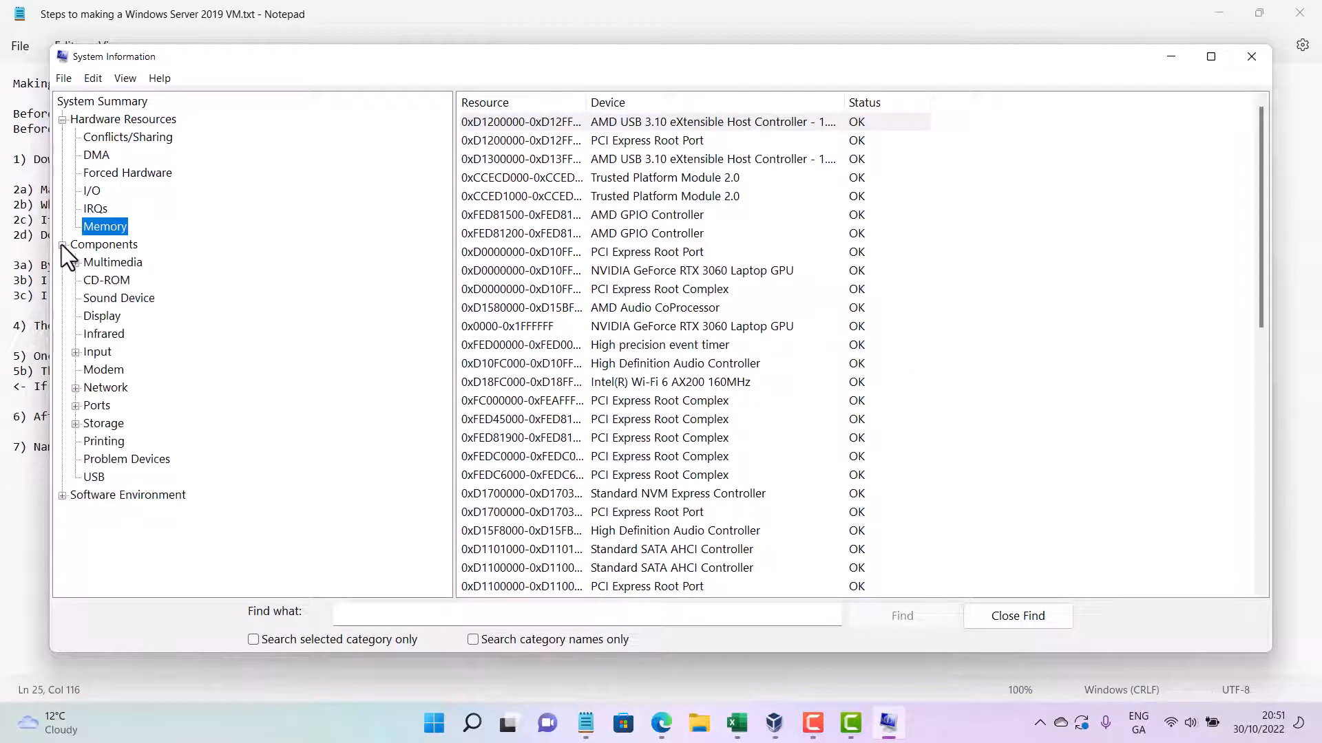
{"action": "left_click", "coordinate": [97, 428]}
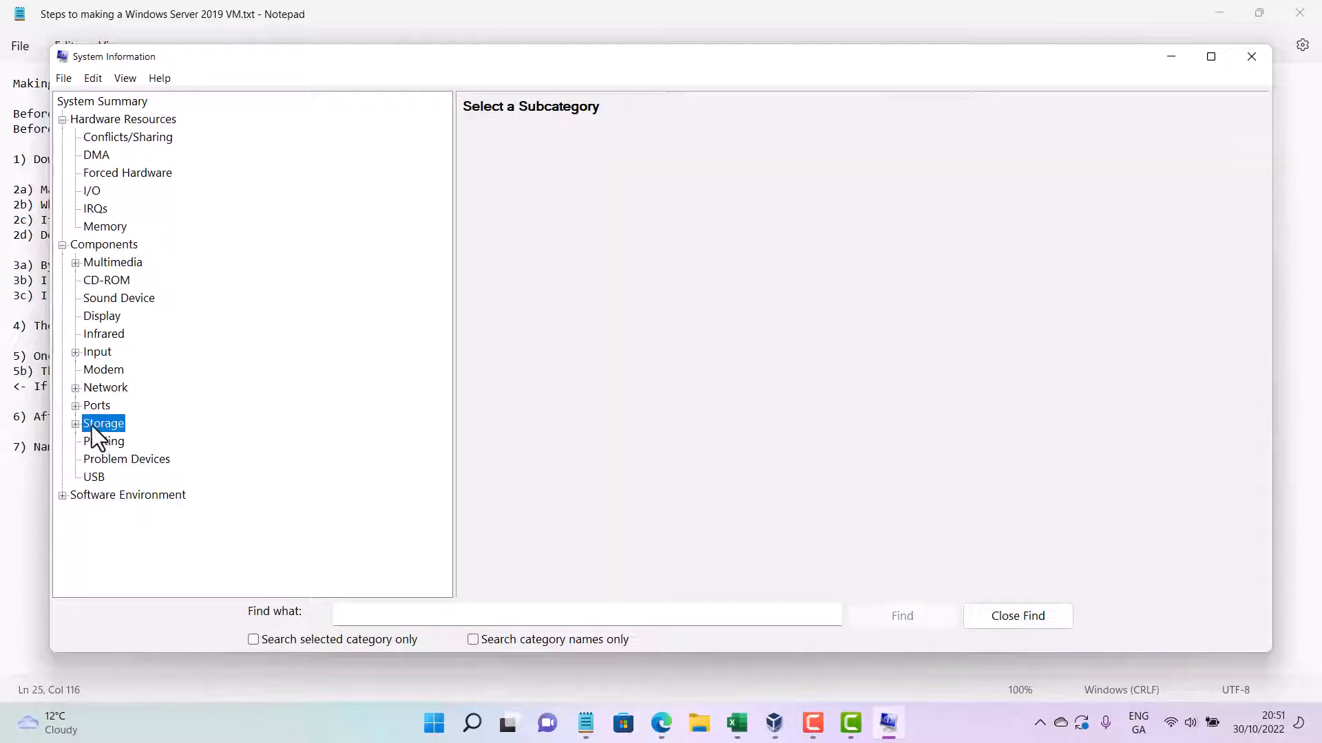
{"action": "left_click", "coordinate": [76, 424]}
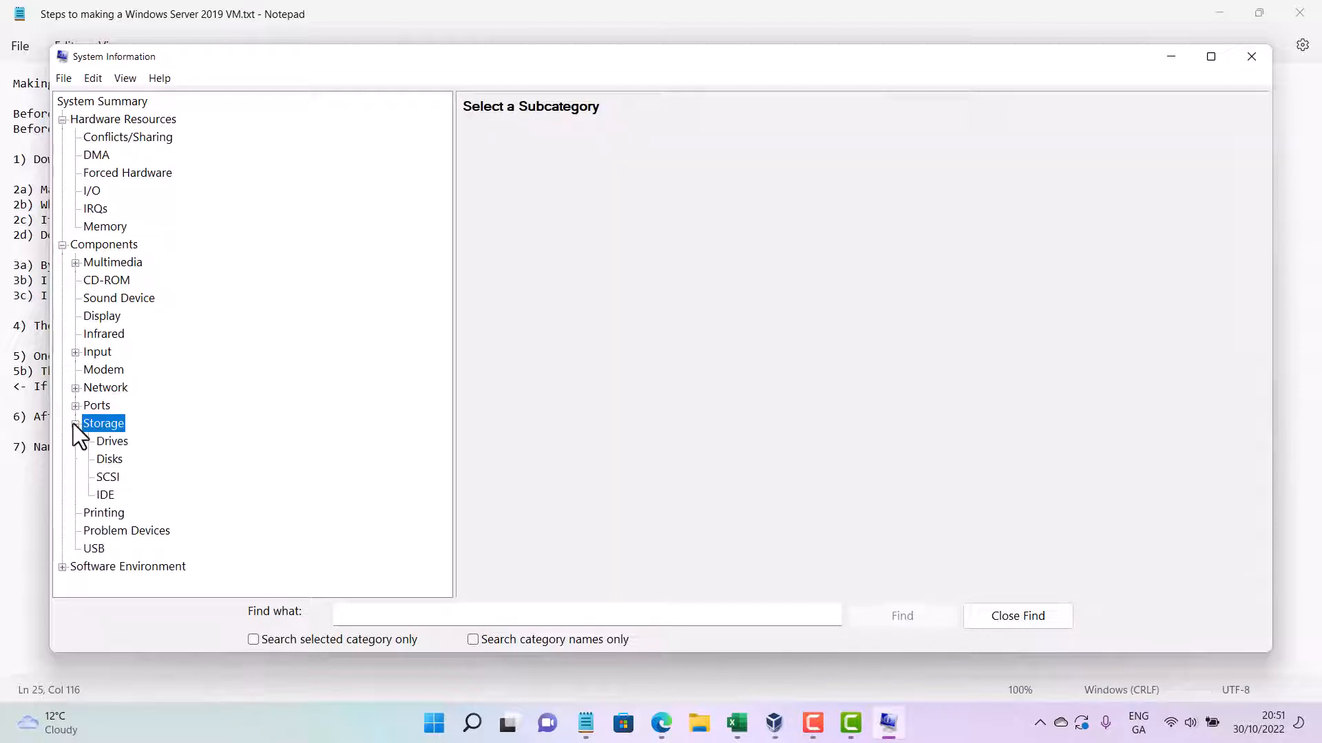
{"action": "left_click", "coordinate": [110, 460]}
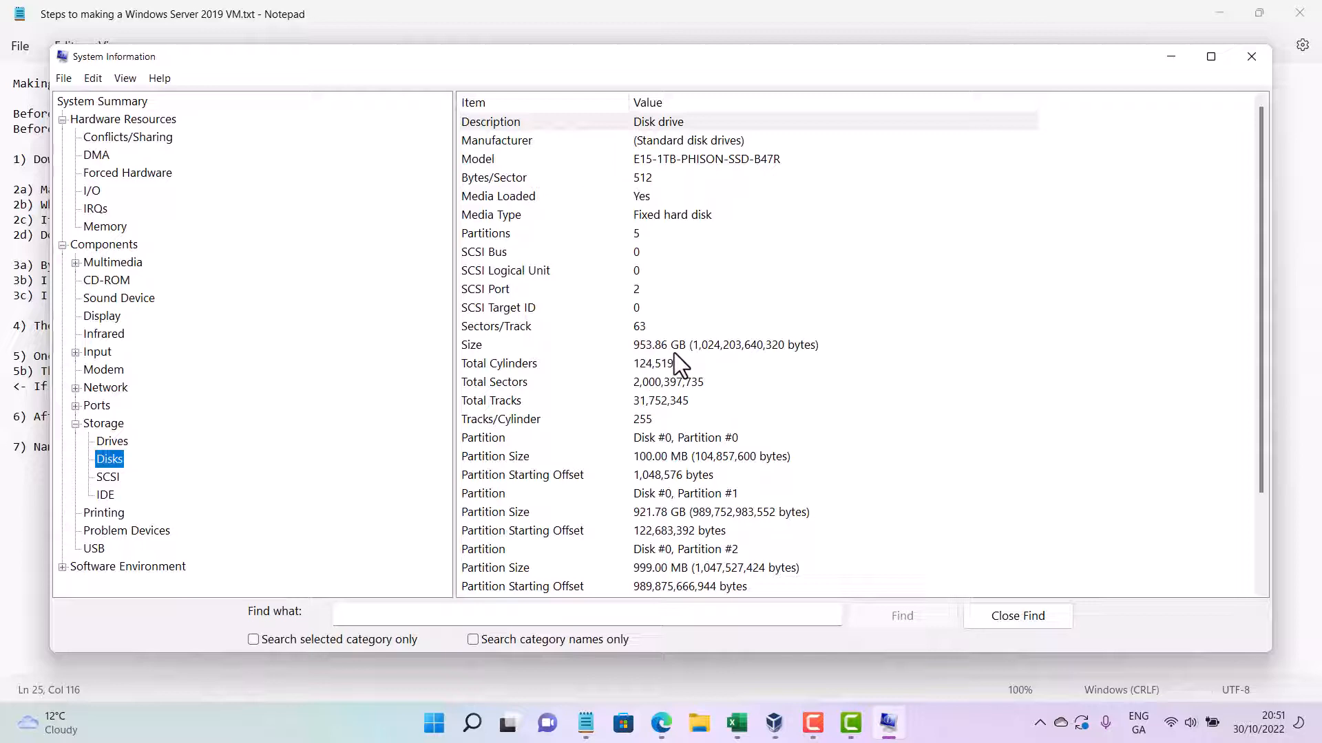
{"action": "left_click", "coordinate": [1251, 56]}
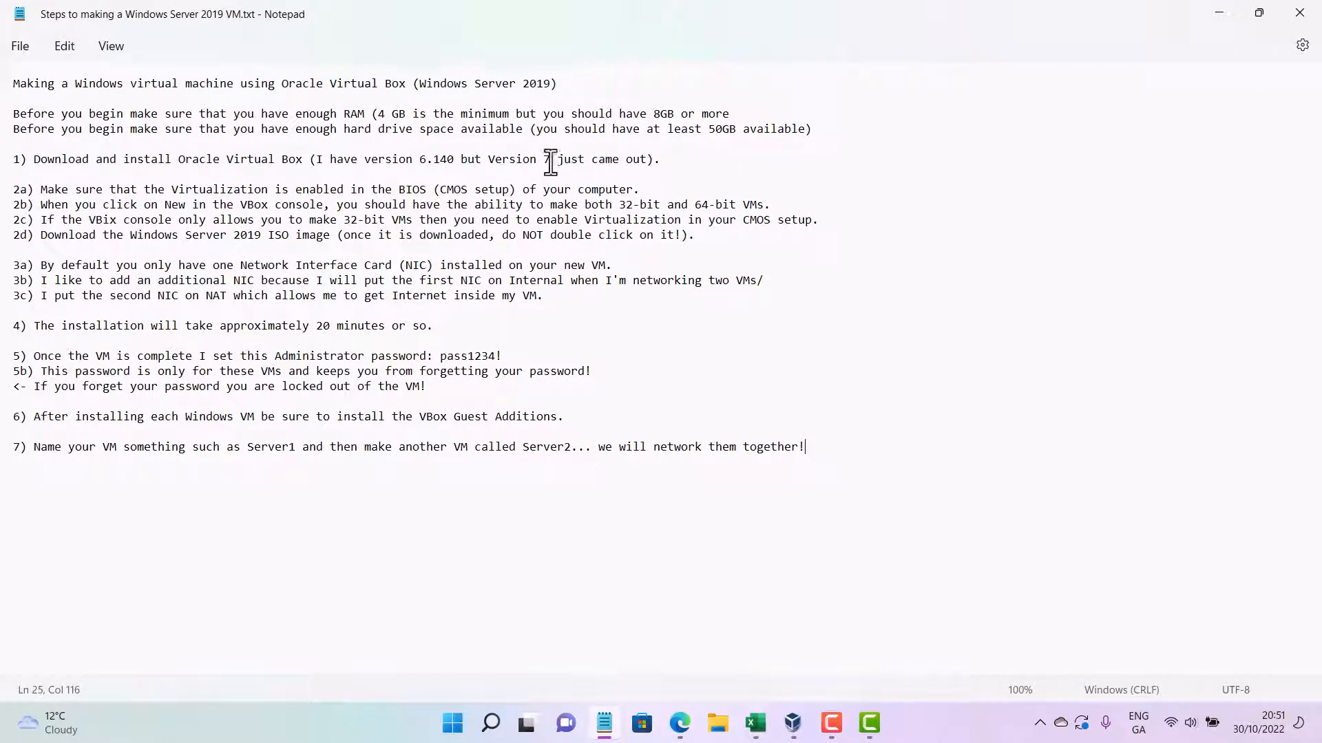
Add the missing closing parenthesis and a full stop to the end of the RAM requirement line in the notes.
{"action": "left_click", "coordinate": [732, 115]}
{"action": "type", "text": ")"}
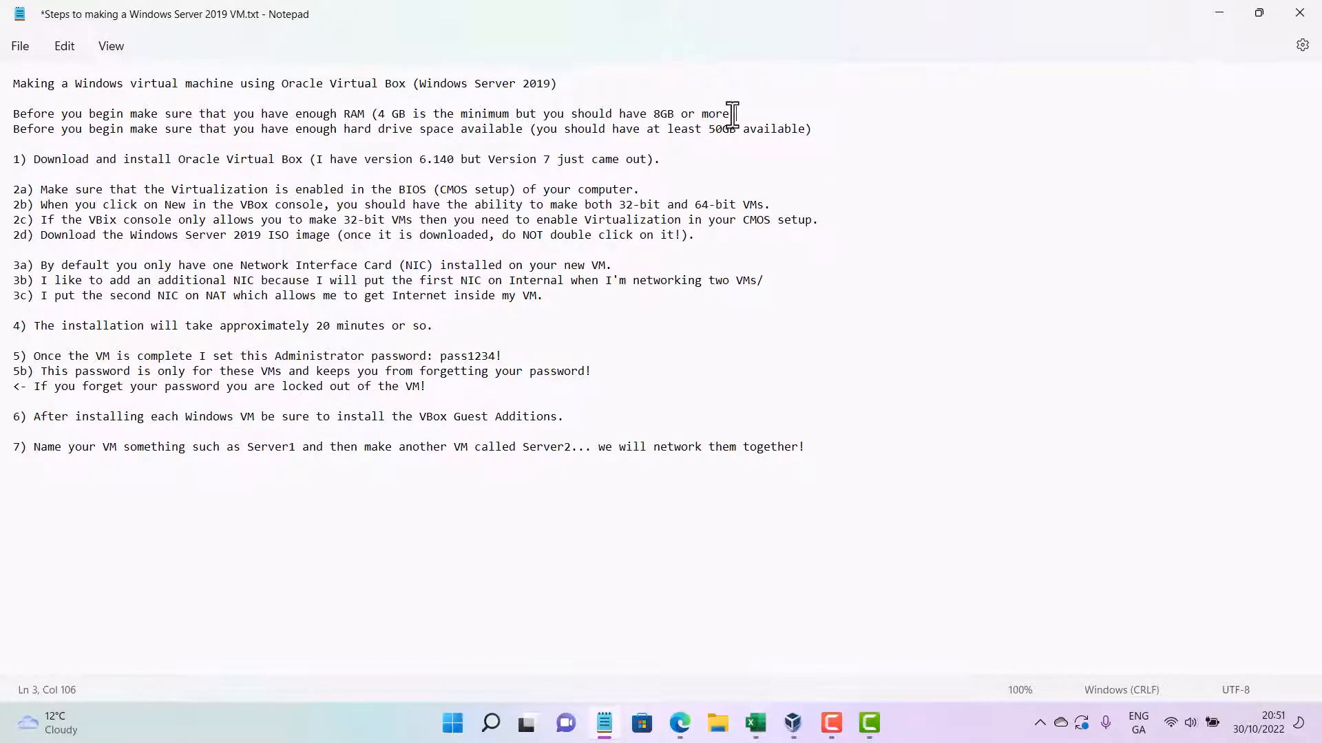
{"action": "type", "text": "."}
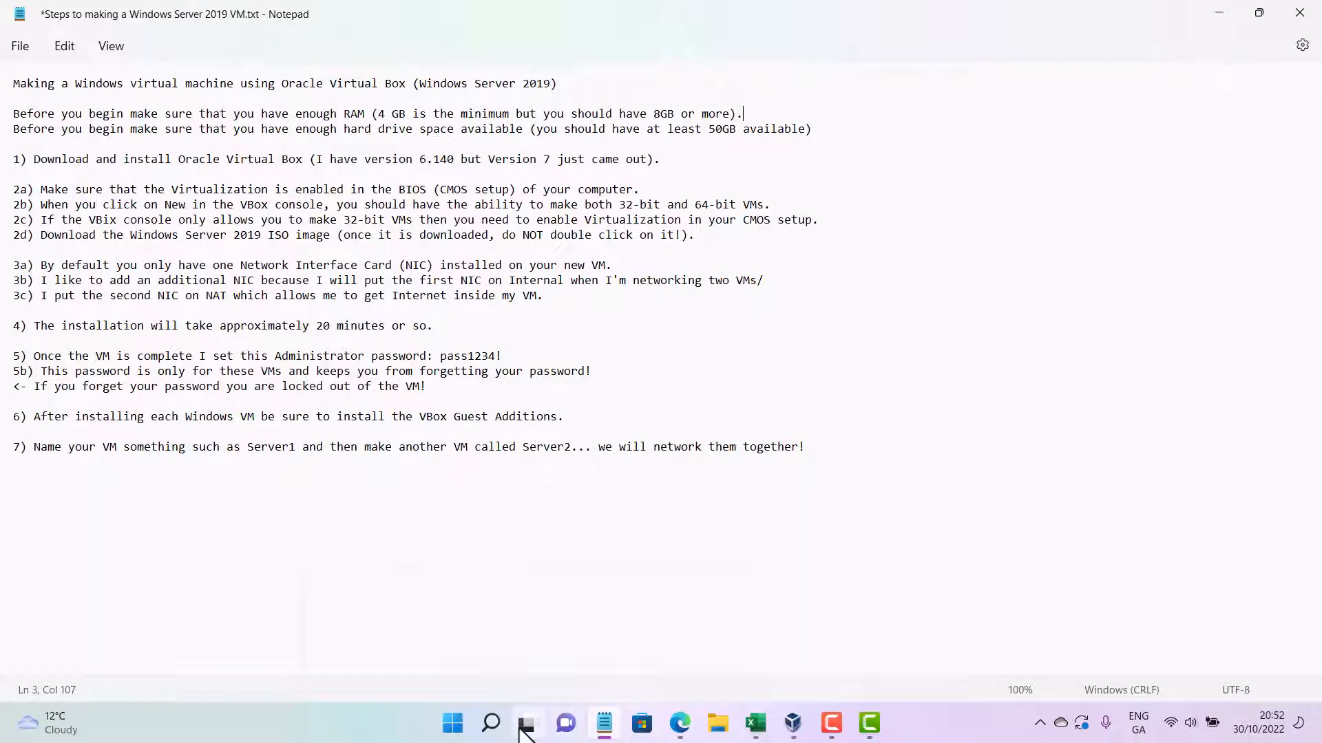
Switch to Microsoft Edge, search the web for "oracle virtualbox" and open the Oracle VM VirtualBox website.
{"action": "left_click", "coordinate": [679, 723]}
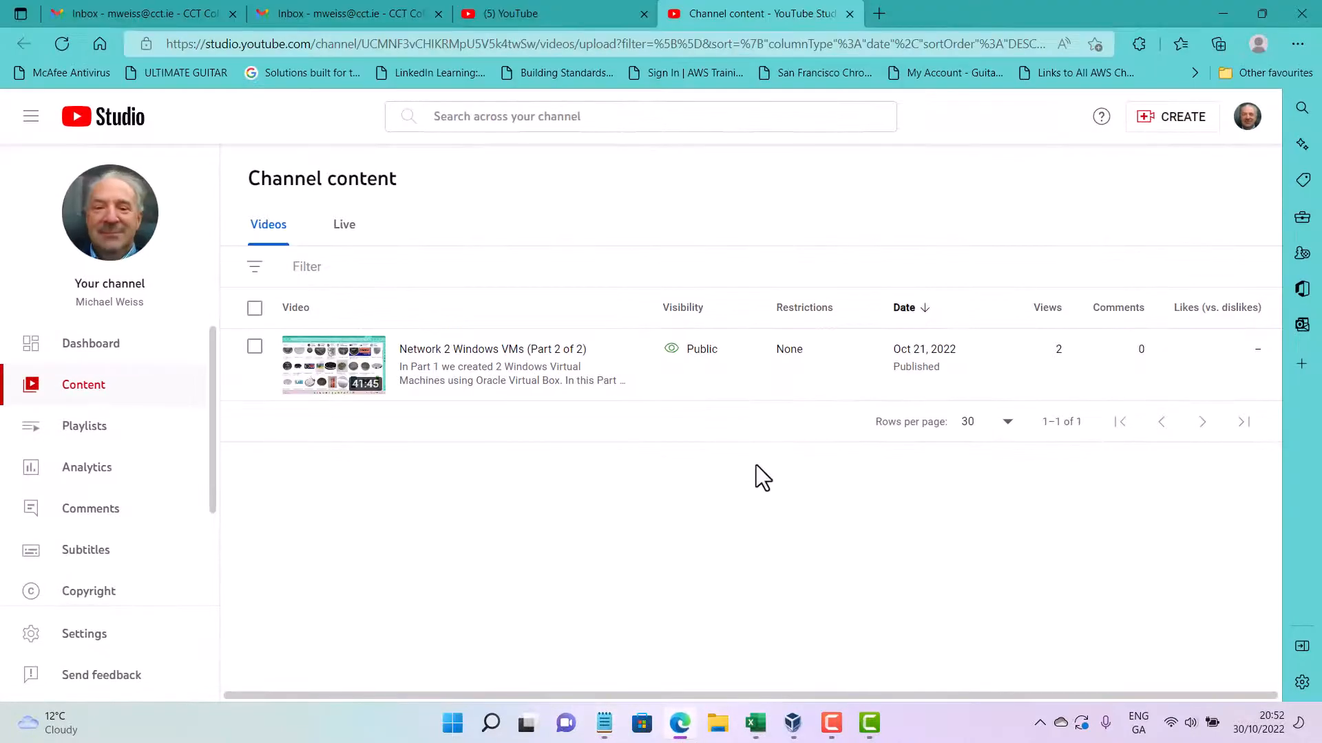
{"action": "left_click", "coordinate": [877, 15]}
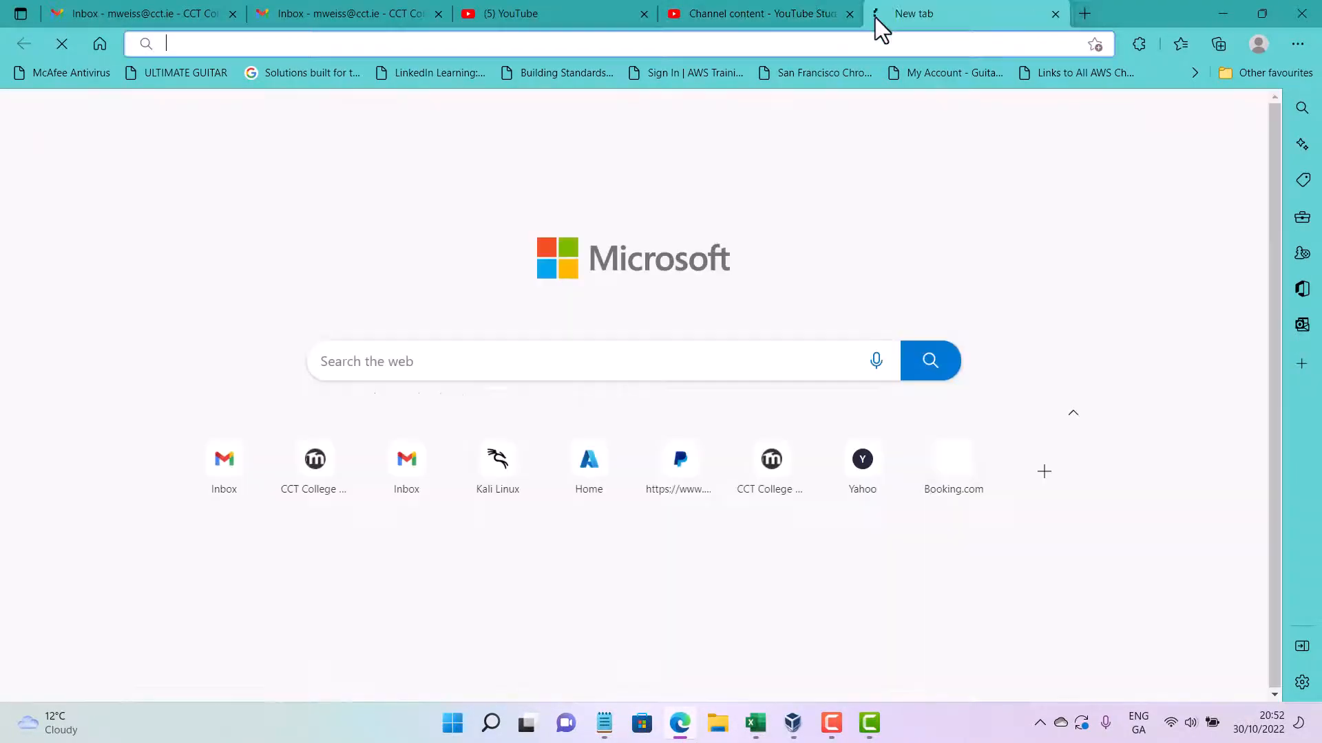
{"action": "type", "text": "o"}
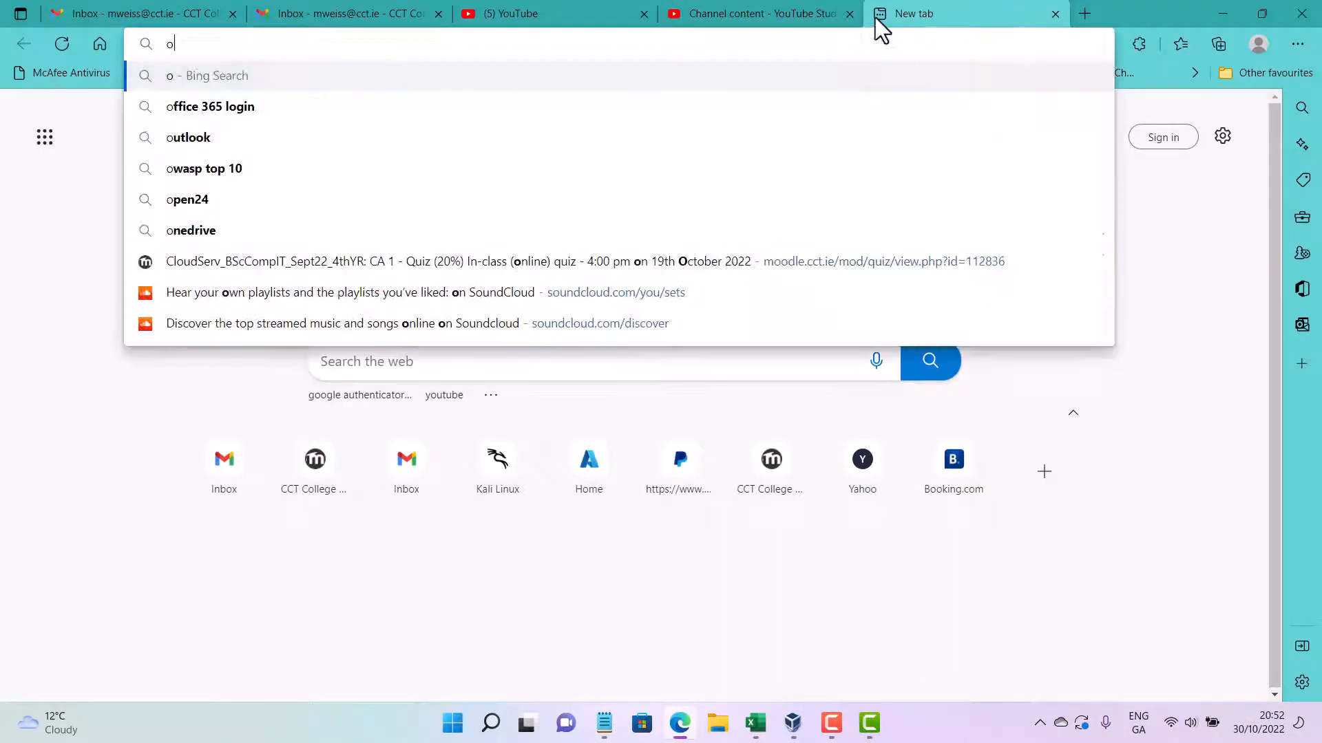
{"action": "type", "text": "r"}
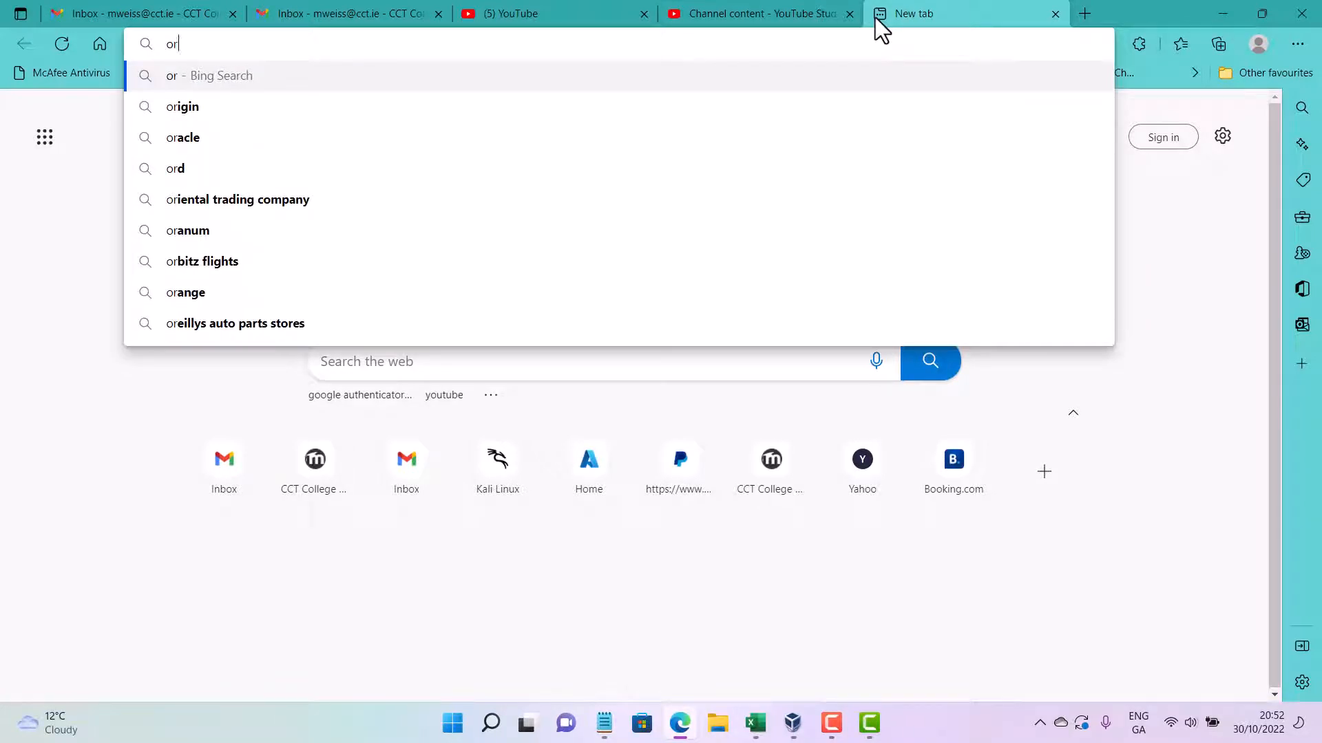
{"action": "type", "text": "acle"}
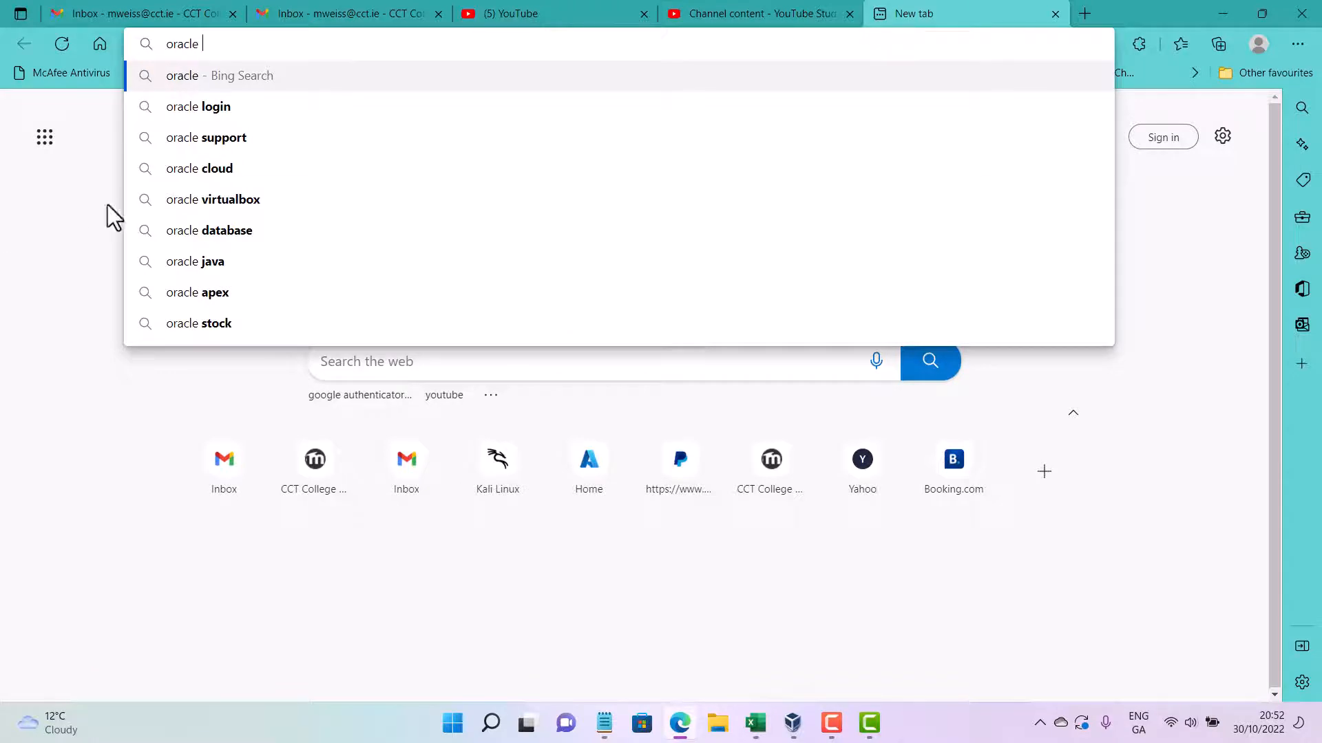
{"action": "left_click", "coordinate": [163, 200]}
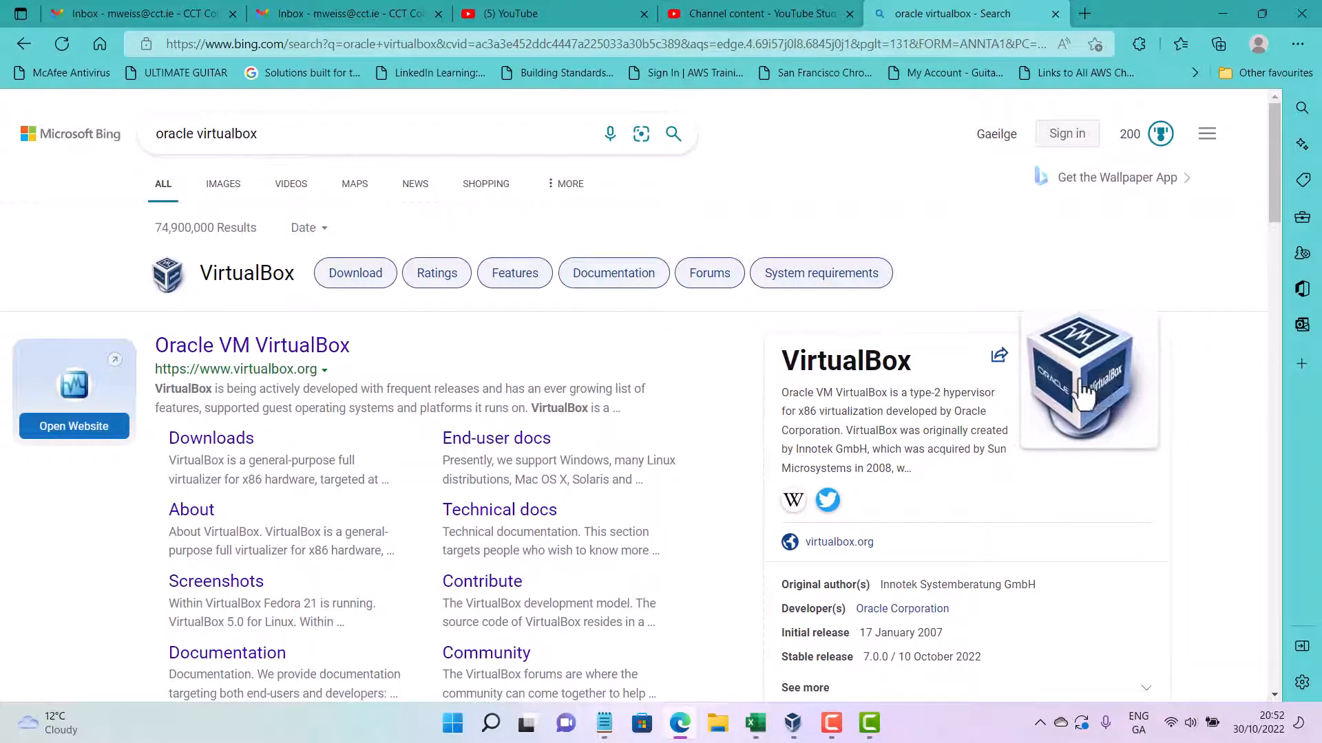
{"action": "left_click", "coordinate": [240, 344]}
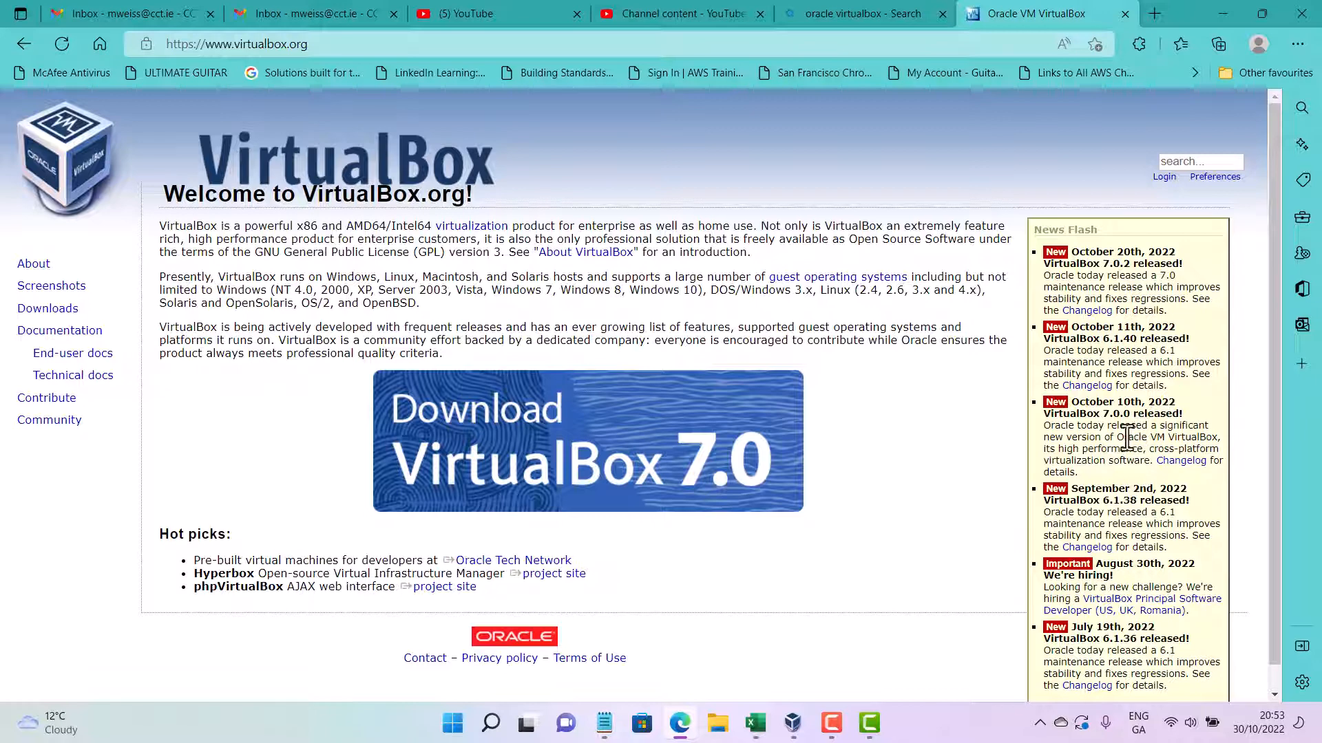
Review the release news and the VirtualBox download page, then close the site and minimize the browser and the notes.
{"action": "scroll", "coordinate": [1121, 439], "scroll_direction": "down", "scroll_amount": 1}
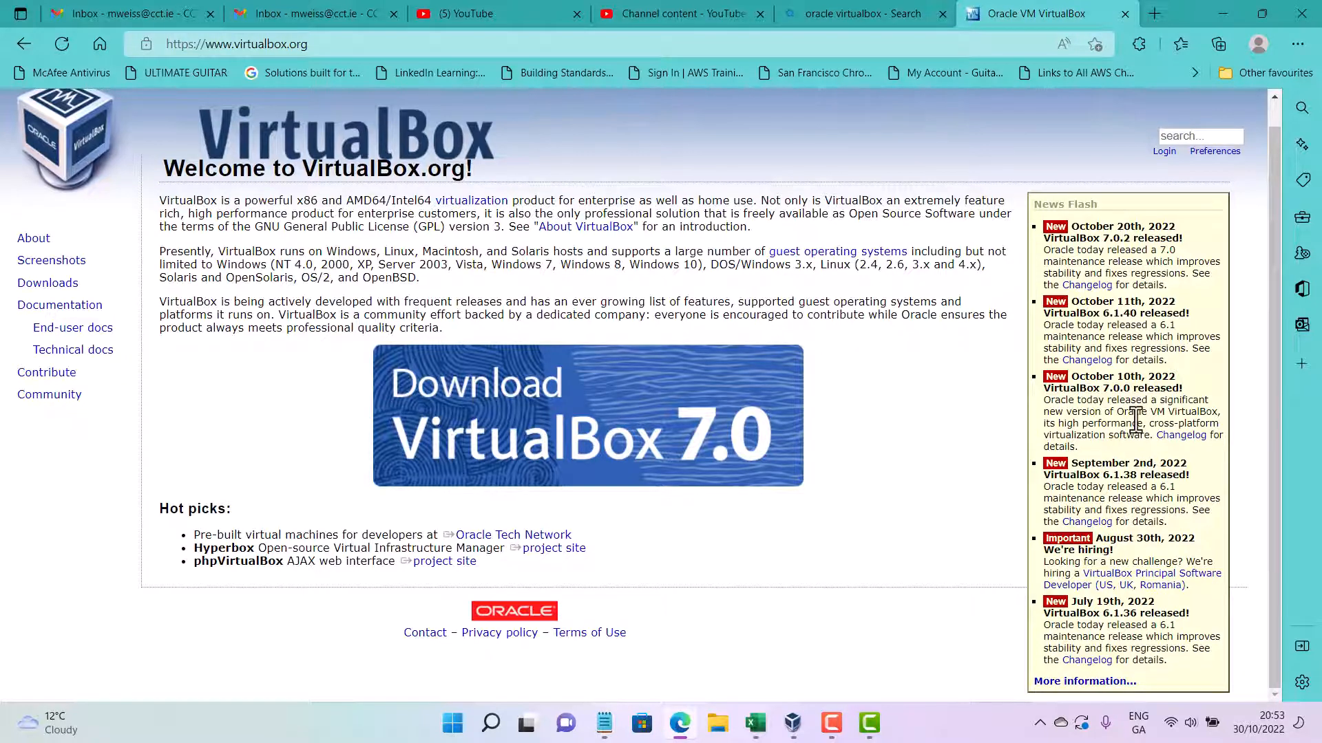
{"action": "left_click", "coordinate": [1166, 571]}
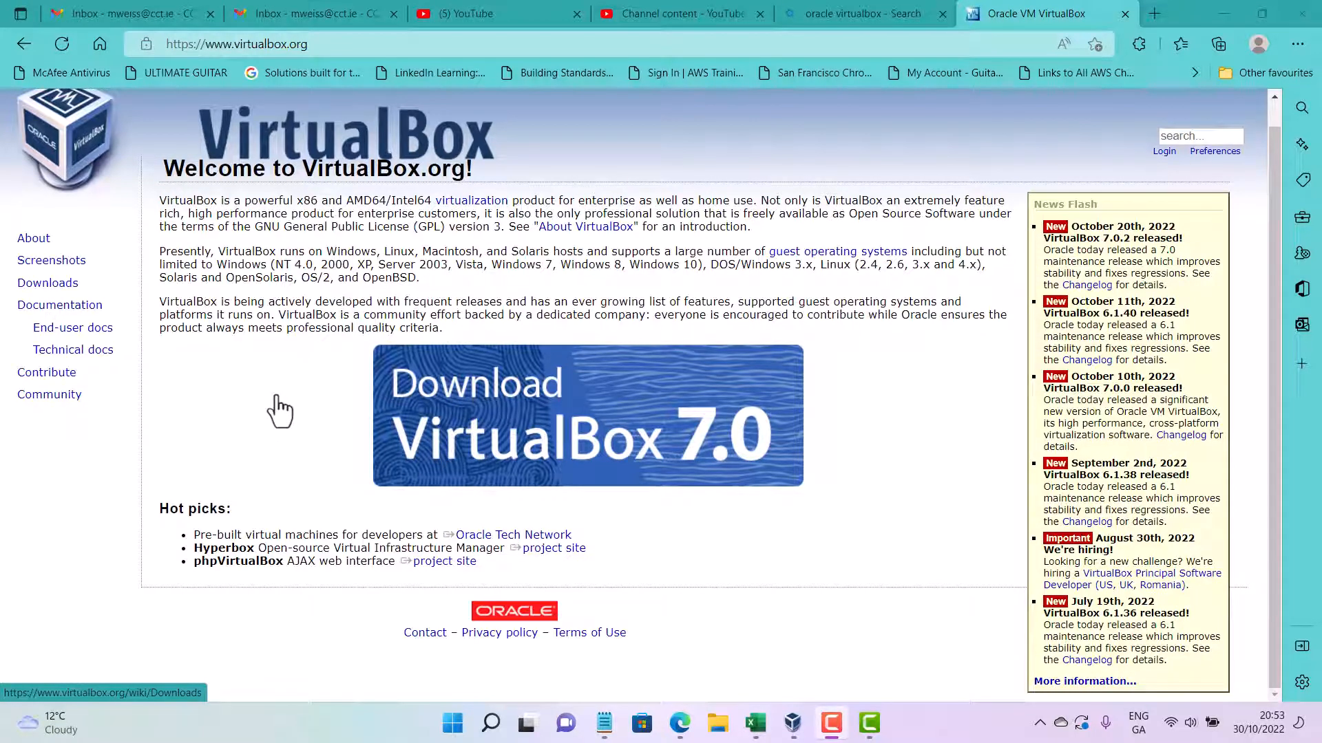
{"action": "left_click", "coordinate": [645, 417]}
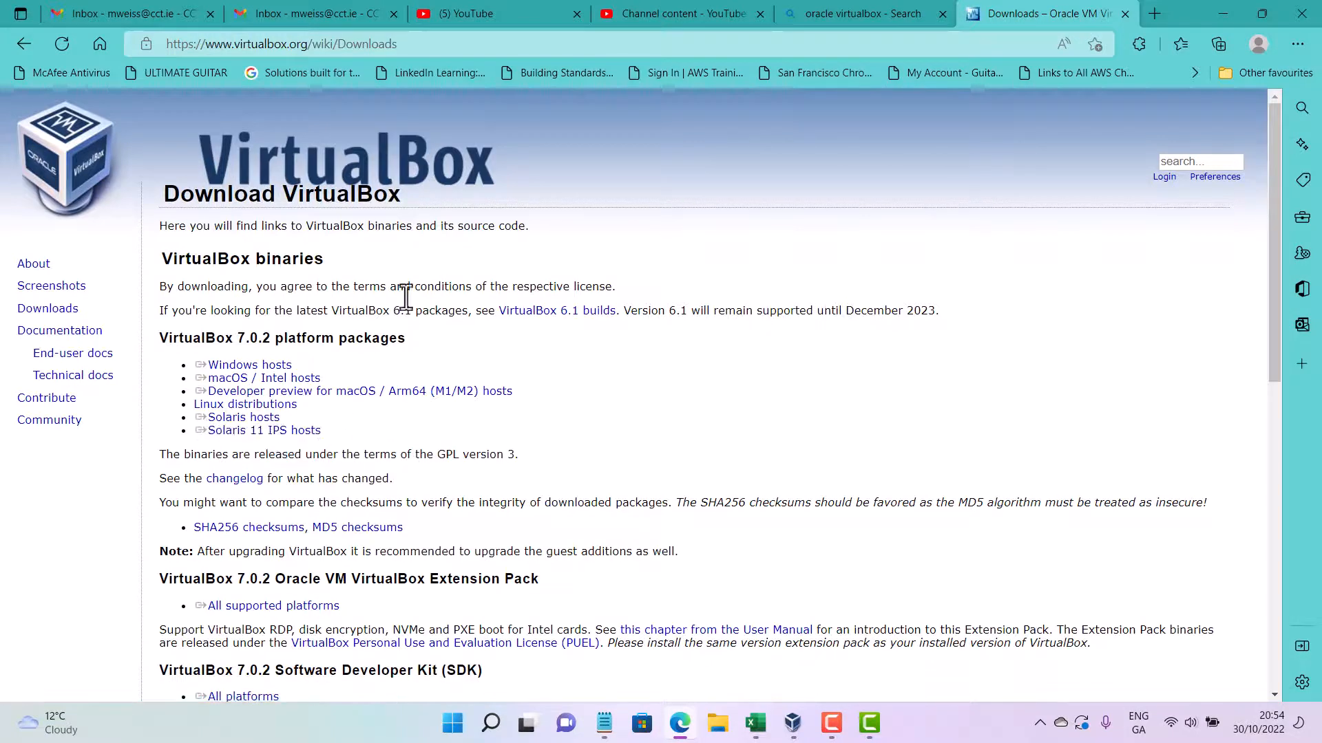
{"action": "left_click", "coordinate": [1124, 14]}
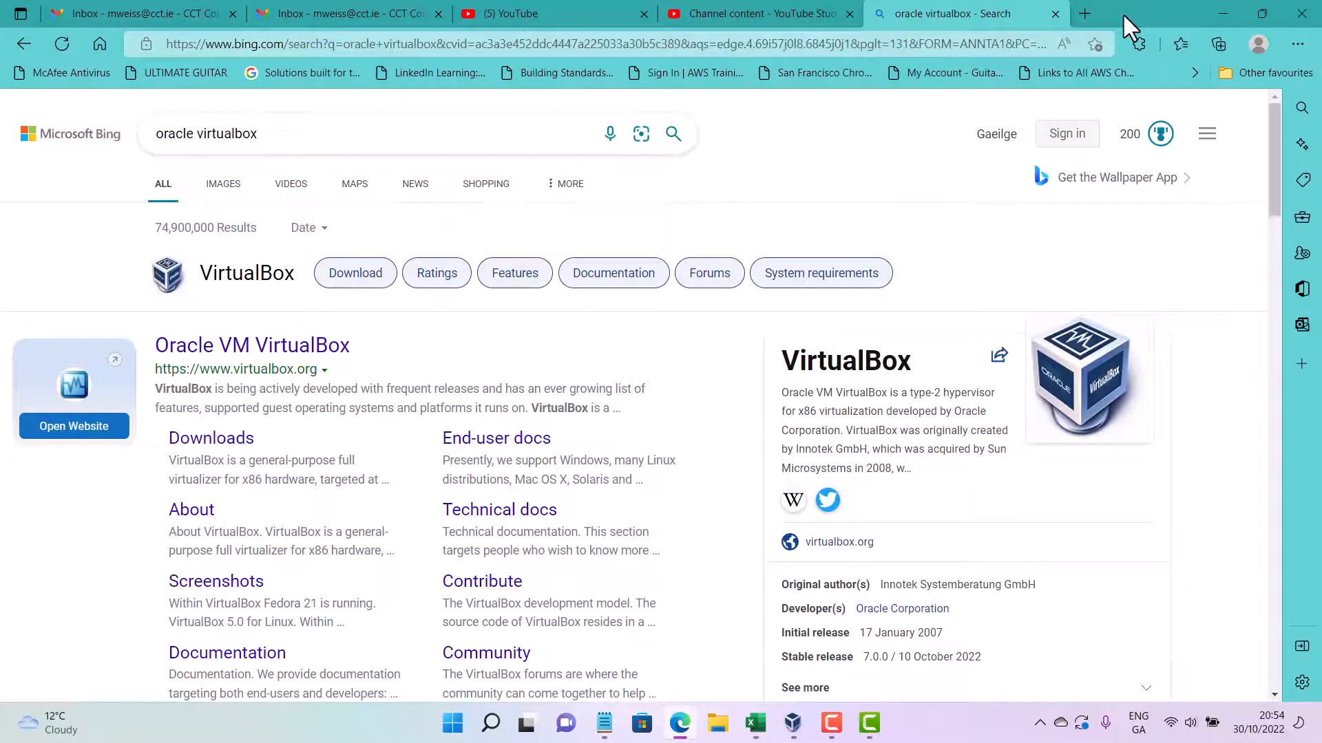
{"action": "left_click", "coordinate": [1216, 15]}
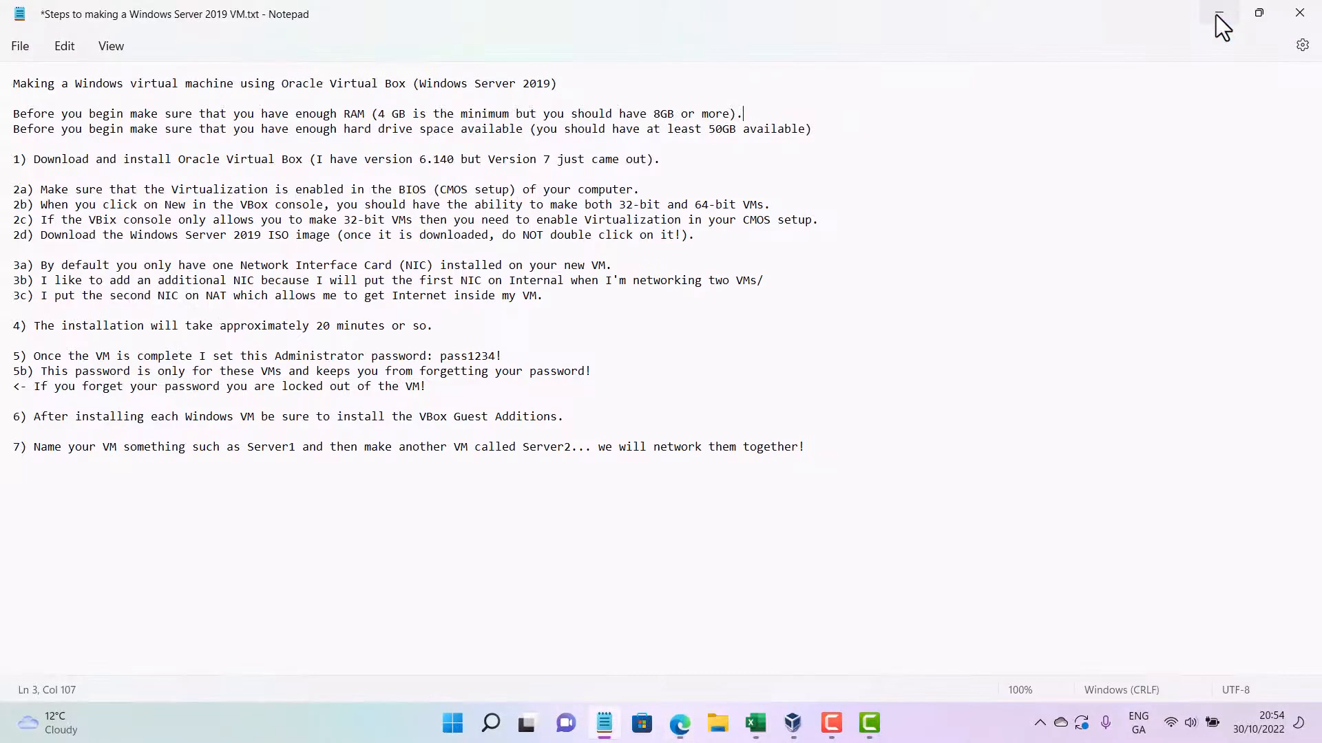
{"action": "left_click", "coordinate": [1215, 15]}
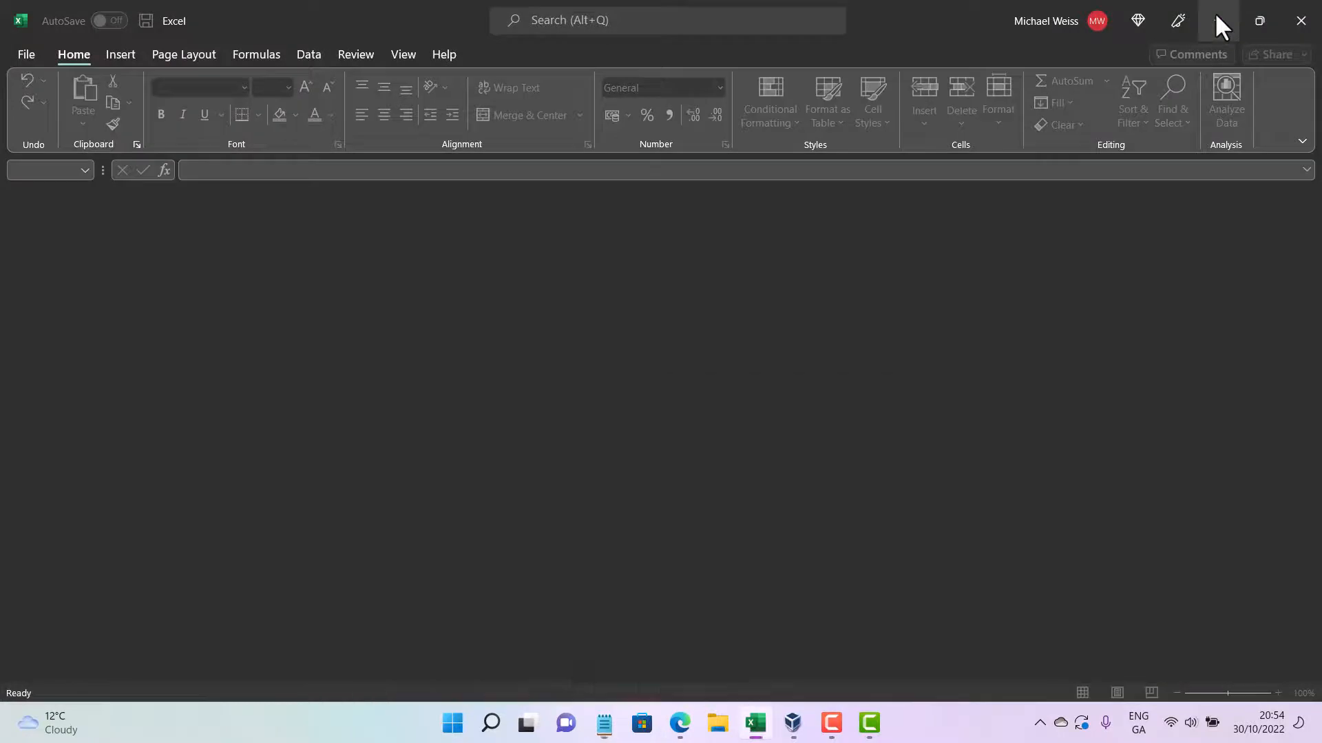
Switch to VirtualBox Manager, look up the Windows Server ISO file in the ISO image library folder under Documents, and close File Explorer.
{"action": "left_click", "coordinate": [792, 722]}
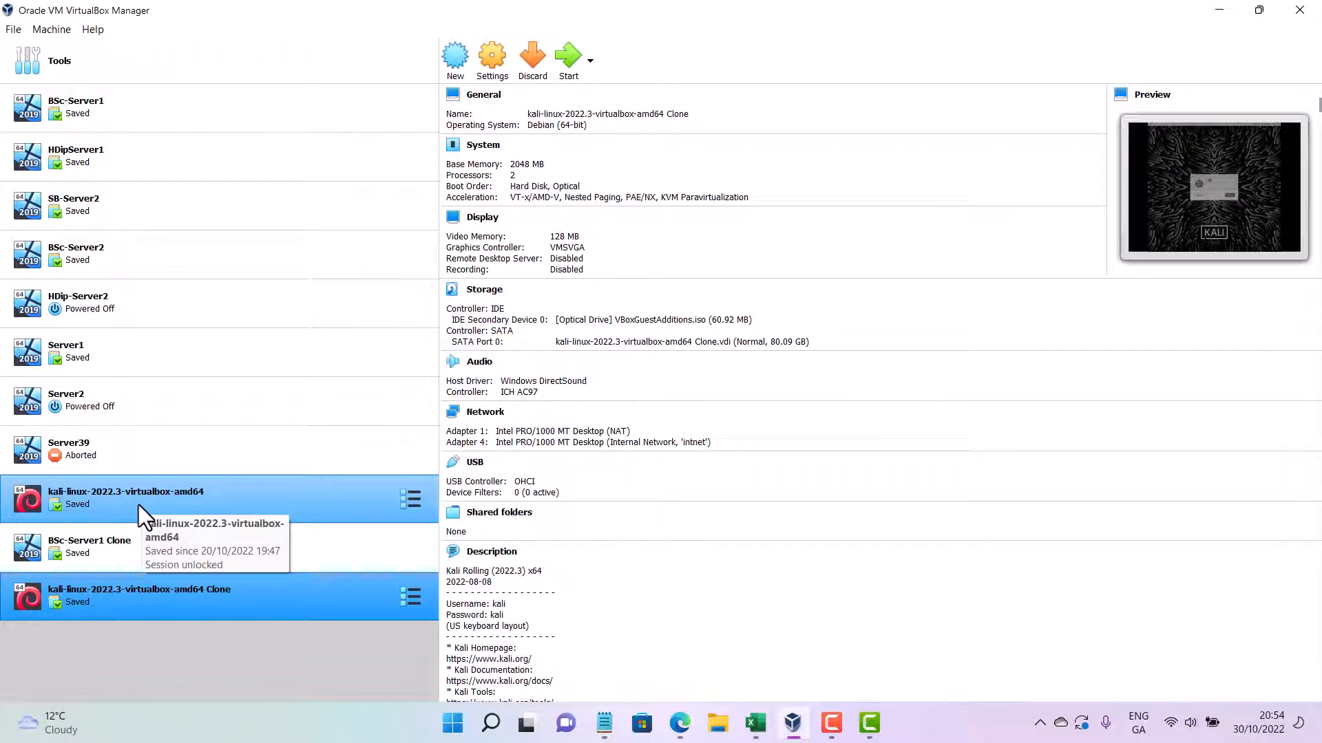
{"action": "left_click", "coordinate": [718, 724]}
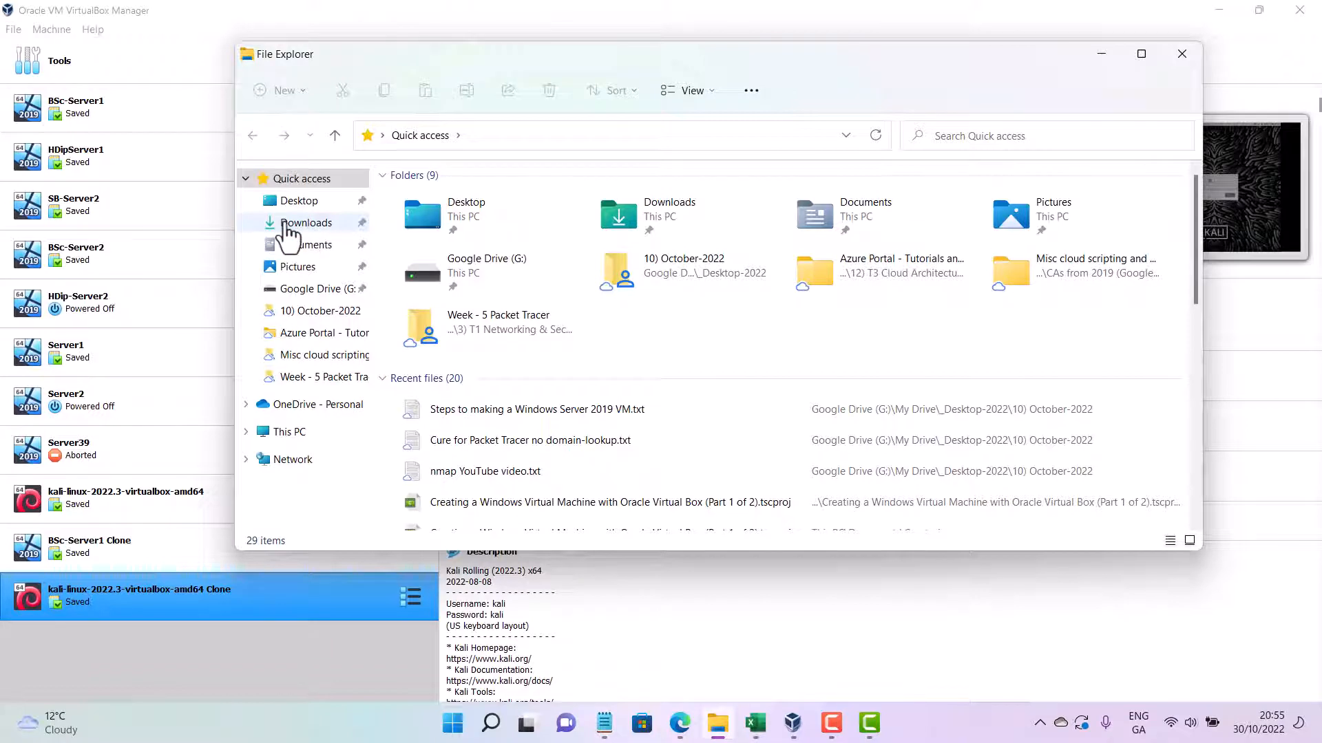
{"action": "left_click", "coordinate": [301, 247]}
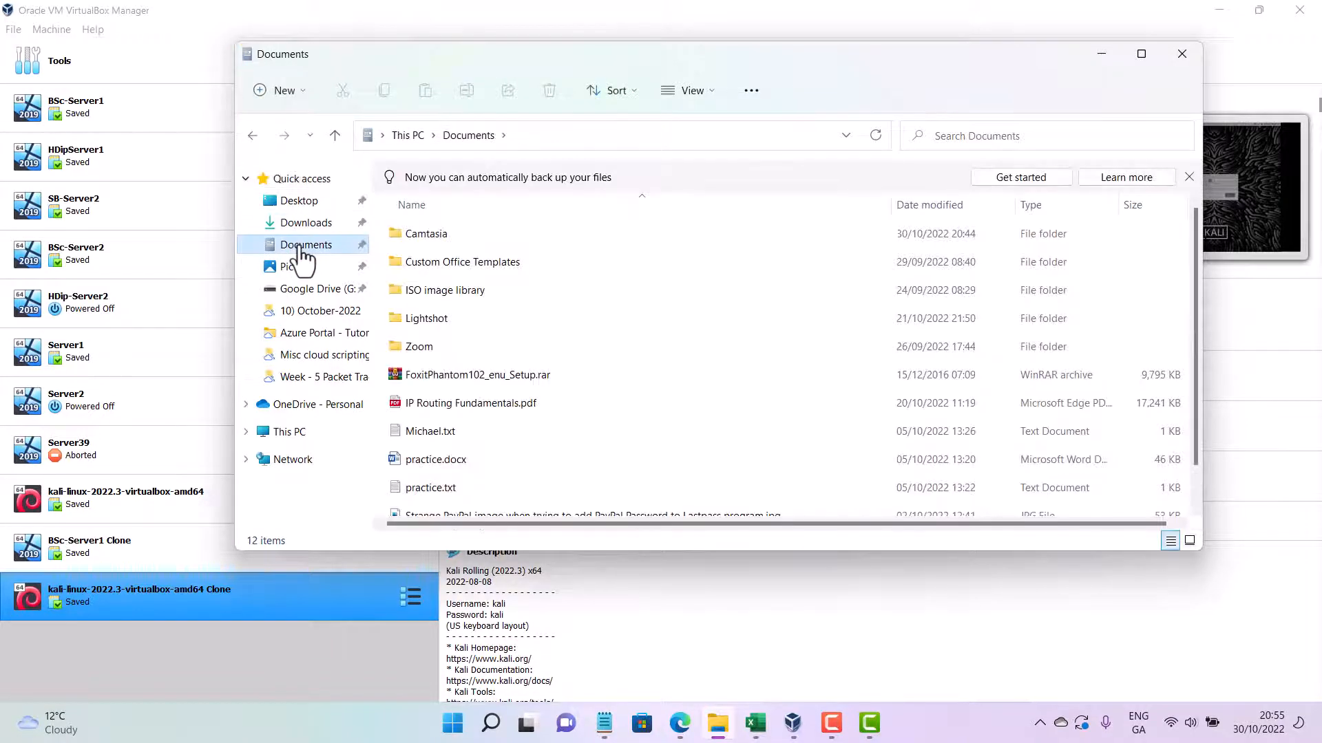
{"action": "left_click", "coordinate": [306, 223]}
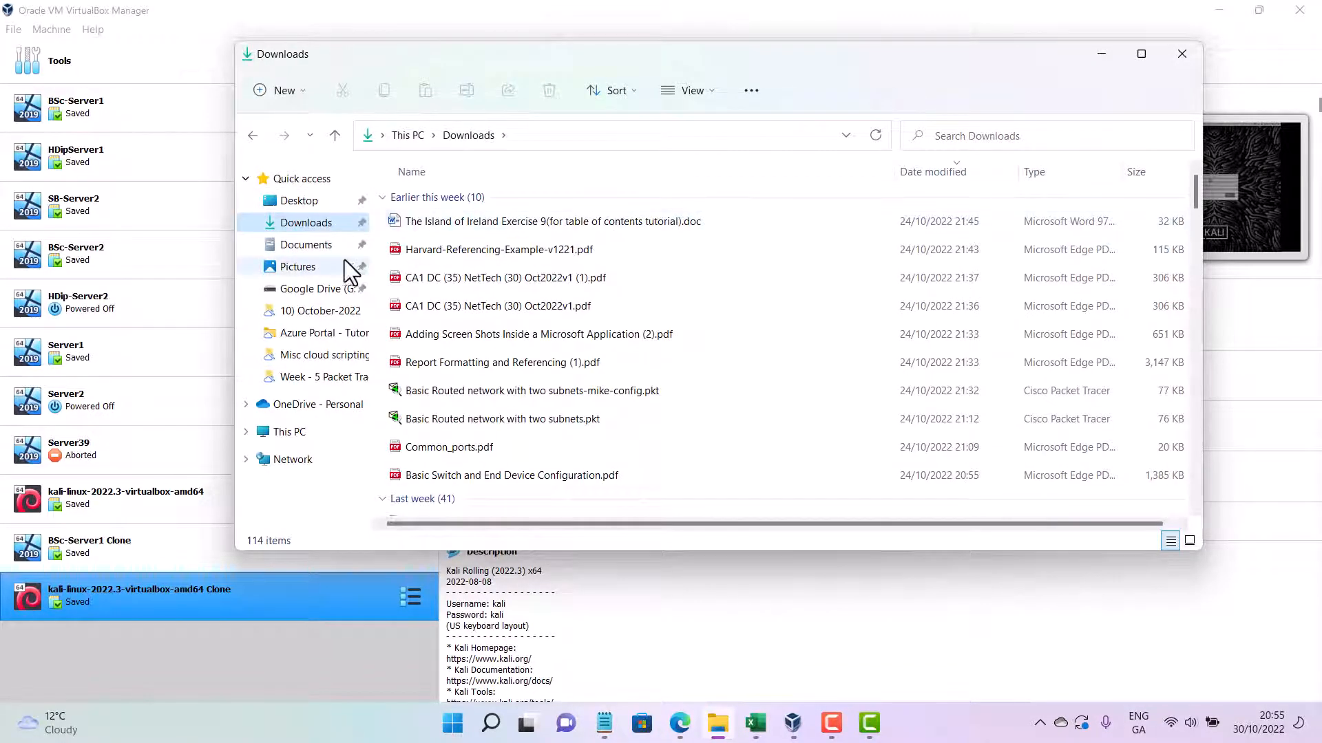
{"action": "left_click", "coordinate": [324, 245]}
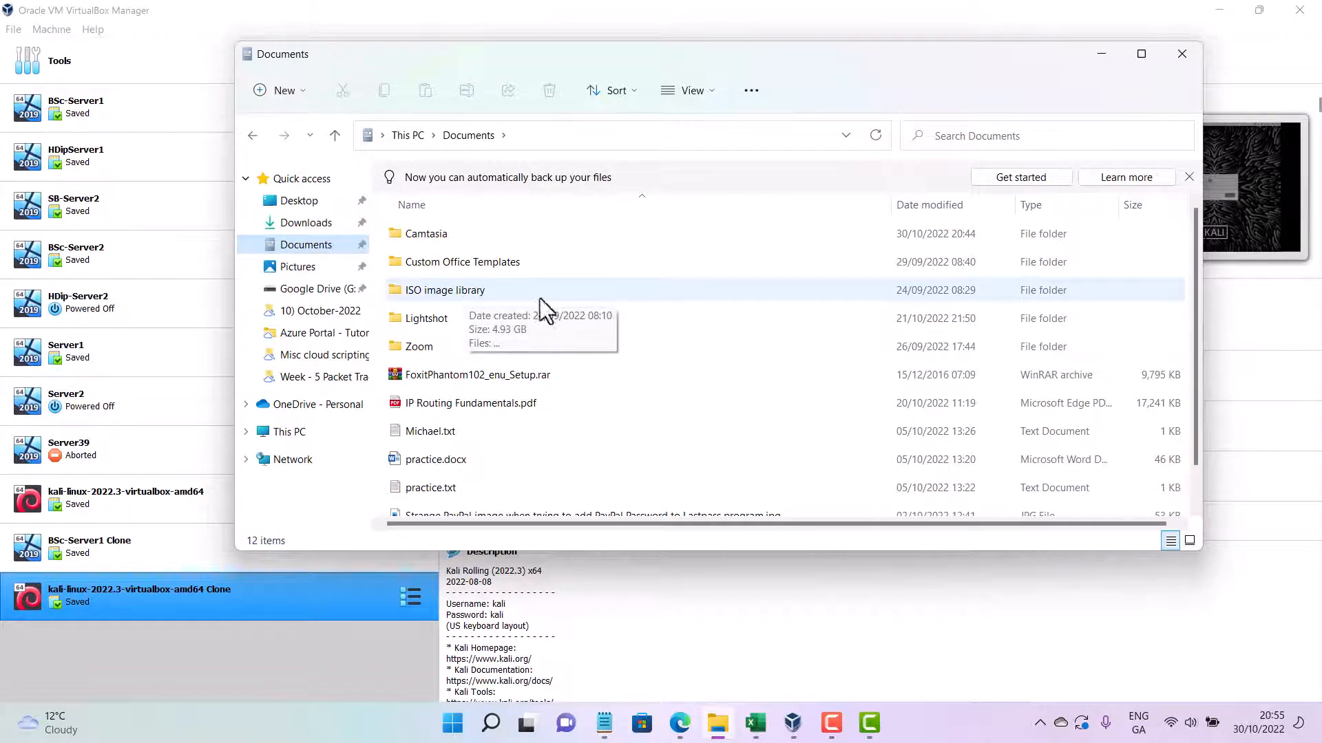
{"action": "double_click", "coordinate": [517, 286]}
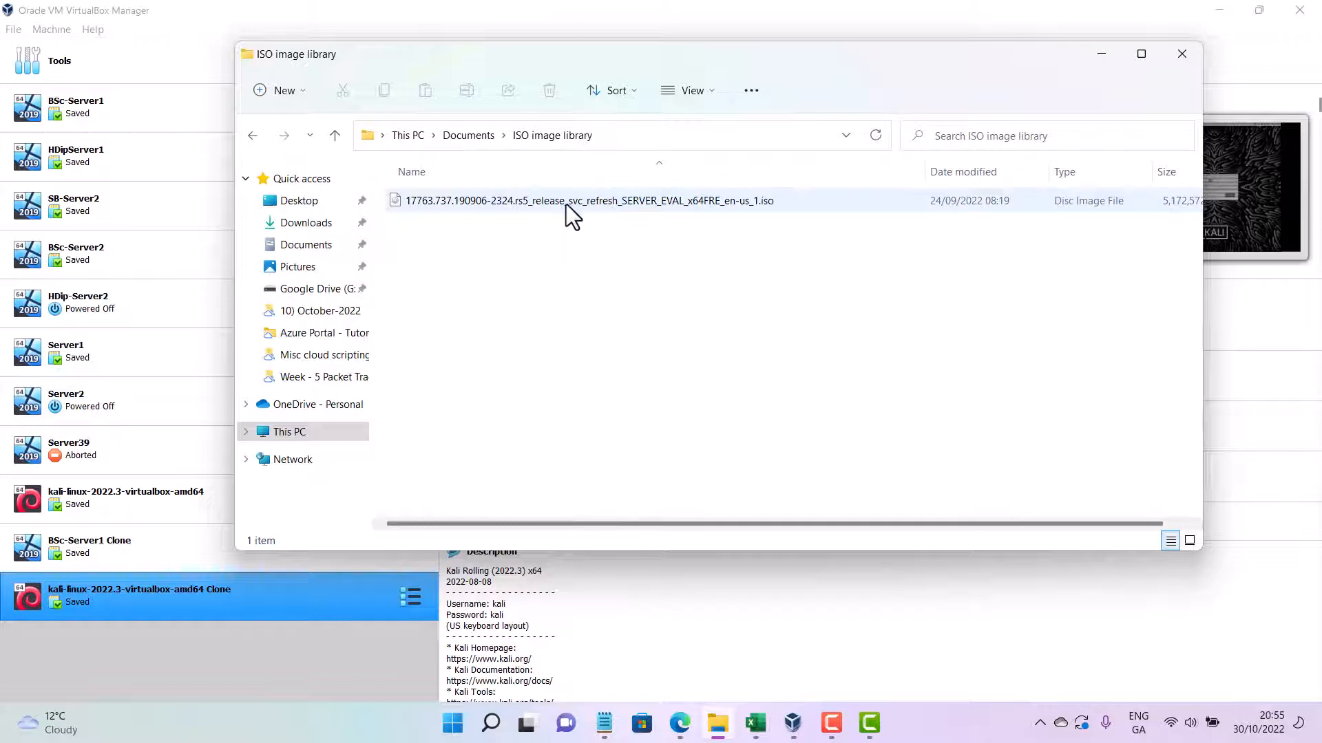
{"action": "left_click", "coordinate": [1181, 55]}
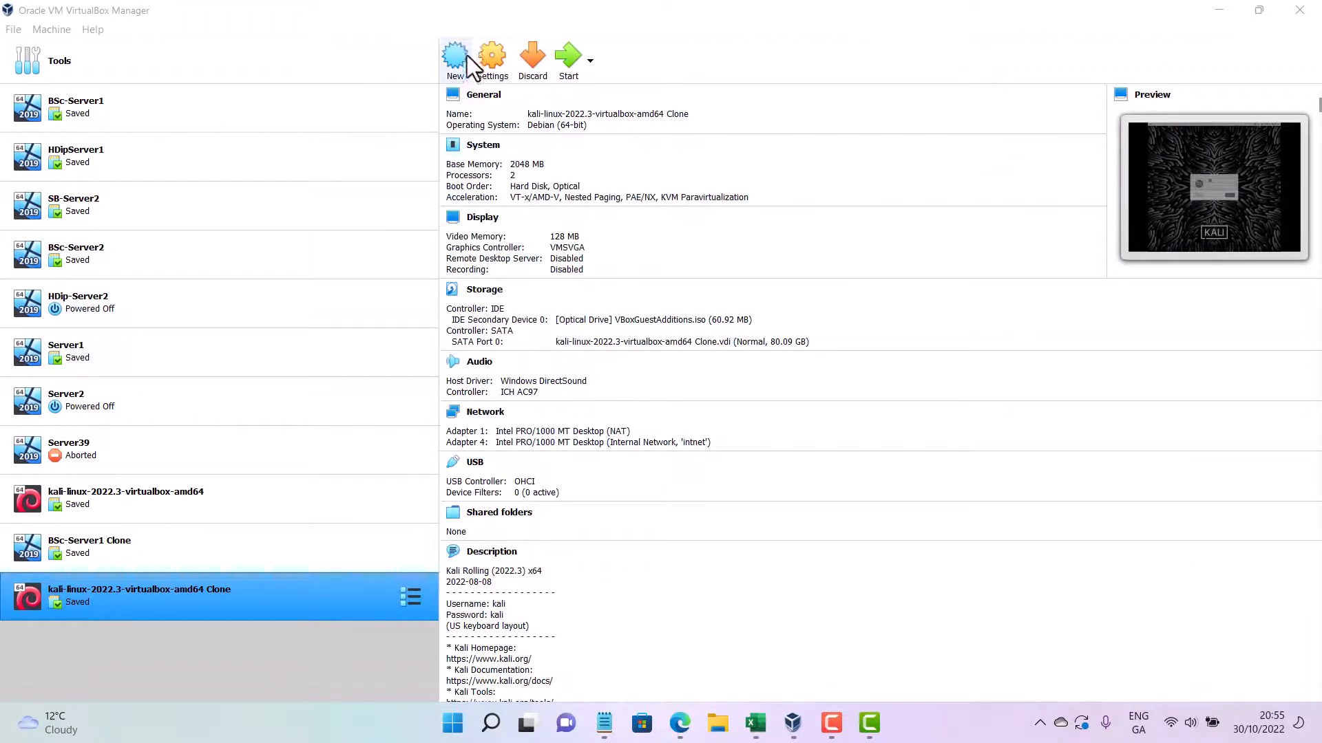
Return to the notes, correct the misspelled word to "VBox" in line 2c, and highlight line 2d about the Windows Server 2019 ISO image.
{"action": "left_click", "coordinate": [604, 721]}
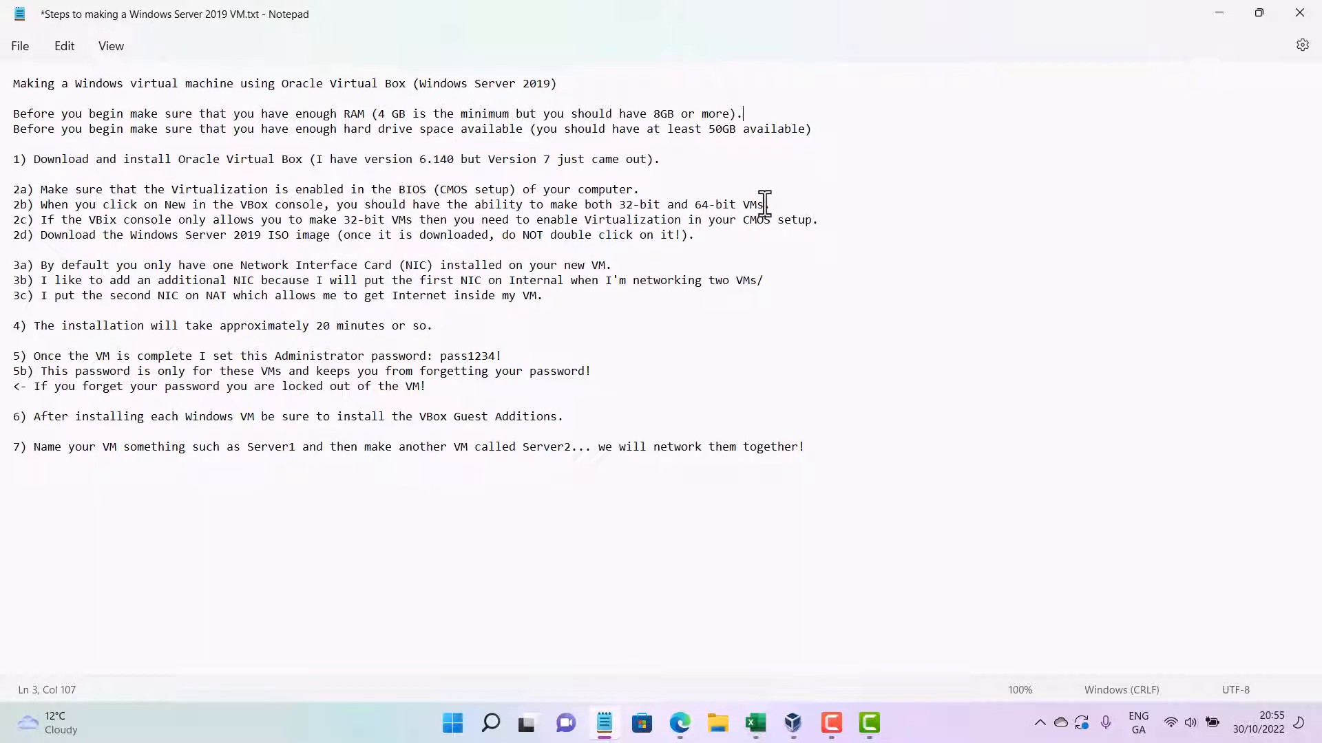
{"action": "left_click", "coordinate": [111, 221]}
{"action": "key", "text": "BackSpace"}
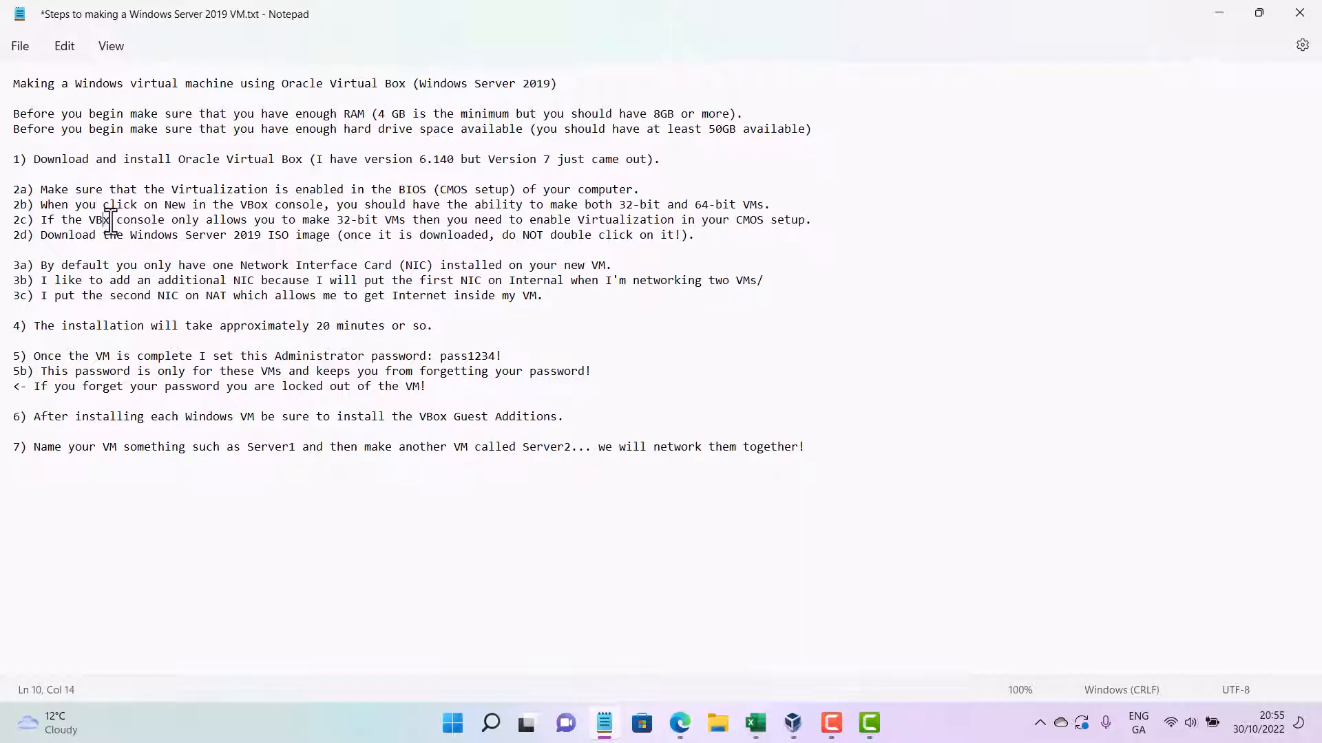
{"action": "type", "text": "o"}
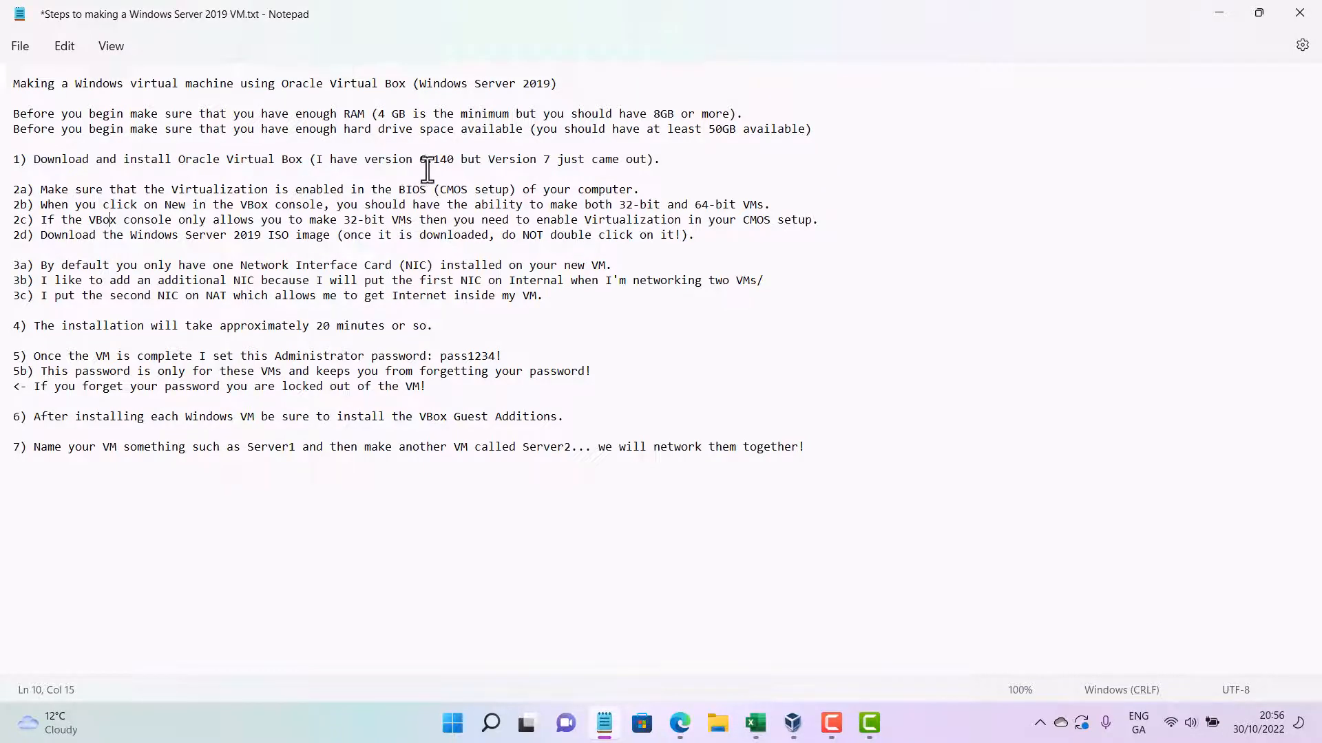
{"action": "left_click_drag", "start_coordinate": [701, 235], "coordinate": [2, 236]}
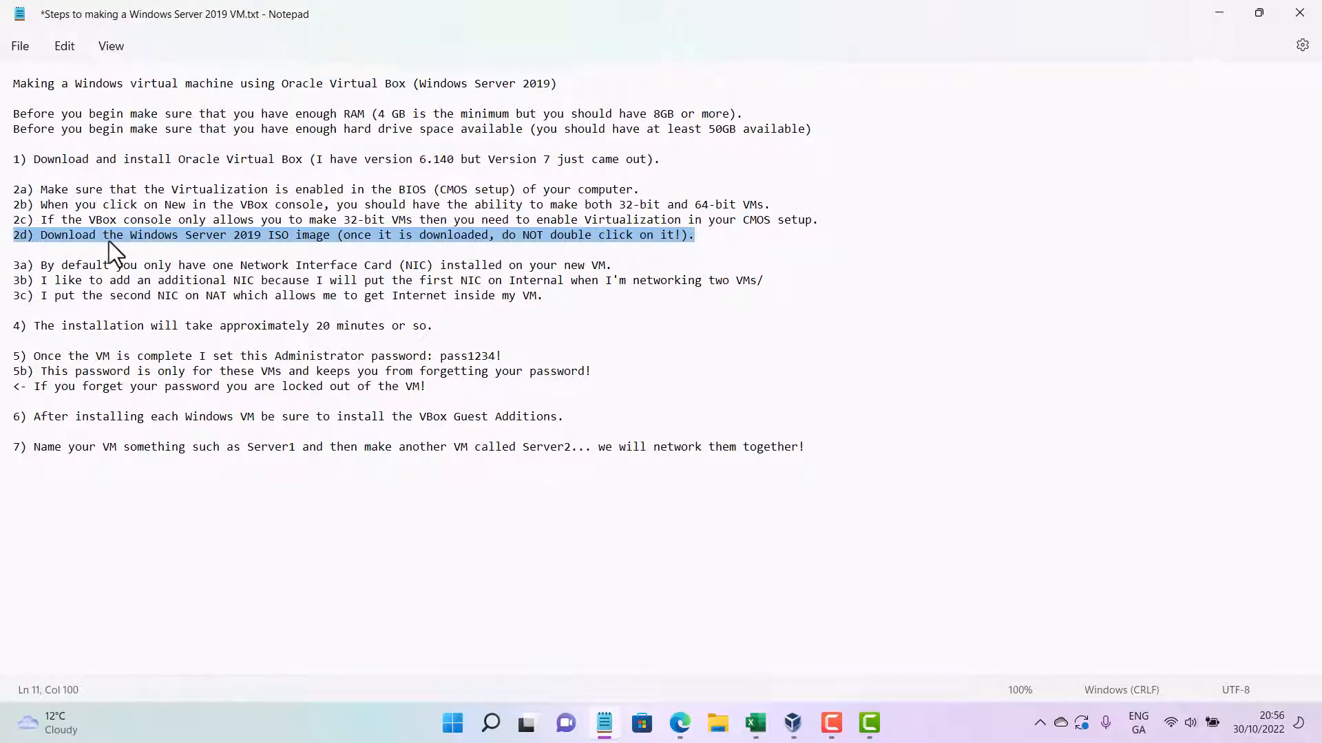
{"action": "left_click", "coordinate": [793, 724]}
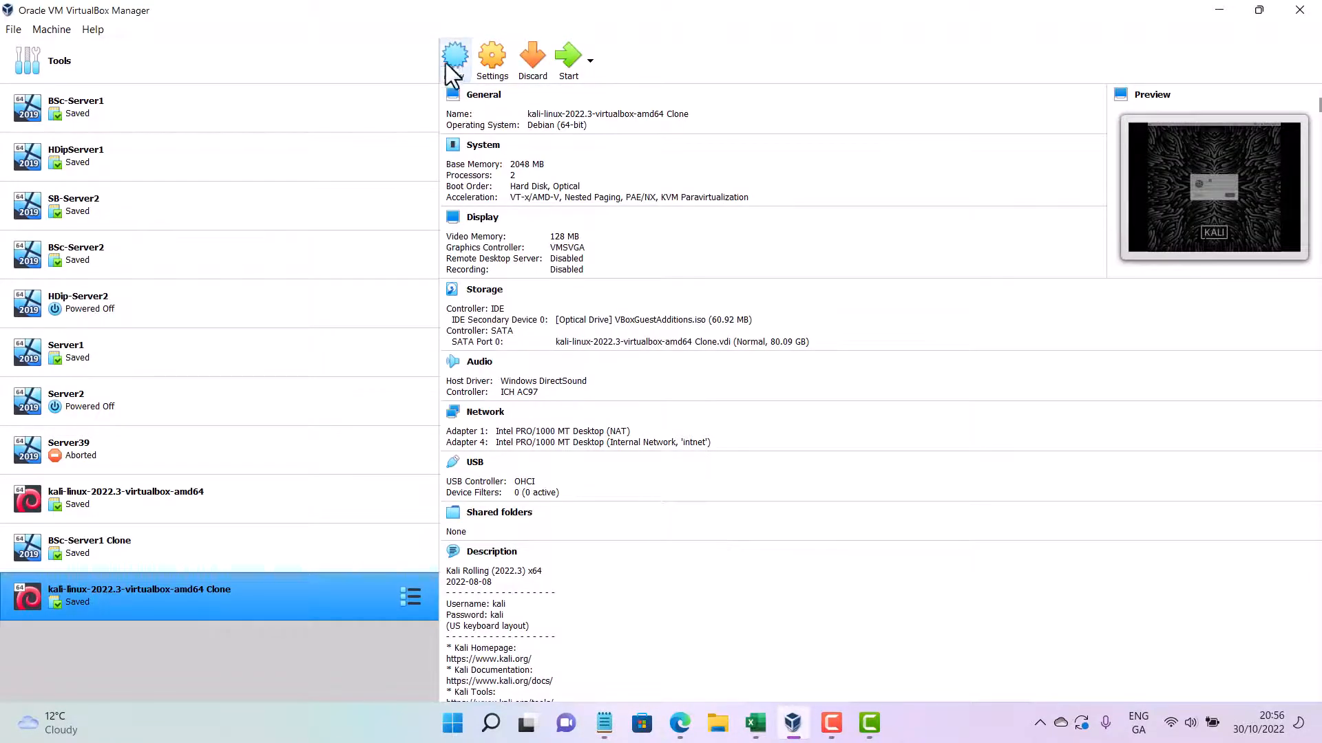
{"action": "left_click", "coordinate": [444, 57]}
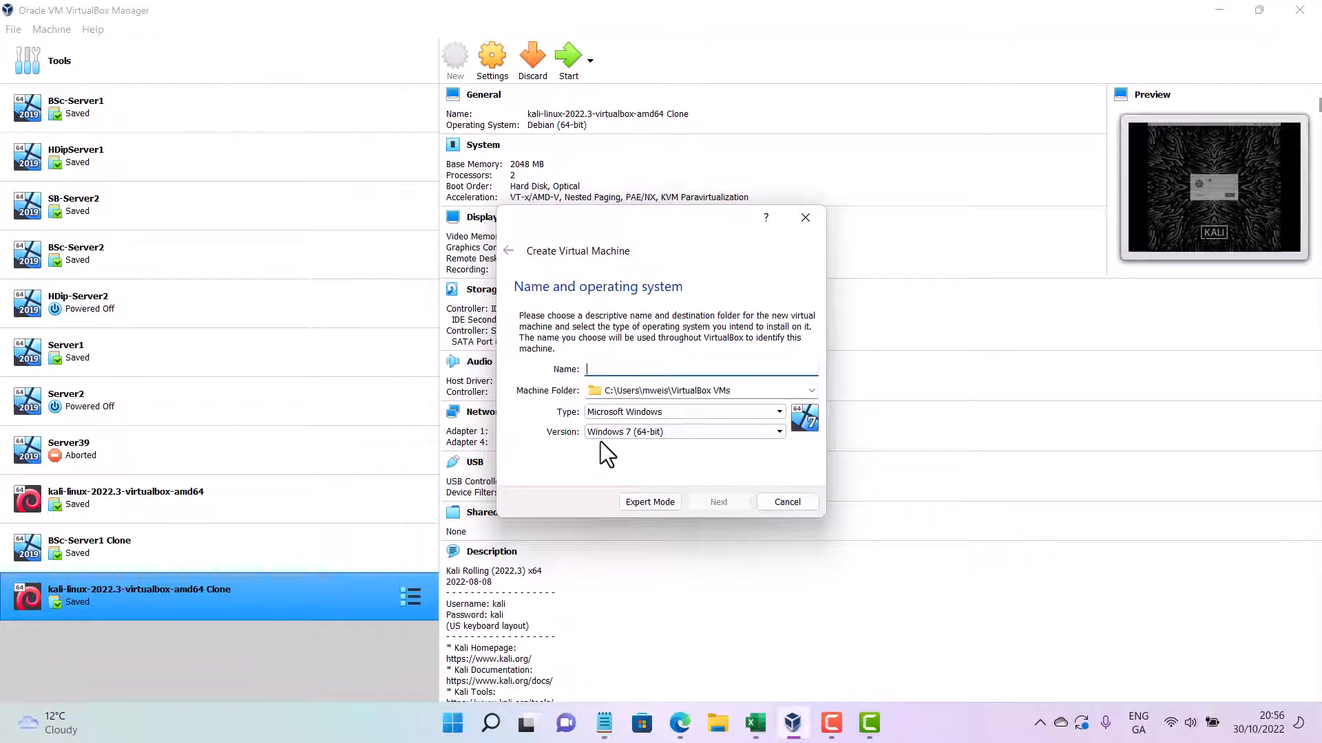
{"action": "left_click", "coordinate": [696, 432]}
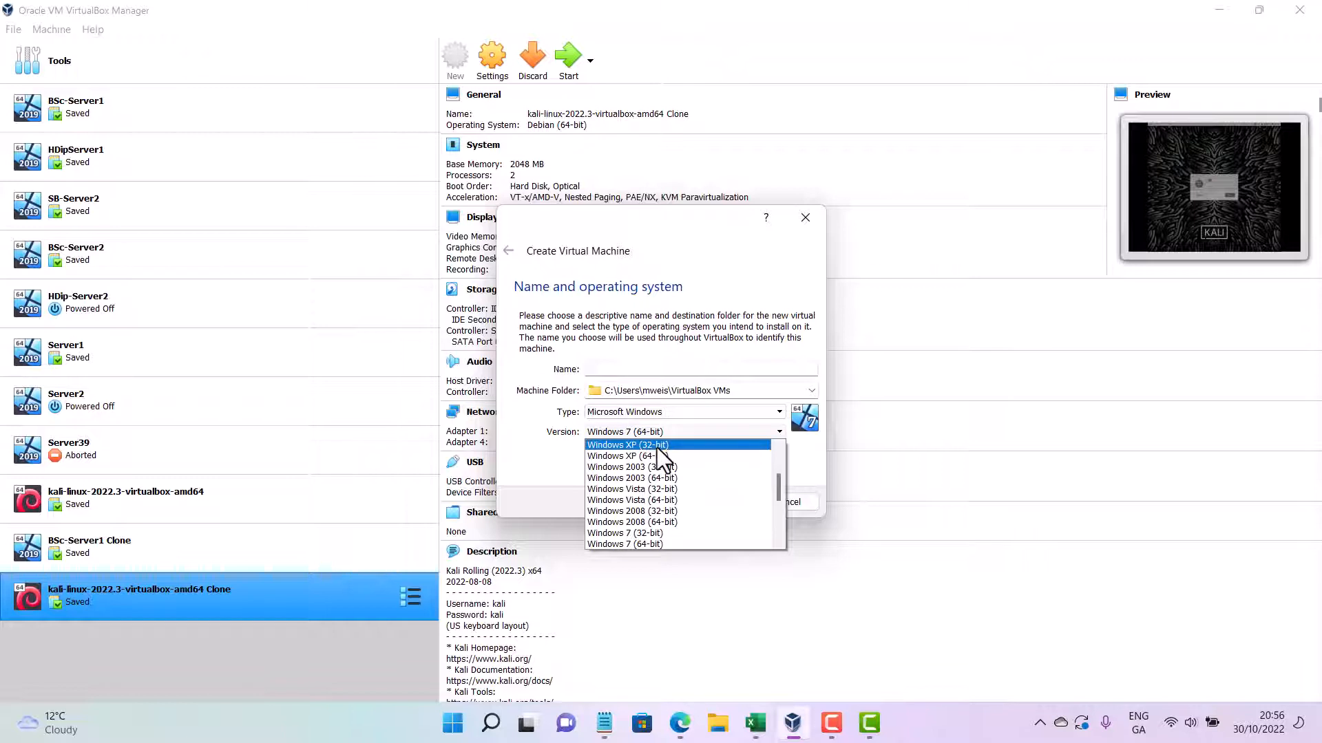
{"action": "scroll", "coordinate": [661, 457], "scroll_direction": "down", "scroll_amount": 1}
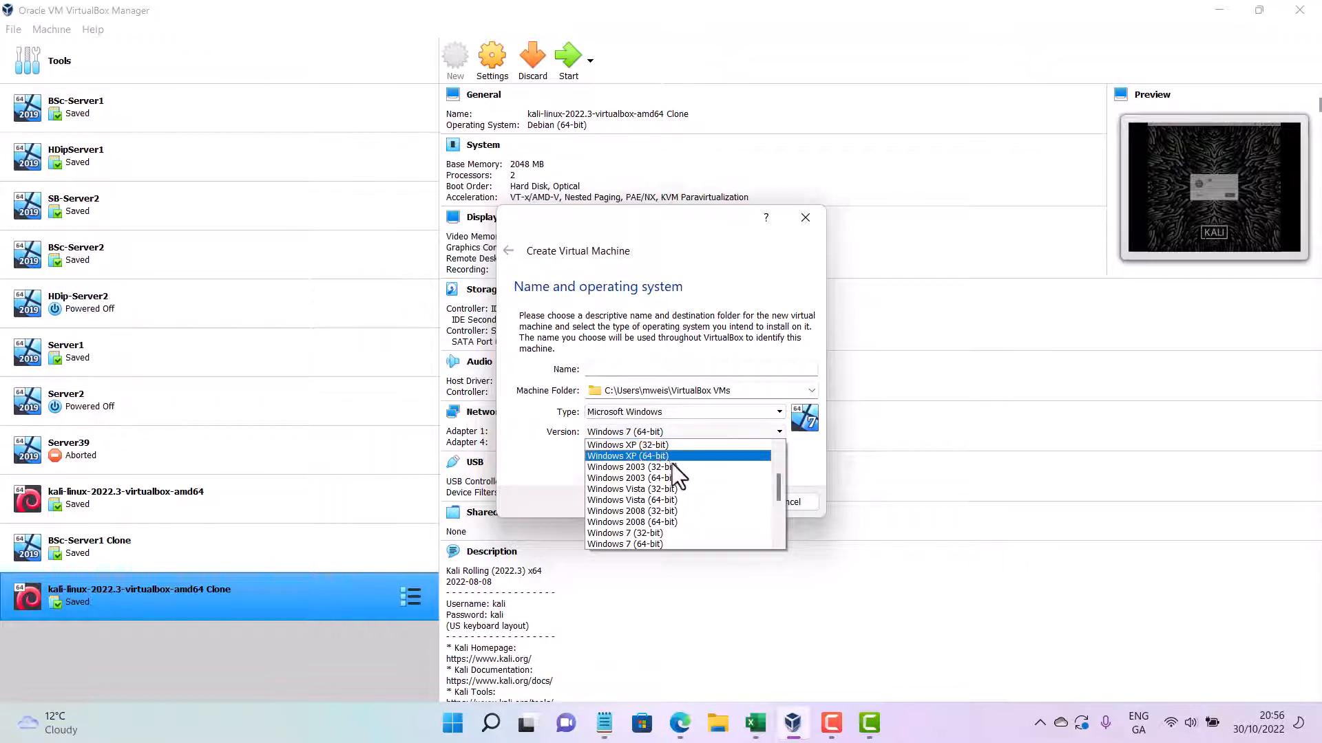
{"action": "scroll", "coordinate": [670, 475], "scroll_direction": "down", "scroll_amount": 3}
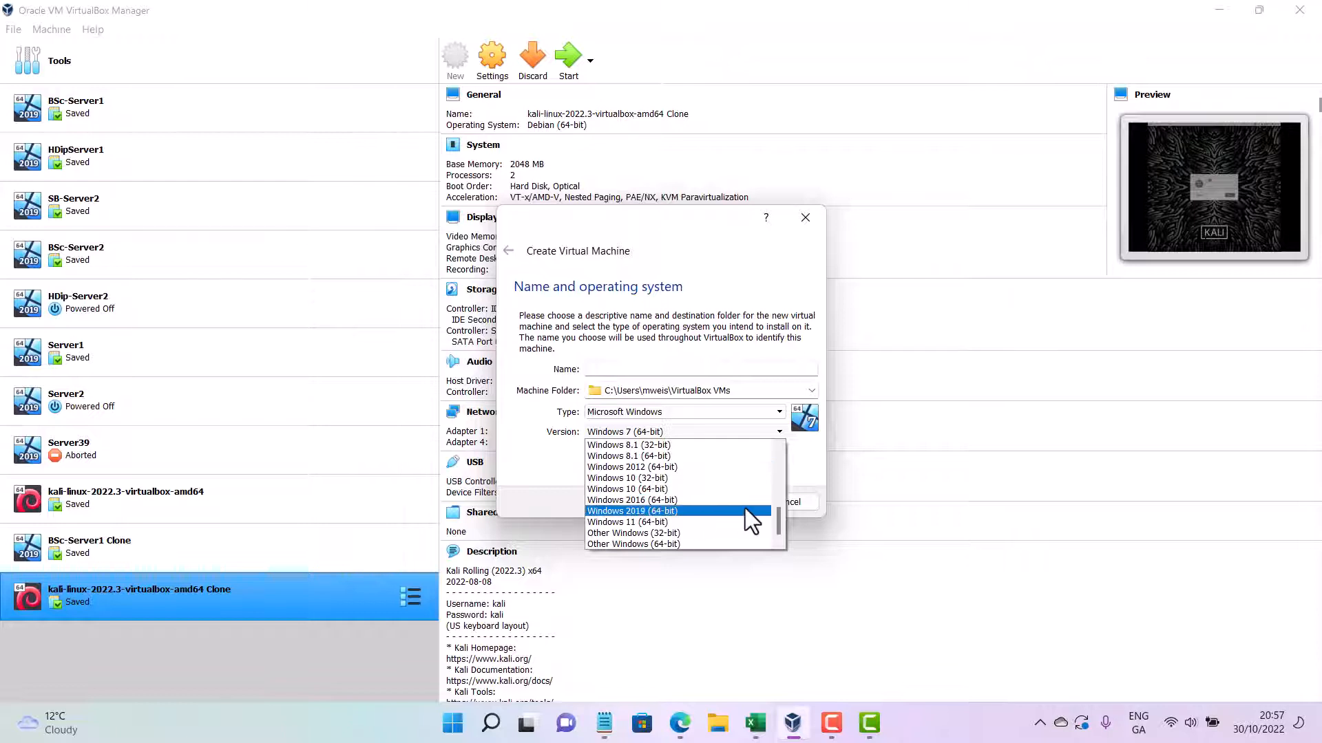
{"action": "left_click", "coordinate": [676, 510]}
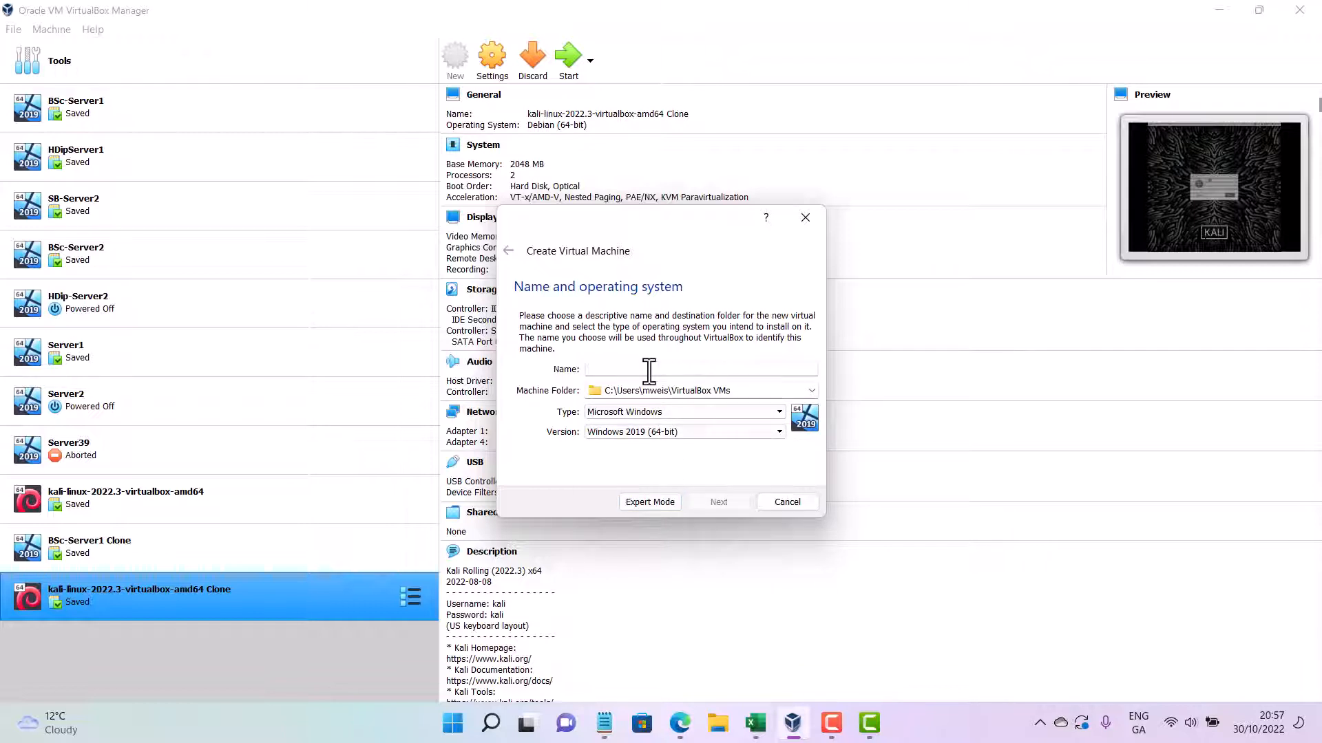
{"action": "type", "text": "Server1"}
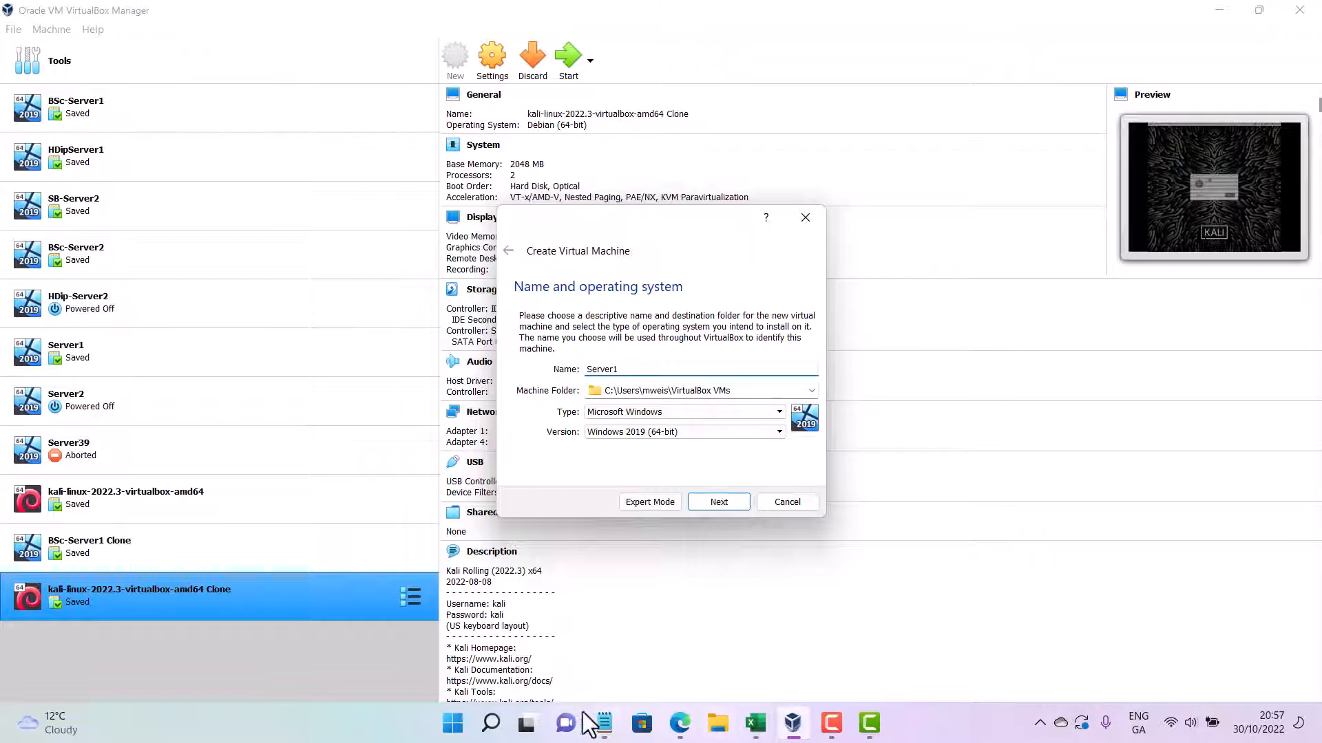
Replace the slash at the end of line 3b in the notes with a full stop, and briefly highlight the Administrator password.
{"action": "left_click", "coordinate": [606, 724]}
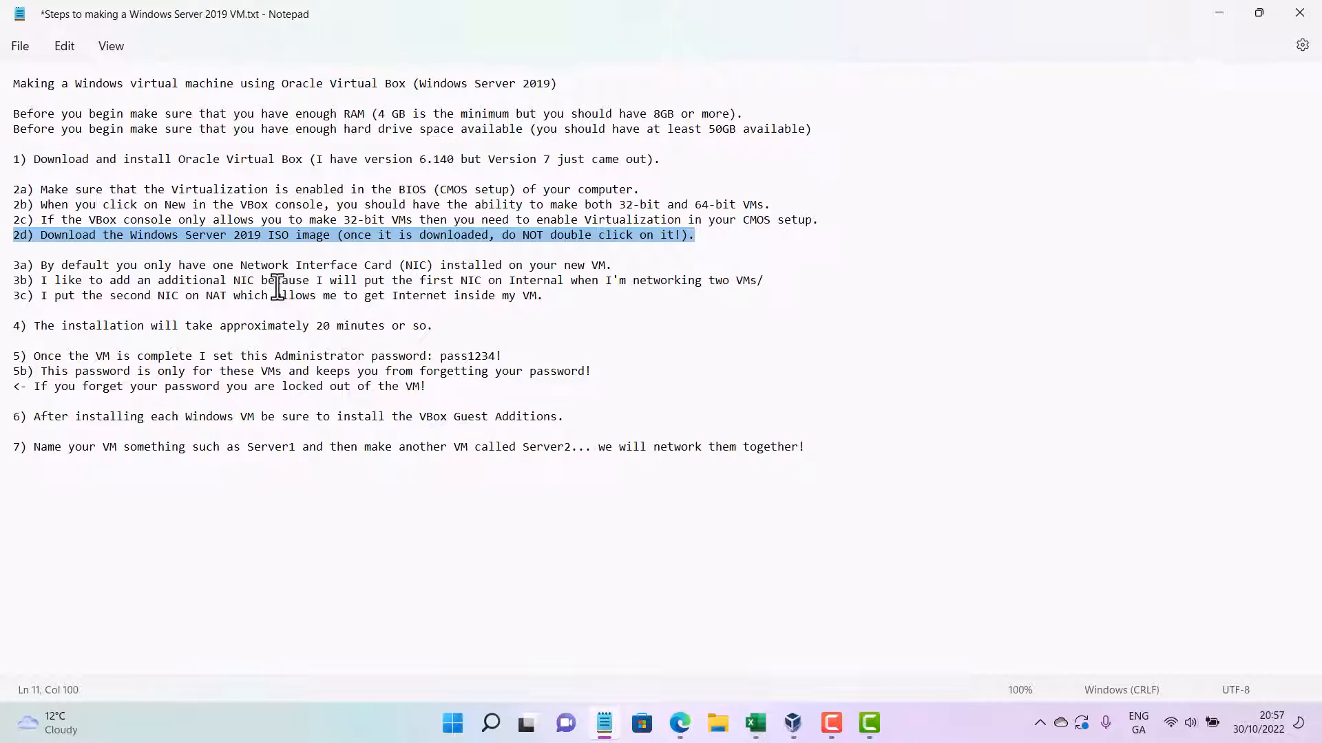
{"action": "left_click", "coordinate": [781, 281]}
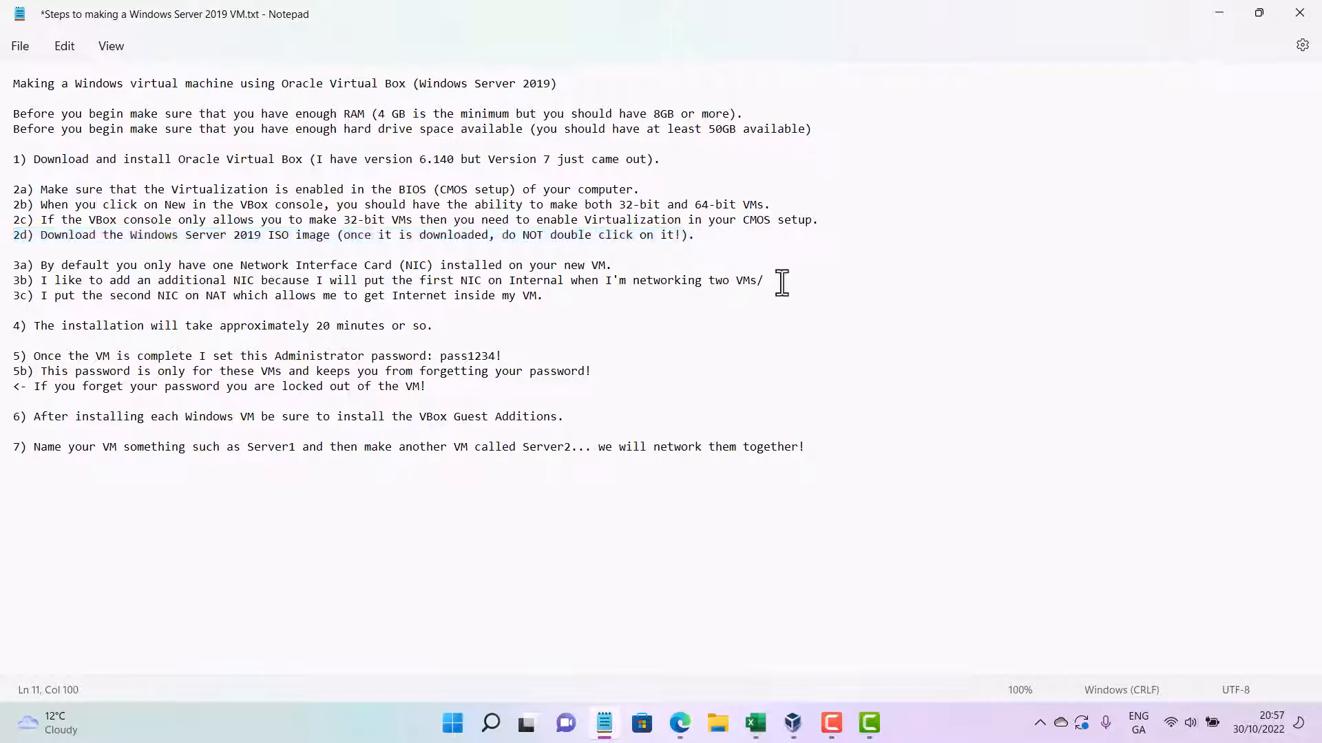
{"action": "key", "text": "BackSpace"}
{"action": "type", "text": "."}
{"action": "left_click_drag", "start_coordinate": [501, 357], "coordinate": [438, 356]}
{"action": "left_click", "coordinate": [342, 399]}
Minimize the notes and cancel the open Create Virtual Machine wizard in VirtualBox.
{"action": "left_click", "coordinate": [792, 723]}
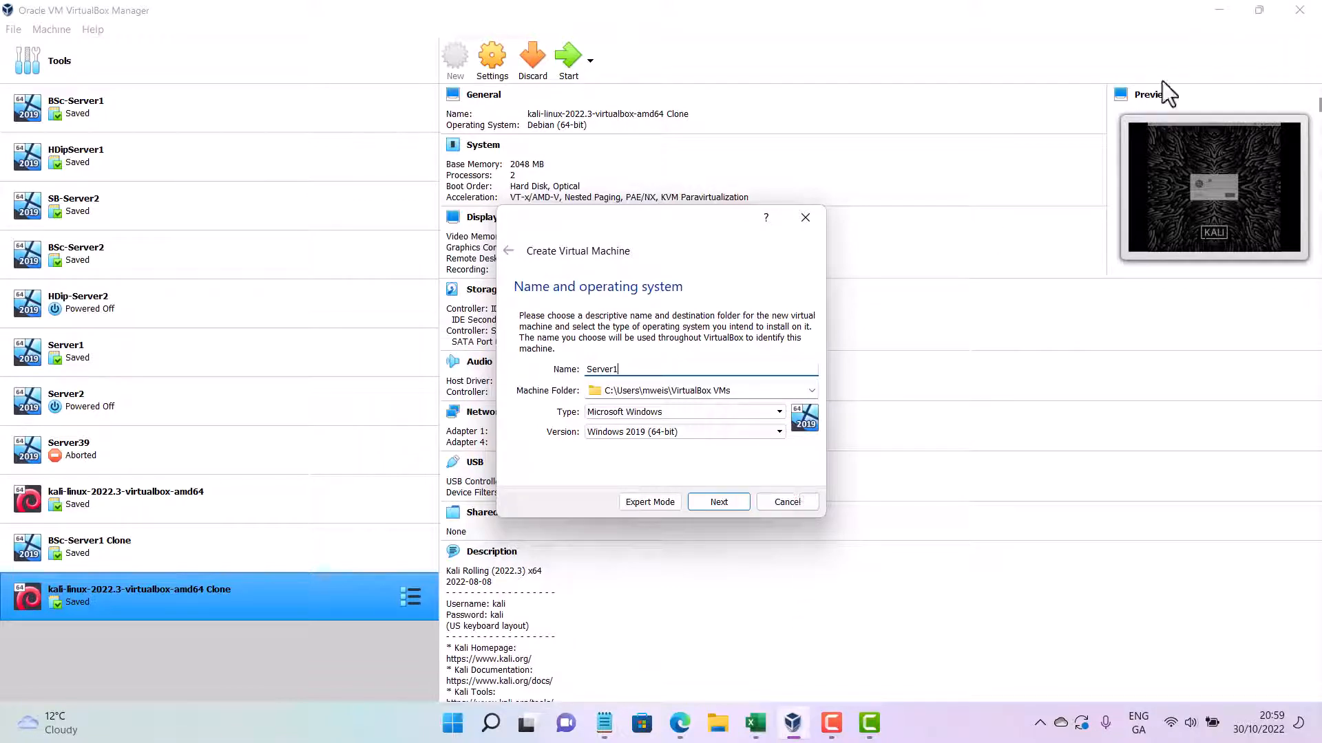
{"action": "left_click", "coordinate": [606, 724]}
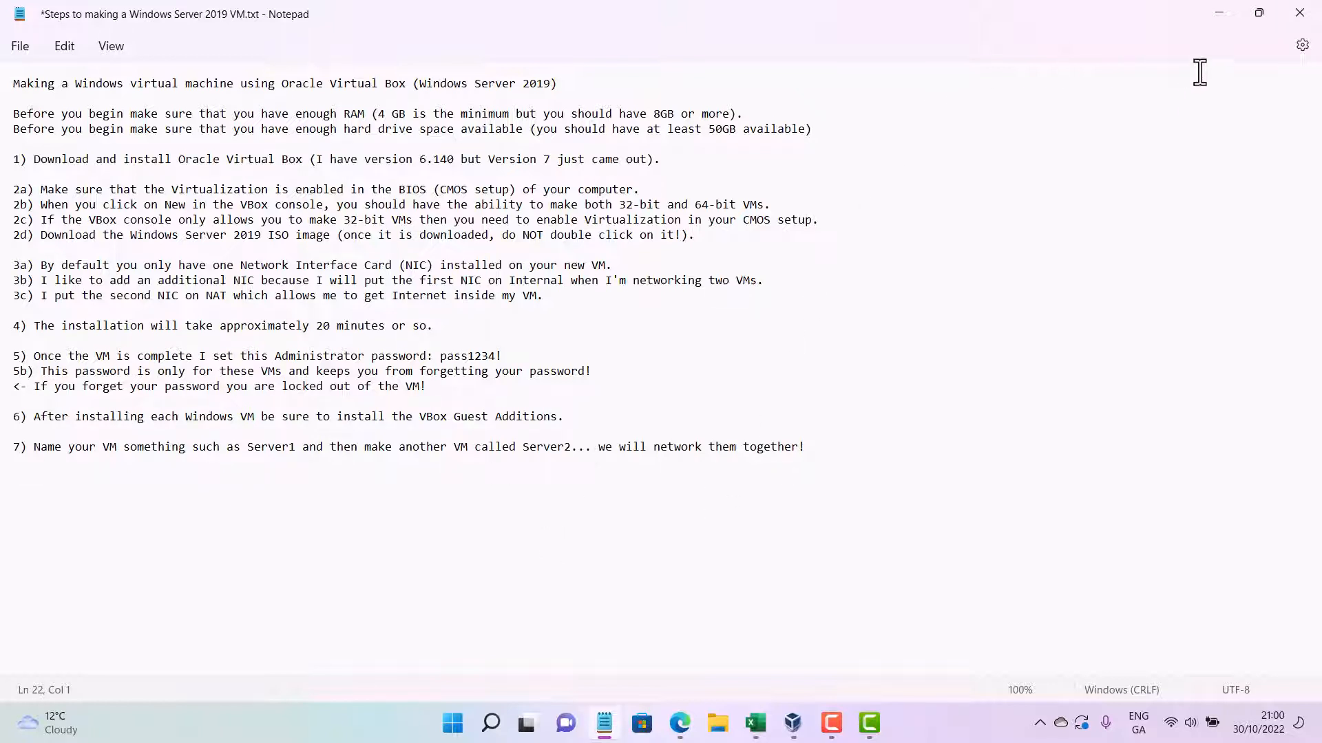
{"action": "left_click", "coordinate": [1216, 14]}
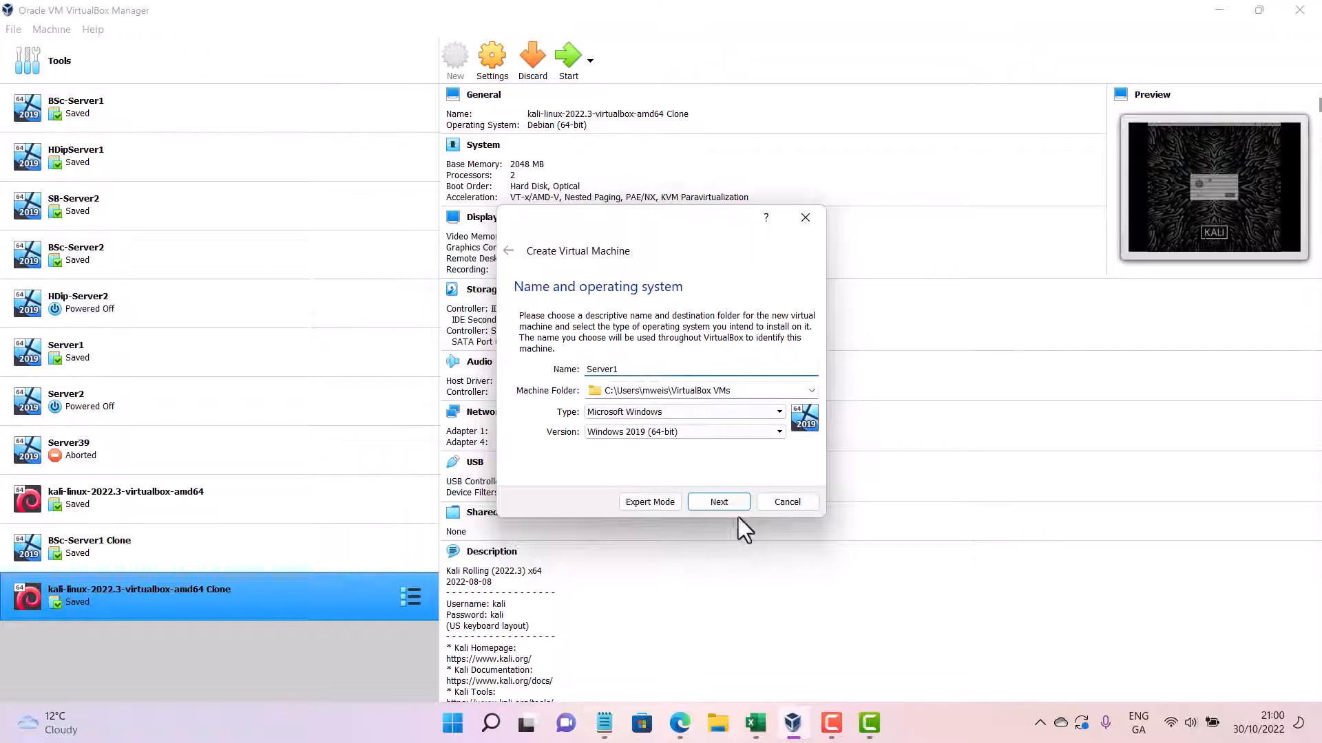
{"action": "left_click", "coordinate": [787, 503]}
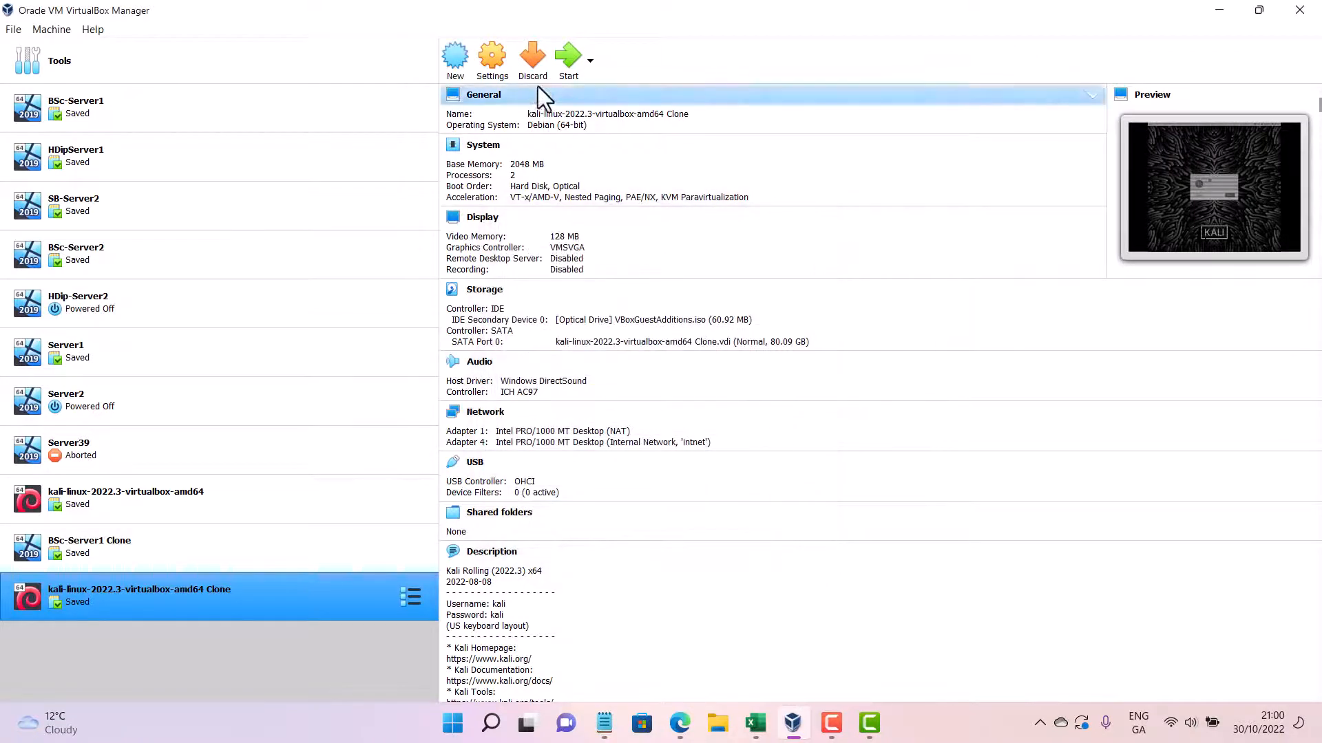
Start a new virtual machine named Server1 with type Microsoft Windows and version Windows 2019 (64-bit), and try to continue to the memory settings.
{"action": "left_click", "coordinate": [454, 55]}
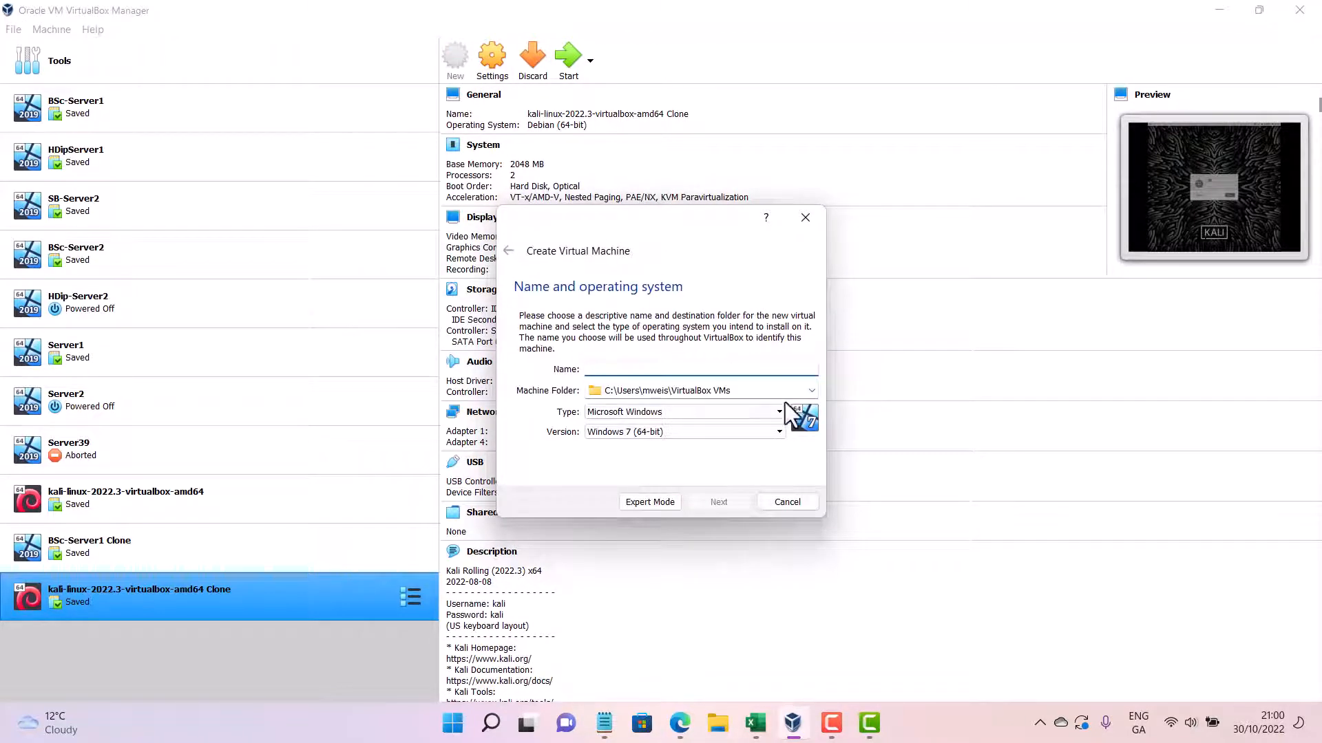
{"action": "type", "text": "Server1"}
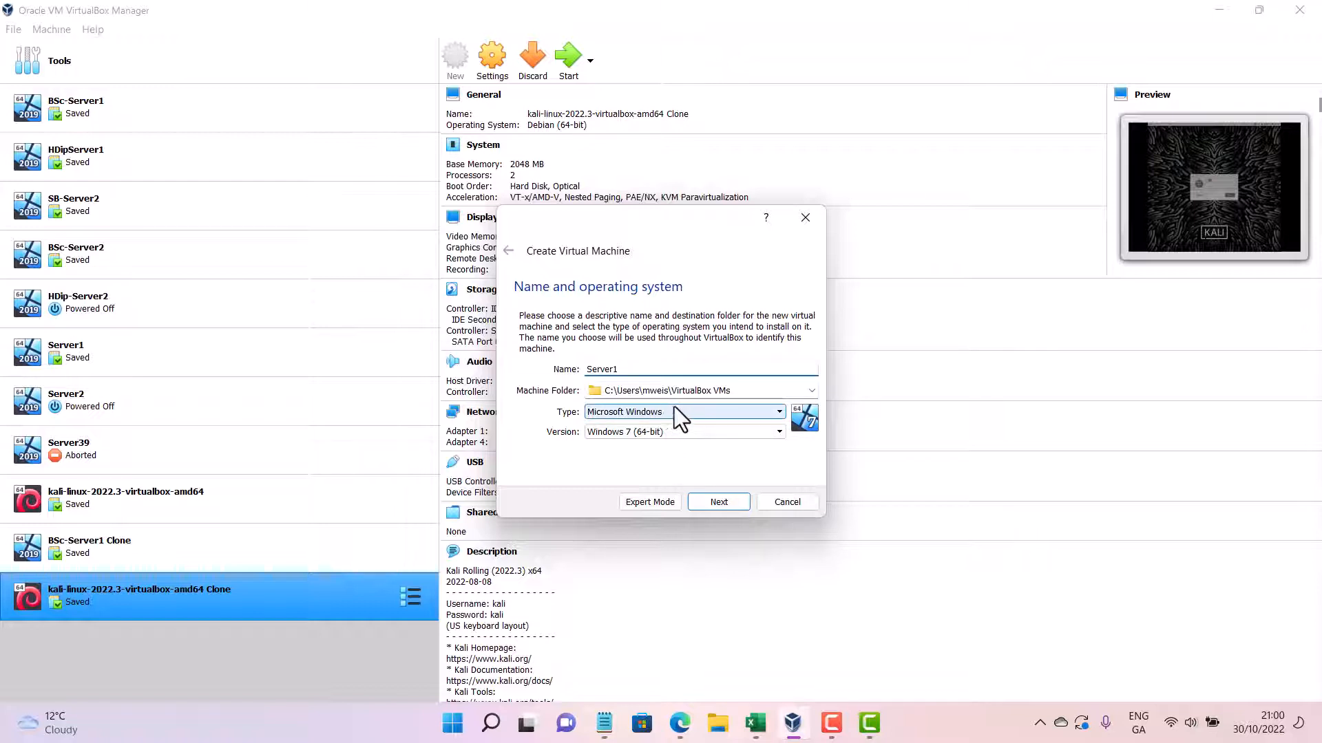
{"action": "left_click", "coordinate": [711, 409]}
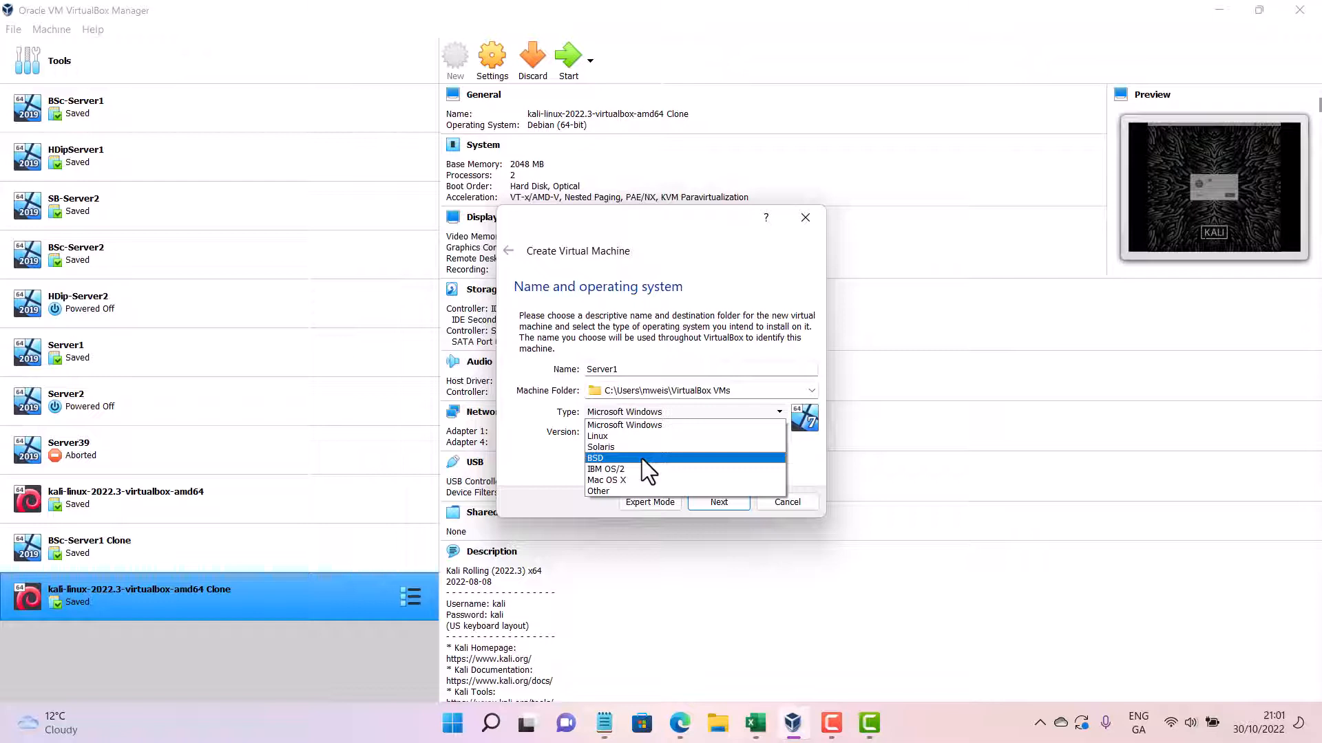
{"action": "left_click", "coordinate": [677, 421]}
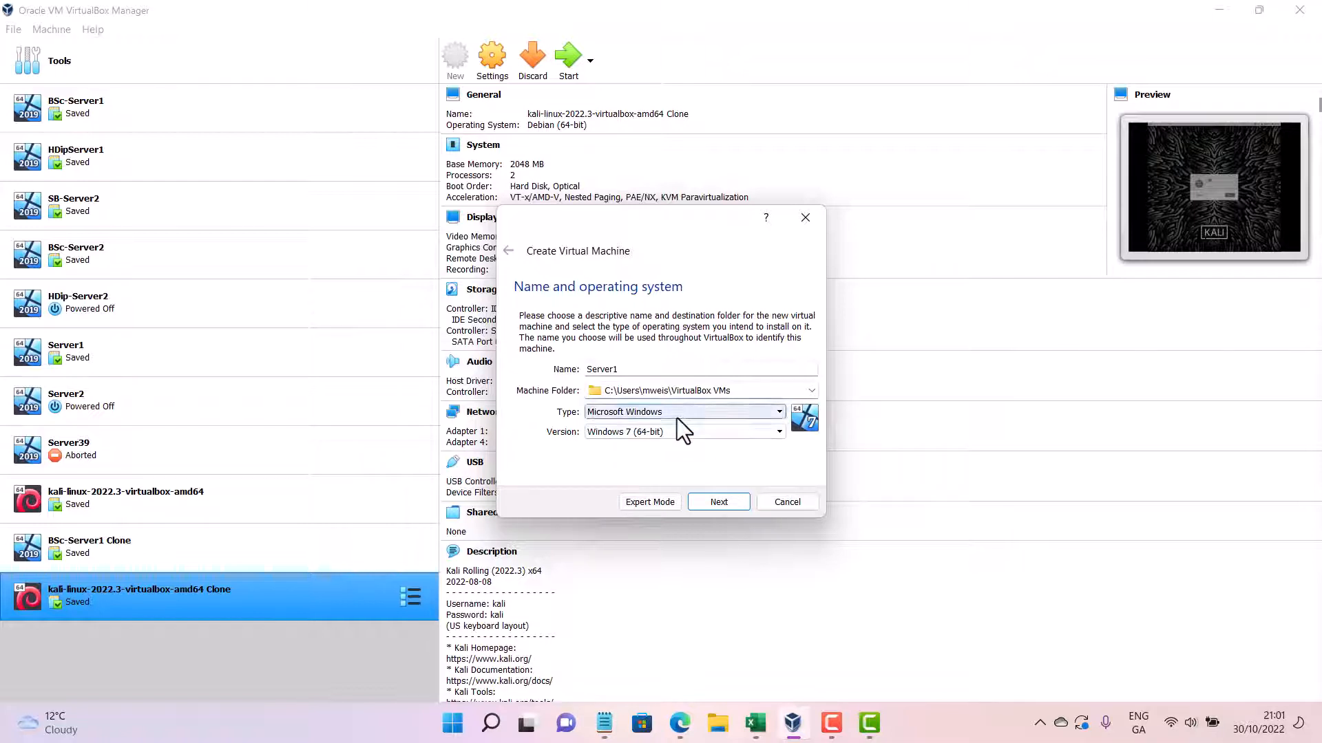
{"action": "left_click", "coordinate": [640, 435]}
{"action": "scroll", "coordinate": [687, 461], "scroll_direction": "down", "scroll_amount": 4}
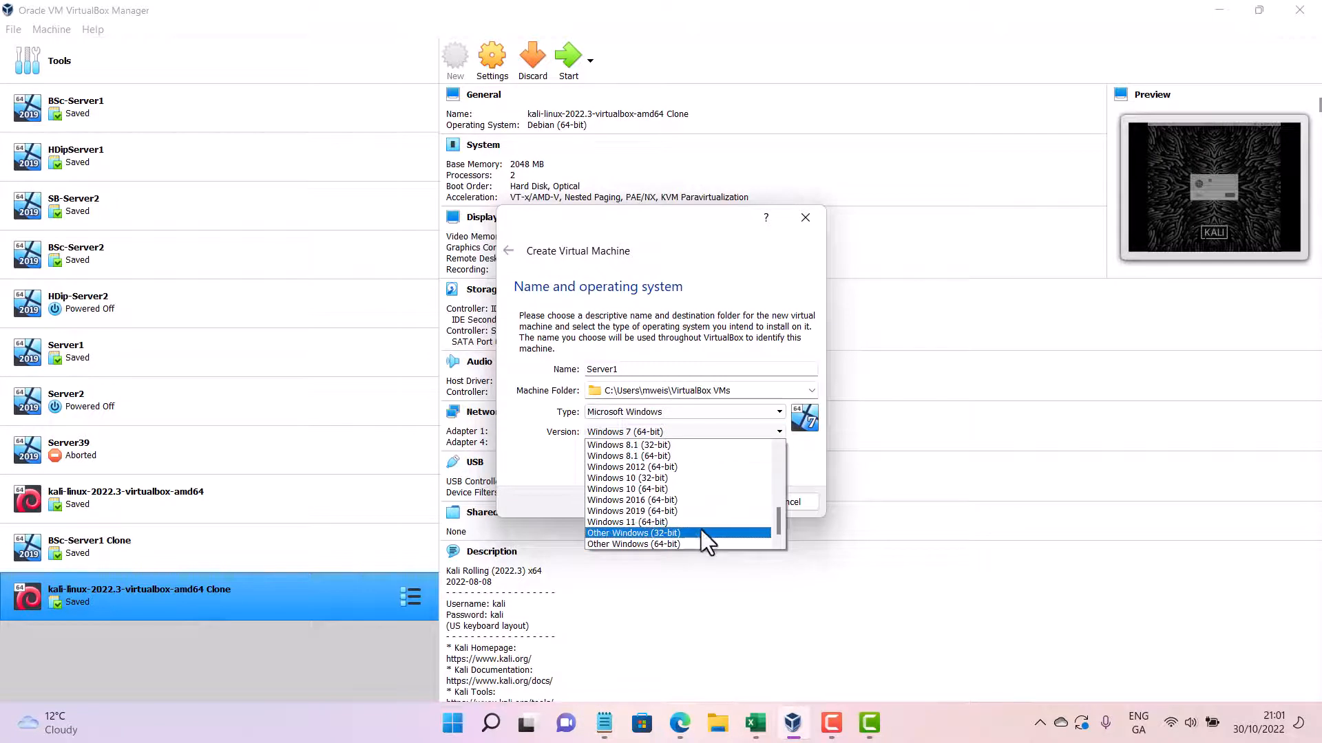
{"action": "left_click", "coordinate": [683, 513]}
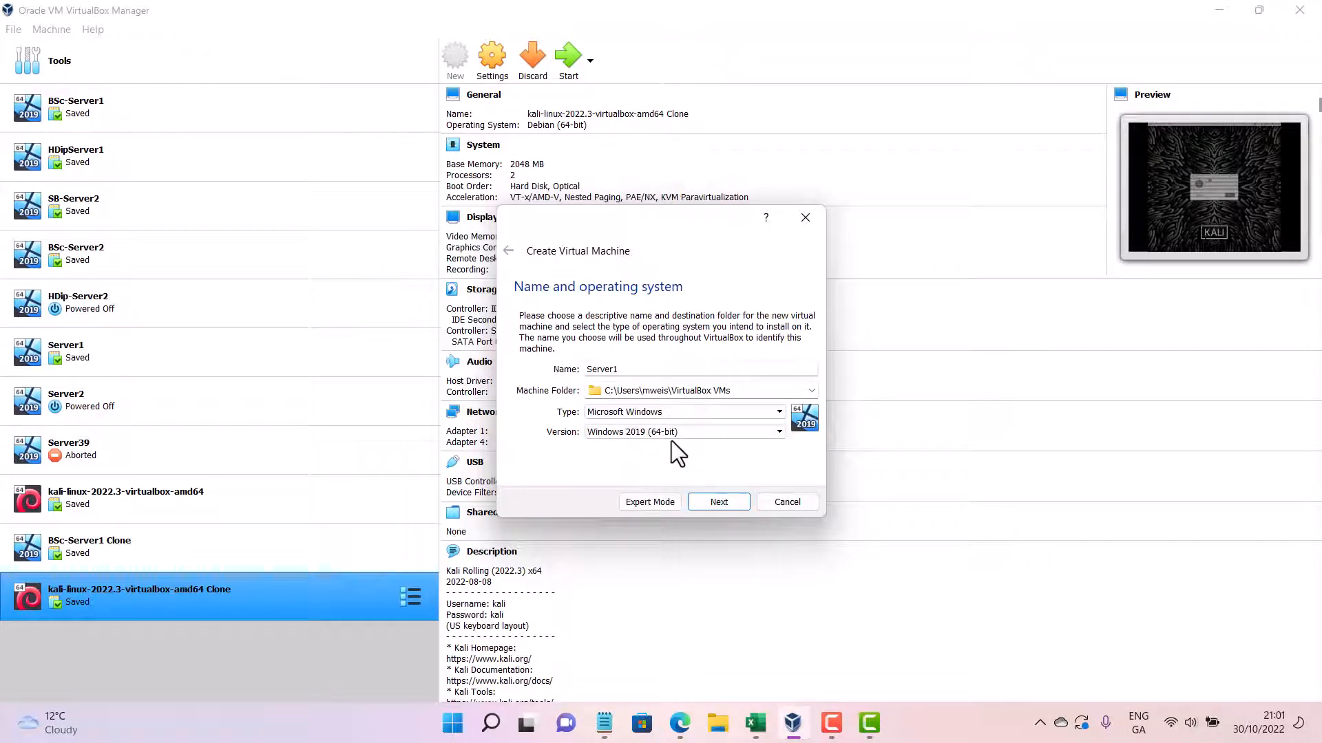
{"action": "left_click", "coordinate": [716, 500]}
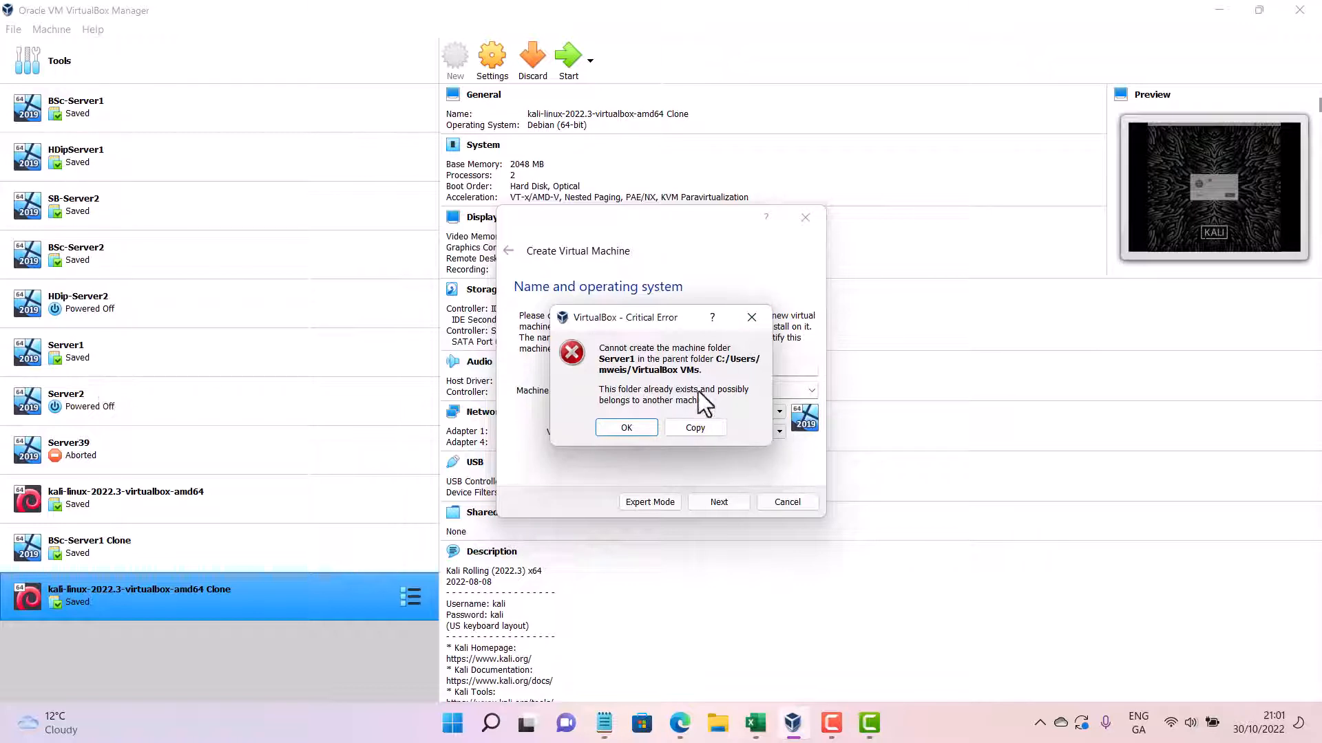
{"action": "left_click", "coordinate": [626, 427]}
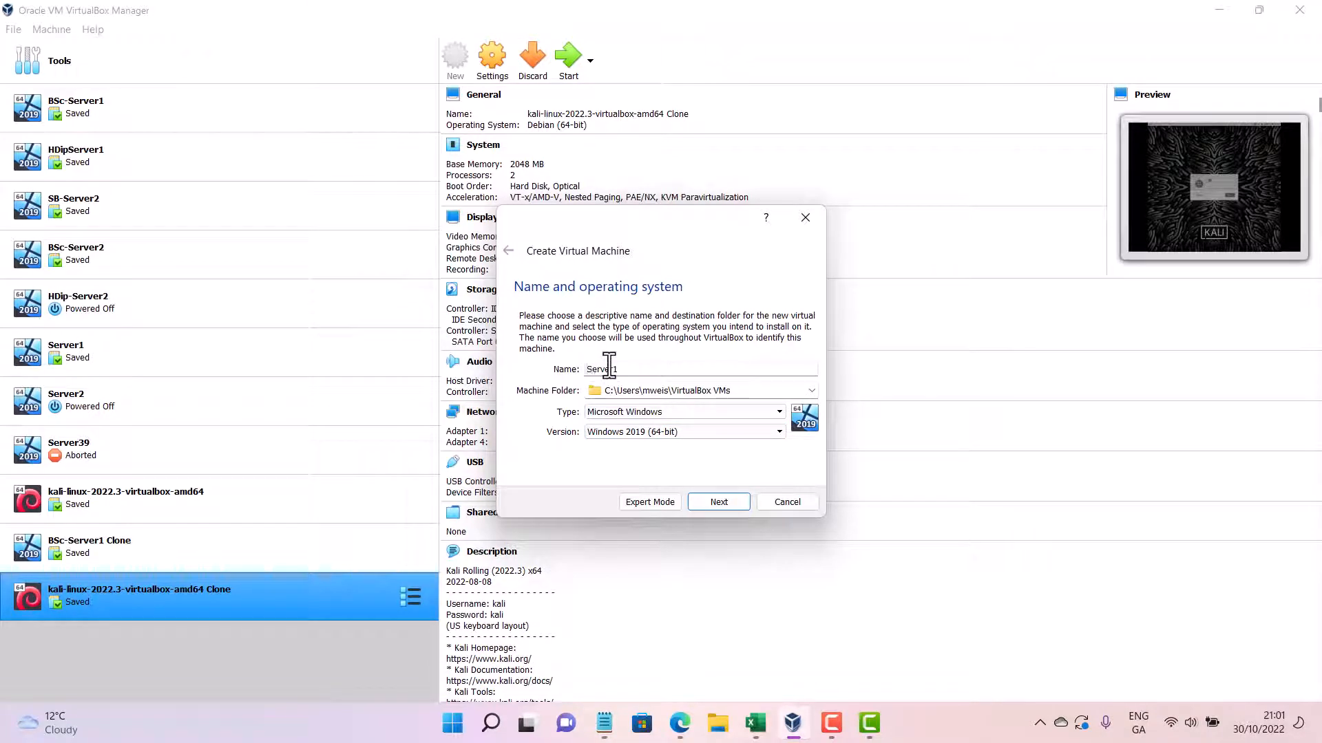
Rename the new virtual machine to Demo-Server1, copy that name, and continue to the memory size settings.
{"action": "type", "text": "Demo-"}
{"action": "left_click_drag", "start_coordinate": [650, 369], "coordinate": [577, 372]}
{"action": "right_click", "coordinate": [600, 372]}
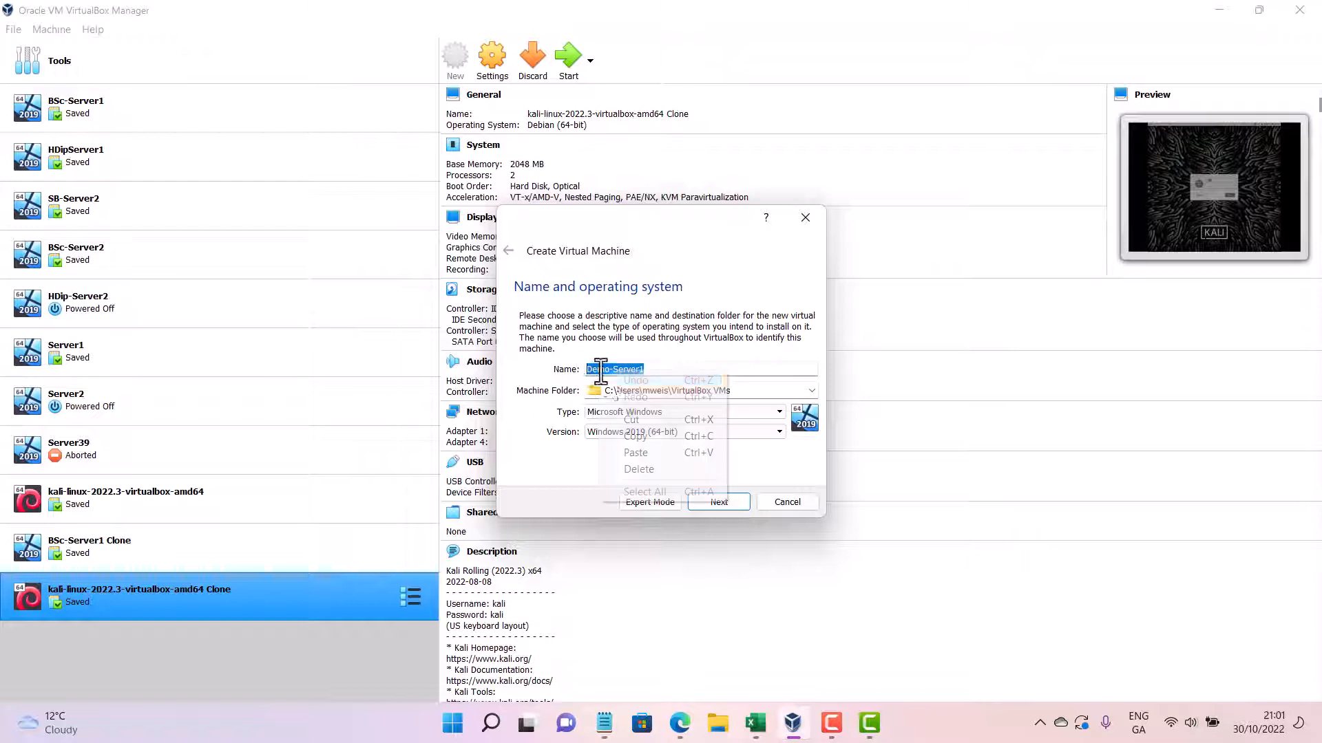
{"action": "left_click", "coordinate": [634, 436]}
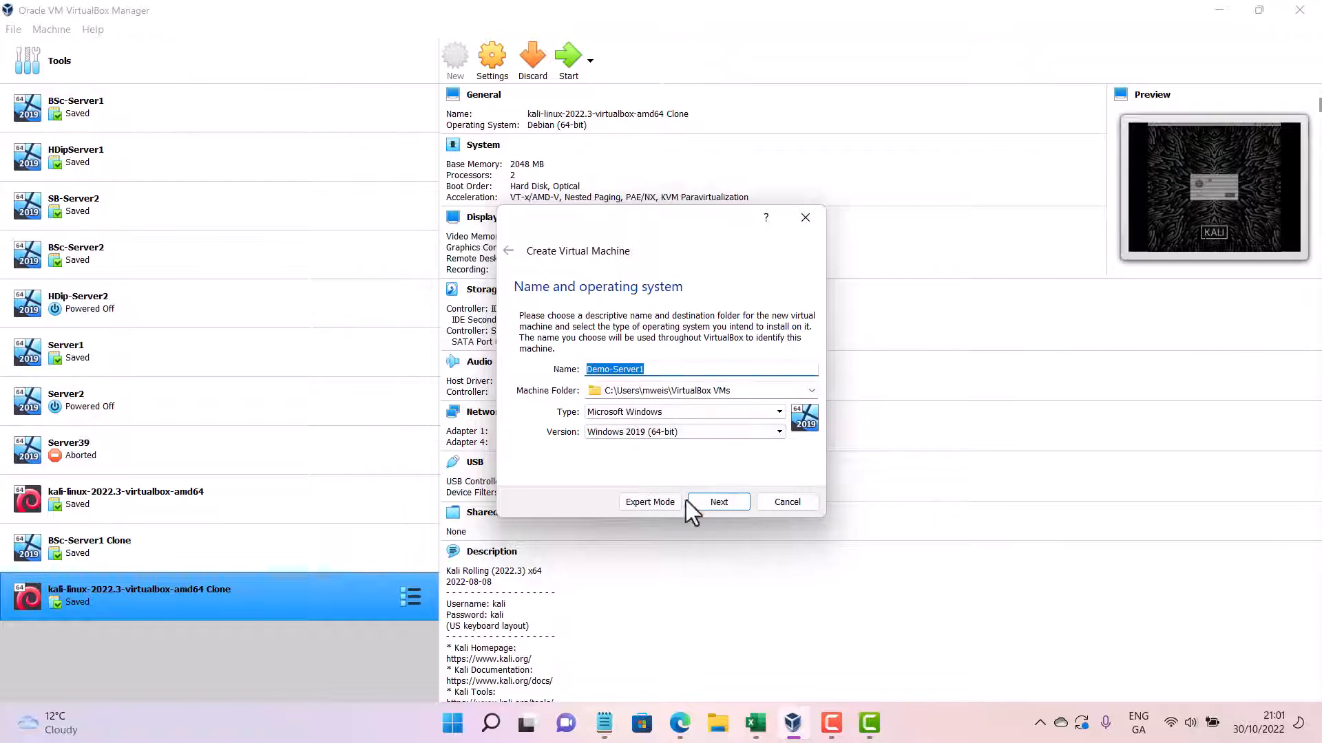
{"action": "left_click", "coordinate": [718, 502]}
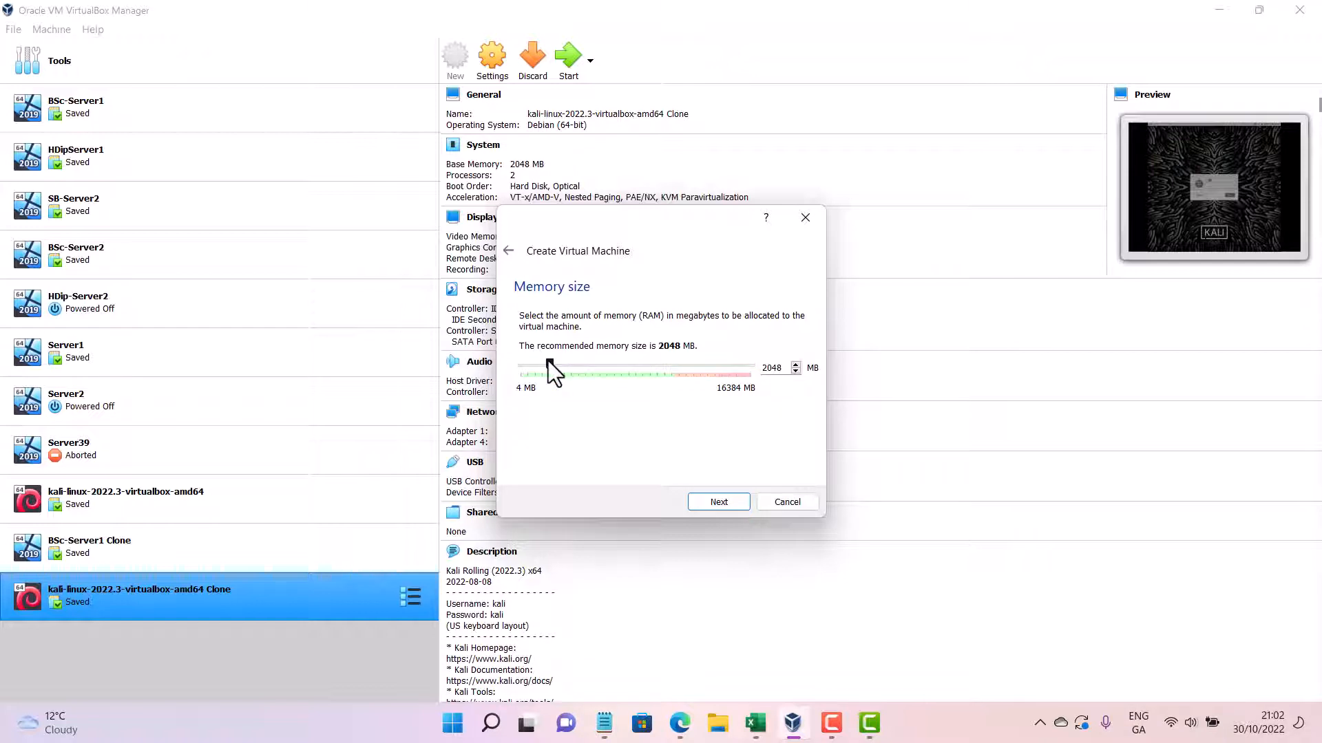
Accept 2048 MB of memory for Demo-Server1 and choose to create a virtual hard disk now.
{"action": "mouse_move", "coordinate": [548, 361]}
{"action": "left_mouse_down"}
{"action": "mouse_move", "coordinate": [529, 361]}
{"action": "mouse_move", "coordinate": [551, 365]}
{"action": "left_mouse_up"}
{"action": "left_click", "coordinate": [716, 501]}
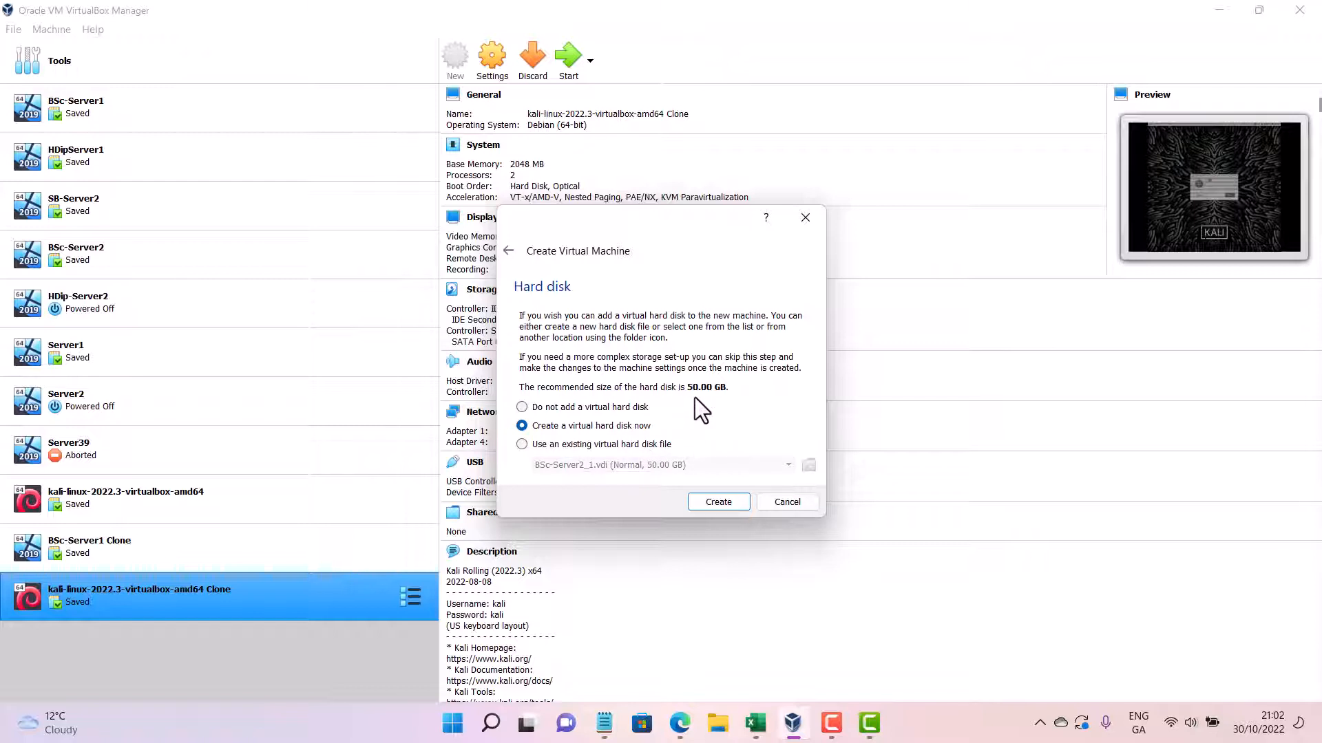
{"action": "left_click", "coordinate": [729, 501]}
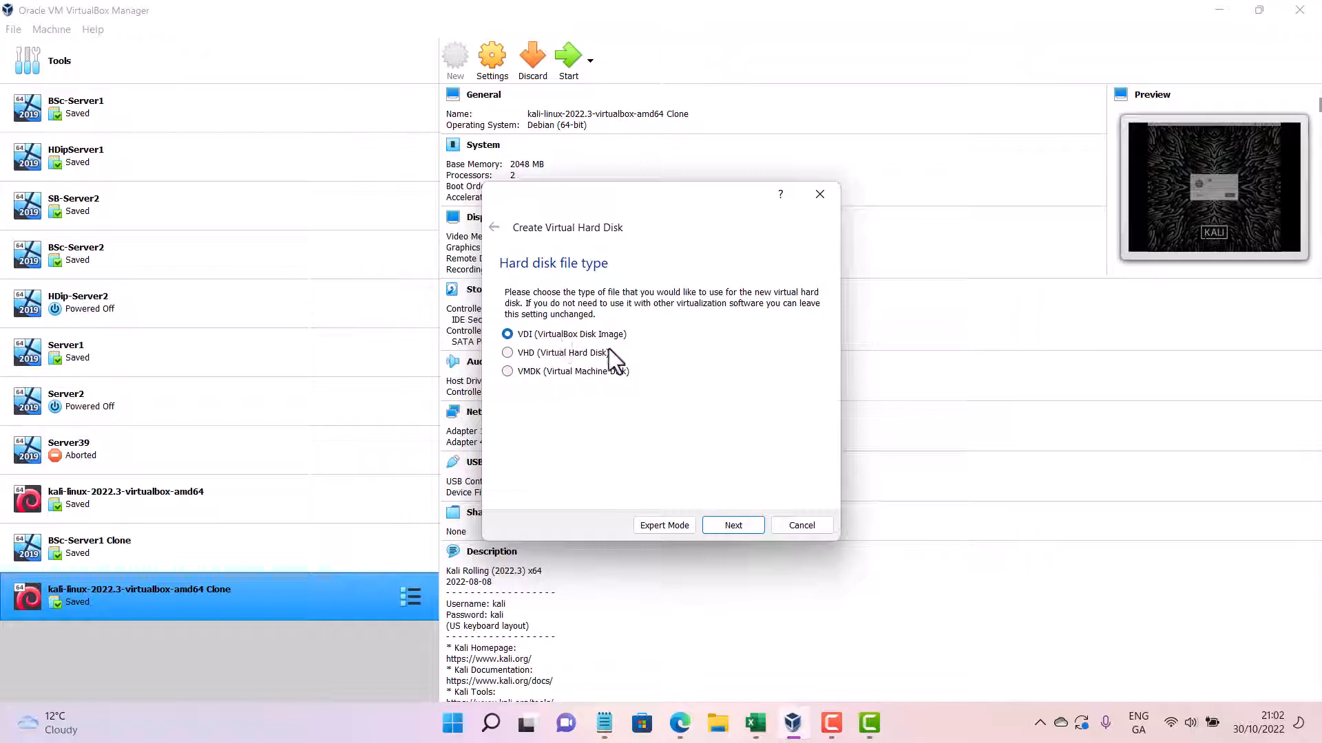
Create Demo-Server1's virtual hard disk as a dynamically allocated VDI of 50.00 GB in the default location.
{"action": "left_click", "coordinate": [733, 526]}
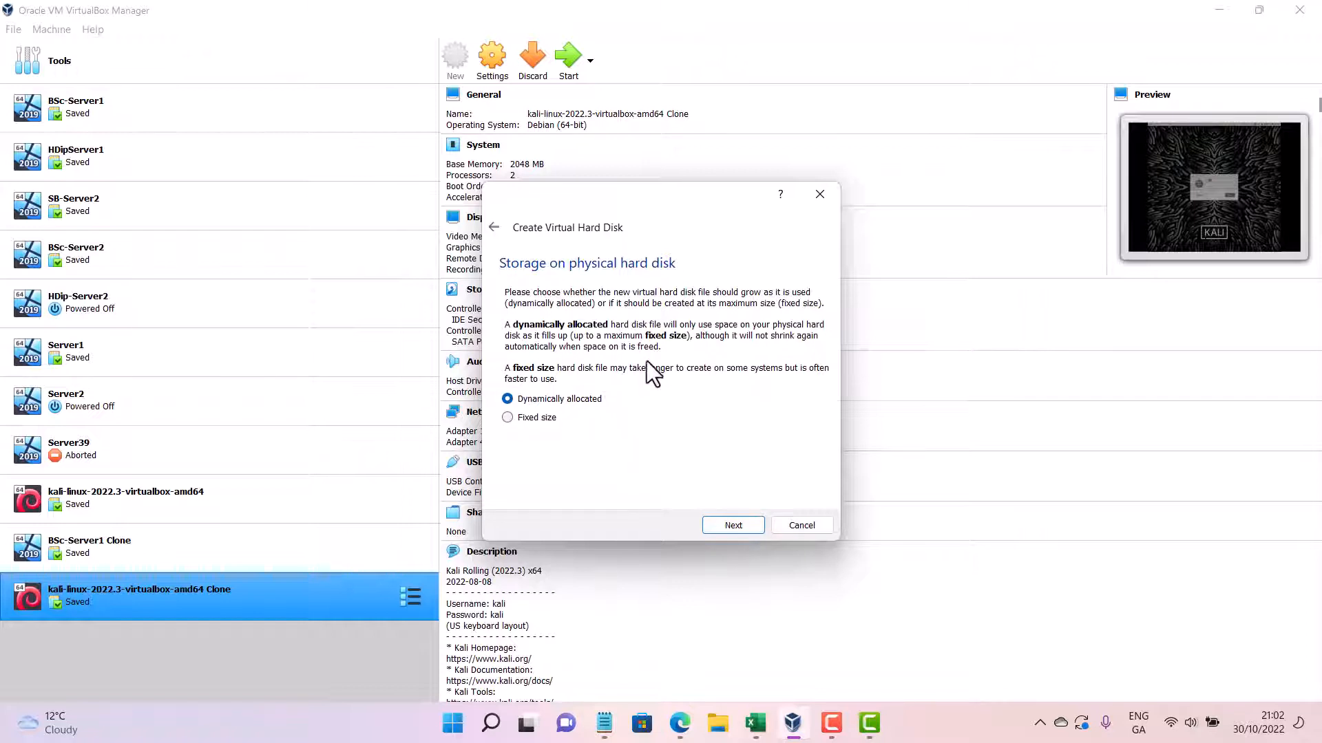
{"action": "left_click", "coordinate": [551, 420]}
{"action": "left_click", "coordinate": [573, 398]}
{"action": "left_click", "coordinate": [733, 525]}
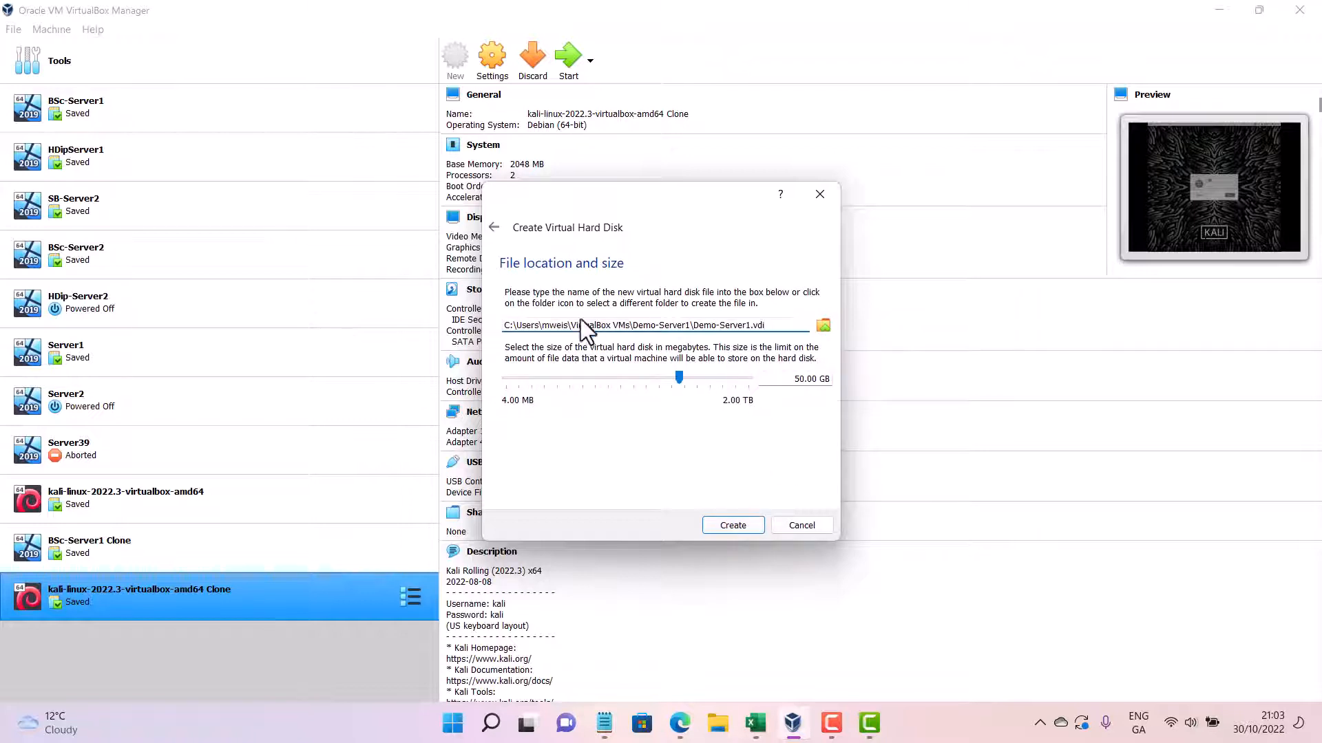
{"action": "left_click", "coordinate": [749, 527]}
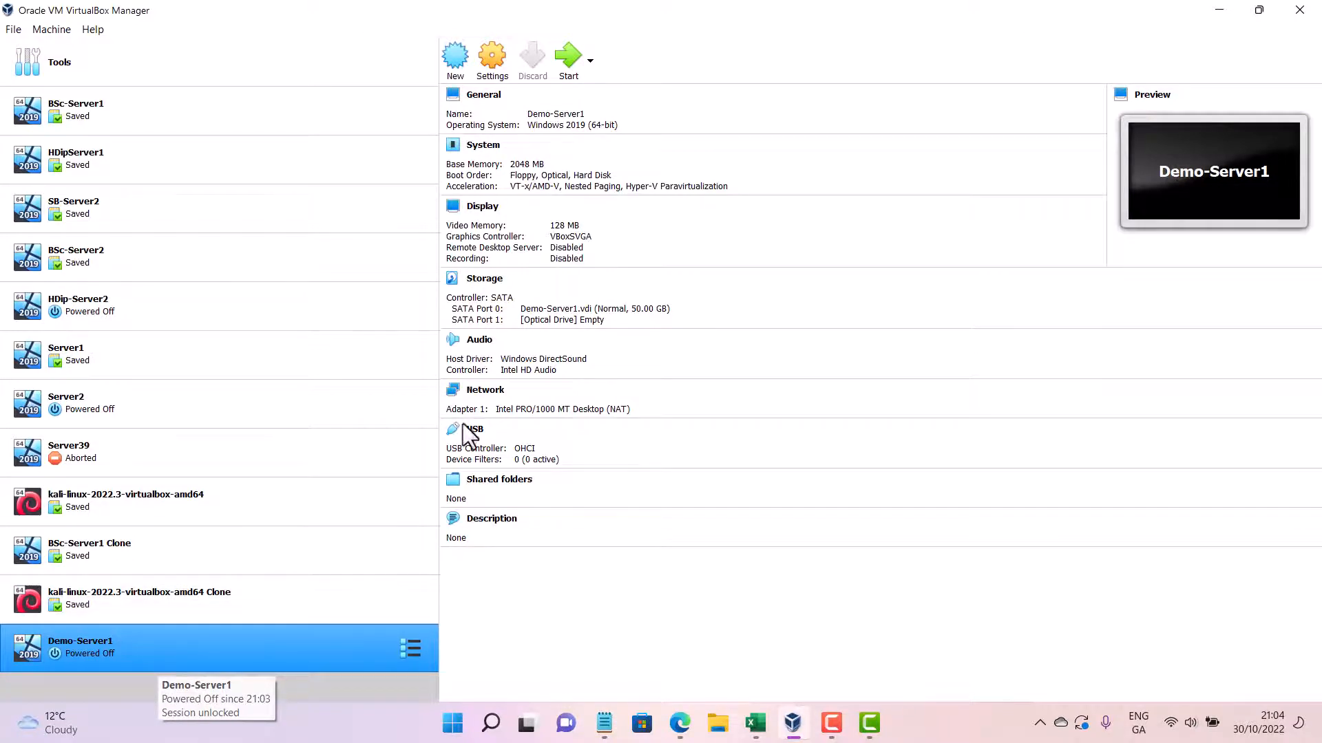
Start a new virtual machine named Demo-Server2 with type Microsoft Windows and version Windows 2019 (64-bit), and continue to the memory size settings.
{"action": "left_click", "coordinate": [460, 52]}
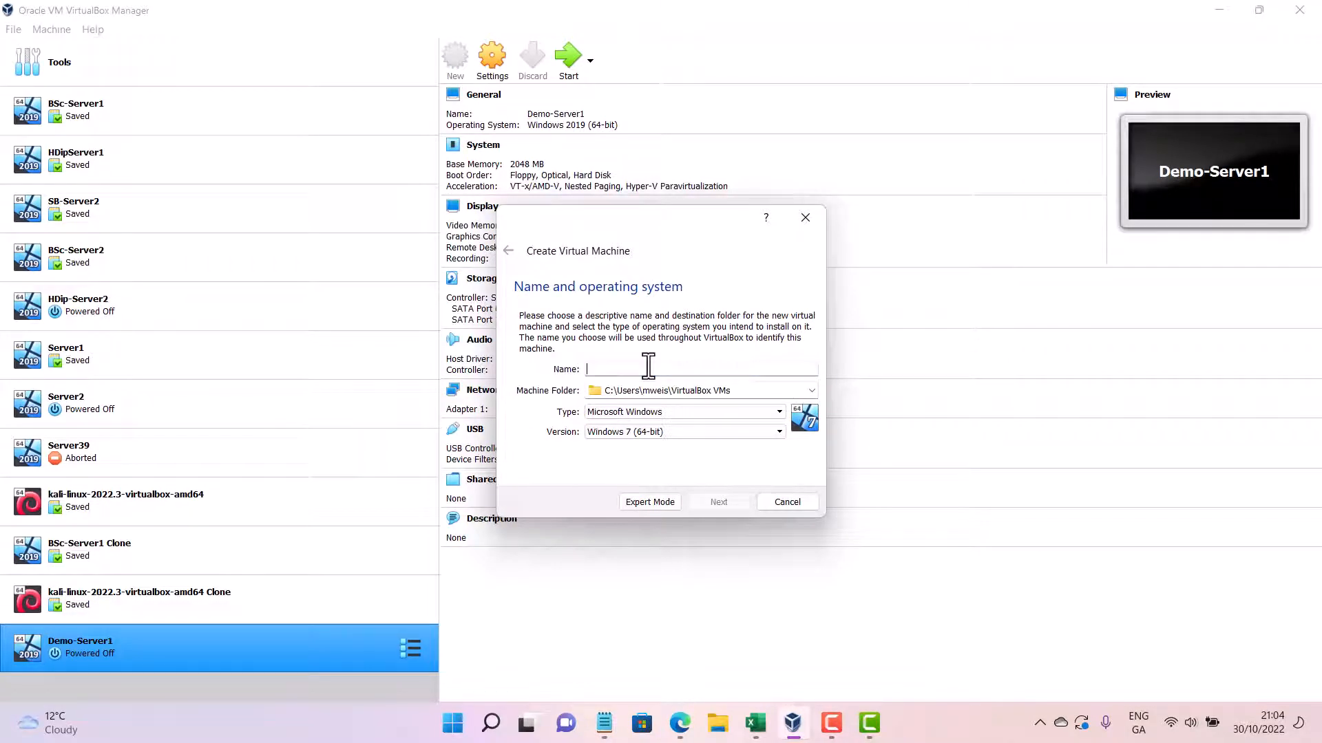
{"action": "key", "text": "ctrl+v"}
{"action": "key", "text": "BackSpace"}
{"action": "type", "text": "2"}
{"action": "left_click", "coordinate": [666, 432]}
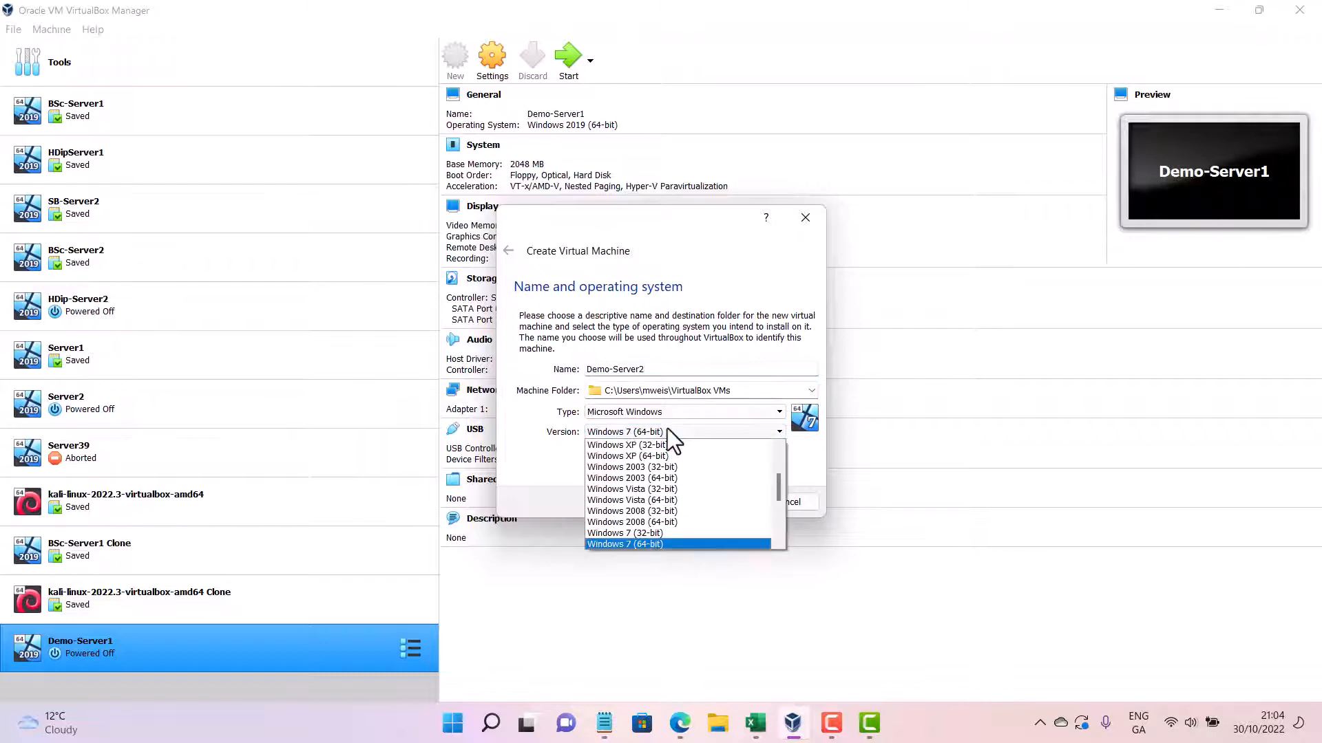
{"action": "scroll", "coordinate": [657, 523], "scroll_direction": "down", "scroll_amount": 1}
{"action": "left_click", "coordinate": [656, 535]}
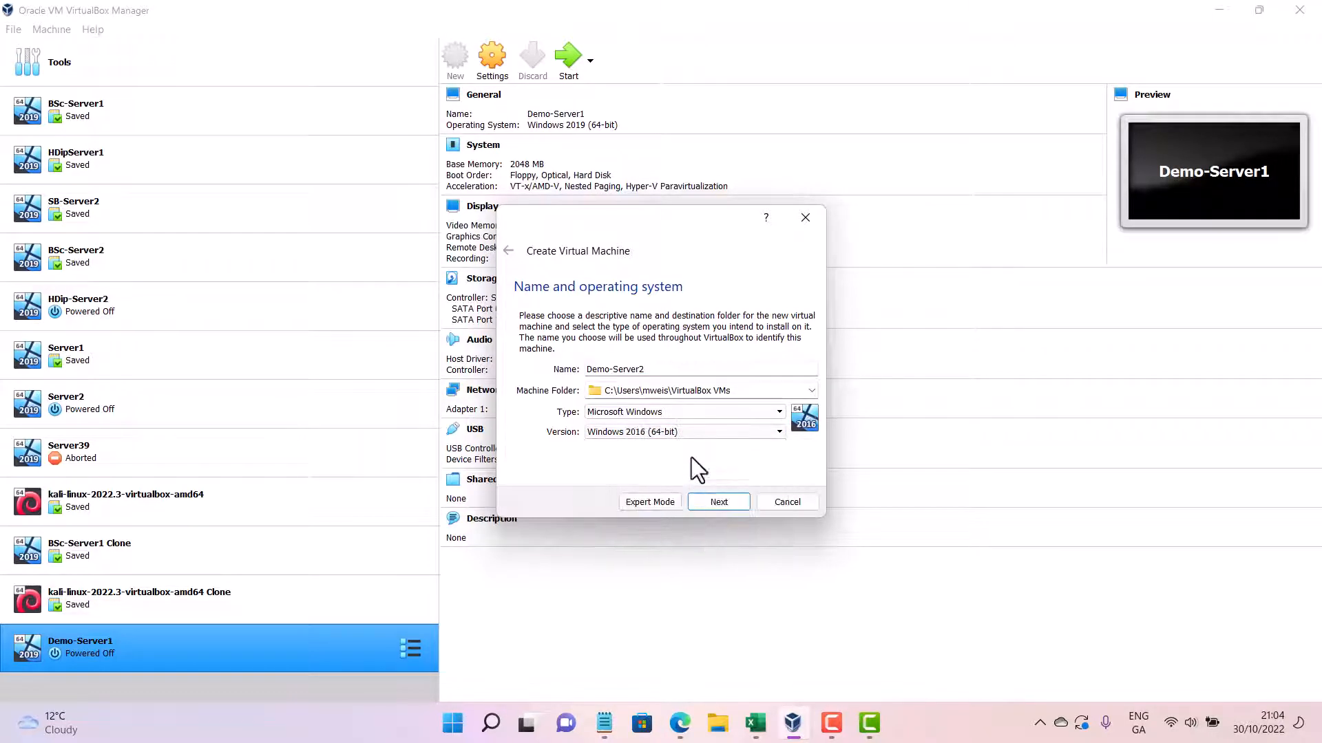
{"action": "left_click", "coordinate": [687, 433]}
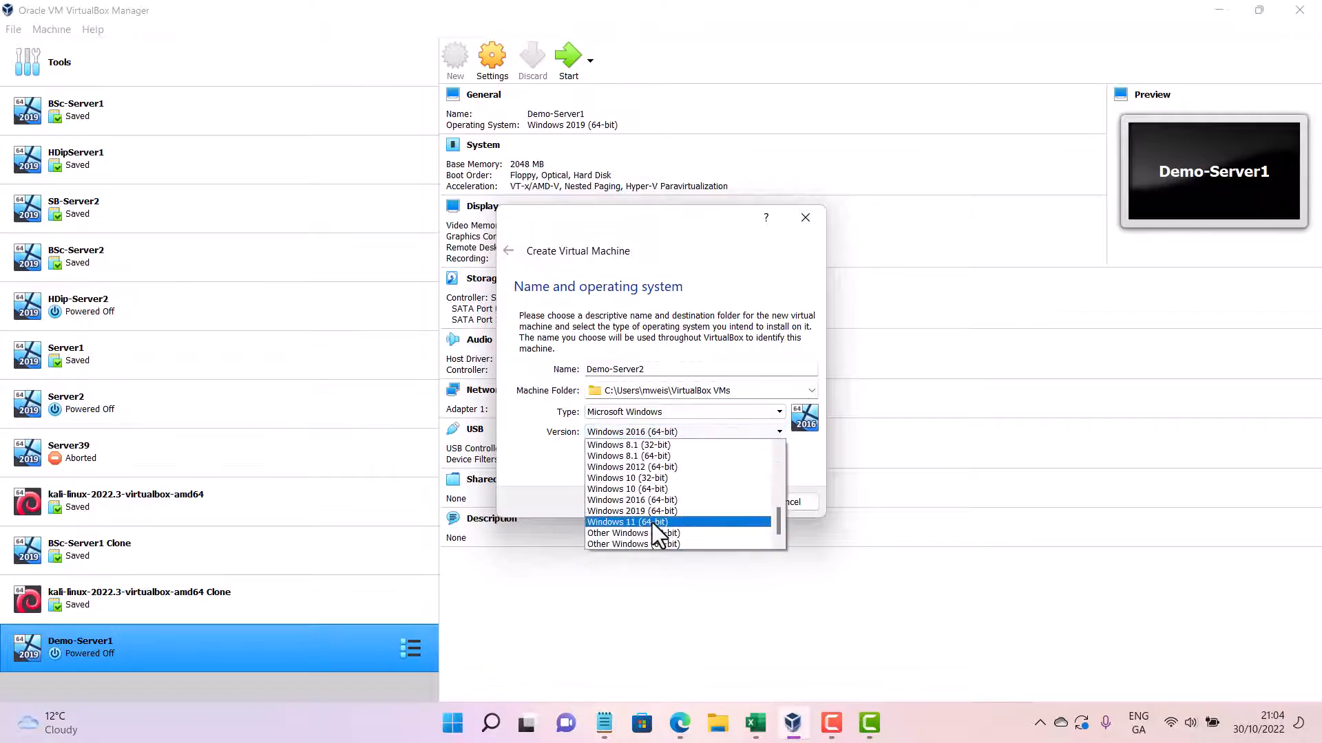
{"action": "left_click", "coordinate": [654, 513]}
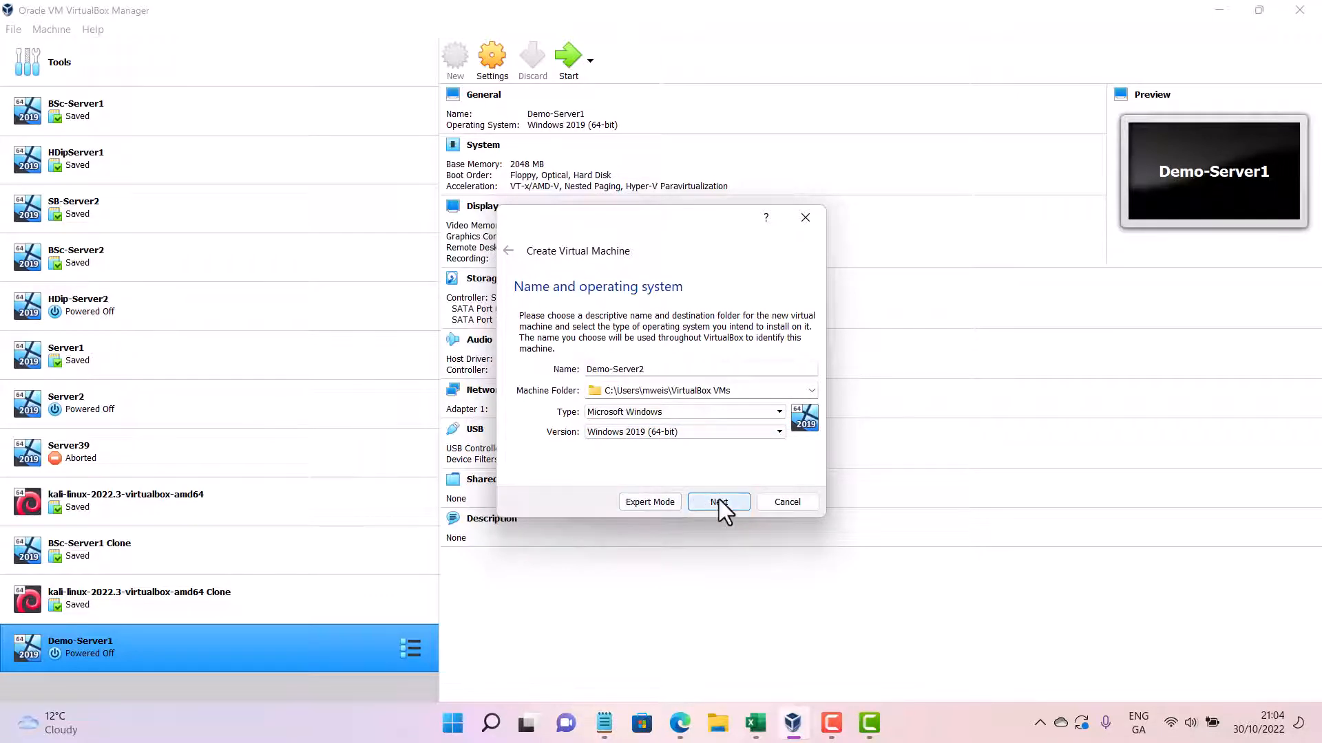
{"action": "left_click", "coordinate": [718, 501]}
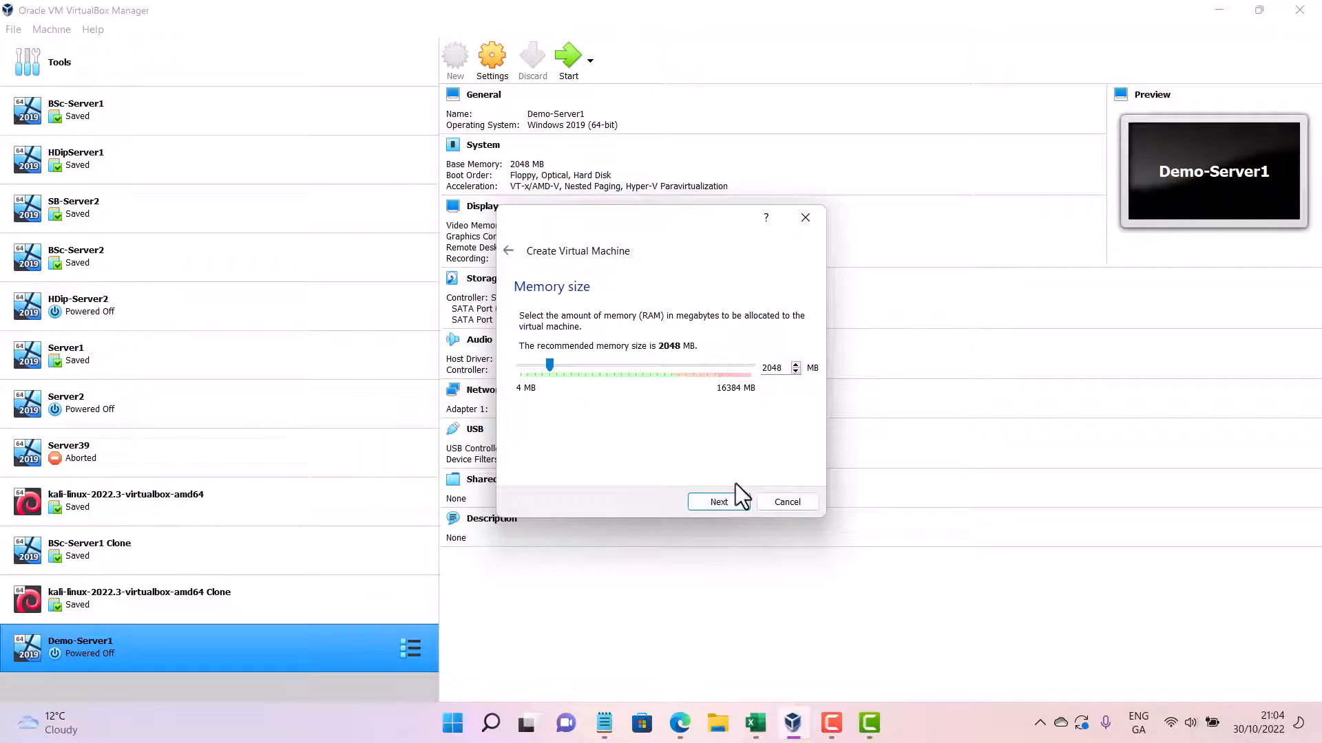
Finish creating Demo-Server2 with 2048 MB of memory and a new dynamically allocated 50.00 GB VDI hard disk.
{"action": "left_click", "coordinate": [718, 502]}
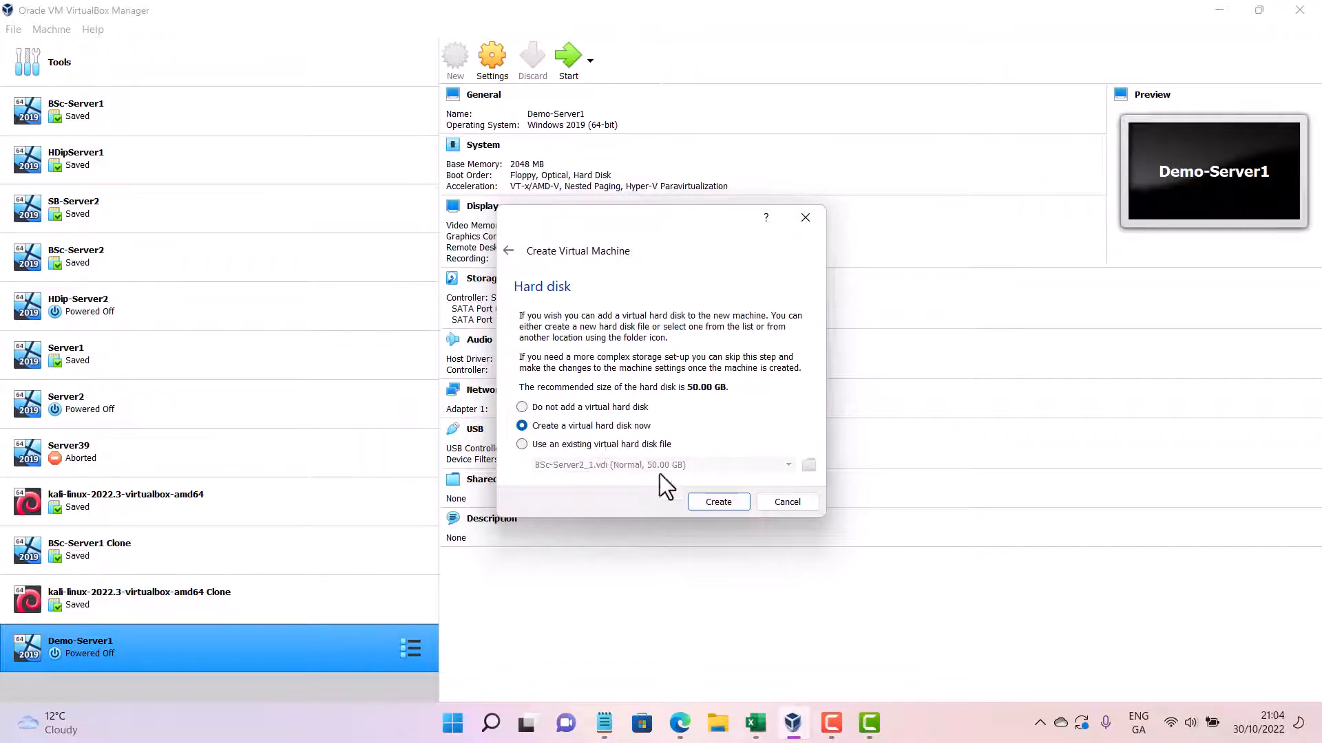
{"action": "left_click", "coordinate": [726, 502]}
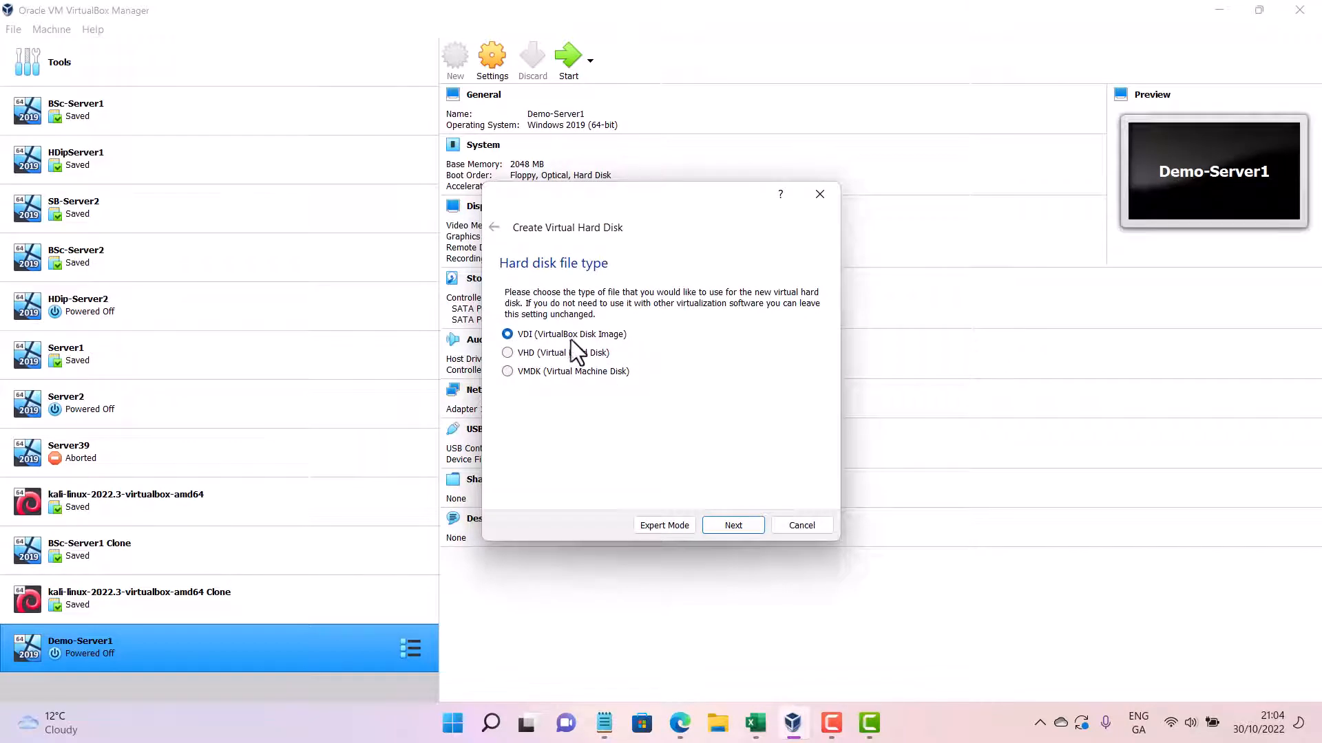
{"action": "left_click", "coordinate": [733, 526]}
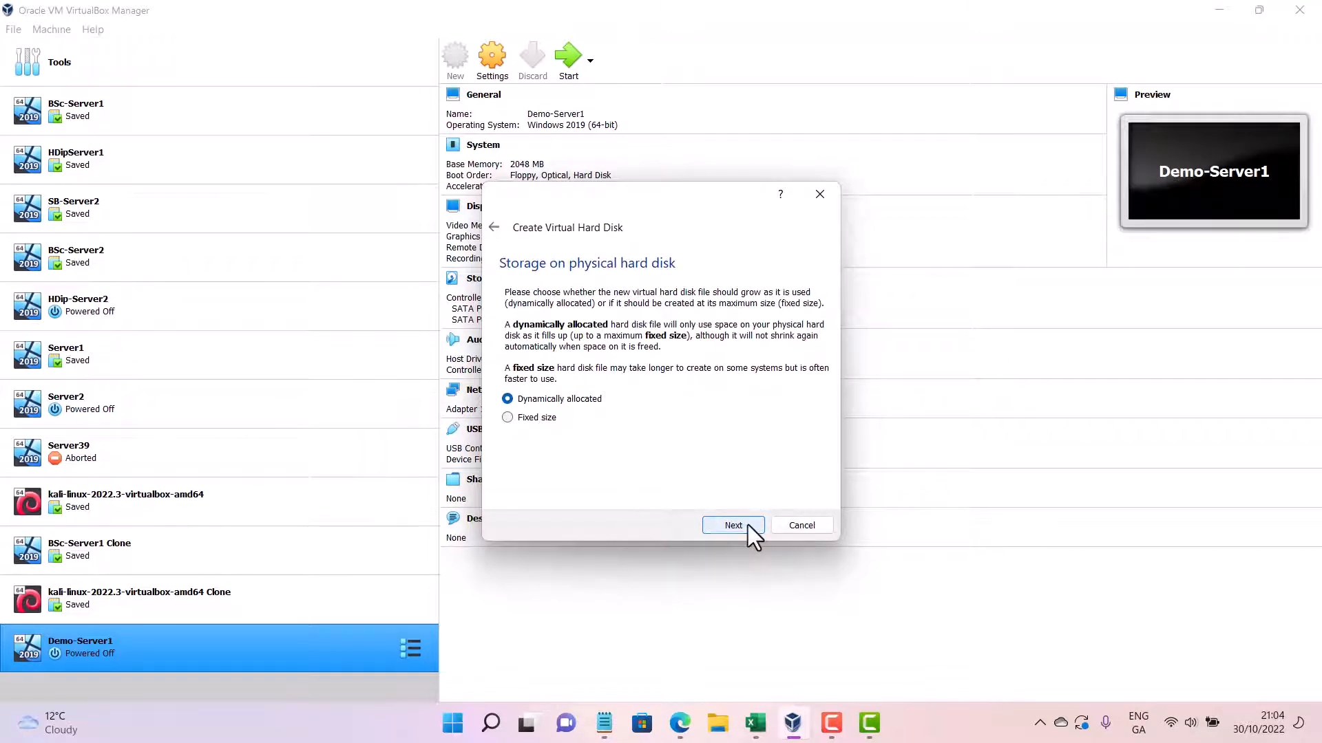
{"action": "left_click", "coordinate": [748, 525]}
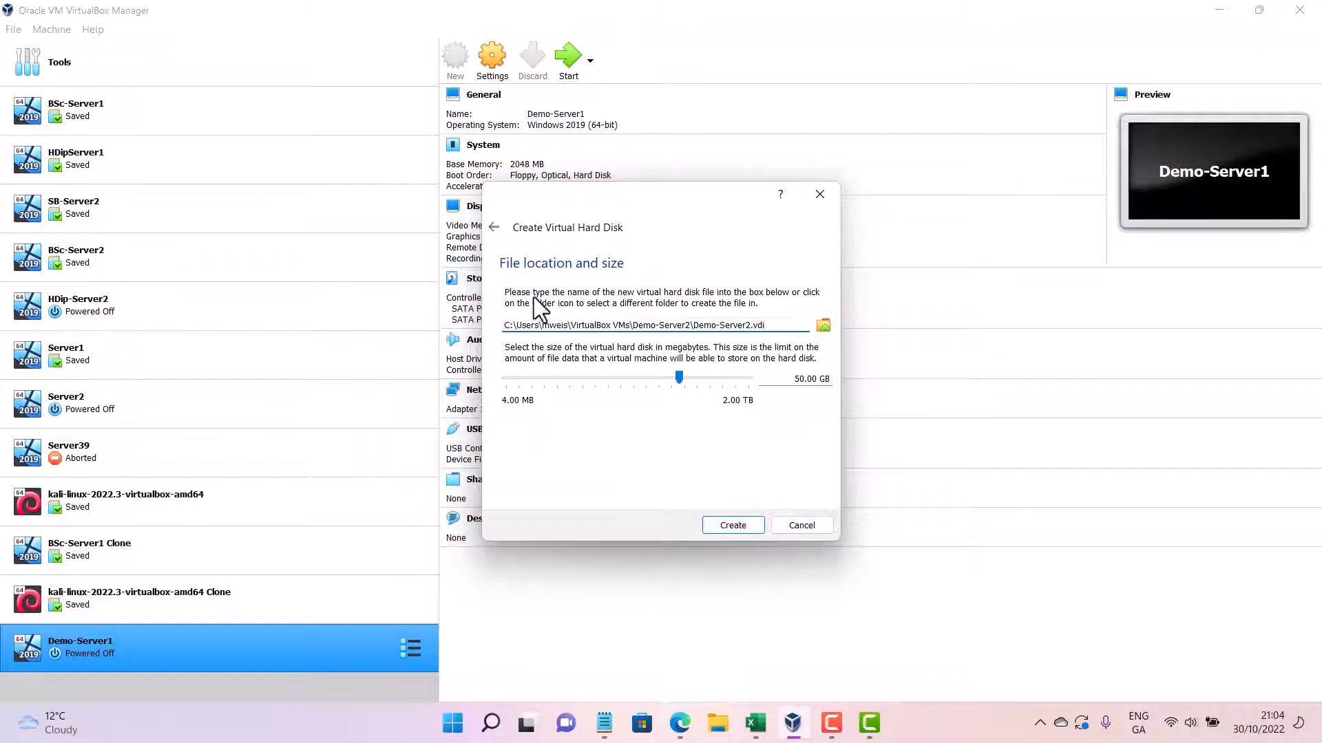
{"action": "left_click", "coordinate": [741, 526]}
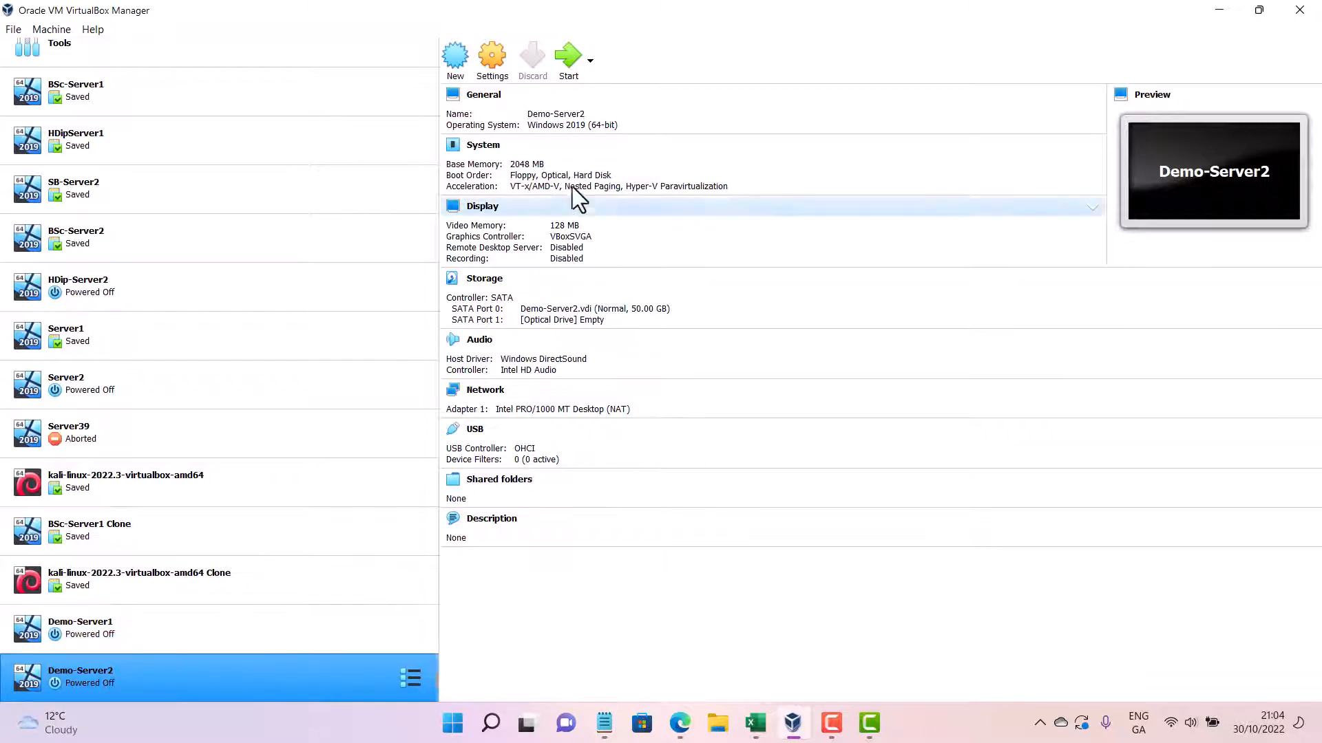
In Demo-Server2's network settings, attach Adapter 1 to the Internal Network.
{"action": "left_click", "coordinate": [494, 59]}
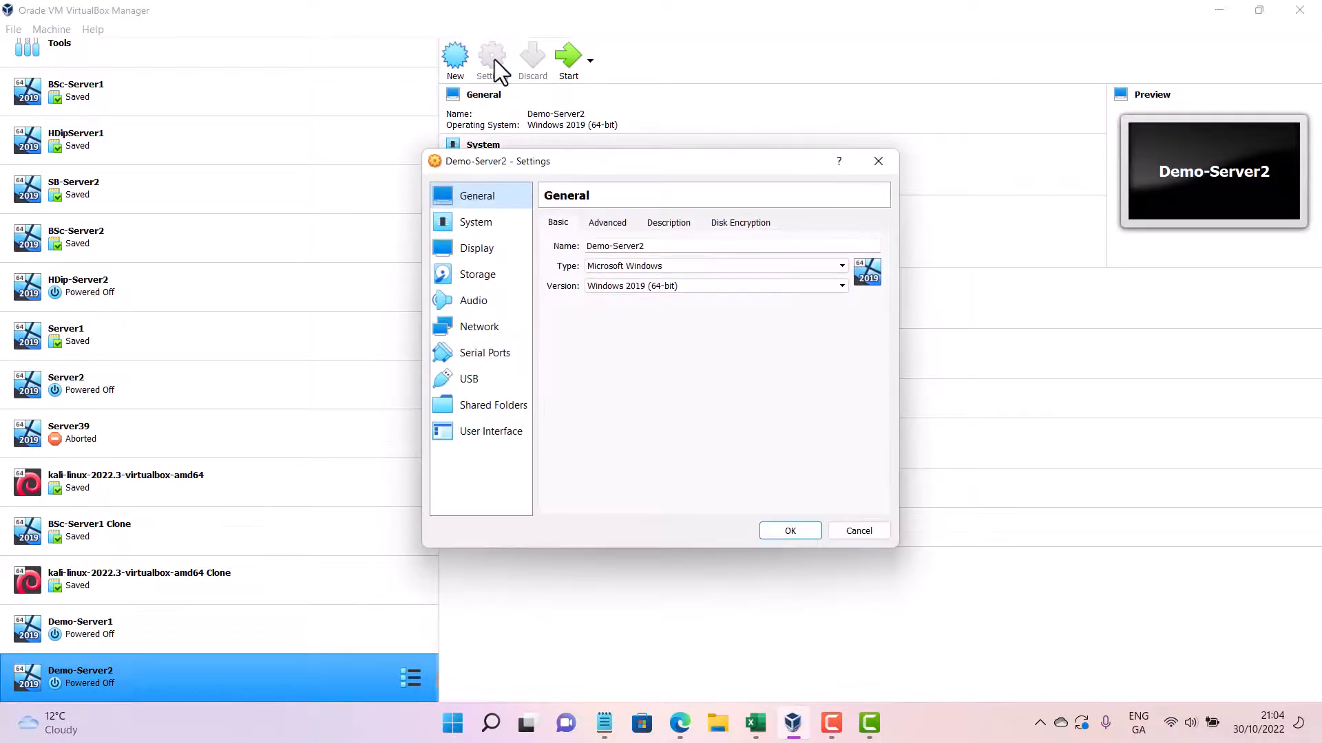
{"action": "left_click", "coordinate": [483, 328]}
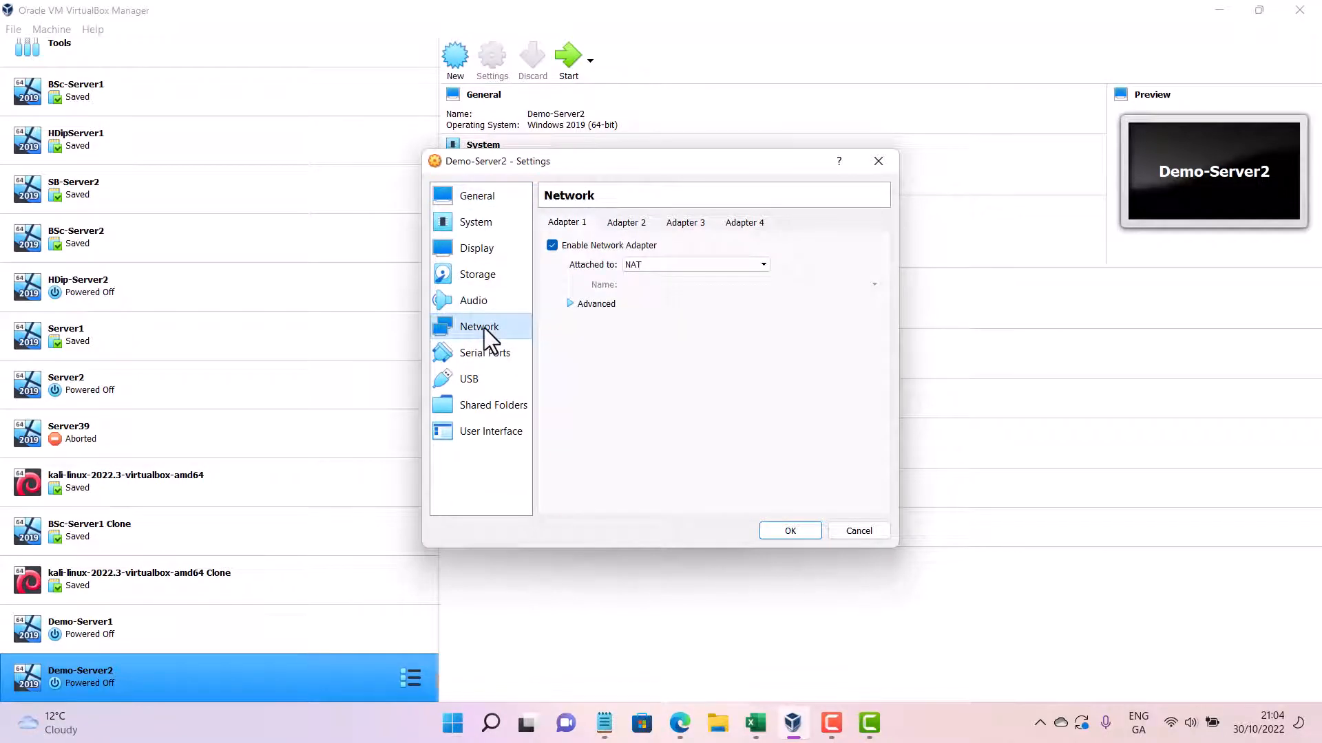
{"action": "left_click", "coordinate": [662, 266]}
{"action": "left_click", "coordinate": [666, 299]}
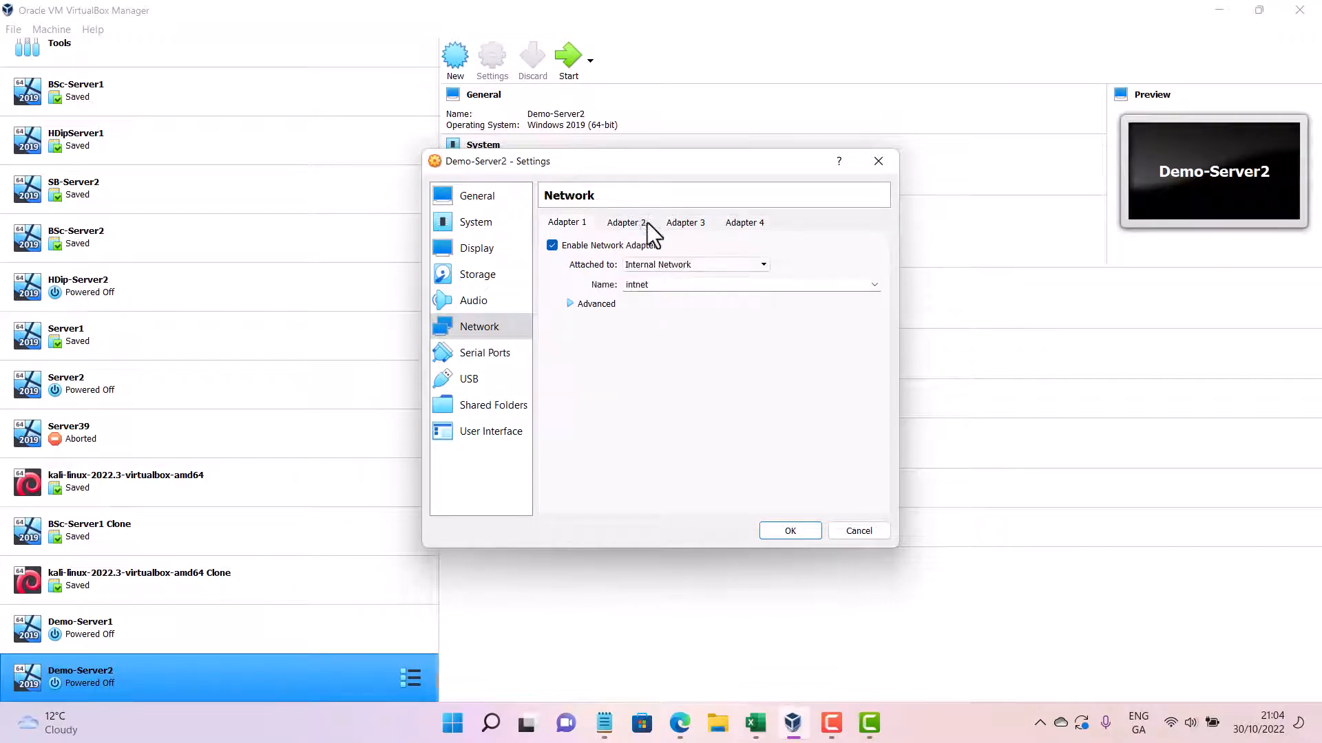
Enable network Adapter 4 of Demo-Server2 and attach it to NAT.
{"action": "left_click", "coordinate": [619, 223]}
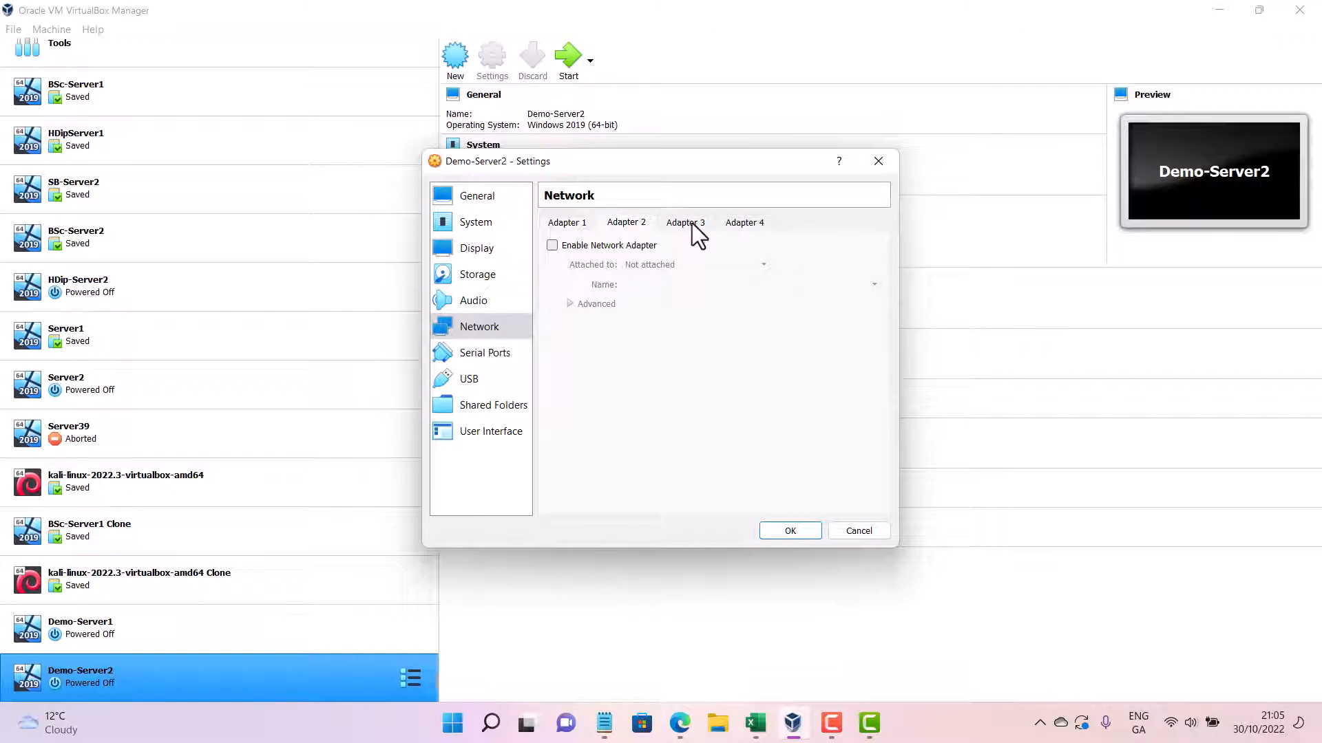
{"action": "left_click", "coordinate": [694, 224]}
{"action": "left_click", "coordinate": [751, 224]}
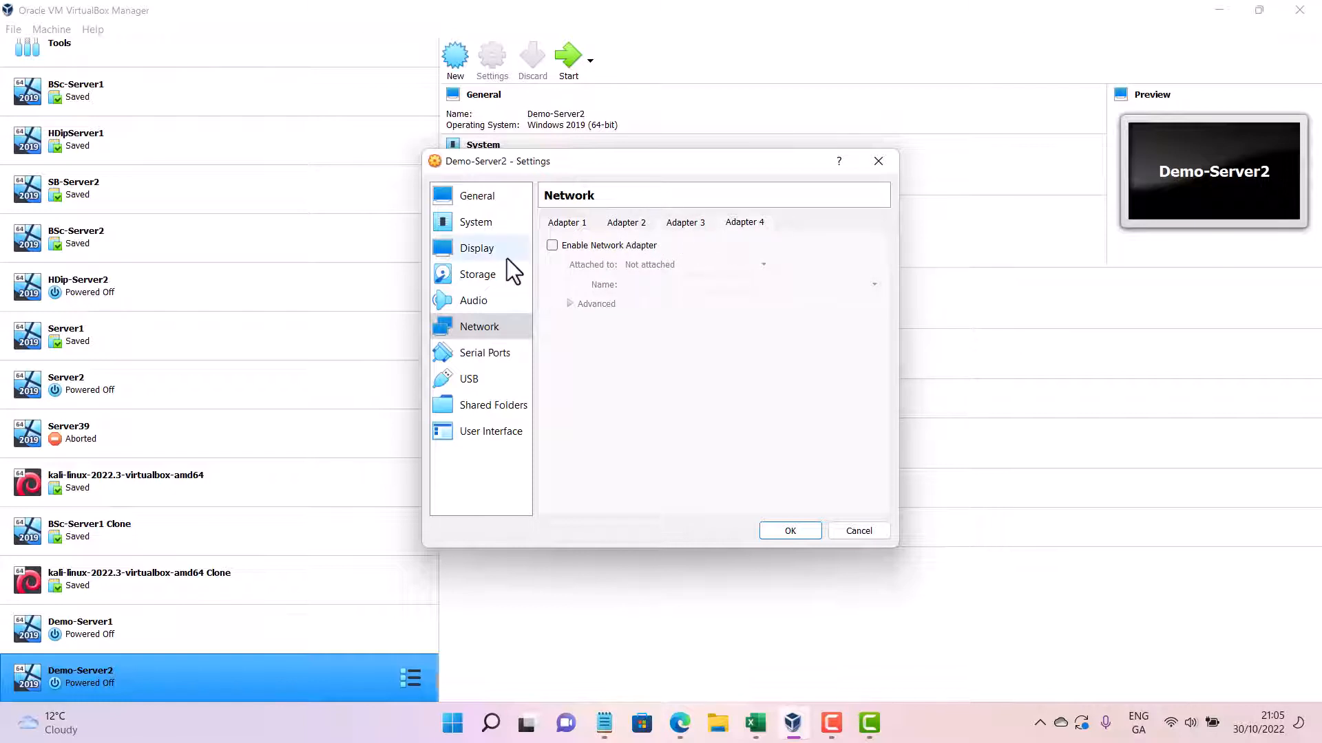
{"action": "left_click", "coordinate": [560, 249]}
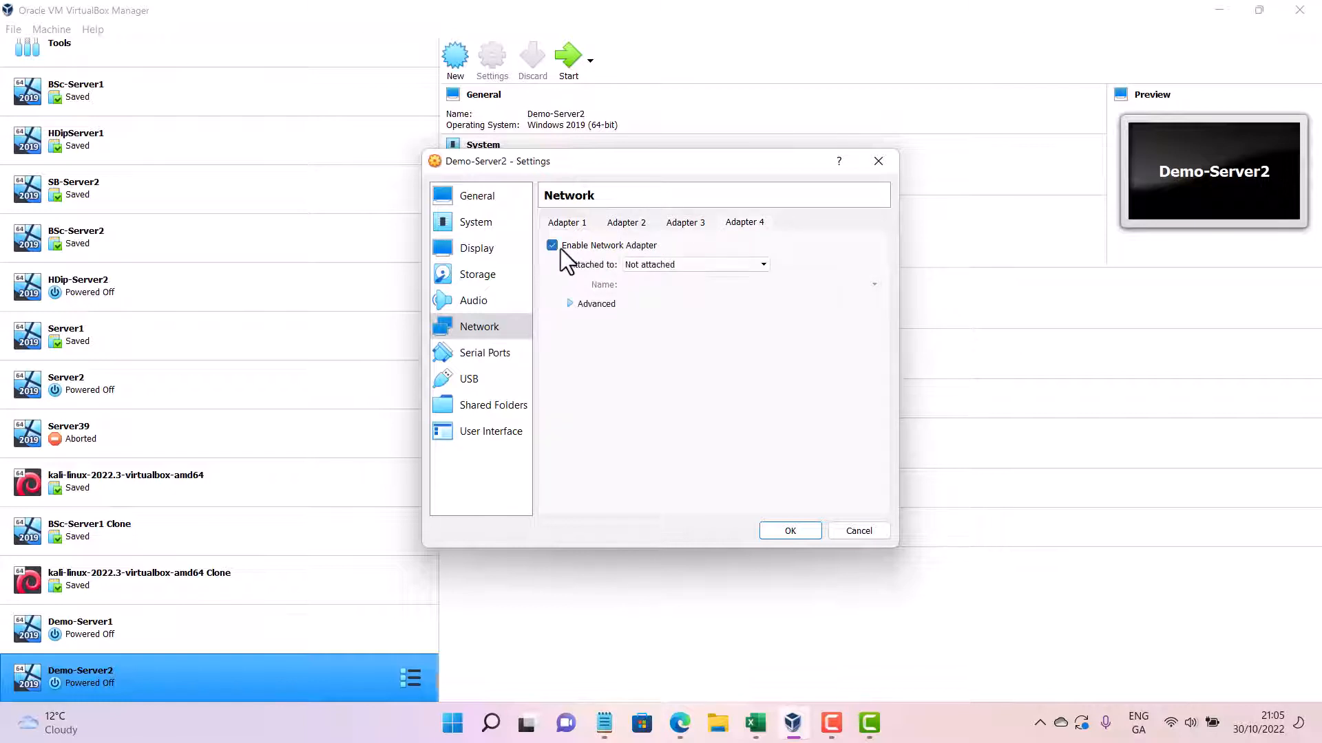
{"action": "left_click", "coordinate": [666, 264]}
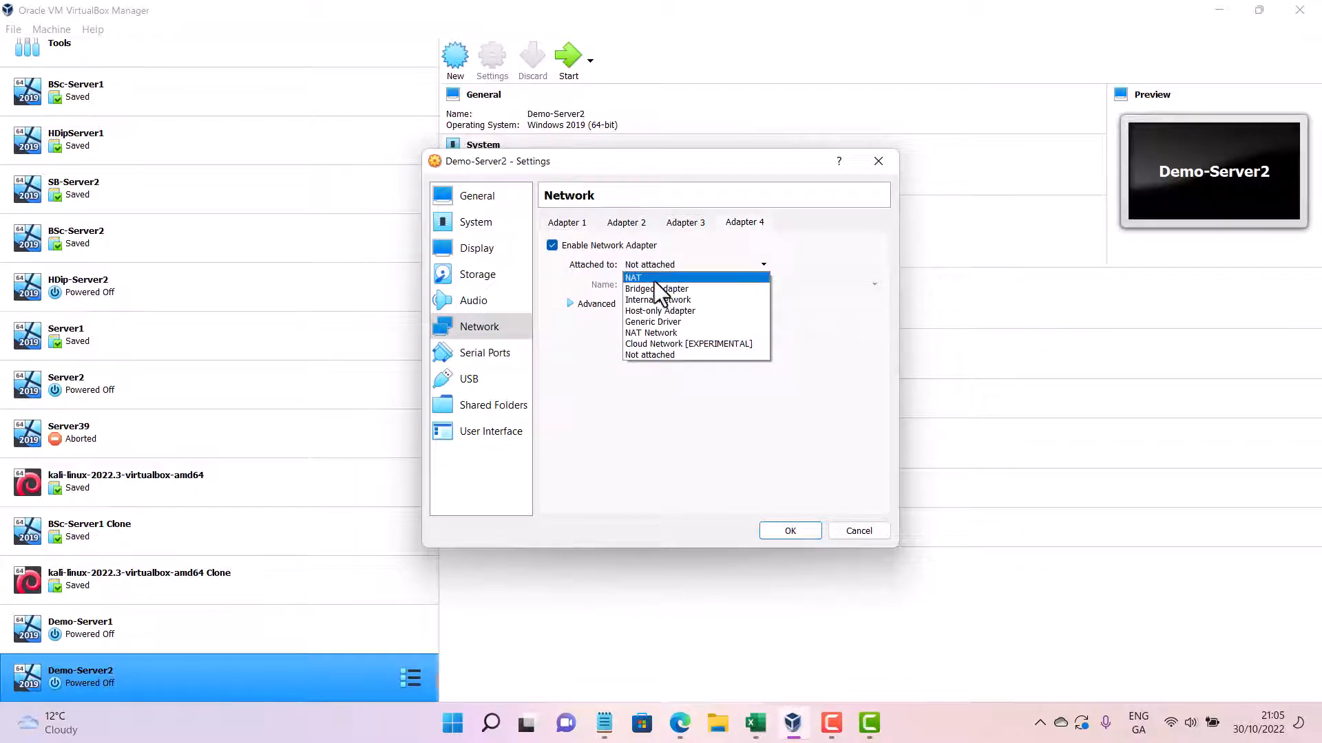
{"action": "left_click", "coordinate": [654, 279]}
Review the Adapter 1 and Adapter 4 configurations, including Adapter 1's advanced options, and save Demo-Server2's network settings.
{"action": "left_click", "coordinate": [563, 224]}
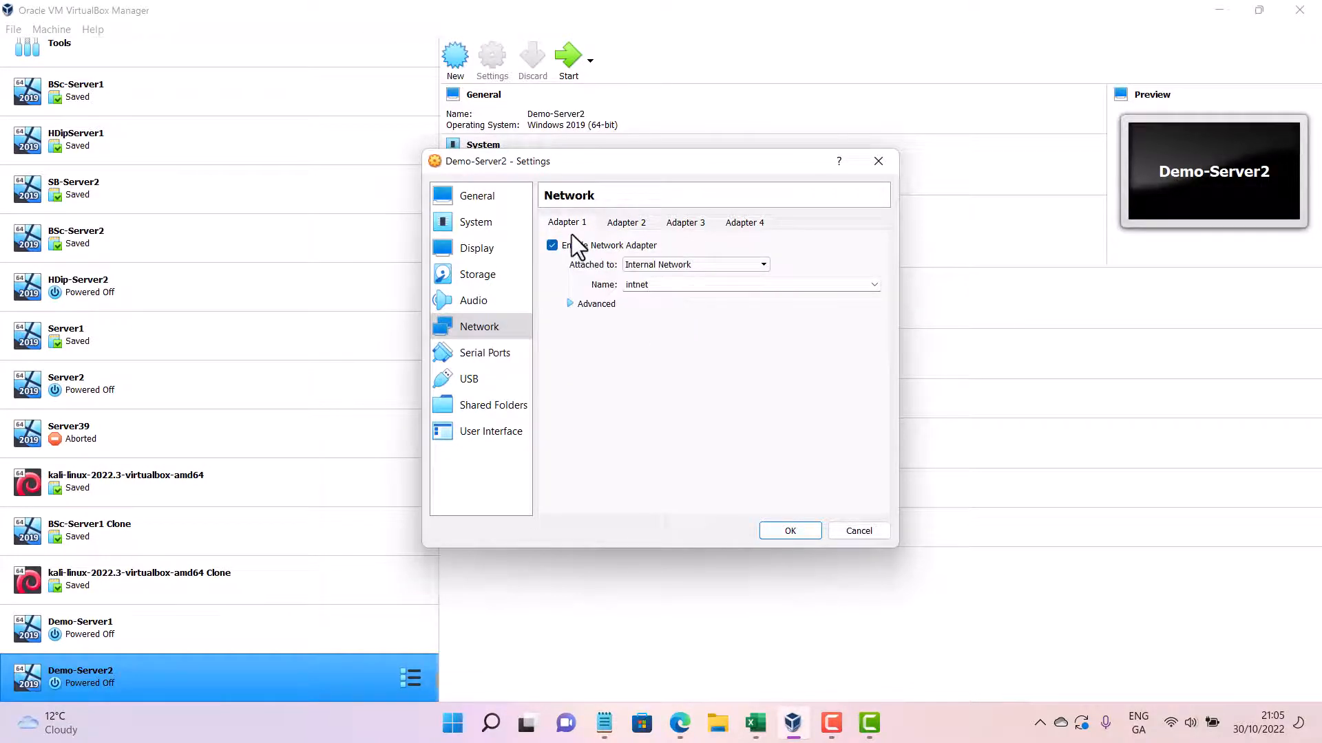
{"action": "left_click", "coordinate": [747, 224]}
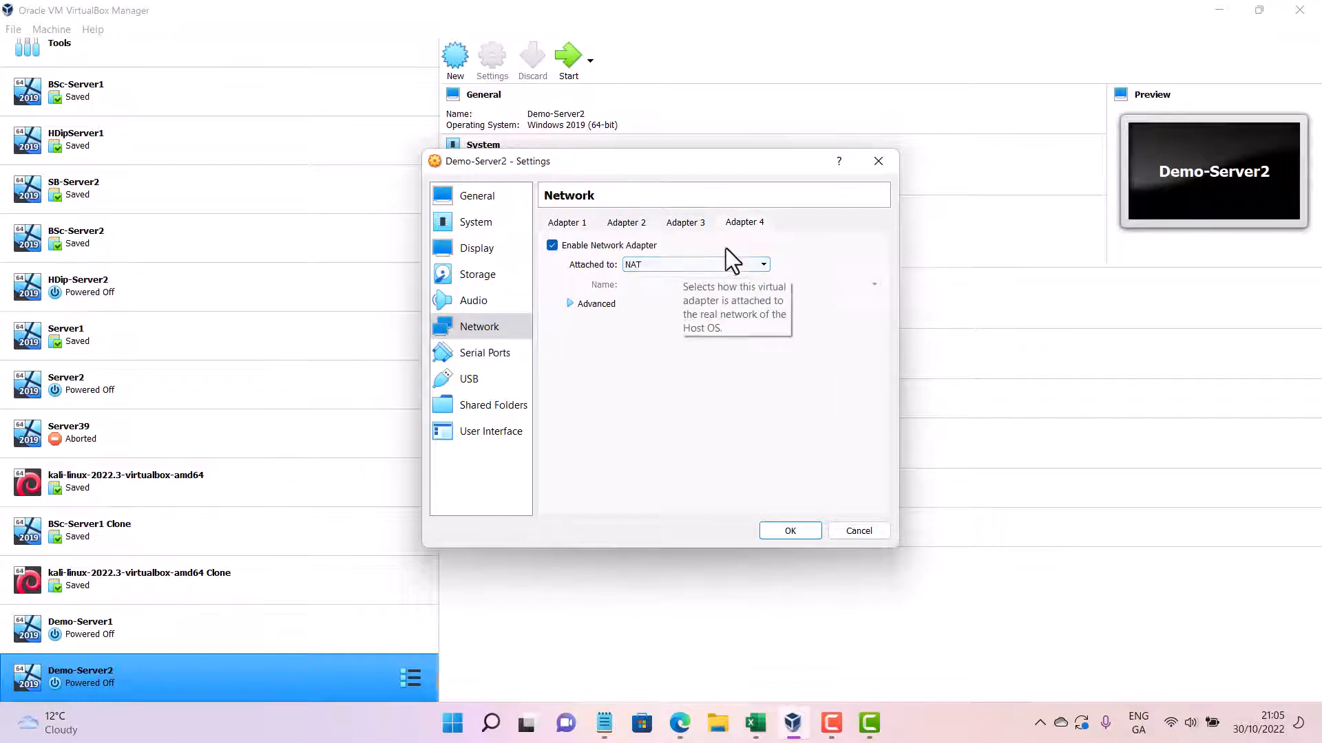
{"action": "left_click", "coordinate": [564, 222]}
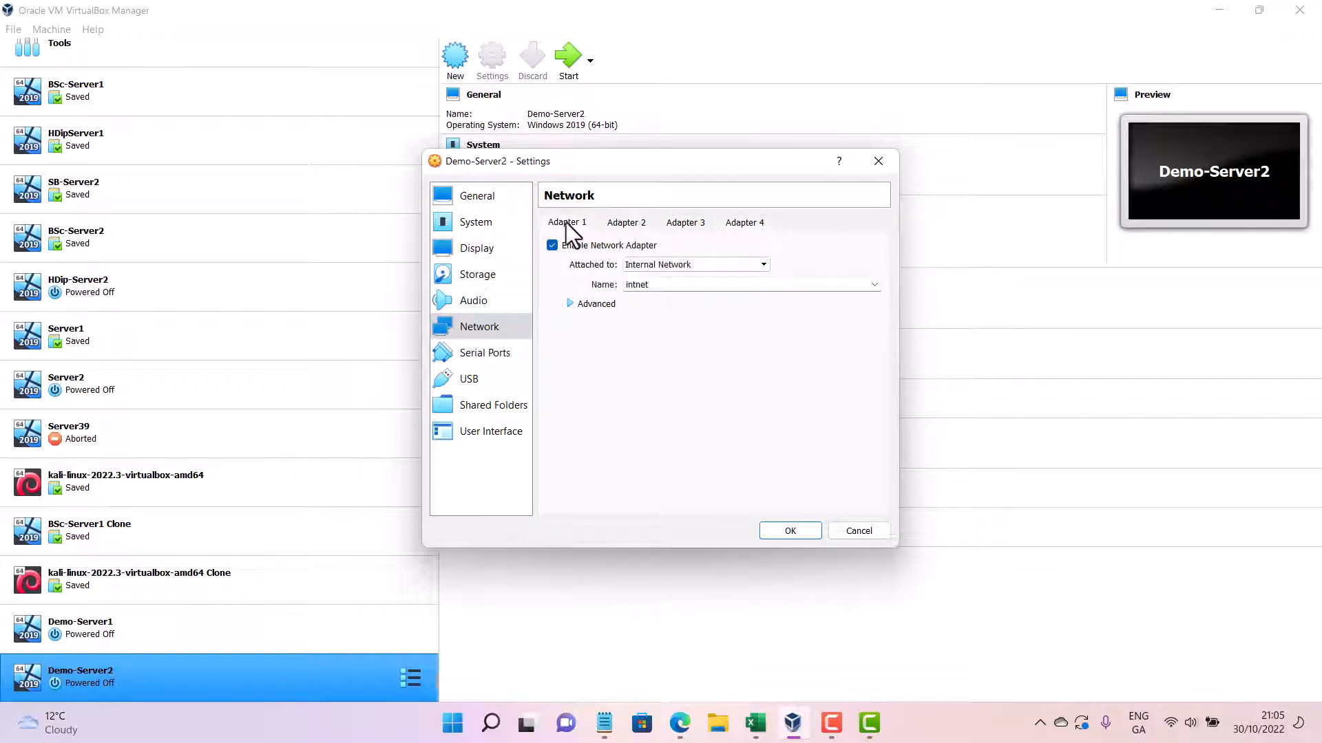
{"action": "left_click", "coordinate": [749, 224]}
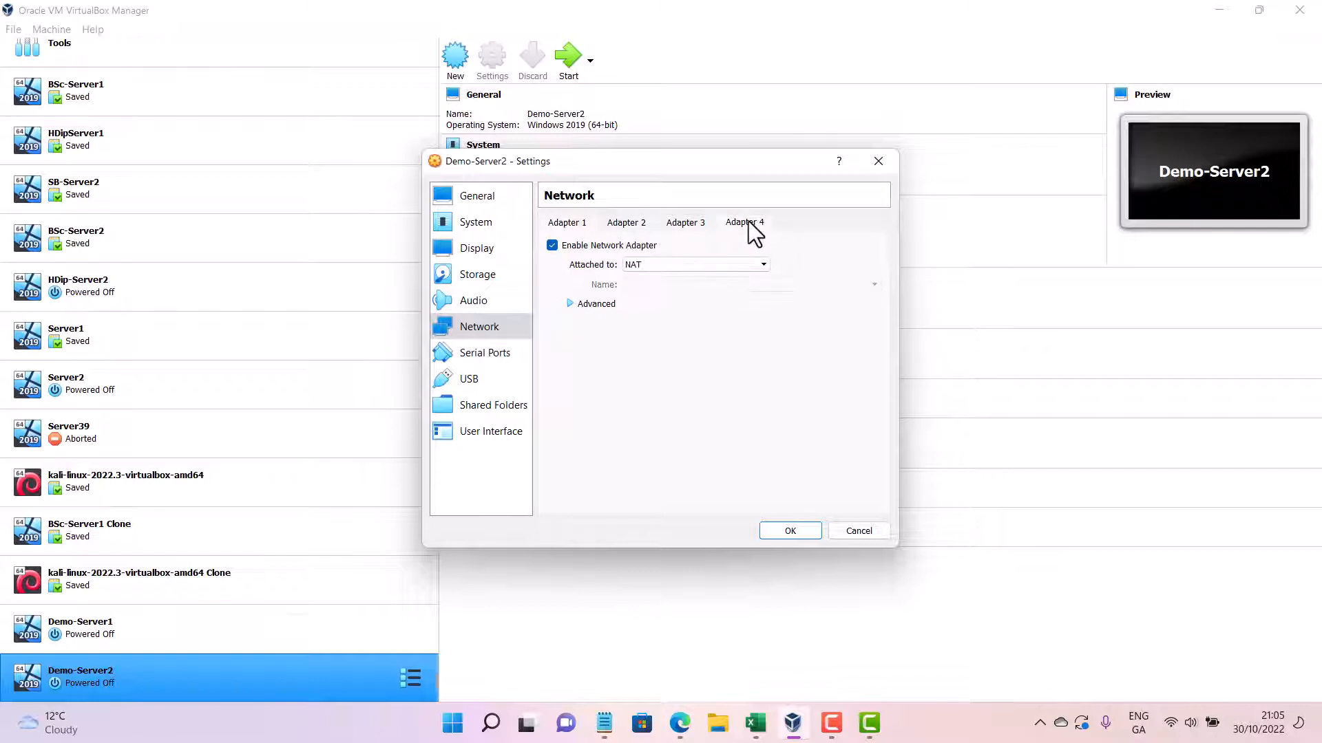
{"action": "left_click", "coordinate": [578, 226]}
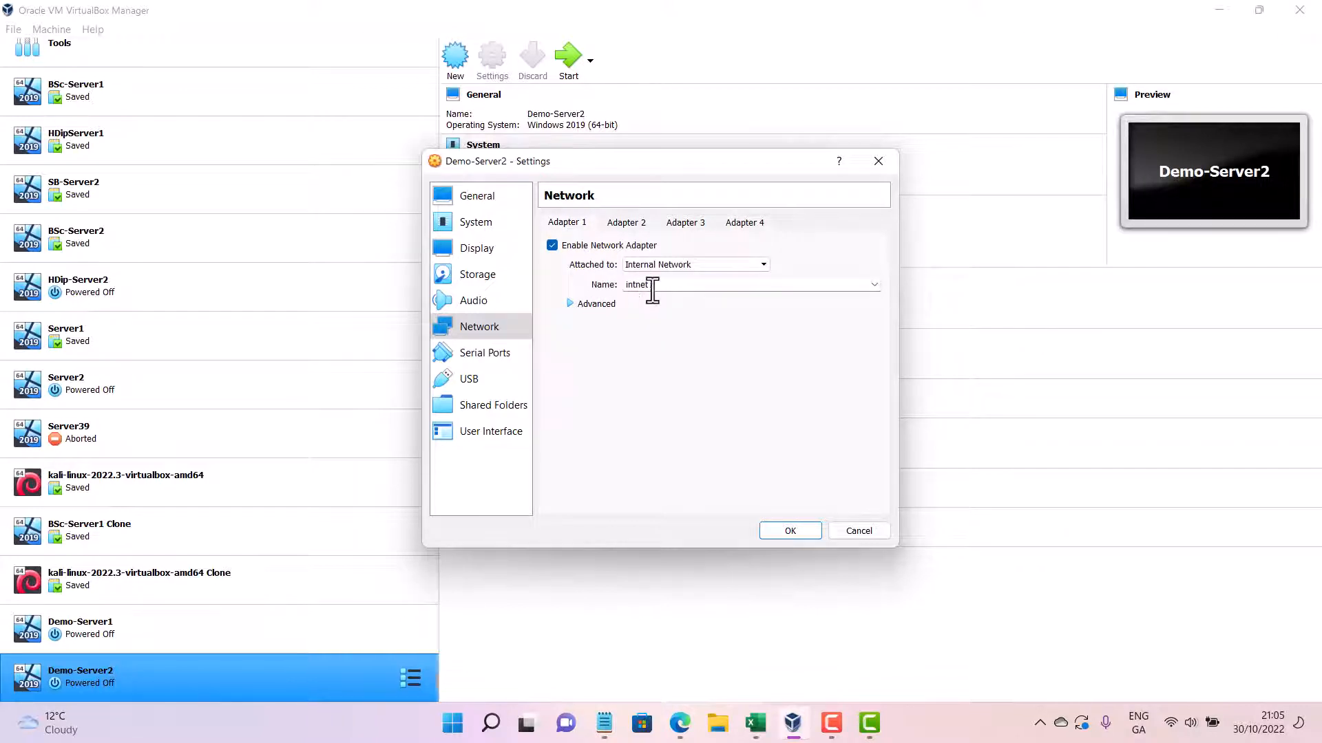
{"action": "left_click", "coordinate": [570, 303]}
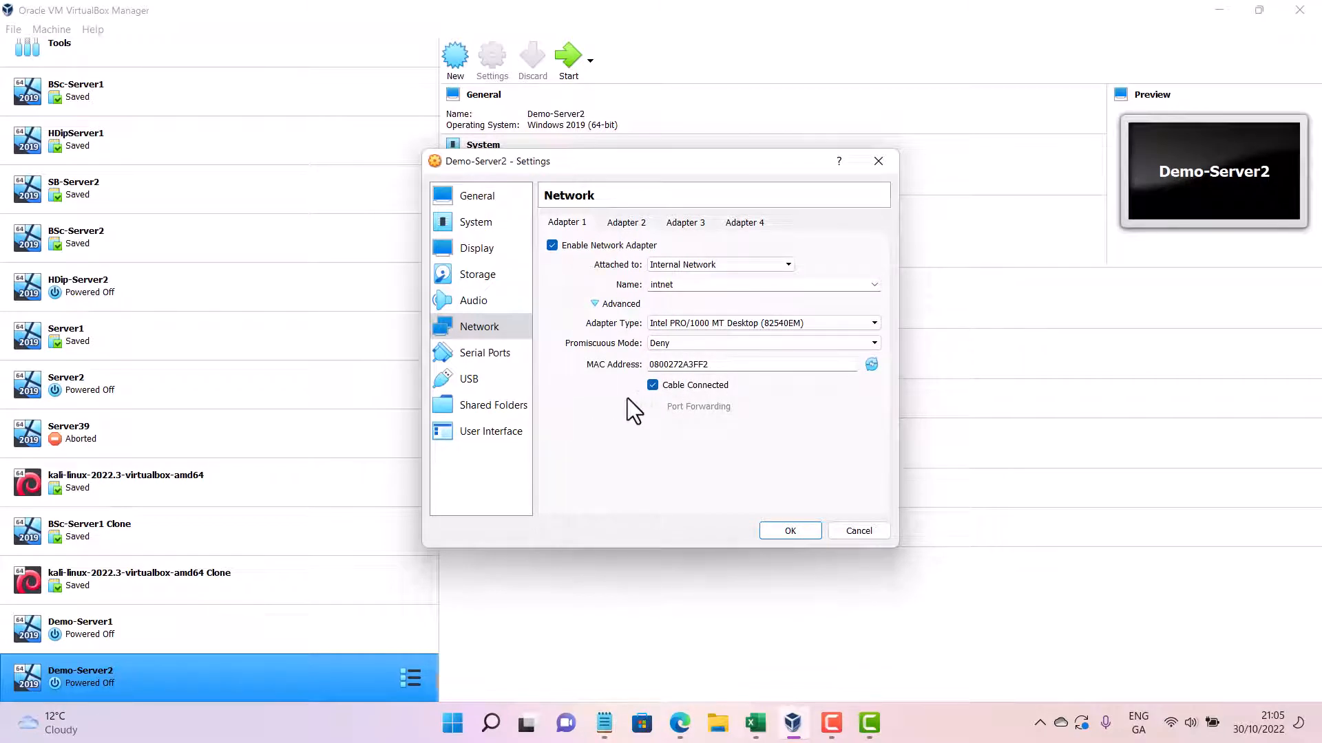
{"action": "left_click", "coordinate": [595, 304]}
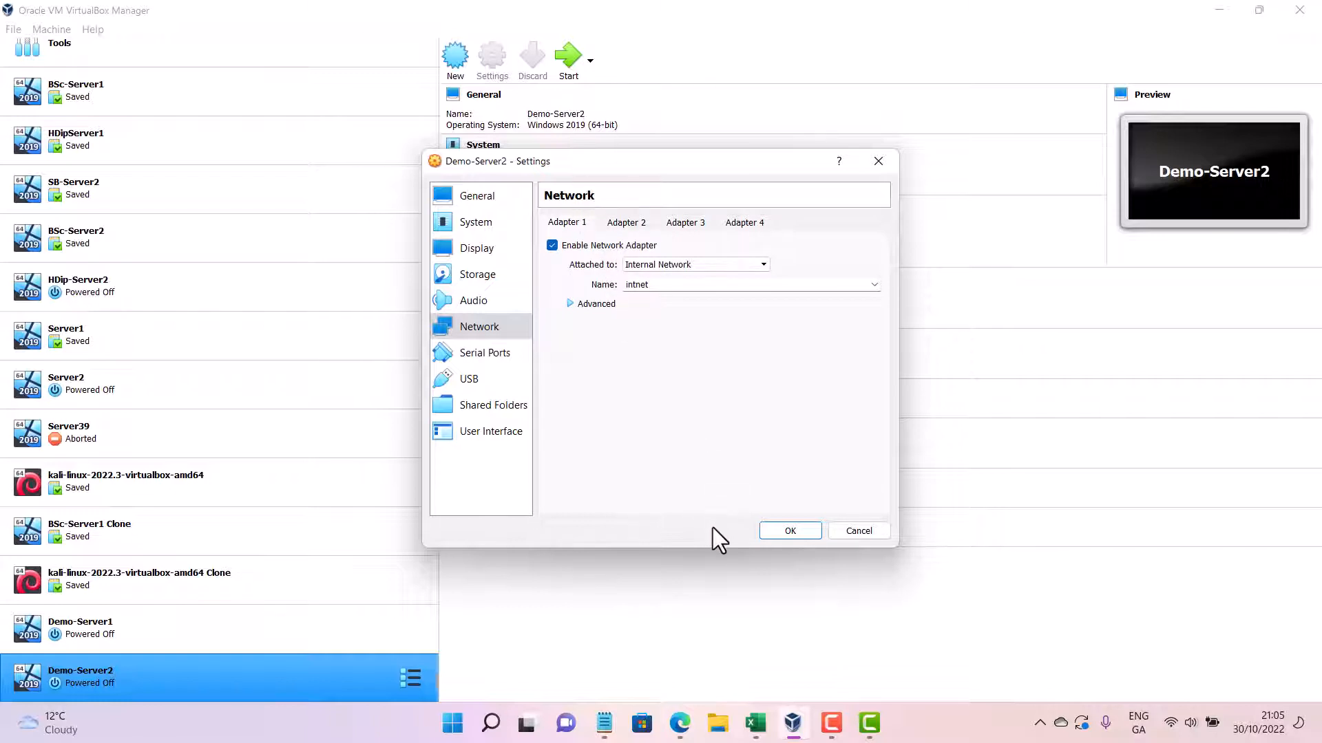
{"action": "left_click", "coordinate": [790, 532]}
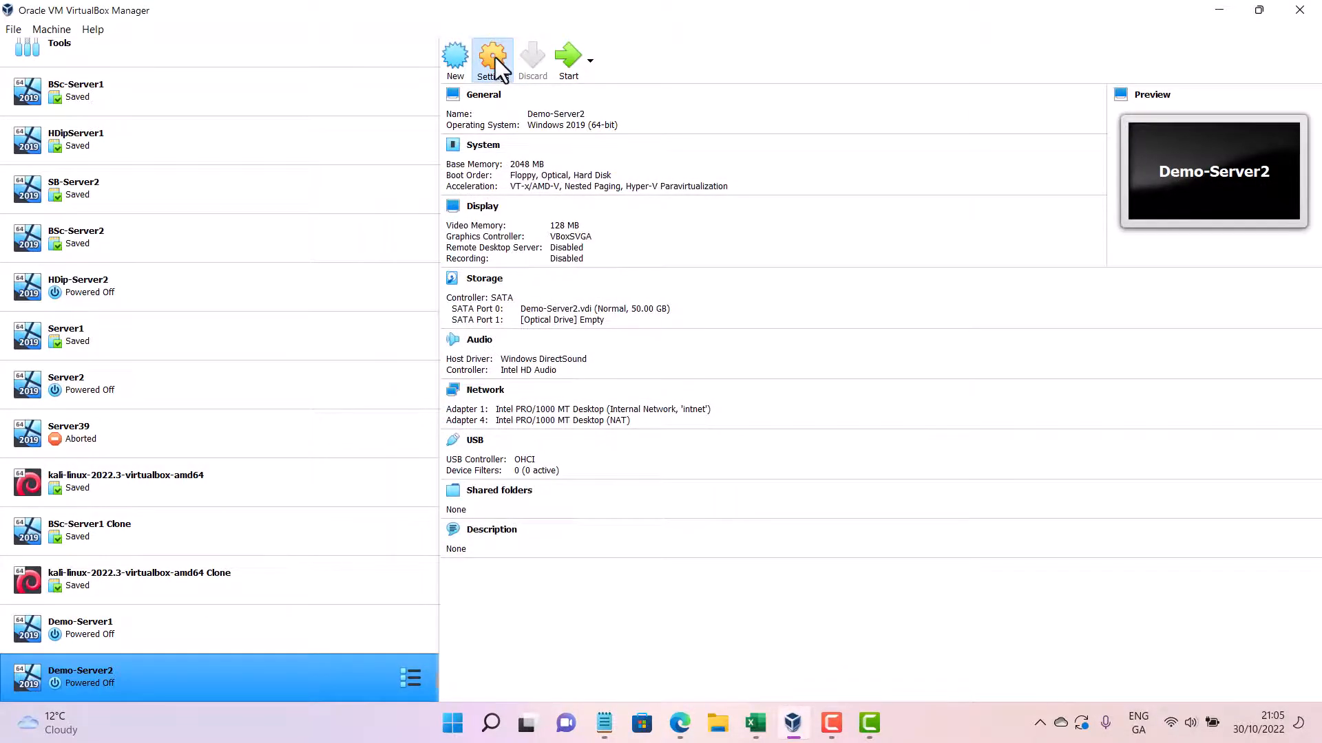
Attach 17763.737.190906-2324.rs5_release_svc_refresh_SERVER_EVAL_x64FRE_en-us_1.iso from Documents > ISO image library to Demo-Server2's empty optical drive and save the settings.
{"action": "left_click", "coordinate": [494, 56]}
{"action": "left_click", "coordinate": [482, 279]}
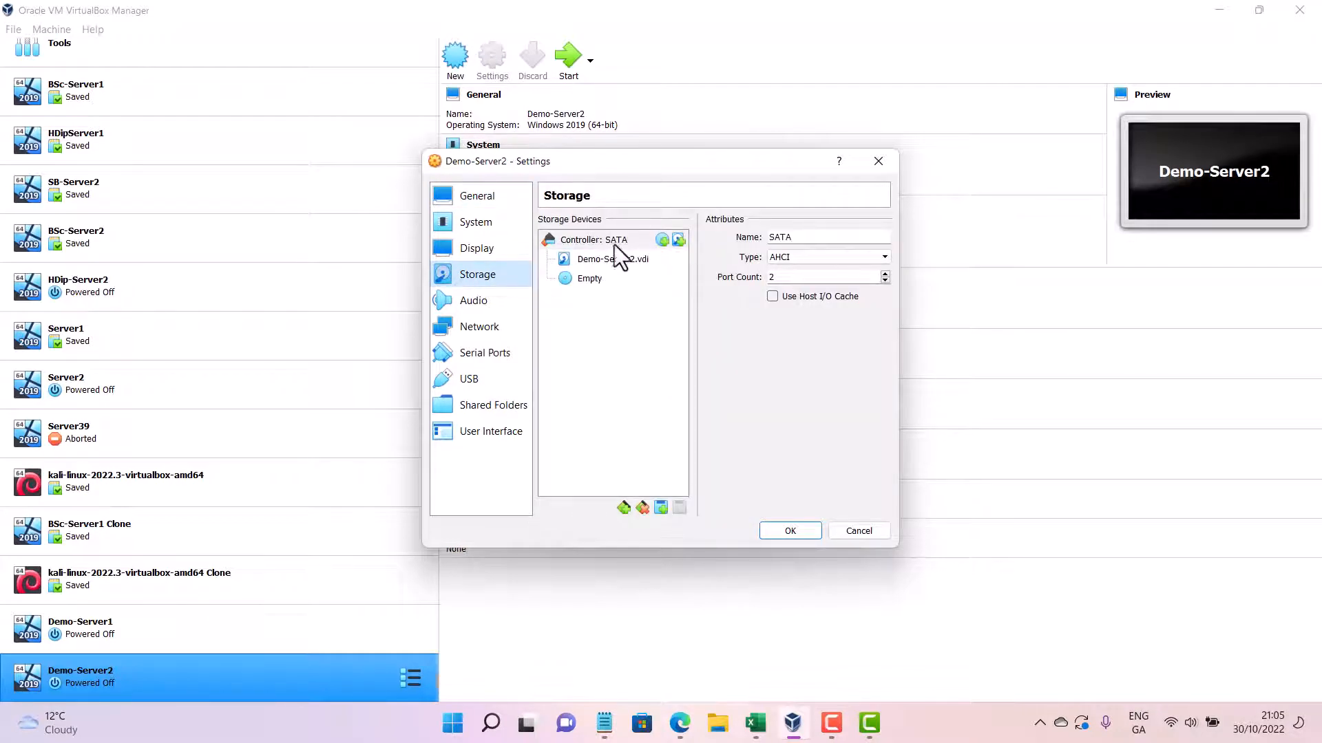
{"action": "left_click", "coordinate": [590, 278]}
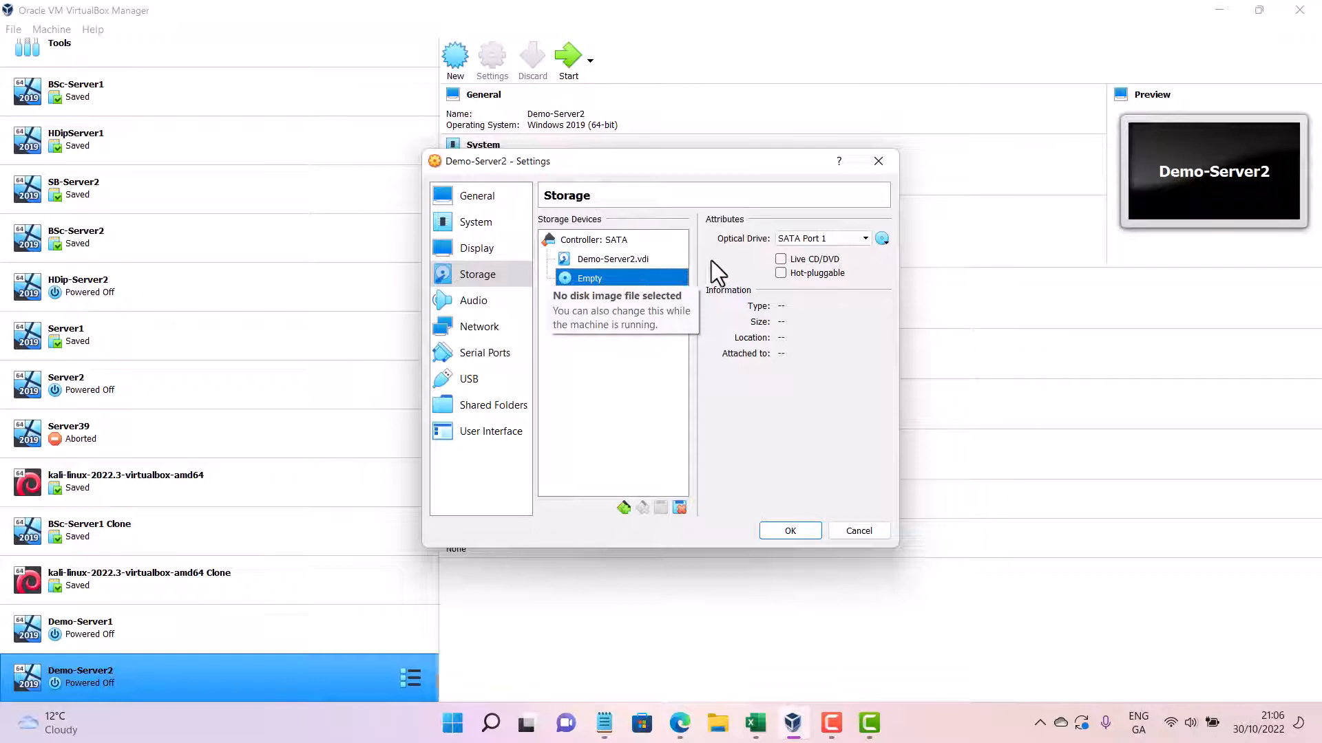
{"action": "left_click", "coordinate": [883, 237]}
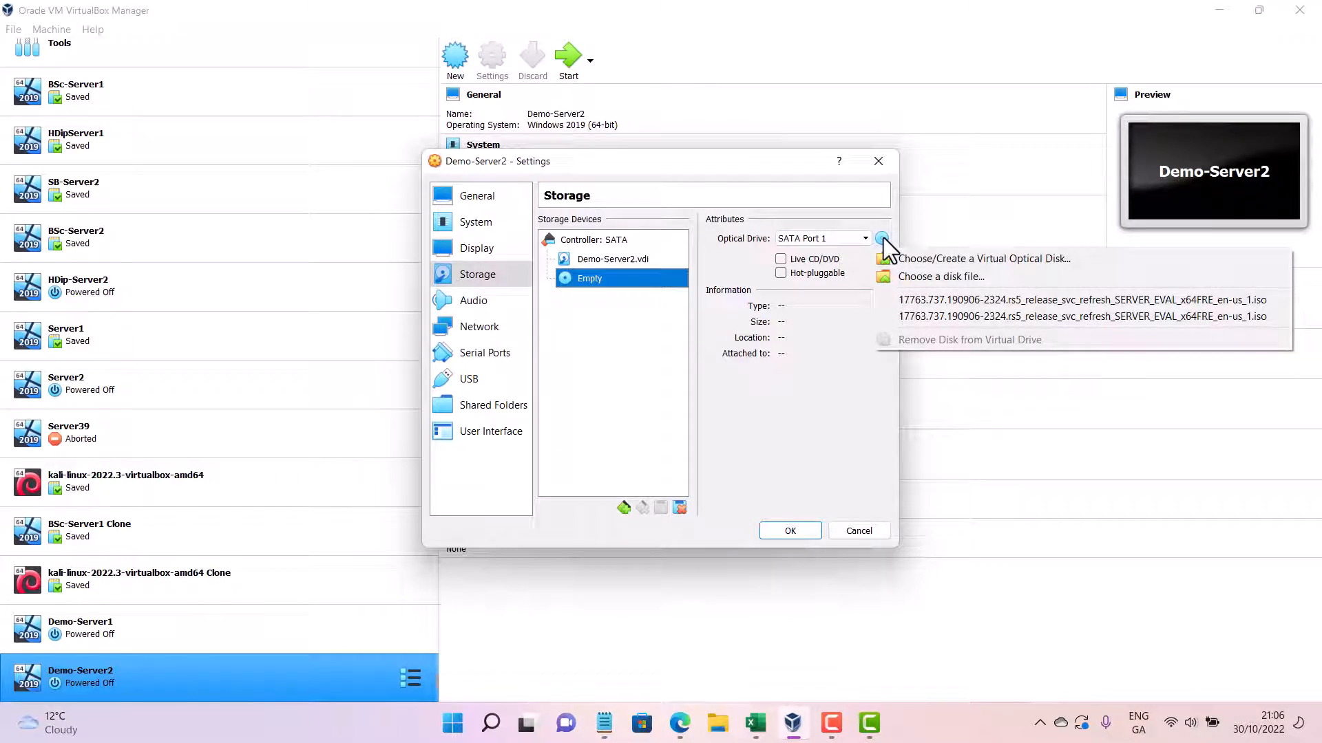
{"action": "left_click", "coordinate": [929, 276]}
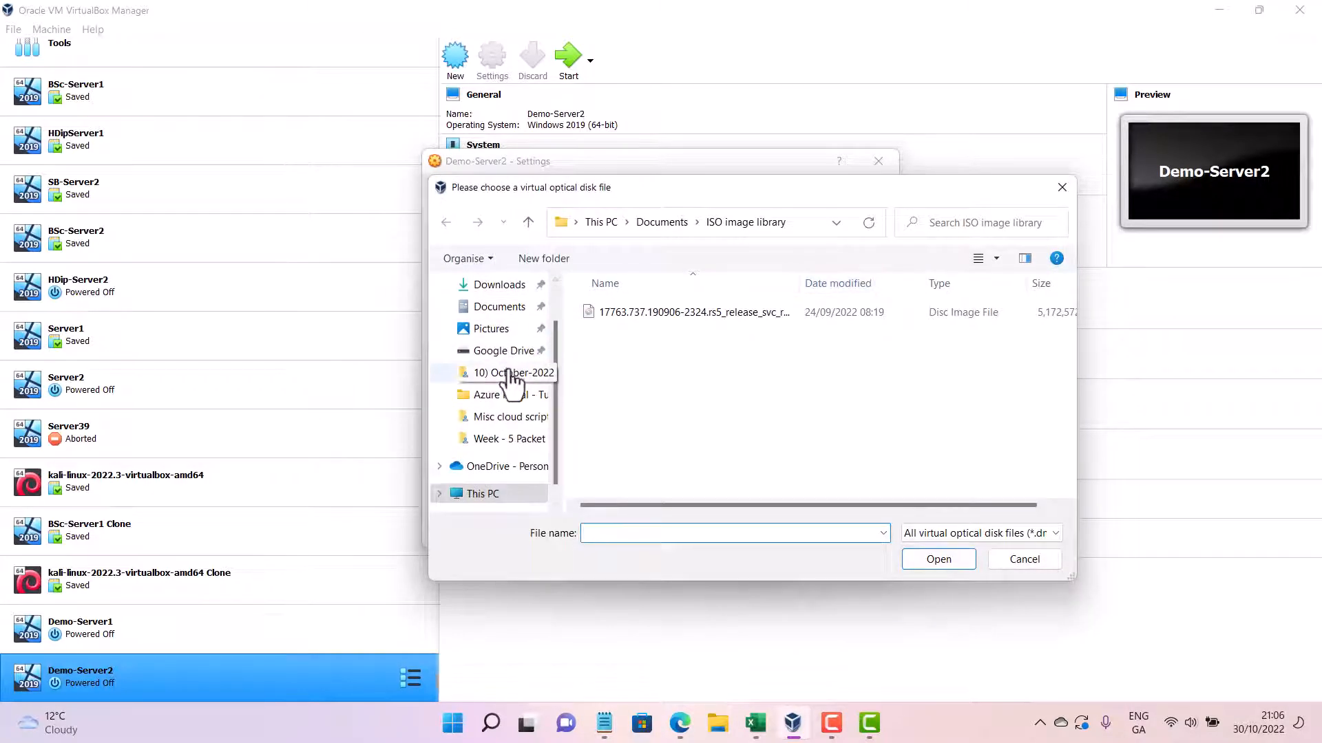
{"action": "left_click", "coordinate": [506, 308]}
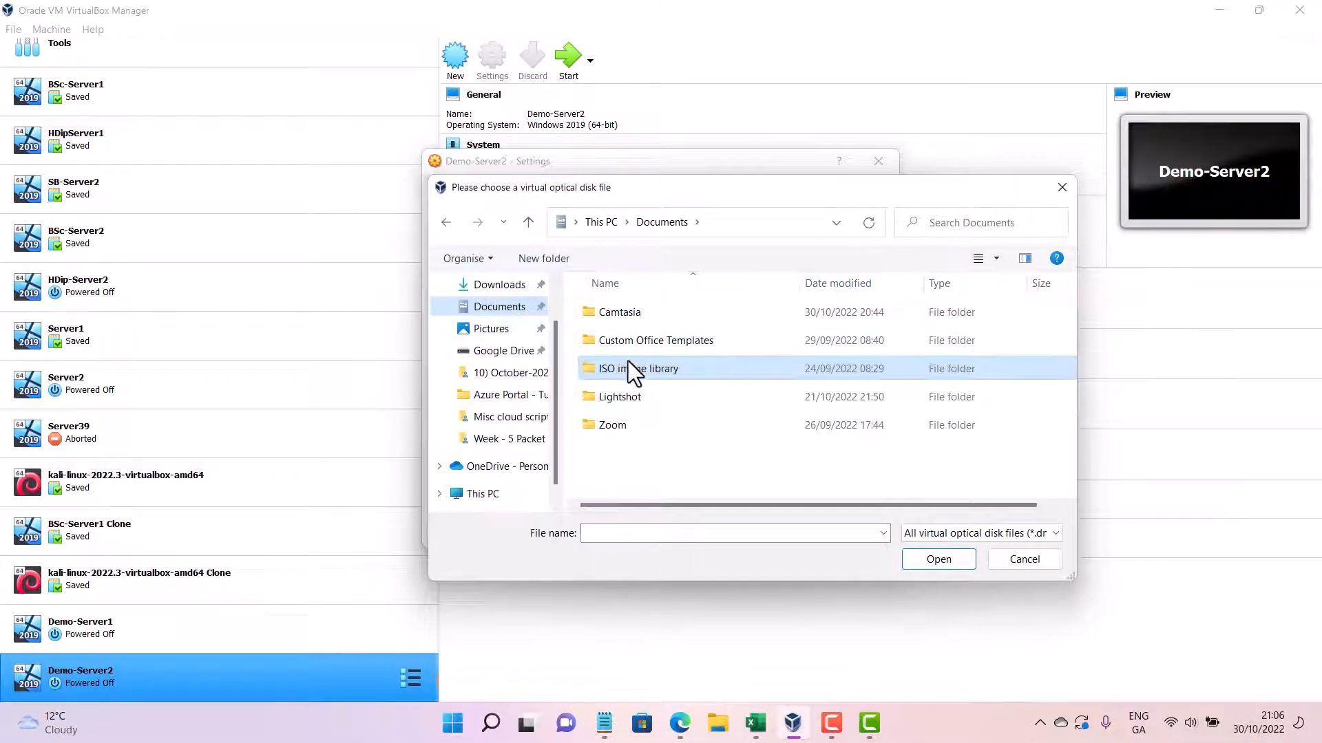
{"action": "double_click", "coordinate": [651, 368]}
{"action": "left_click", "coordinate": [651, 312]}
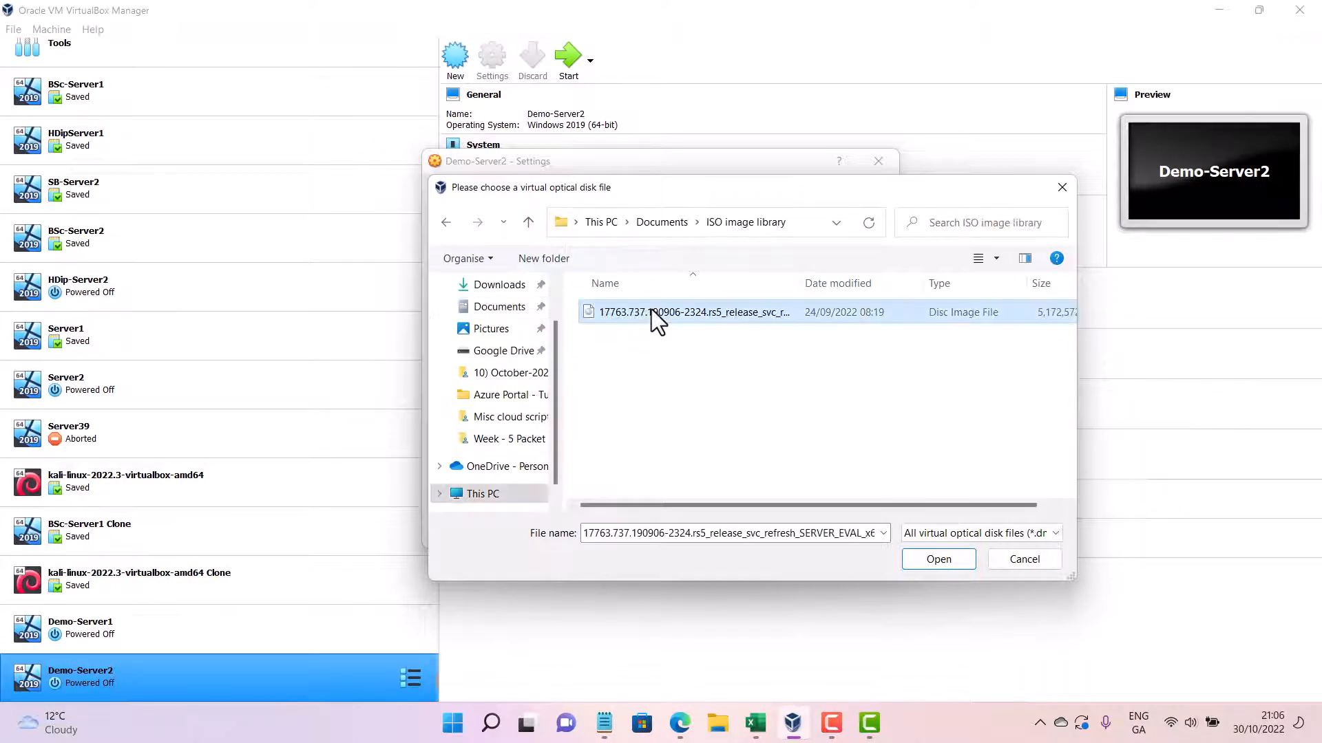
{"action": "left_click", "coordinate": [938, 559]}
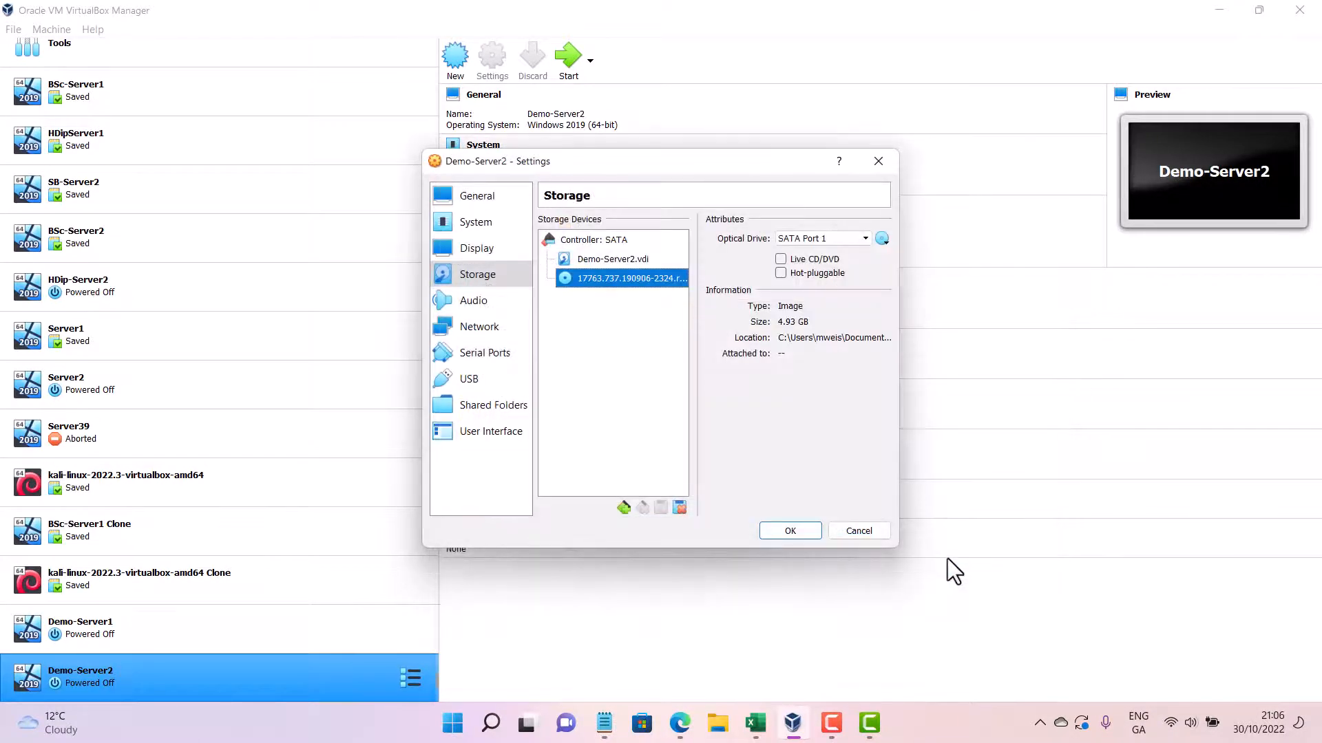
{"action": "left_click", "coordinate": [792, 535]}
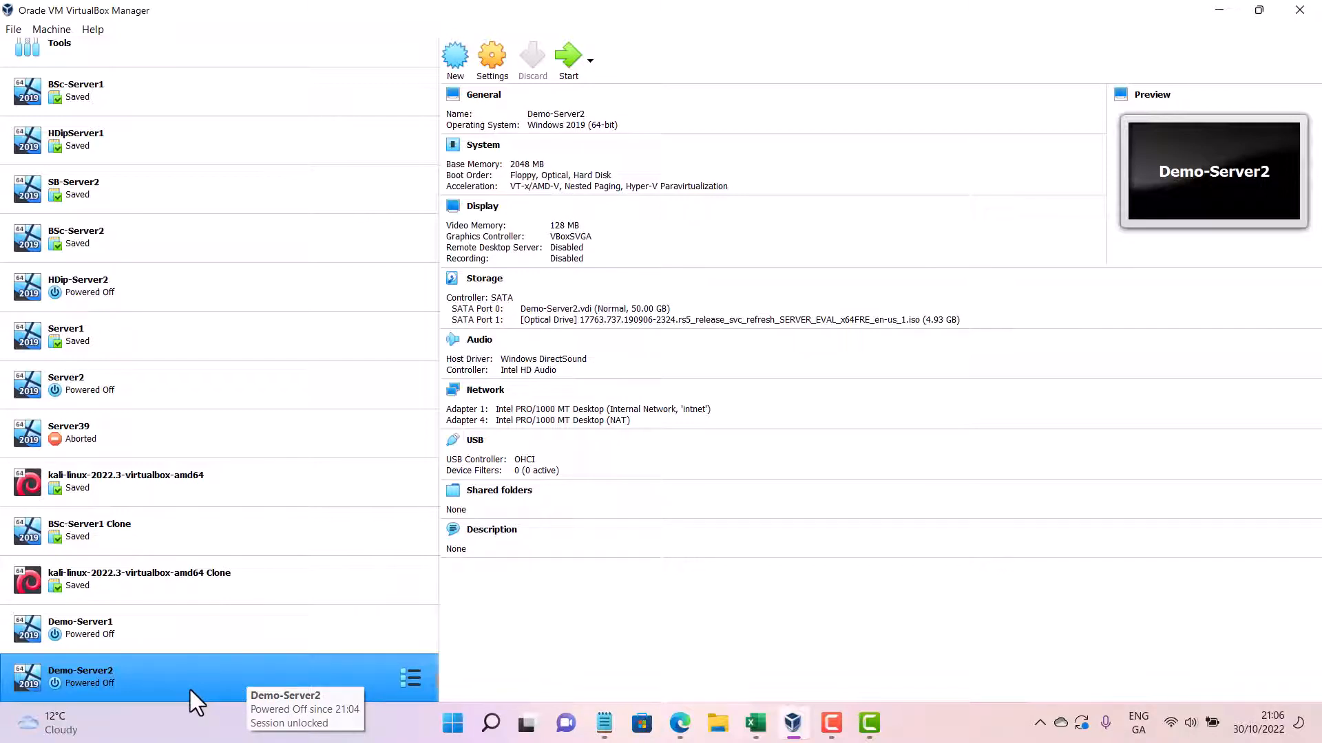
In Demo-Server1's network settings, enable Adapter 4 and attach it to NAT.
{"action": "left_click", "coordinate": [212, 642], "text": "ctrl"}
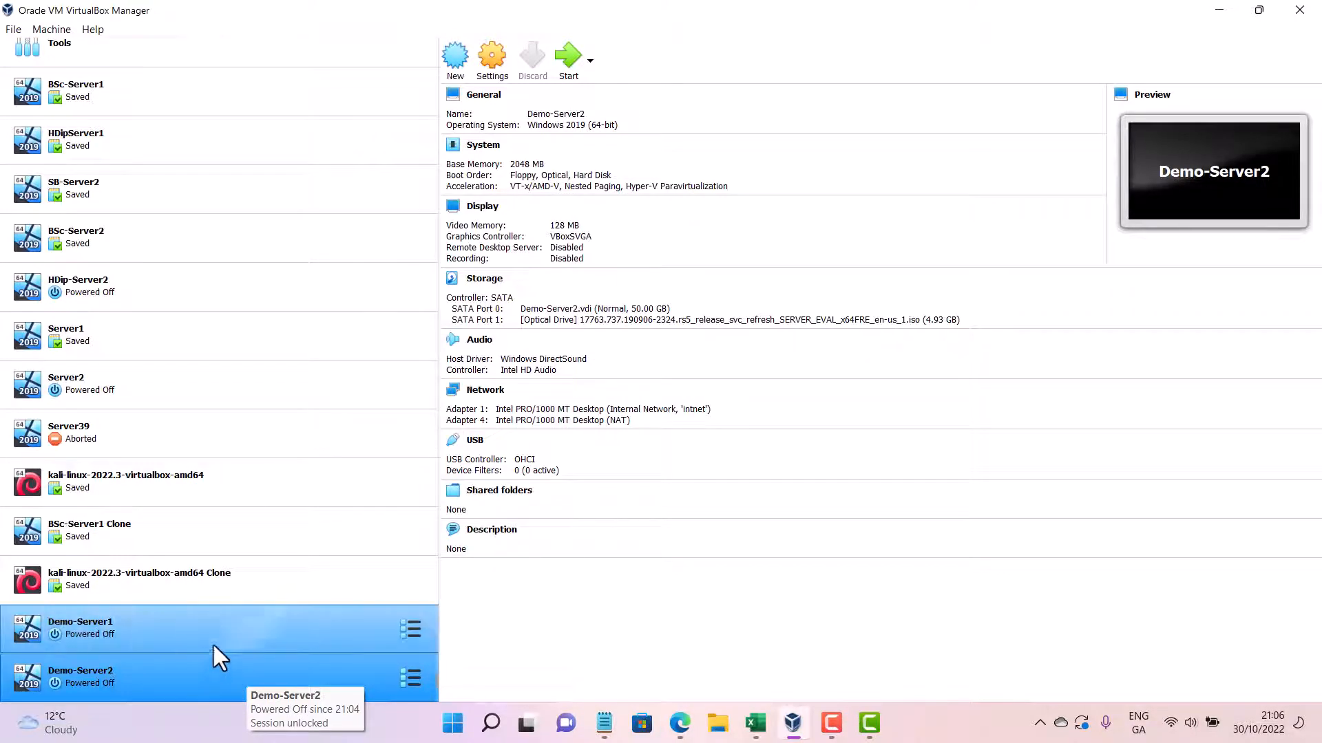
{"action": "left_click", "coordinate": [221, 631]}
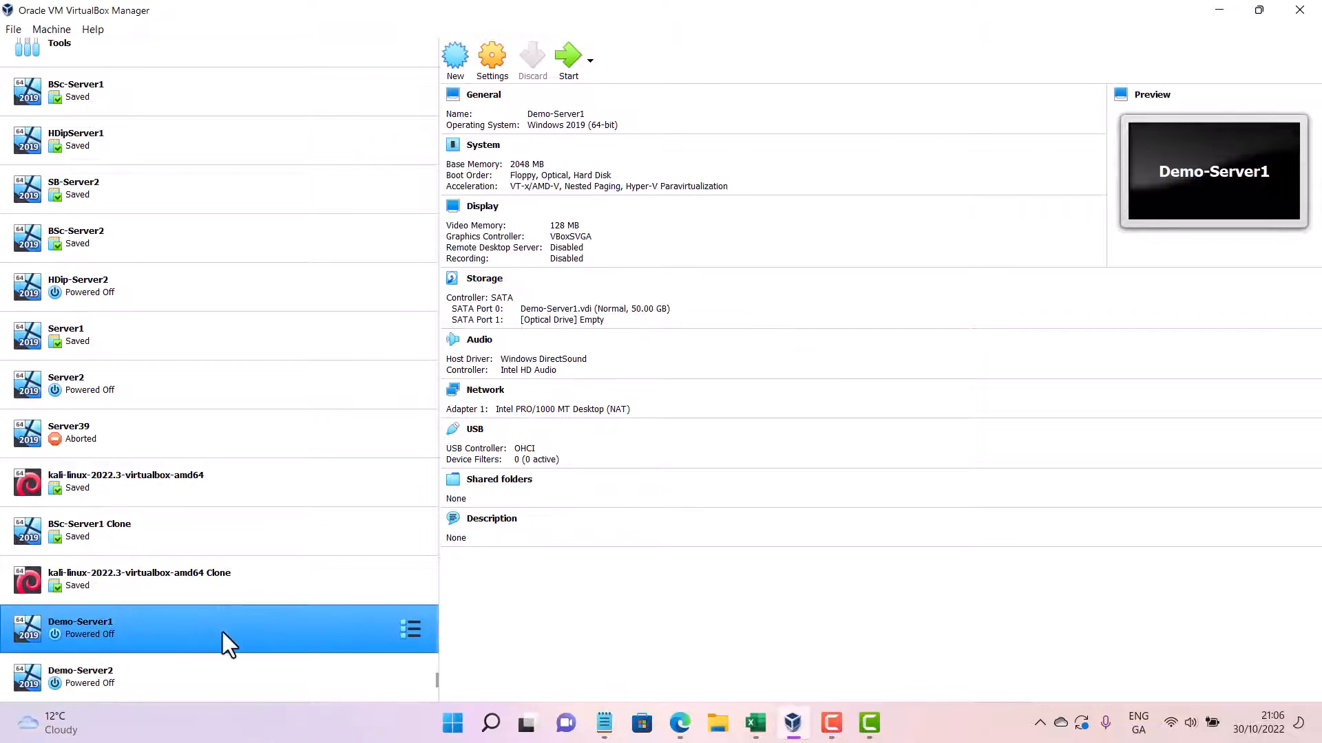
{"action": "left_click", "coordinate": [234, 694]}
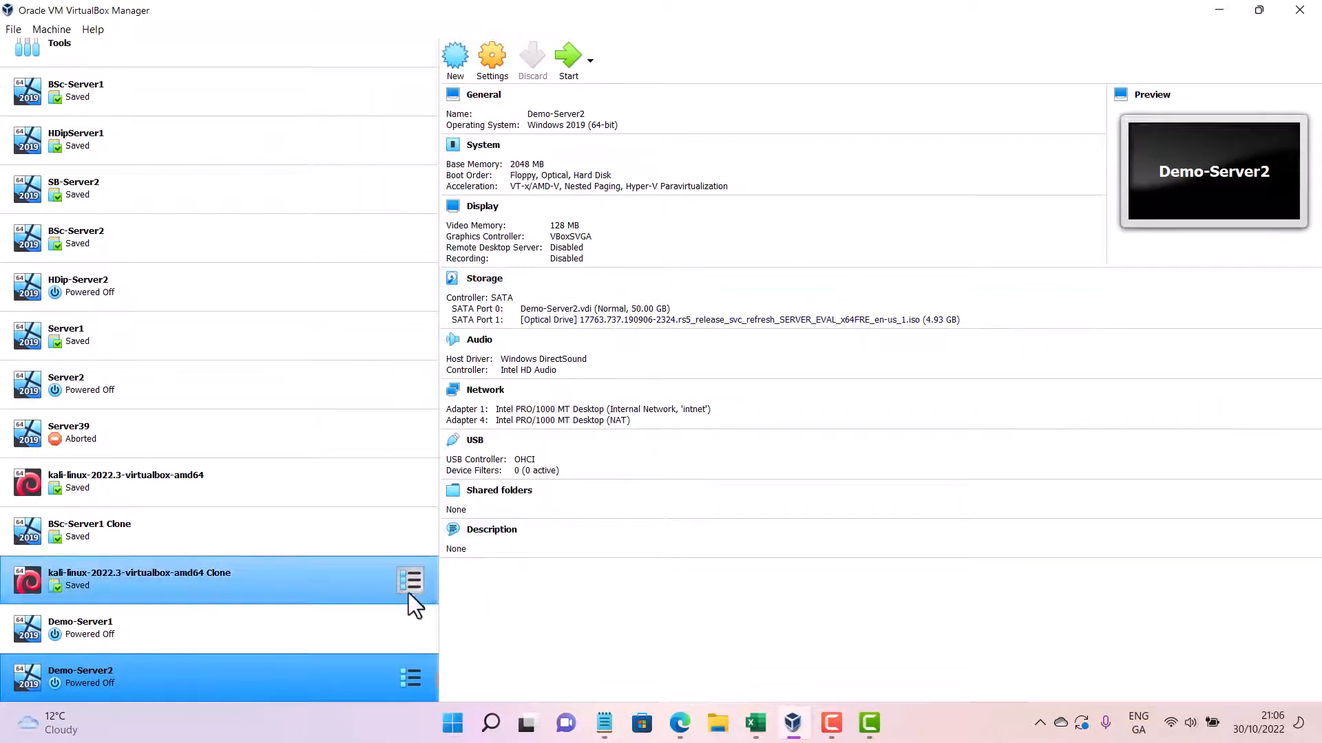
{"action": "left_click", "coordinate": [343, 626]}
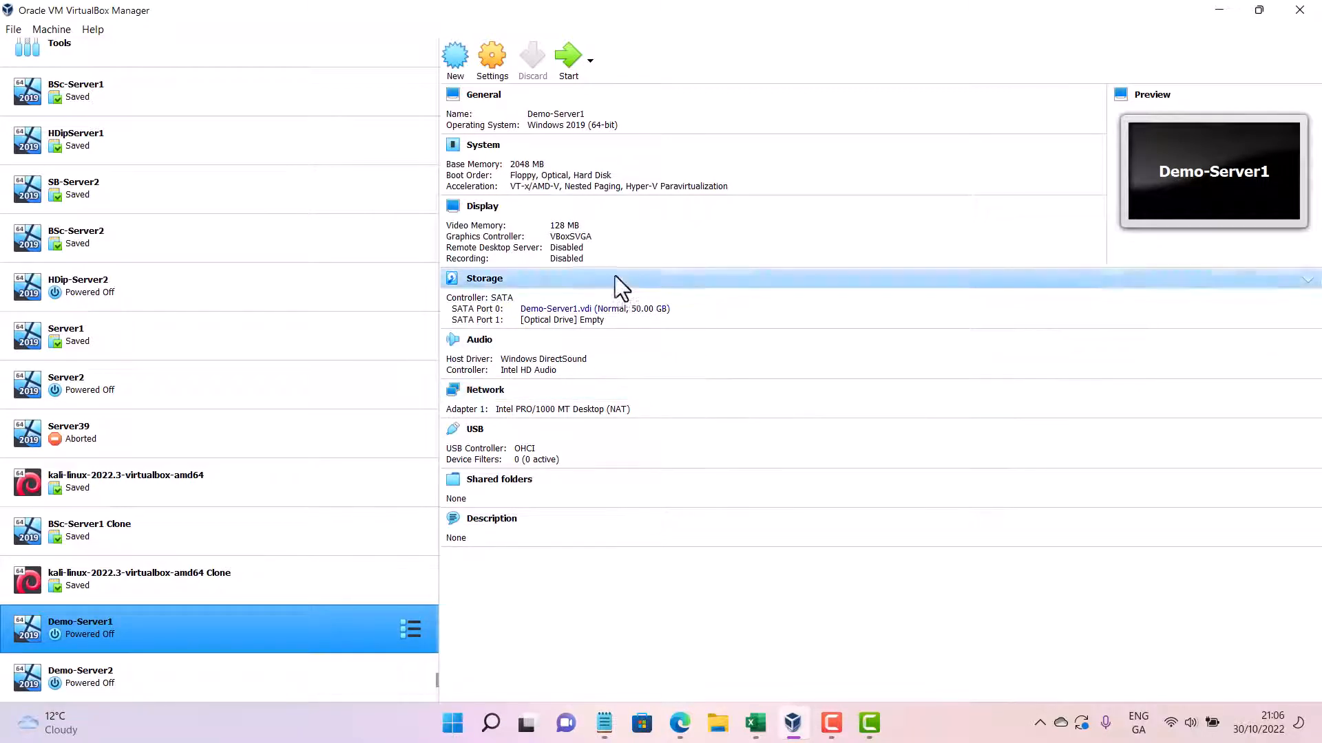
{"action": "left_click", "coordinate": [497, 62]}
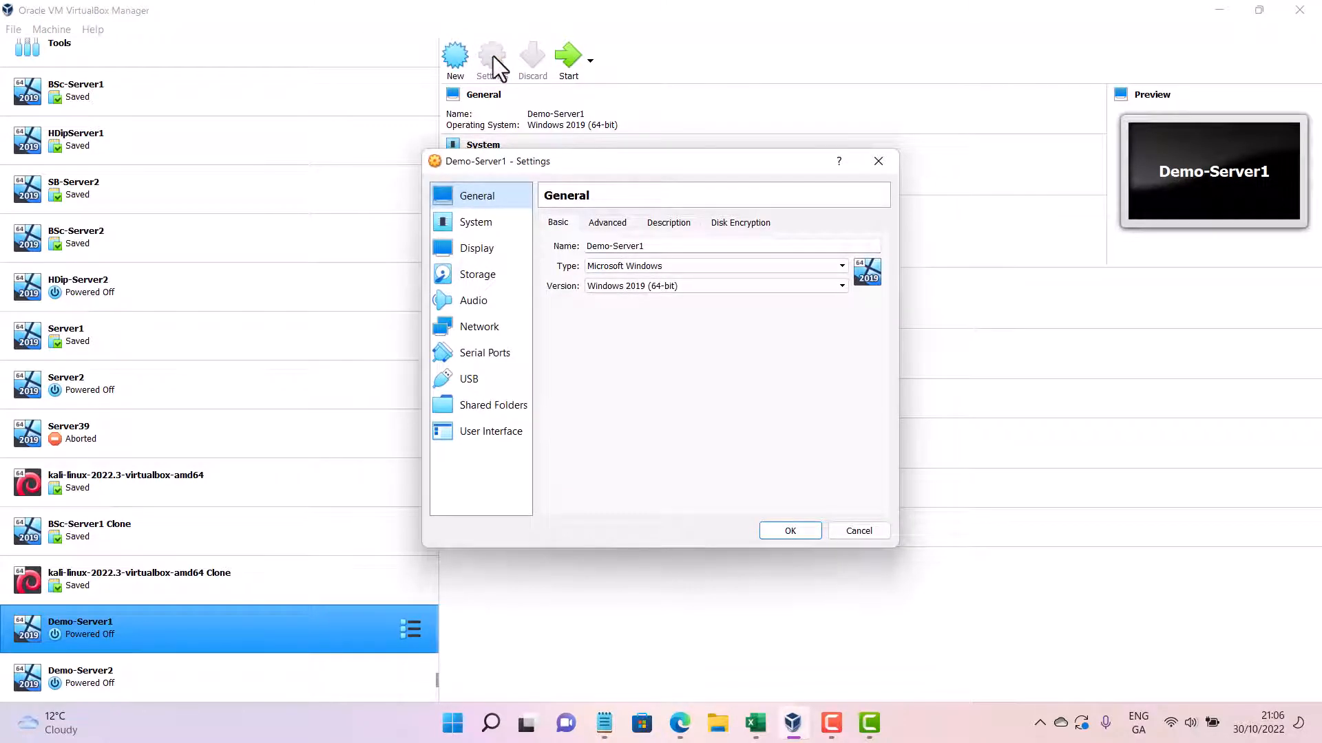
{"action": "left_click", "coordinate": [485, 331]}
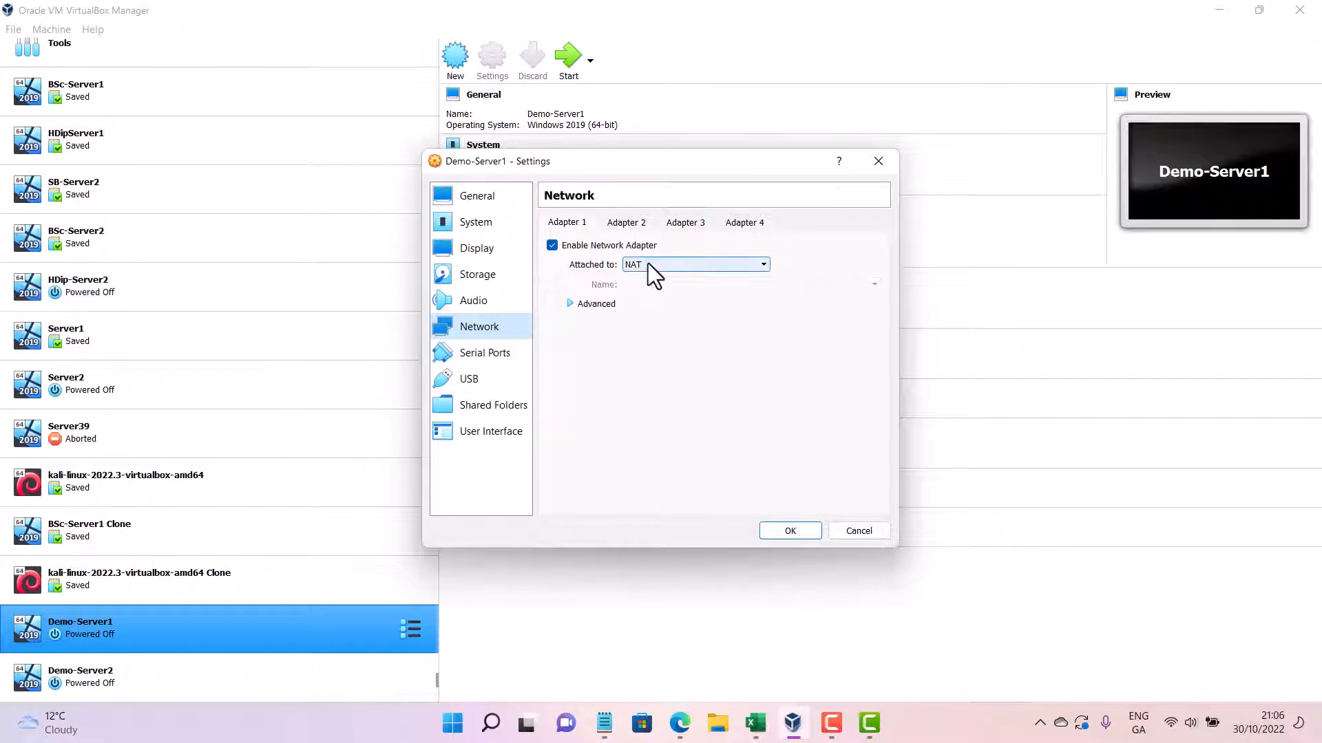
{"action": "left_click", "coordinate": [741, 225]}
{"action": "left_click", "coordinate": [560, 245]}
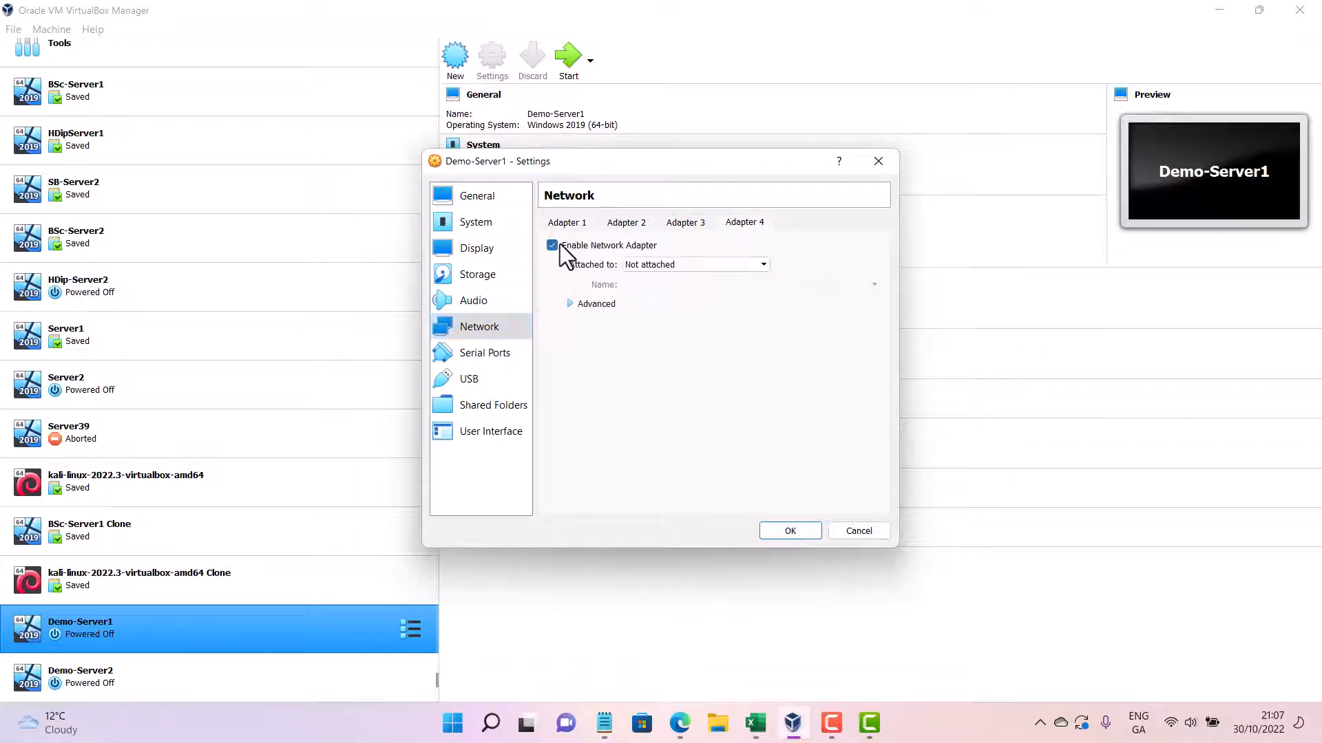
{"action": "left_click", "coordinate": [651, 265]}
{"action": "left_click", "coordinate": [631, 275]}
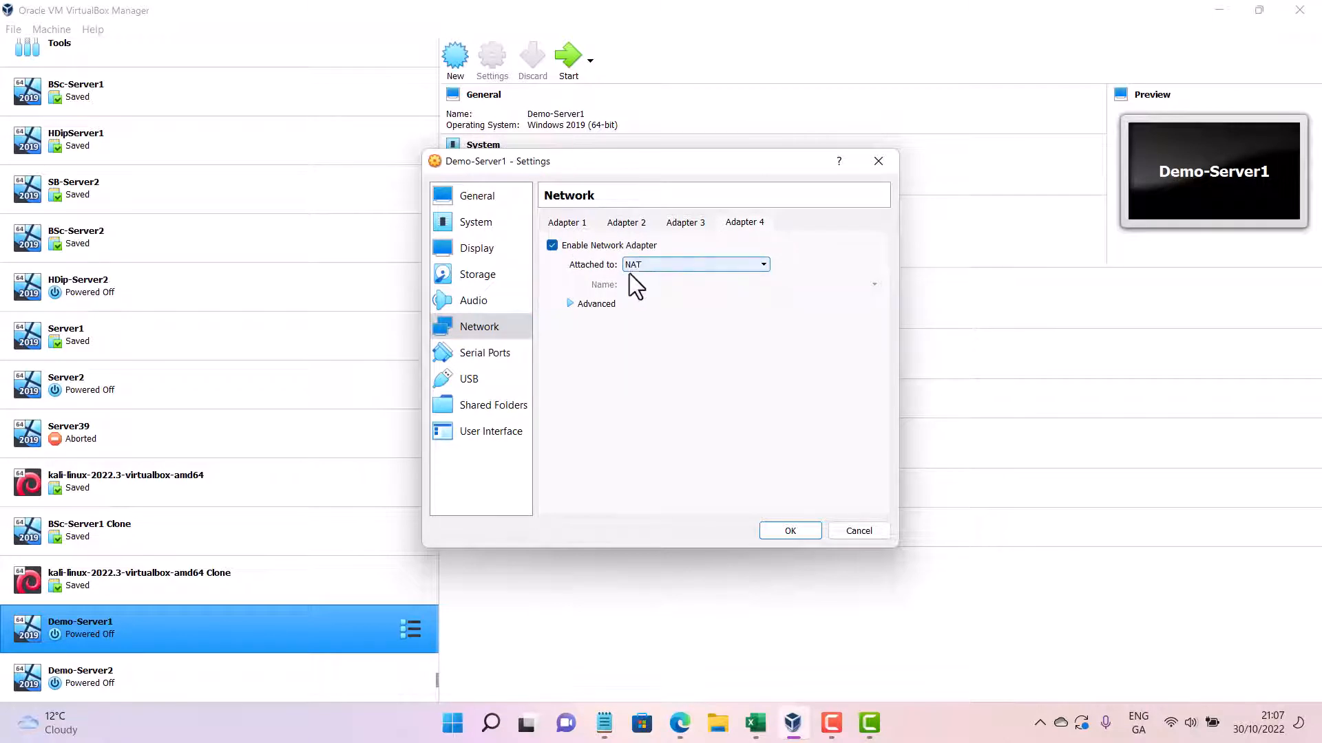
Attach Demo-Server1's network Adapter 1 to the Internal Network.
{"action": "left_click", "coordinate": [564, 222]}
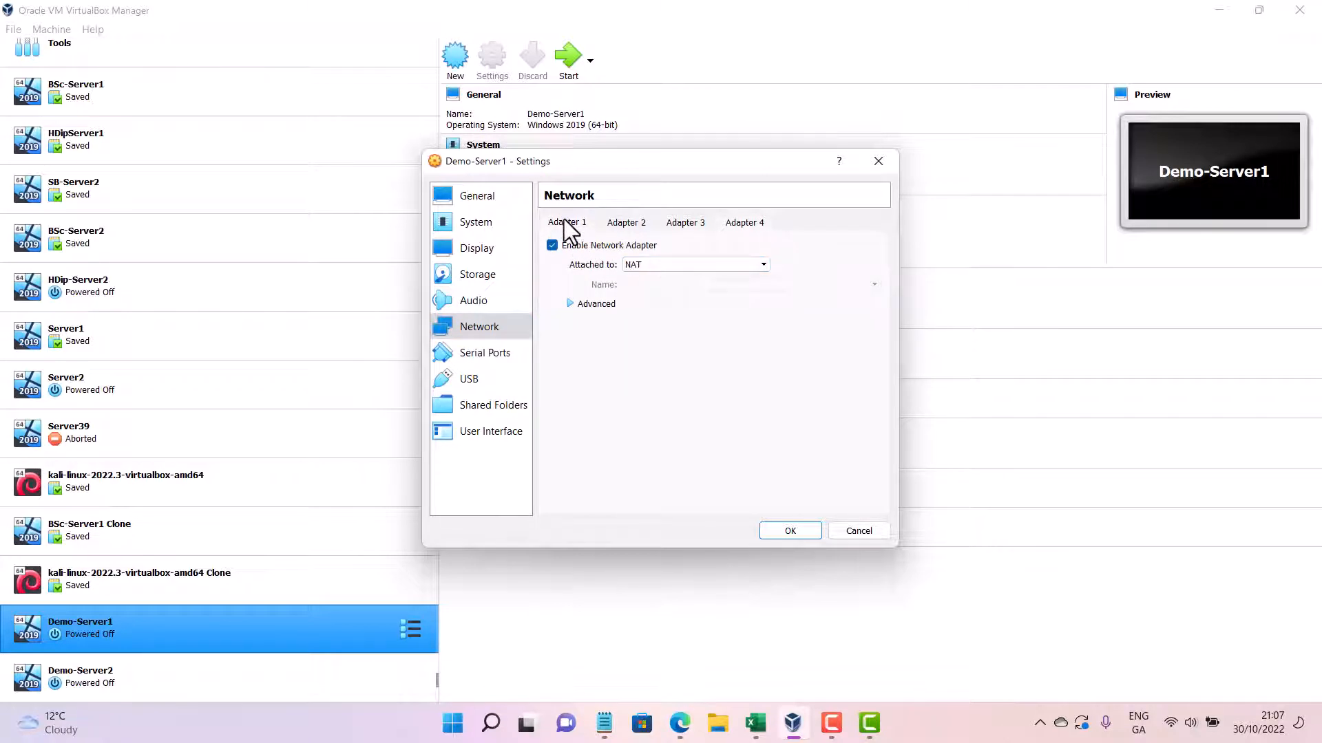
{"action": "left_click", "coordinate": [664, 264]}
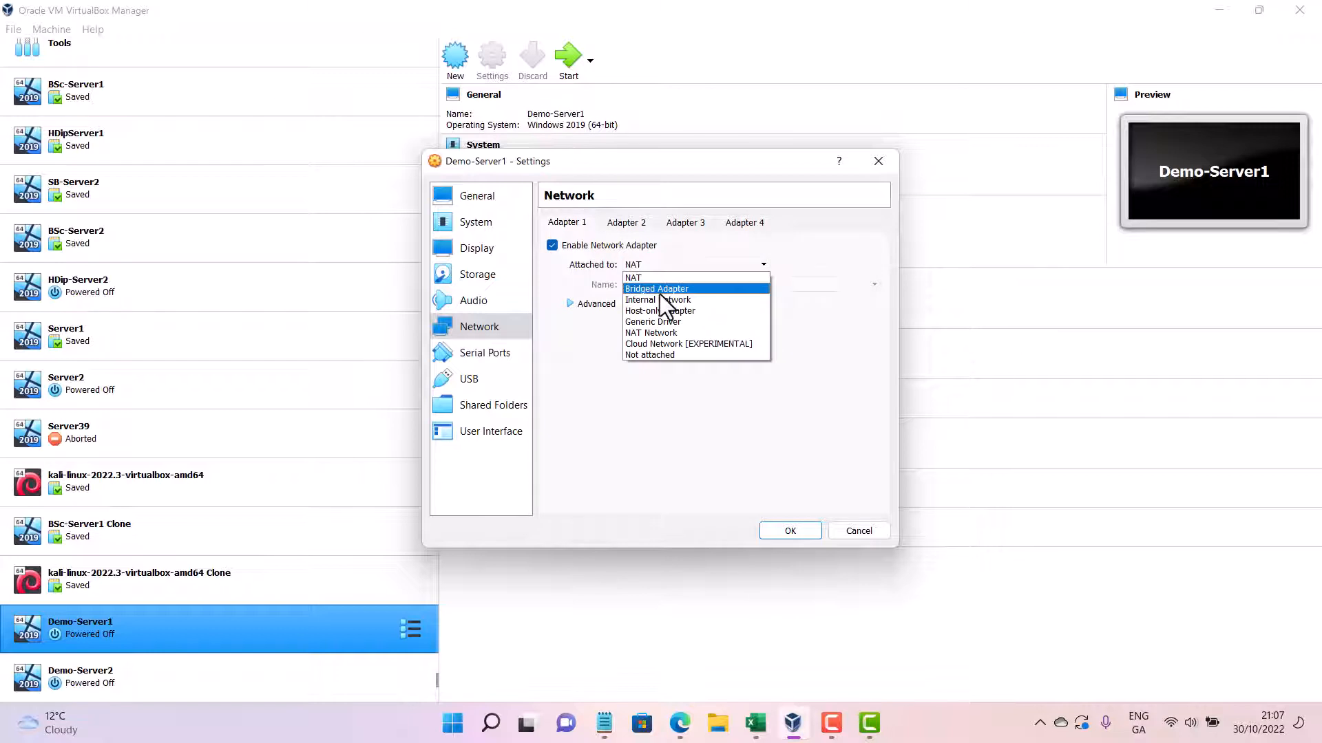
{"action": "left_click", "coordinate": [659, 294]}
{"action": "left_click", "coordinate": [660, 269]}
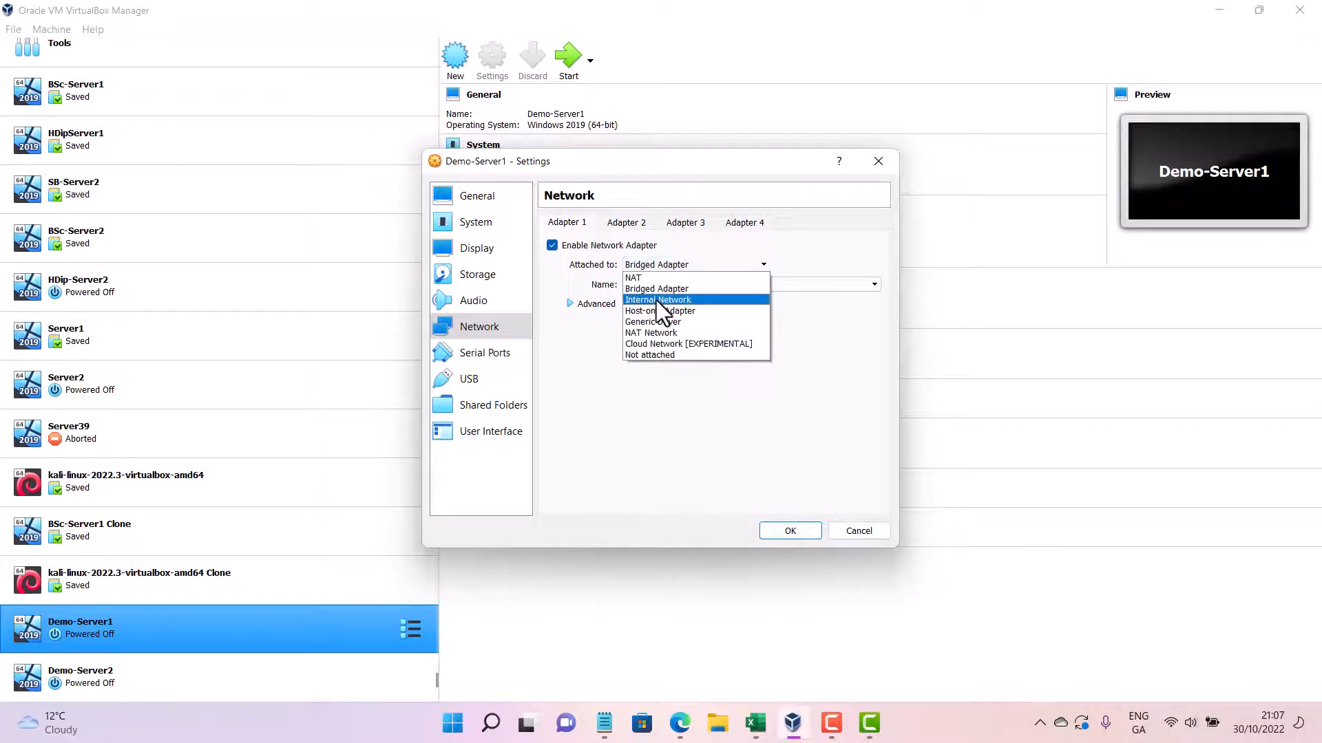
{"action": "left_click", "coordinate": [655, 302]}
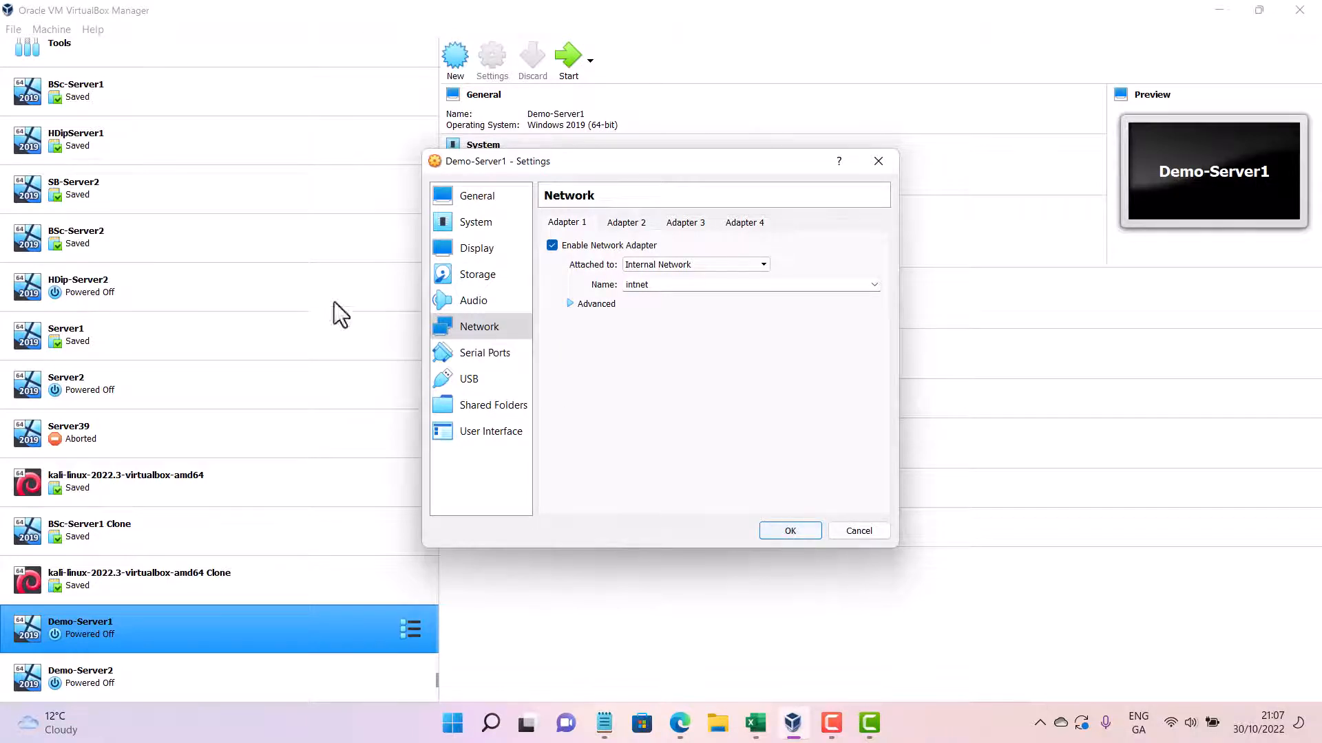
Load the recently used 17763.737.190906-2324.rs5_release_svc_refresh_SERVER_EVAL_x64FRE_en-us_1.iso into Demo-Server1's empty optical drive and save the settings.
{"action": "left_click", "coordinate": [482, 279]}
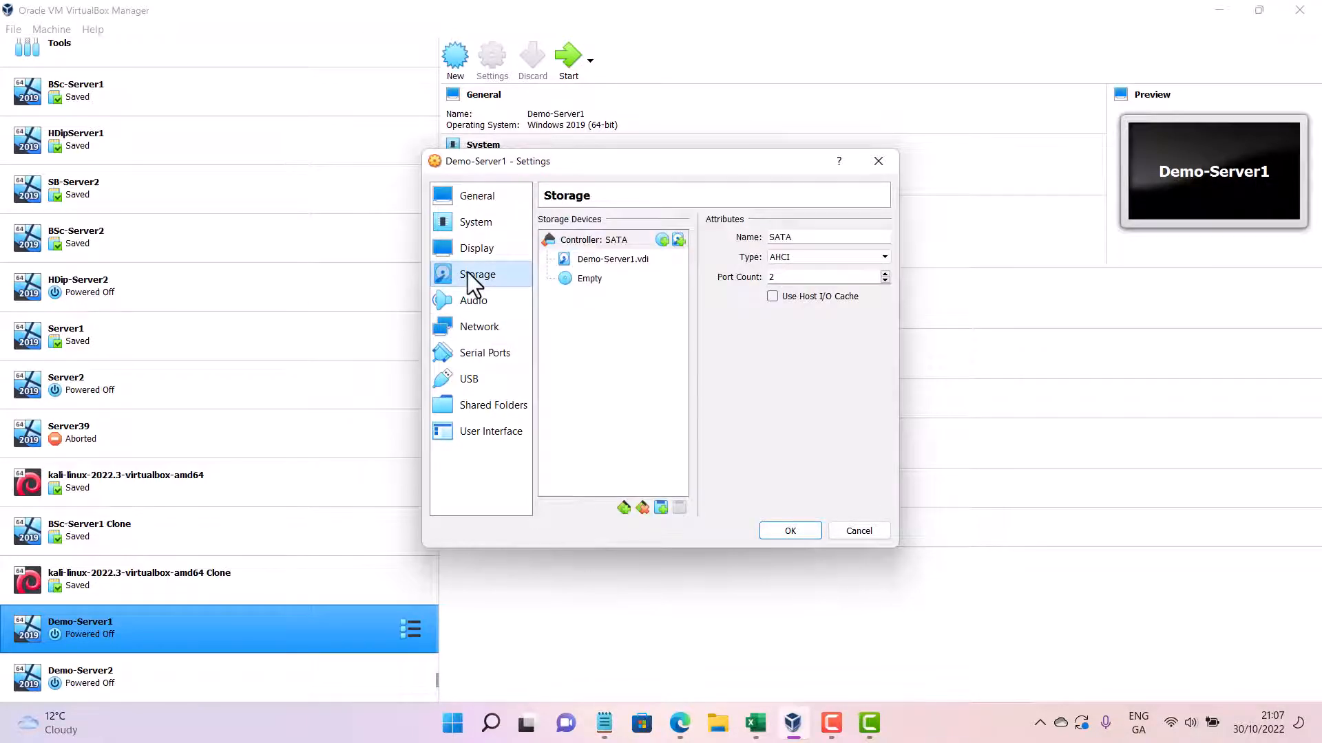
{"action": "left_click", "coordinate": [564, 279]}
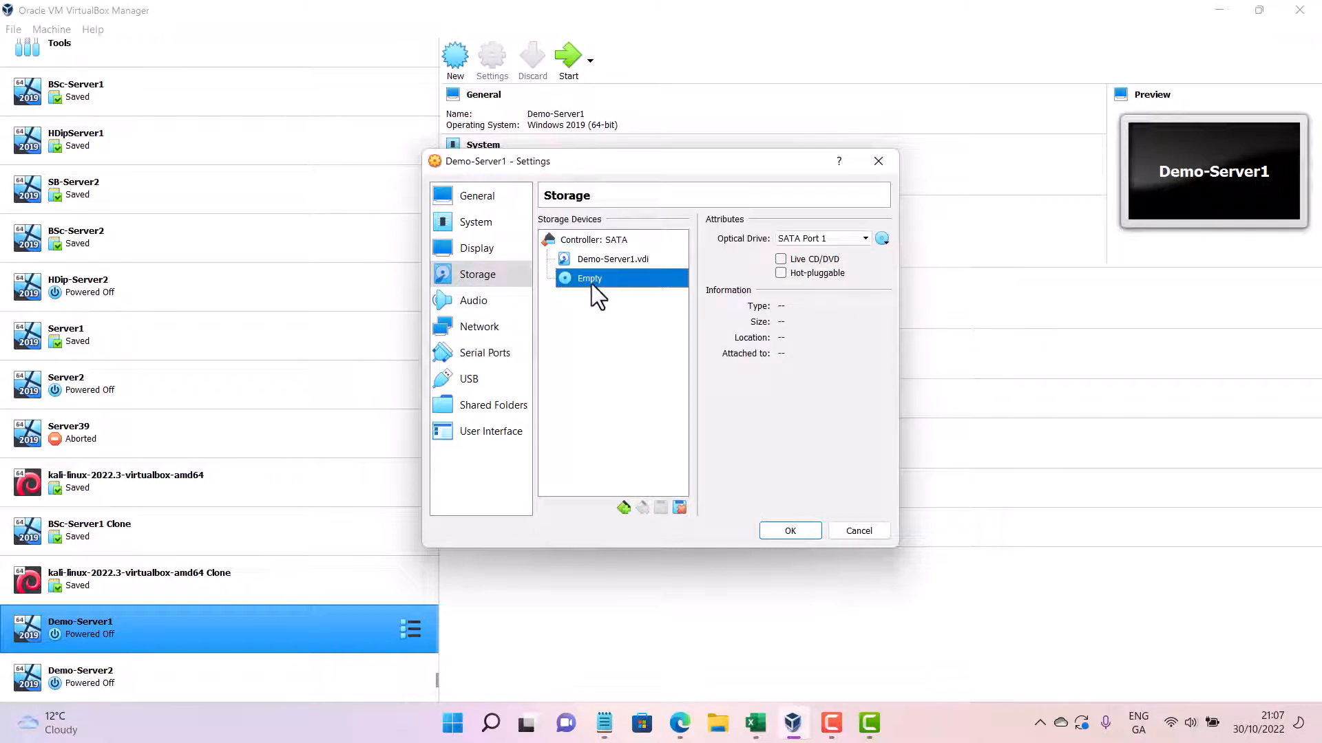
{"action": "left_click", "coordinate": [882, 238]}
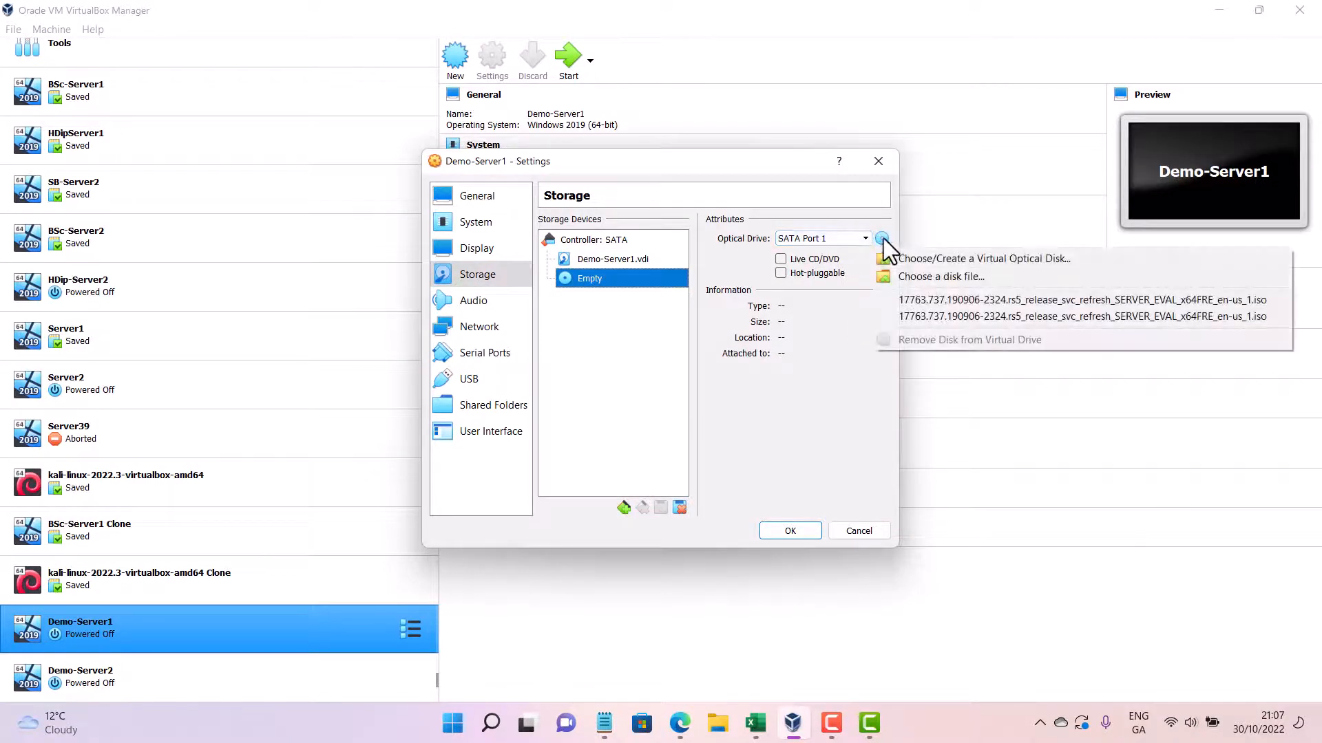
{"action": "left_click", "coordinate": [1014, 301]}
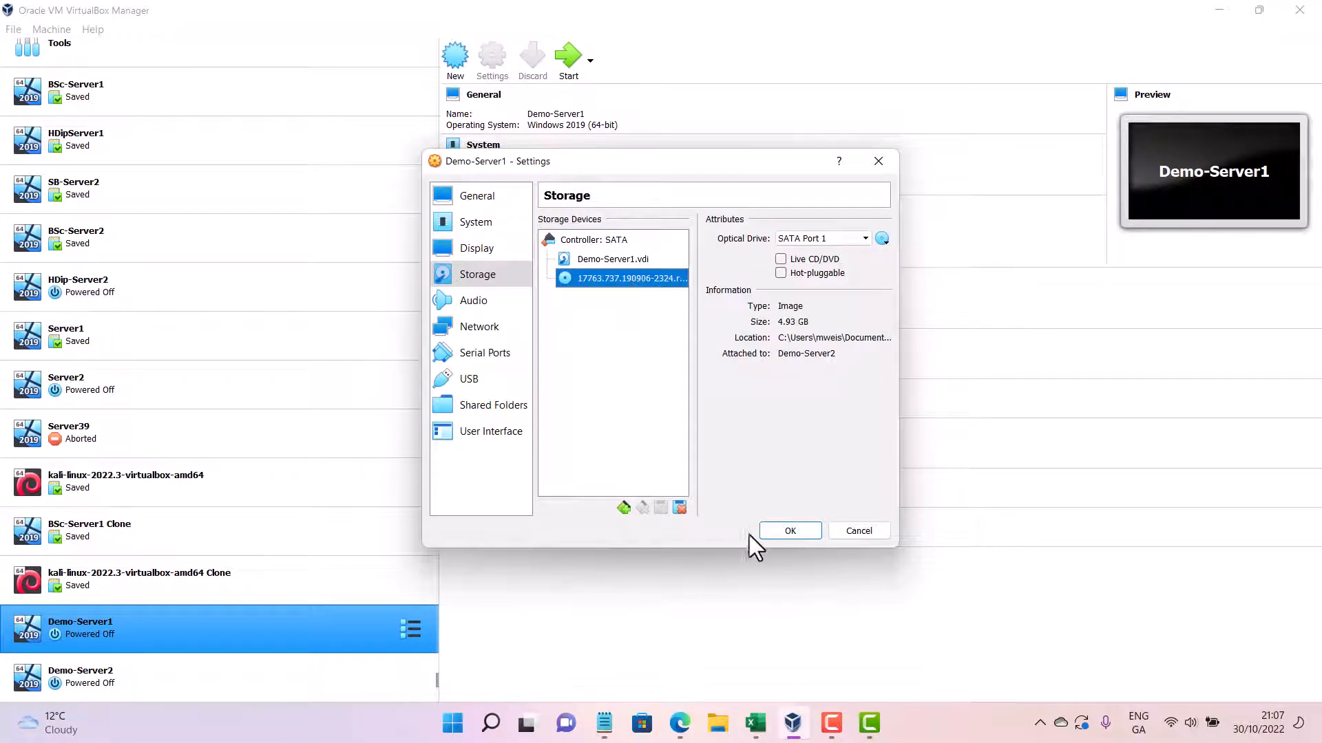
{"action": "left_click", "coordinate": [778, 532]}
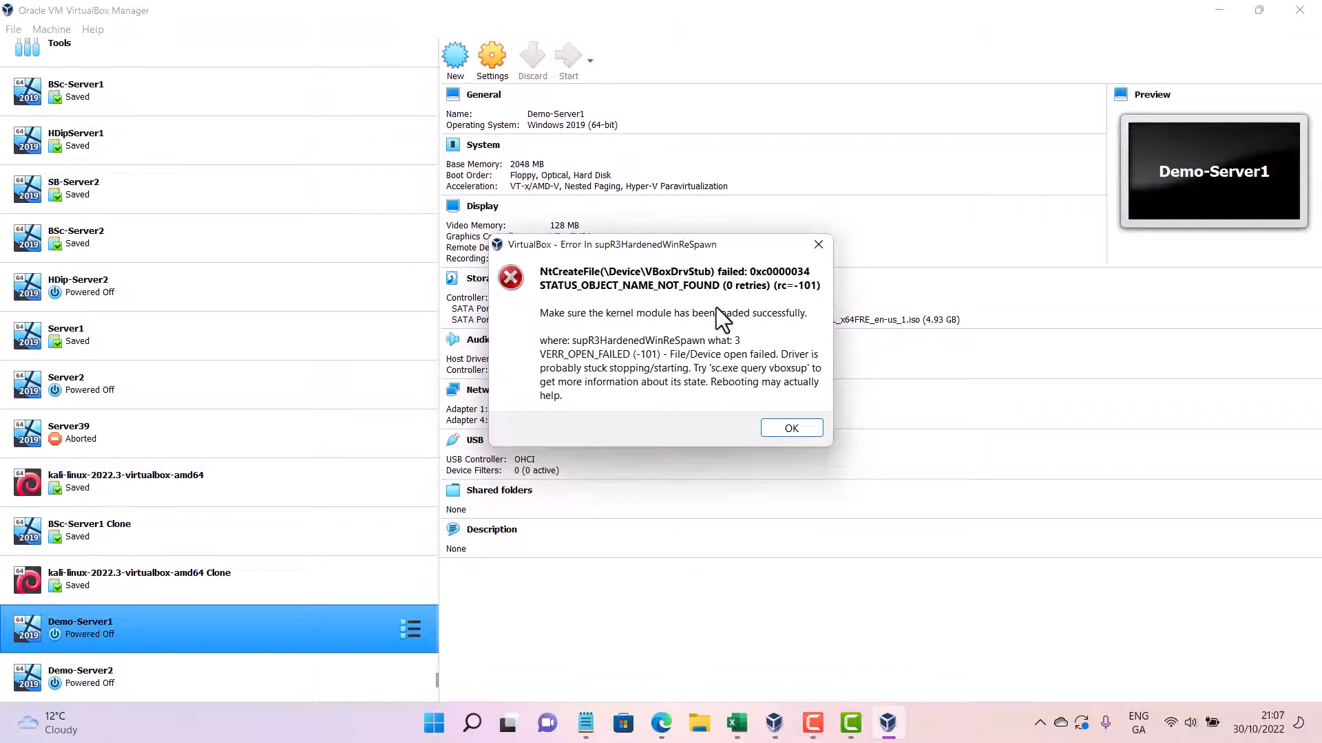
Dismiss Demo-Server1's startup errors and try to start Demo-Server2, closing its error messages.
{"action": "left_click", "coordinate": [792, 428]}
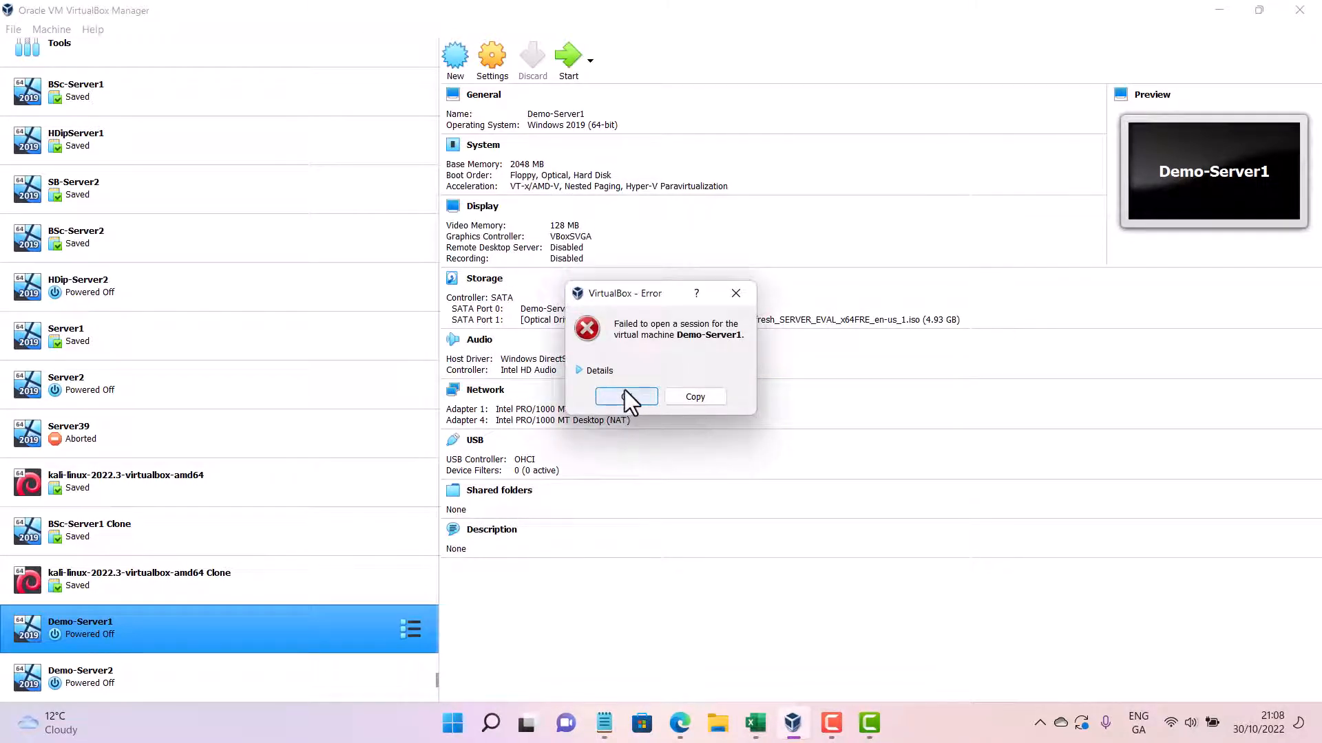
{"action": "left_click", "coordinate": [626, 397]}
{"action": "left_click", "coordinate": [189, 678]}
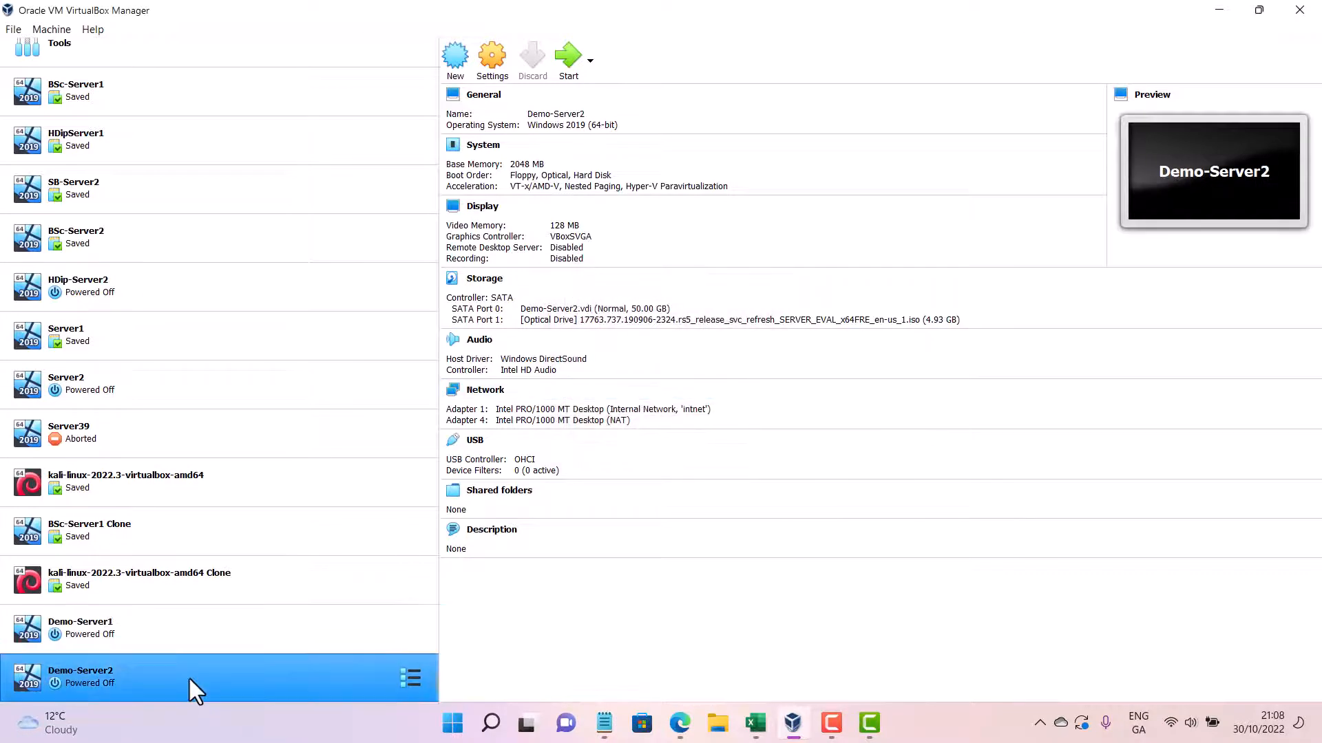
{"action": "left_click", "coordinate": [568, 58]}
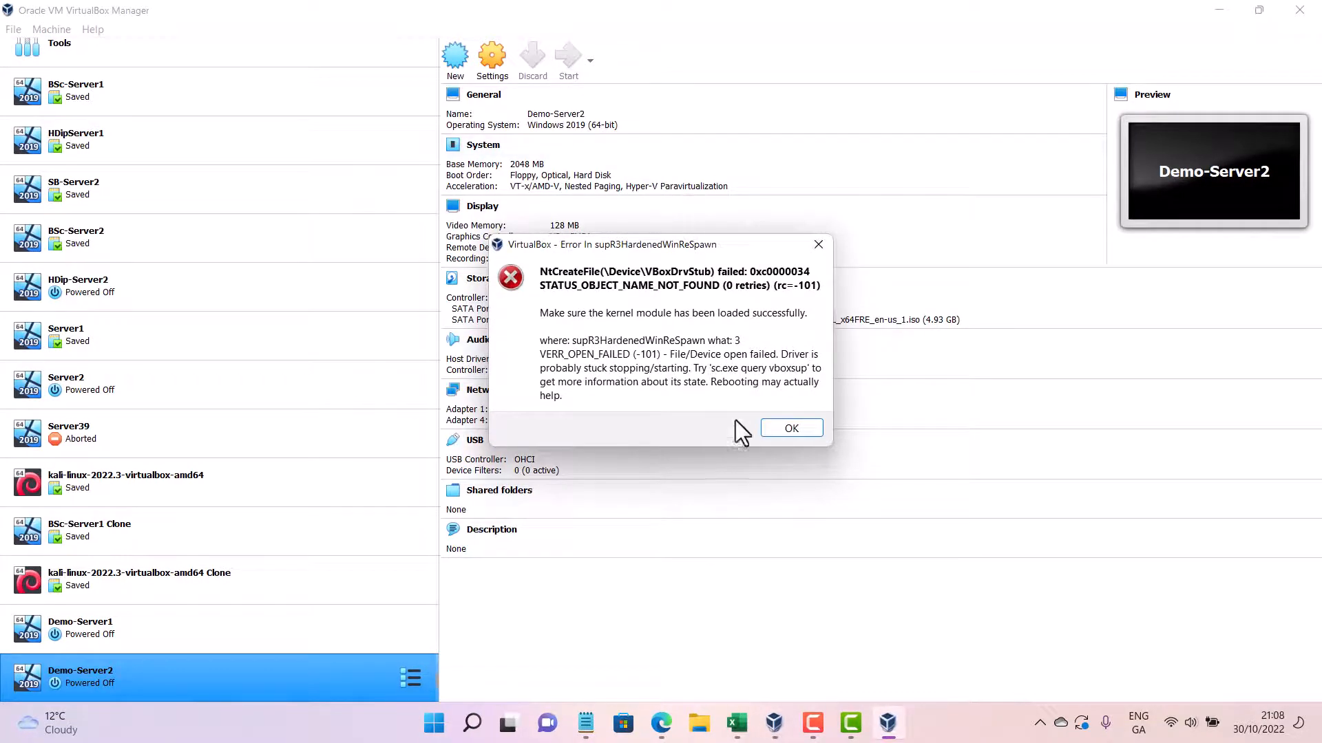
{"action": "left_click", "coordinate": [790, 428]}
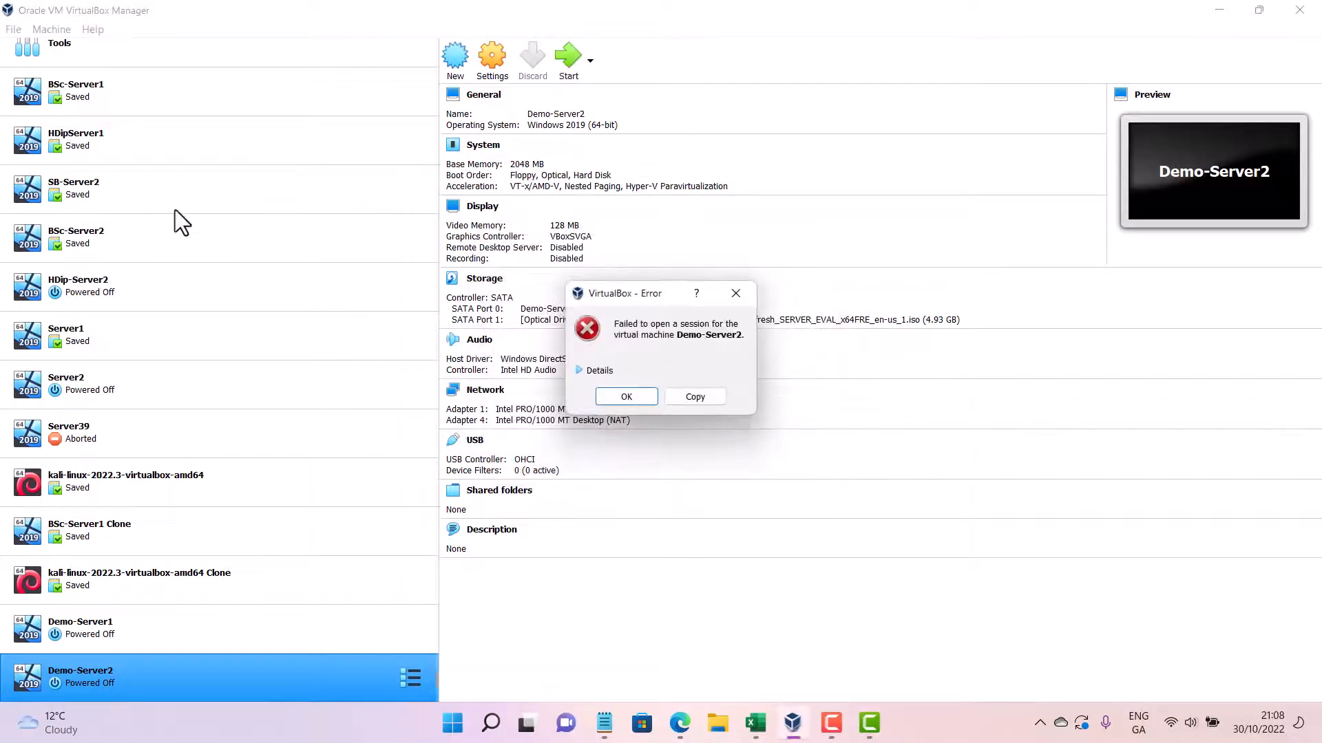
{"action": "left_click", "coordinate": [642, 395]}
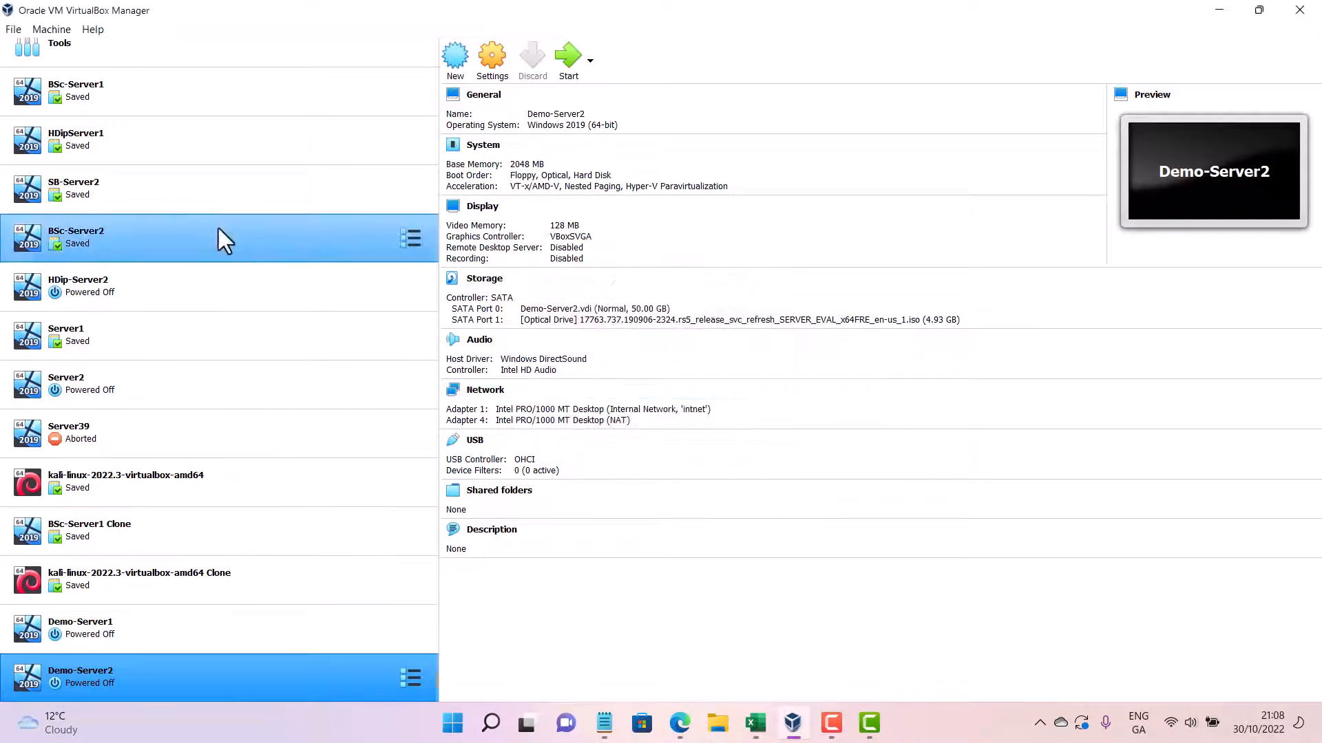
Try to start the existing Server1 virtual machine and close its error messages.
{"action": "left_click", "coordinate": [199, 102]}
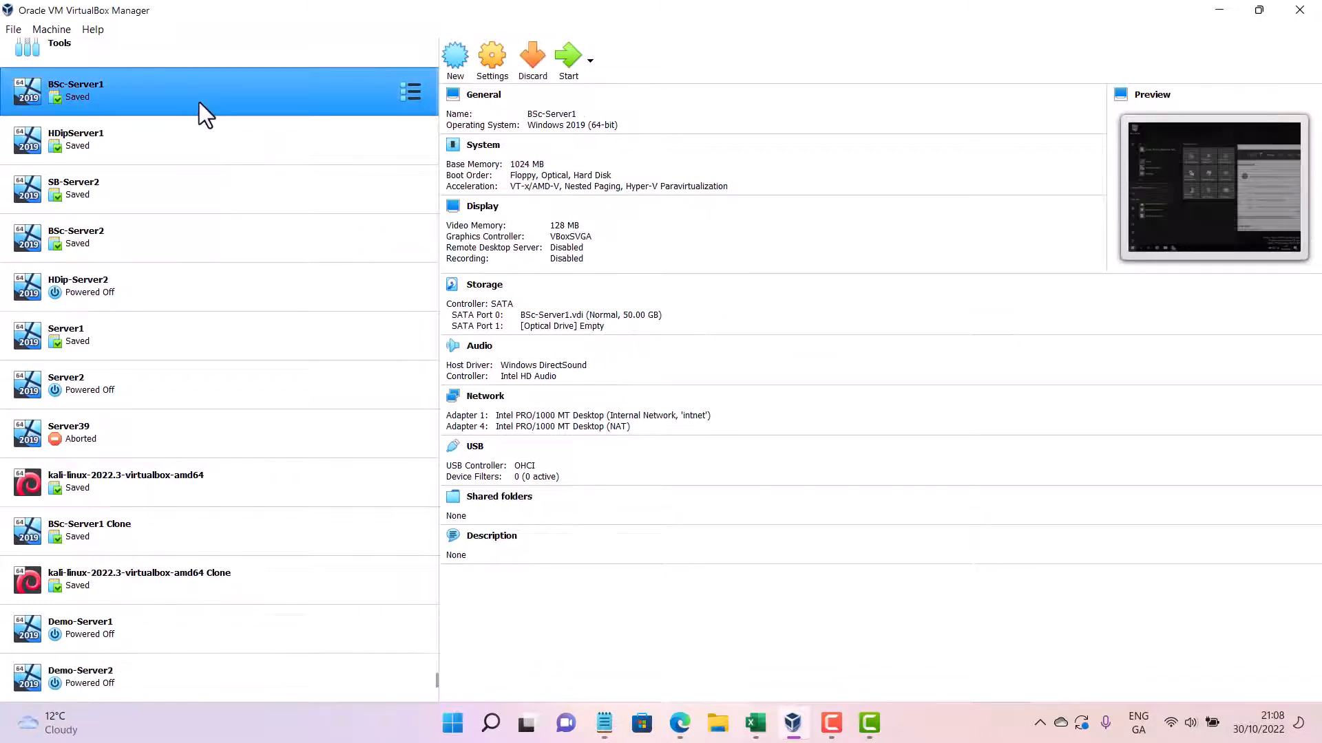
{"action": "left_click", "coordinate": [225, 324]}
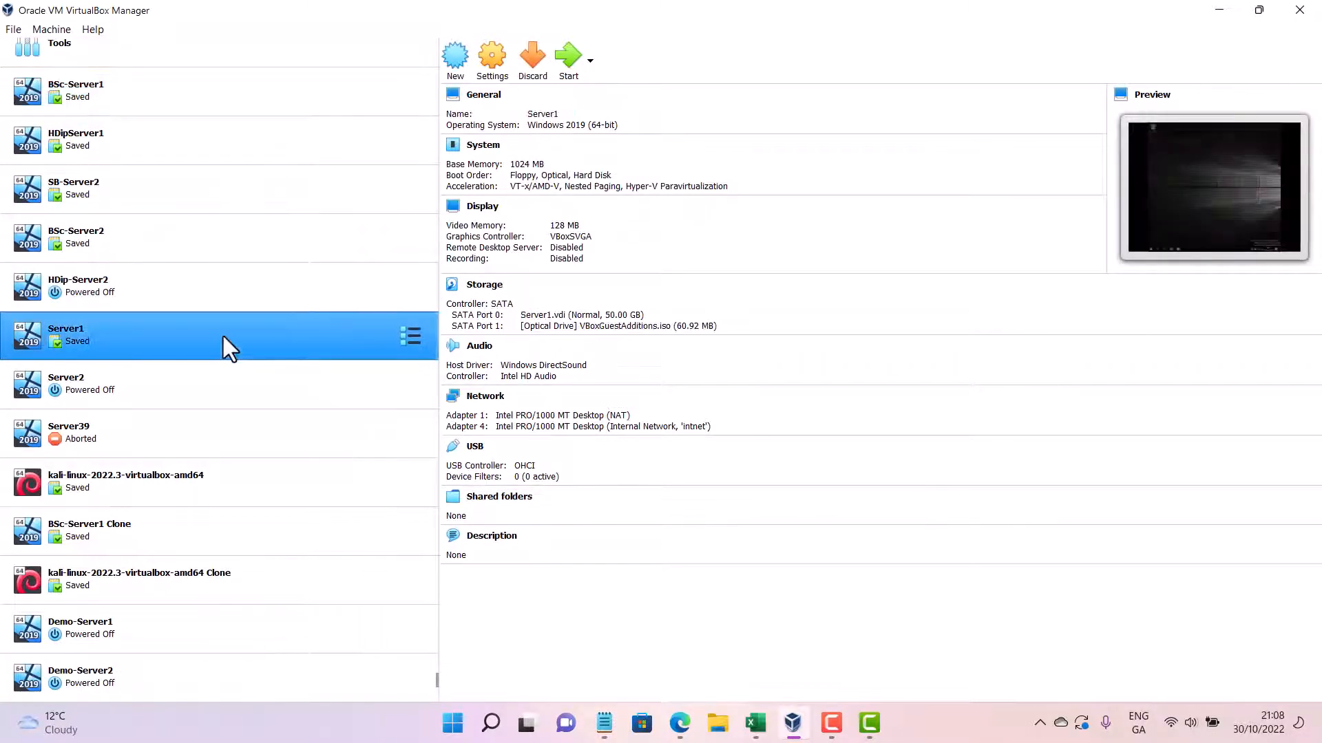
{"action": "left_click", "coordinate": [566, 61]}
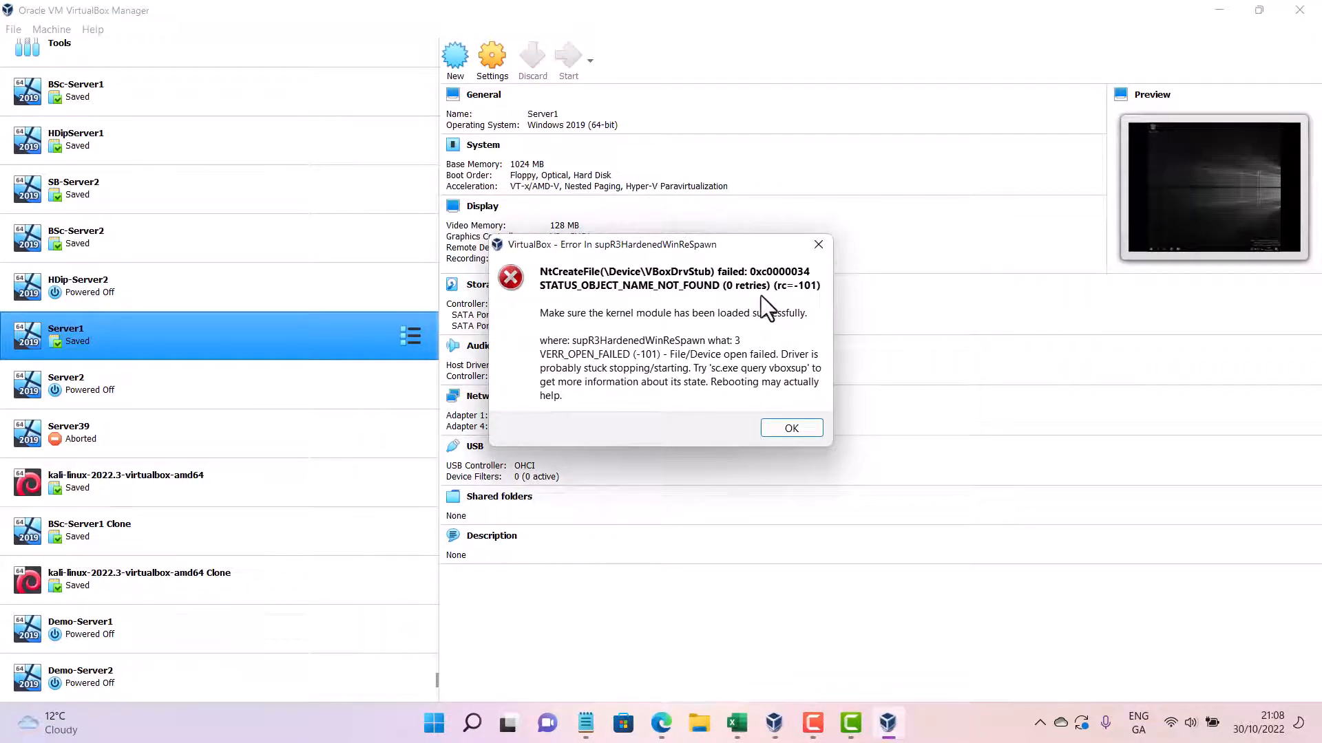
{"action": "left_click", "coordinate": [818, 245]}
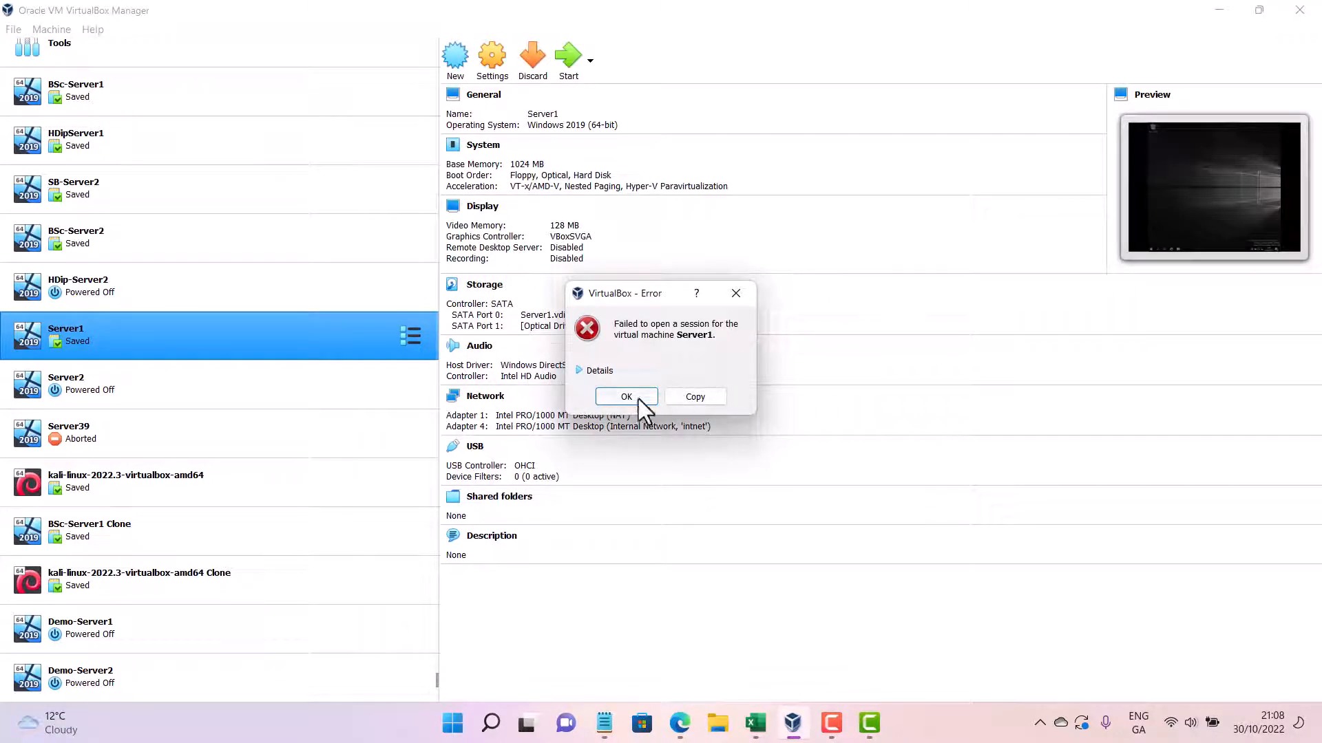
{"action": "left_click", "coordinate": [638, 399]}
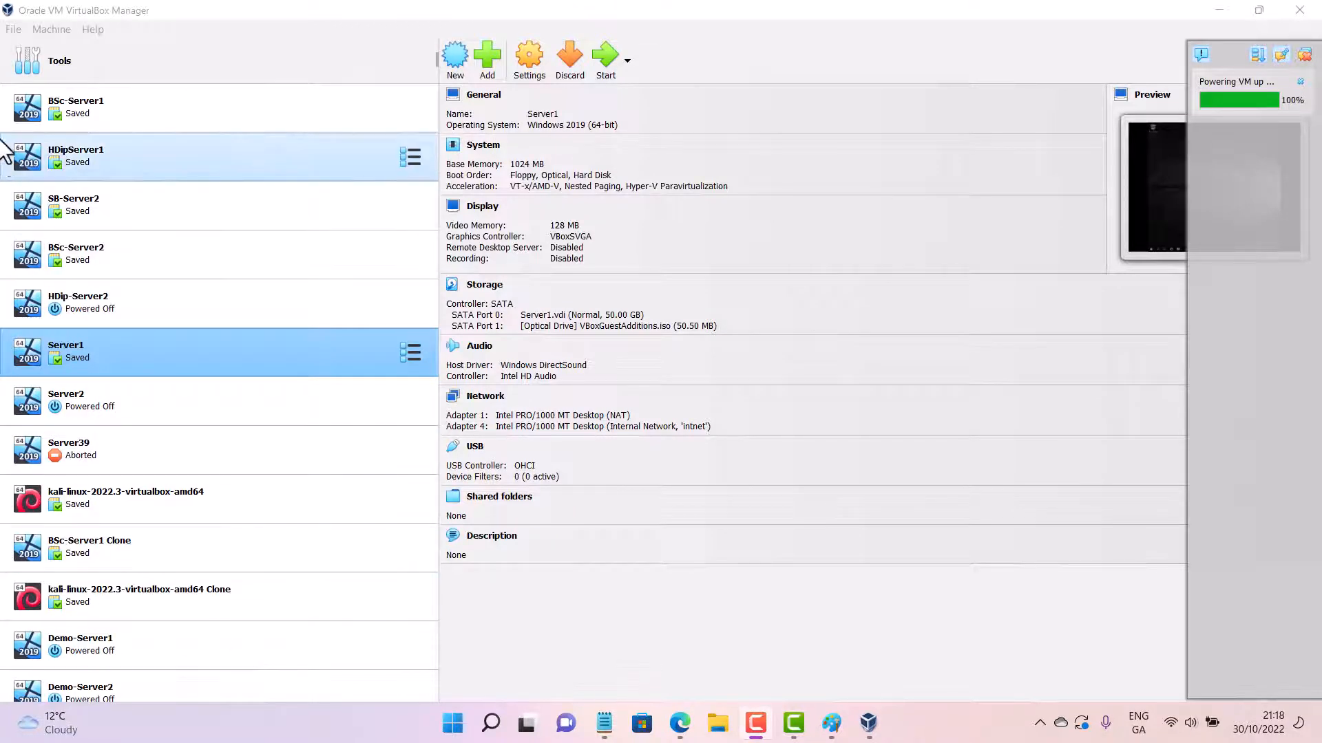
Check the installed VirtualBox version in its About information and close it.
{"action": "left_click", "coordinate": [85, 29]}
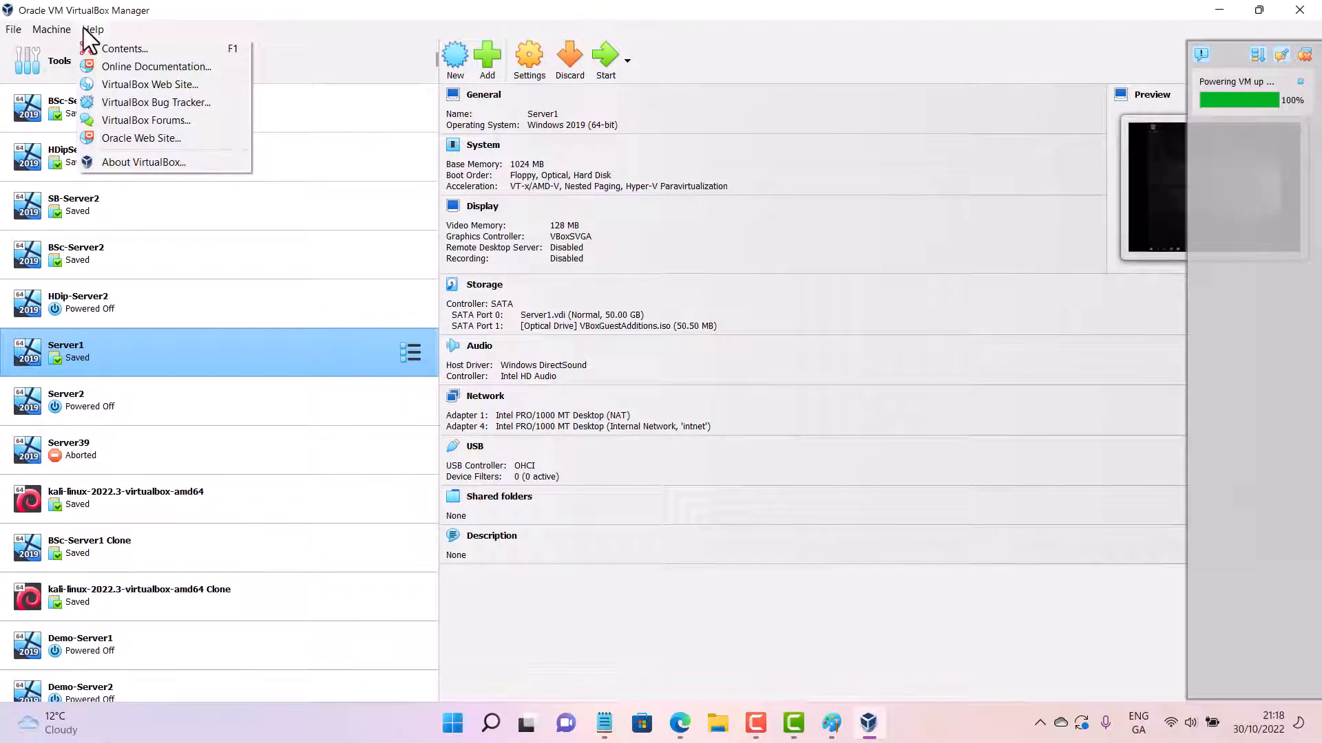
{"action": "left_click", "coordinate": [173, 162]}
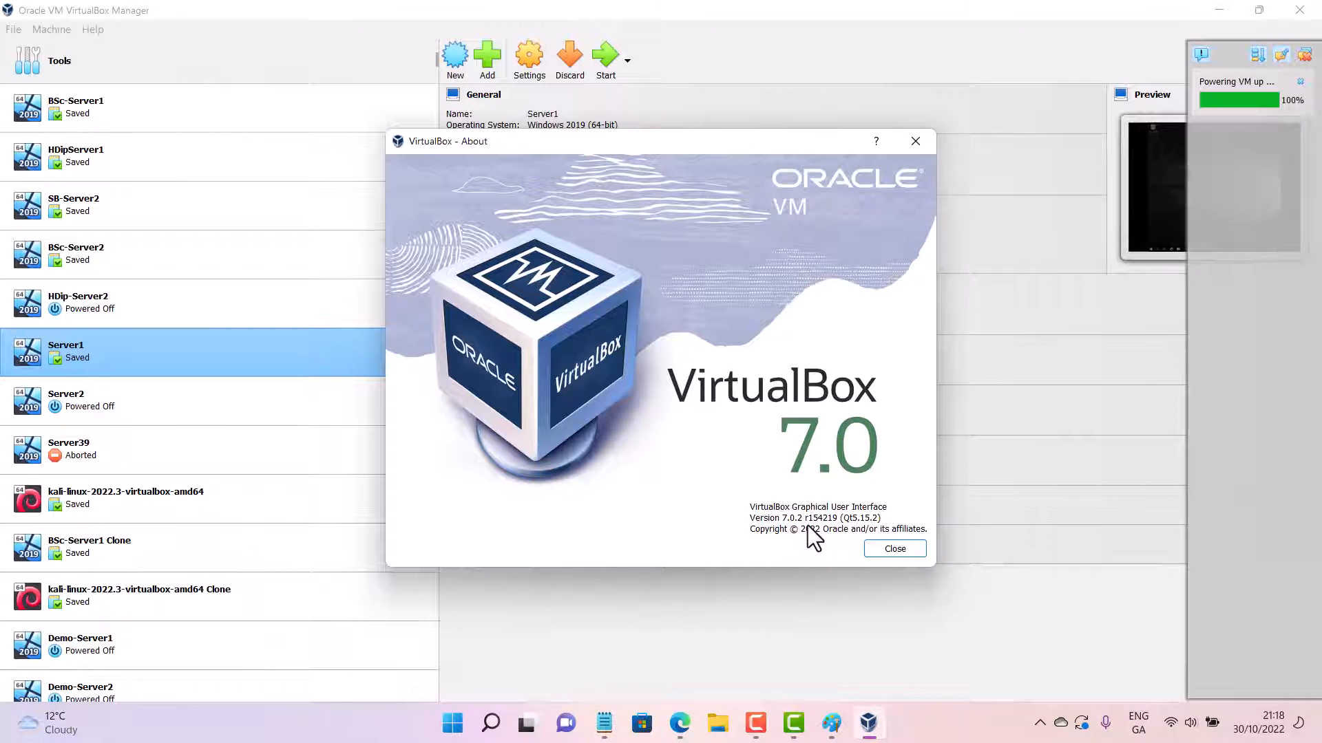
{"action": "left_click", "coordinate": [887, 548]}
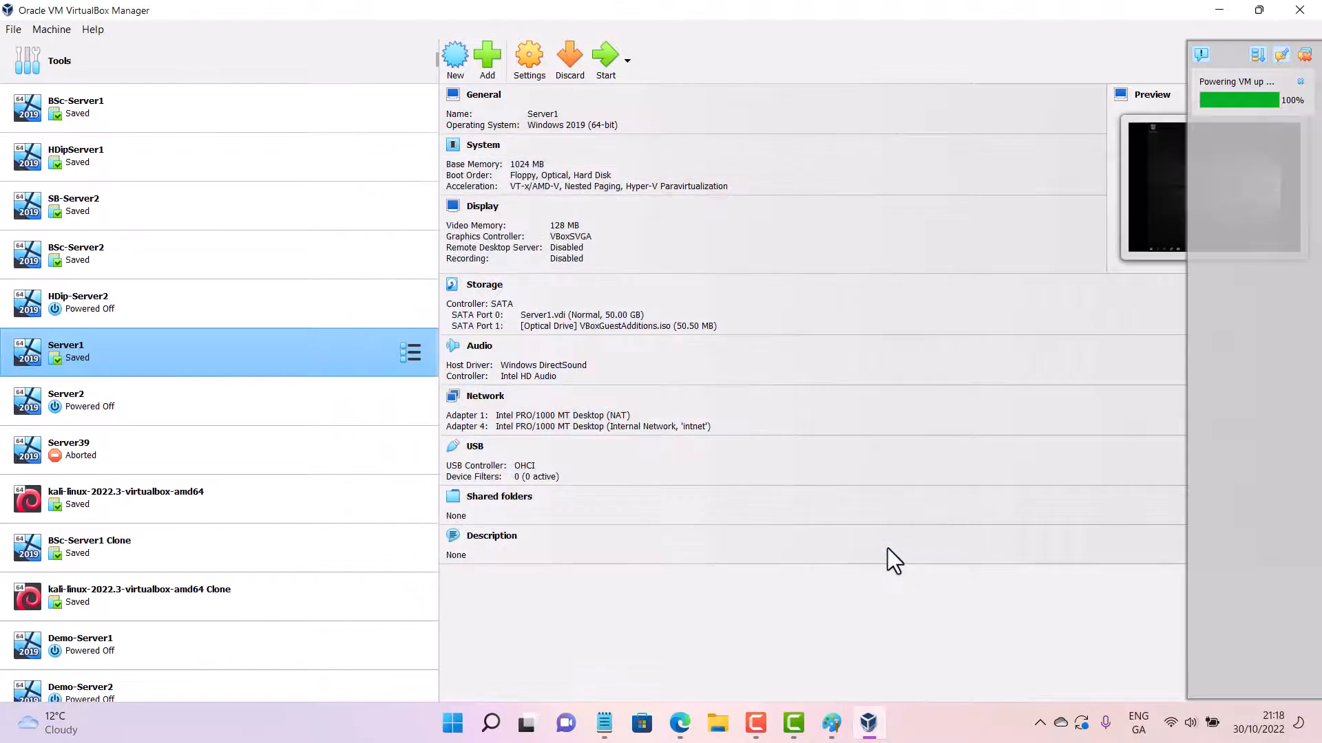
Review the Missing Dependencies screenshot in Paint, the Bing results for python core win32api and the DelftStack pywin32 instructions in Edge.
{"action": "left_click", "coordinate": [832, 724]}
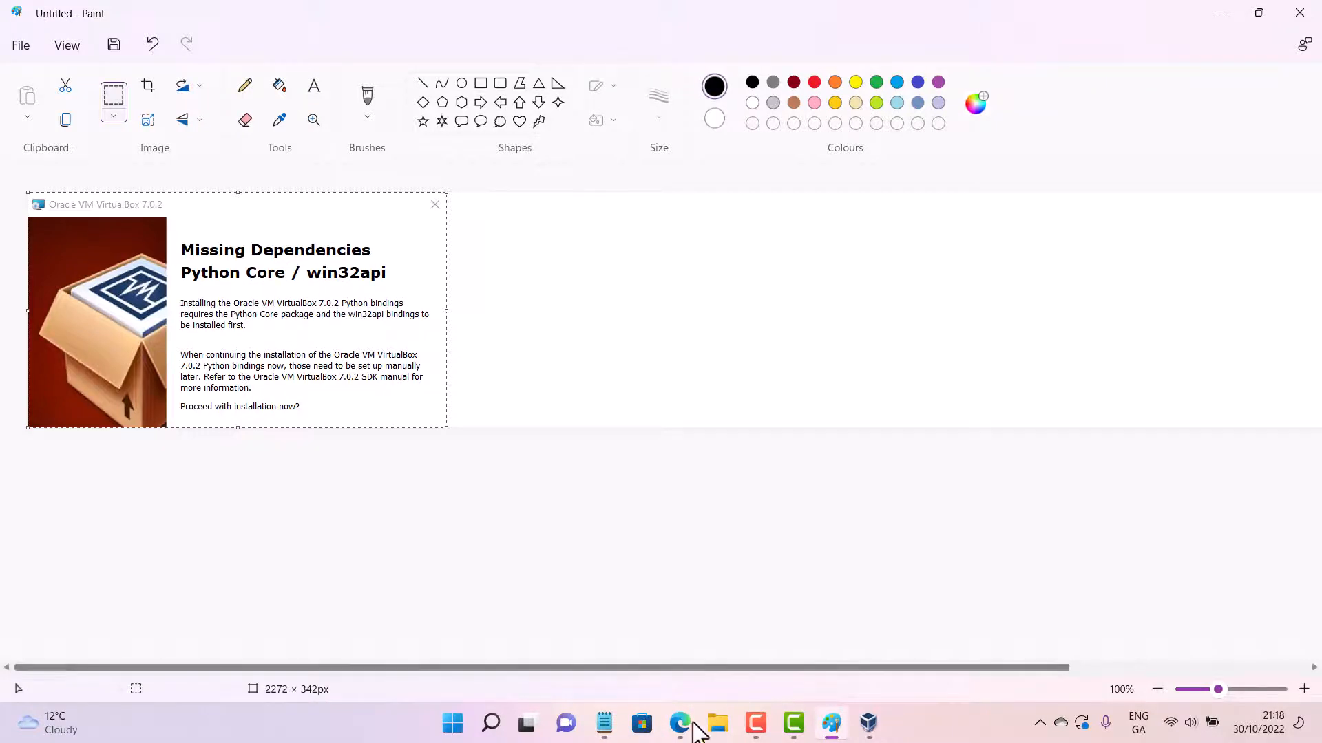
{"action": "left_click", "coordinate": [682, 724]}
{"action": "left_click", "coordinate": [933, 19]}
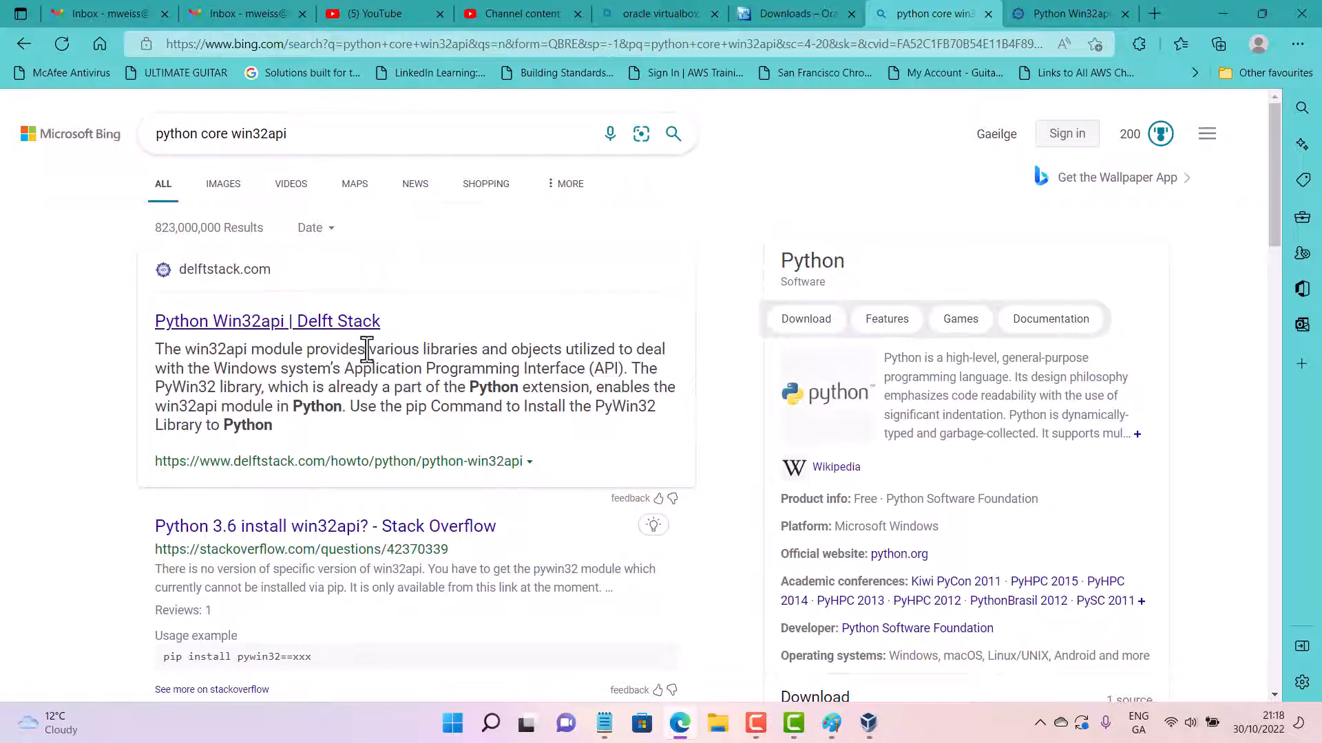
{"action": "left_click", "coordinate": [833, 729]}
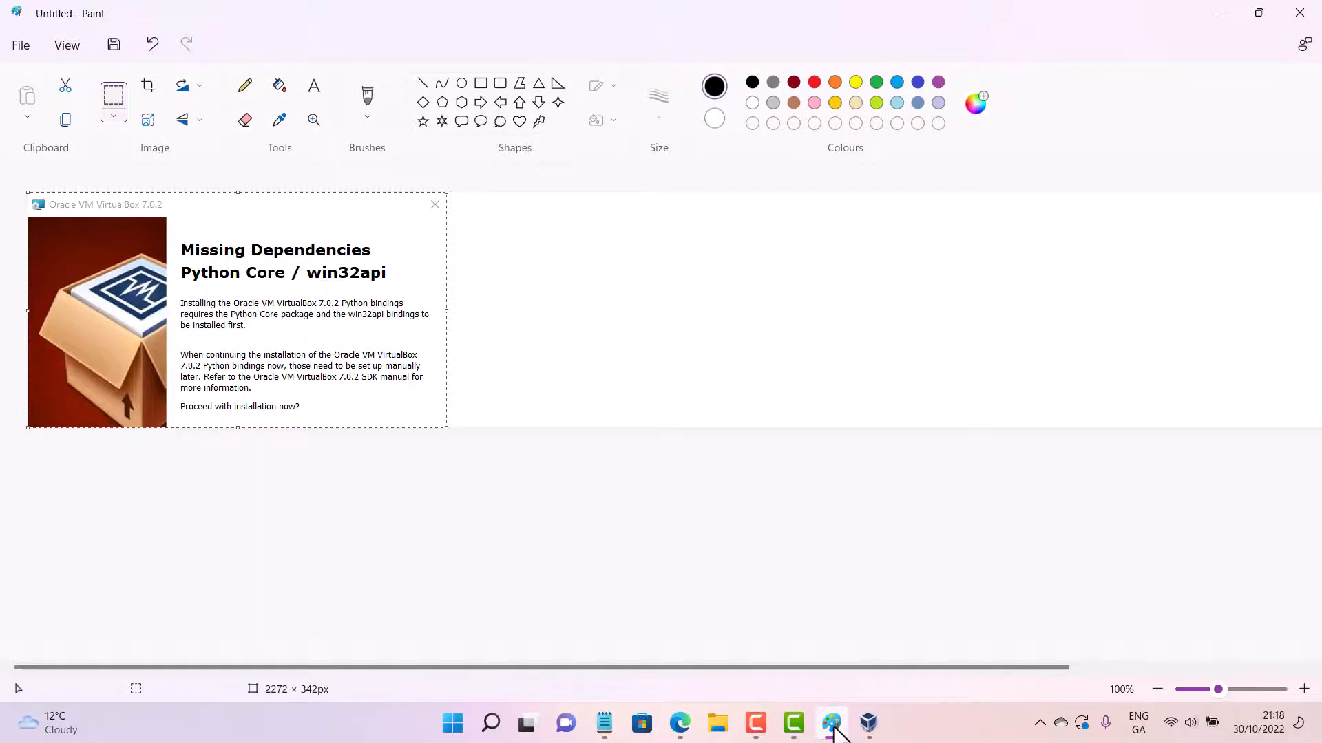
{"action": "left_click", "coordinate": [832, 725]}
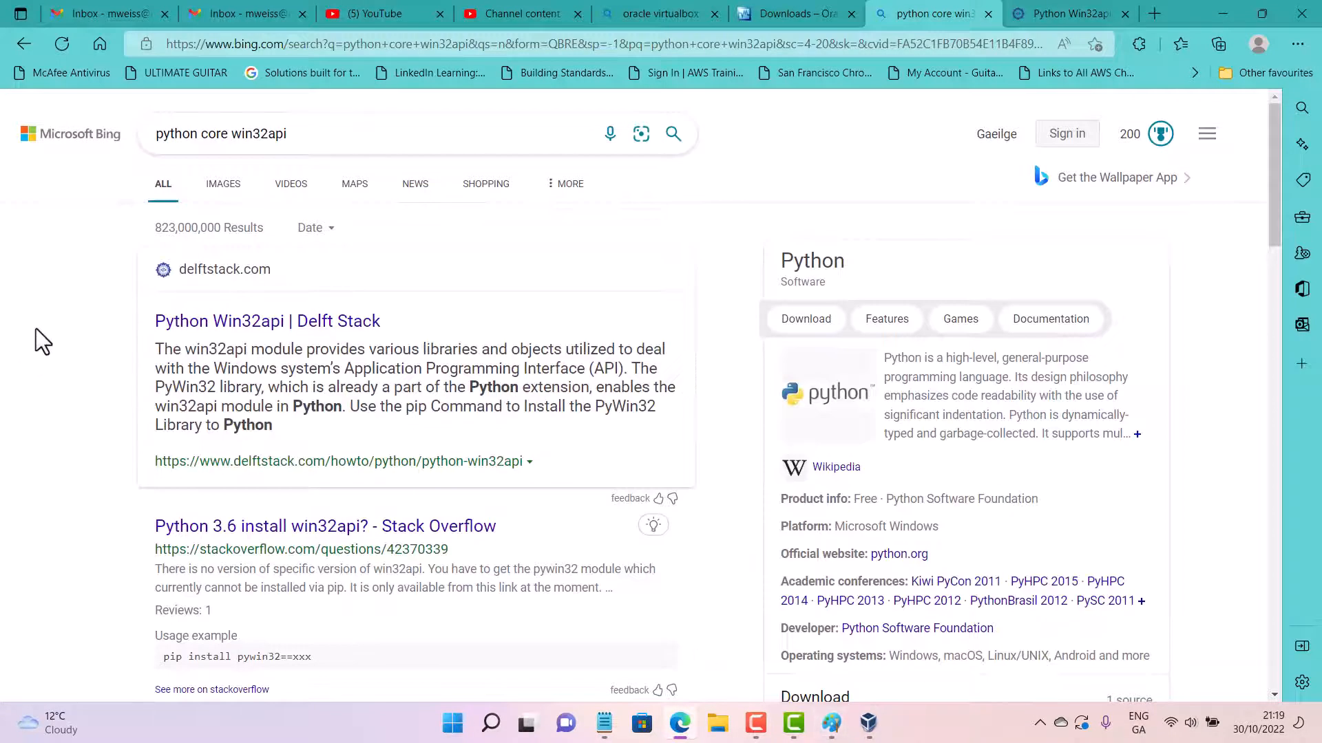
{"action": "left_click", "coordinate": [1071, 13]}
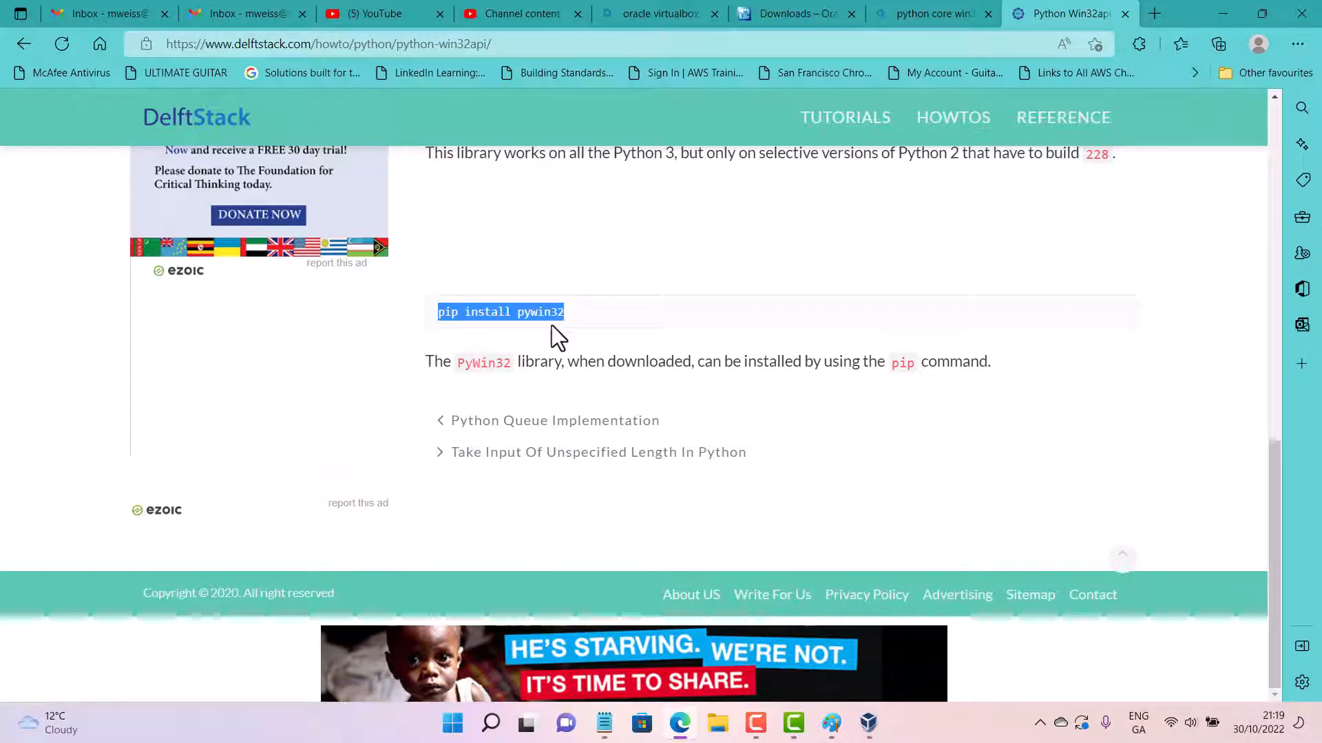
Enter python.exe -m pip install --upgrade pip in an administrator Command Prompt and close the window without running it.
{"action": "left_click", "coordinate": [491, 723]}
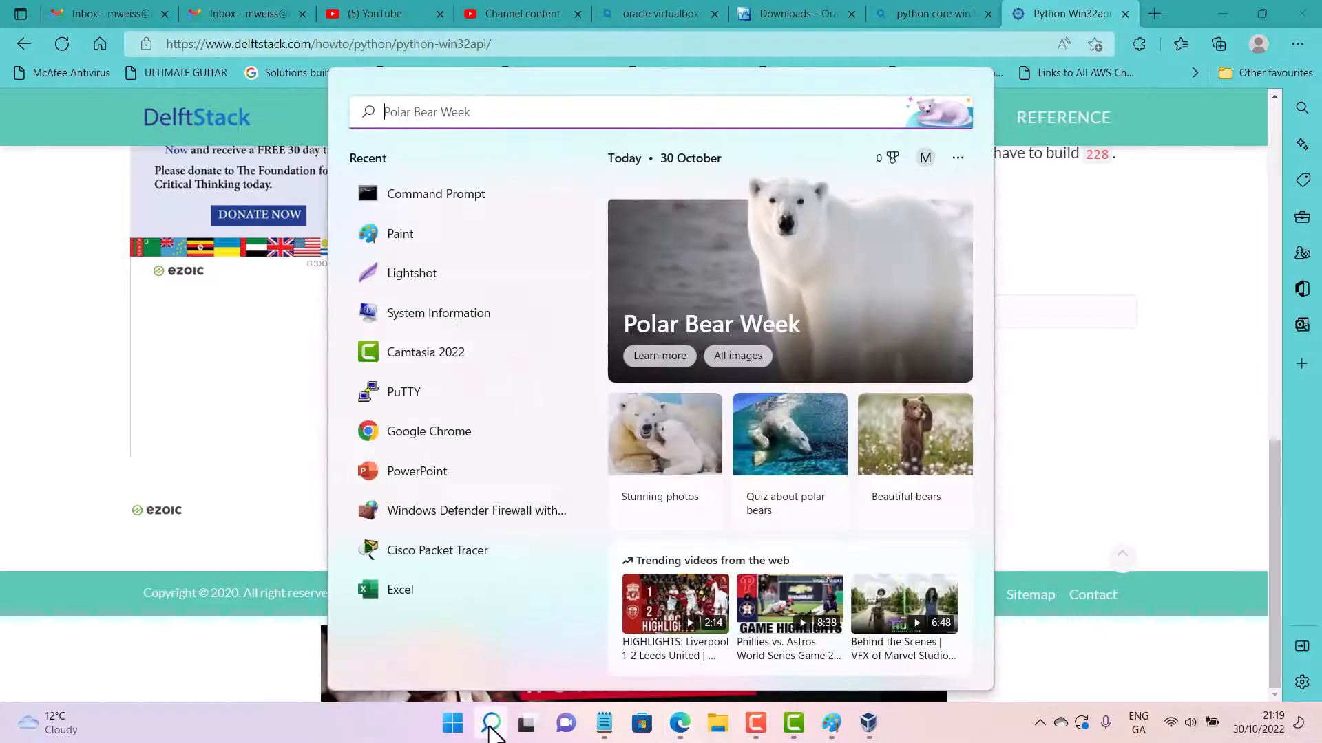
{"action": "right_click", "coordinate": [447, 196]}
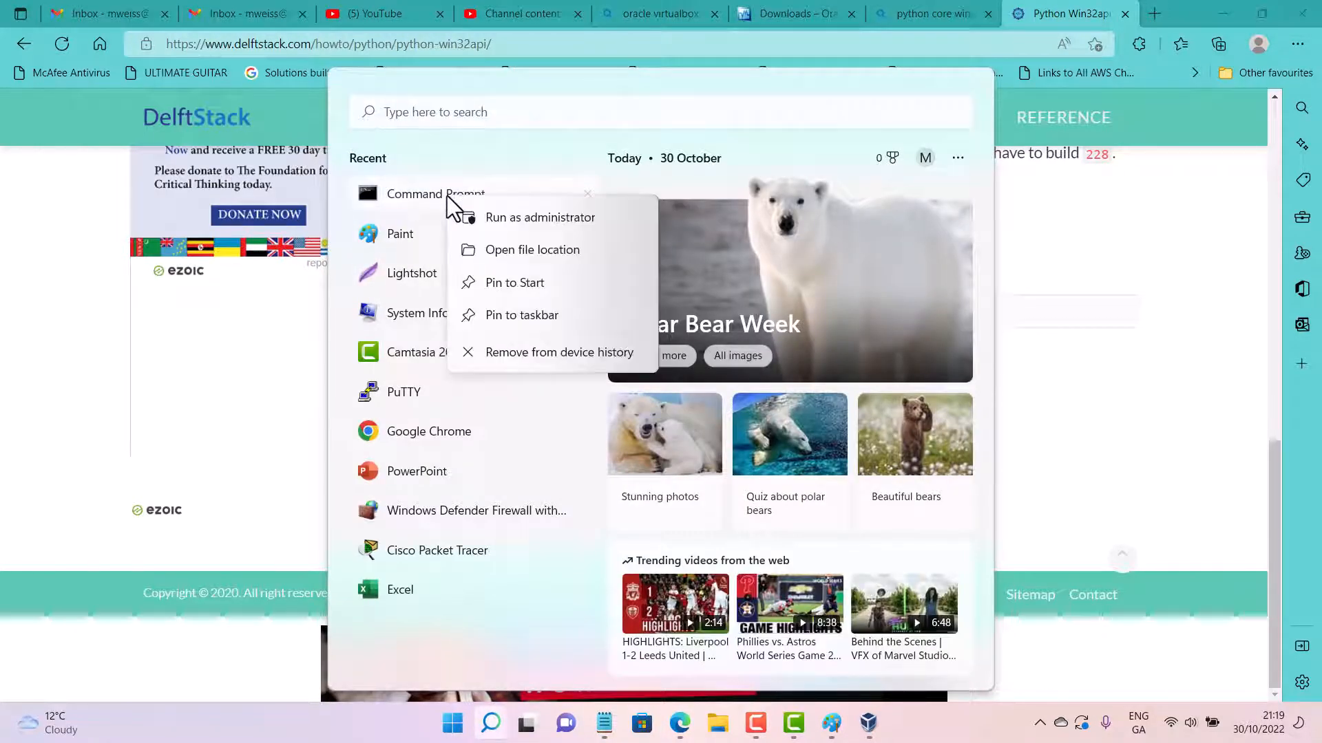
{"action": "left_click", "coordinate": [517, 221]}
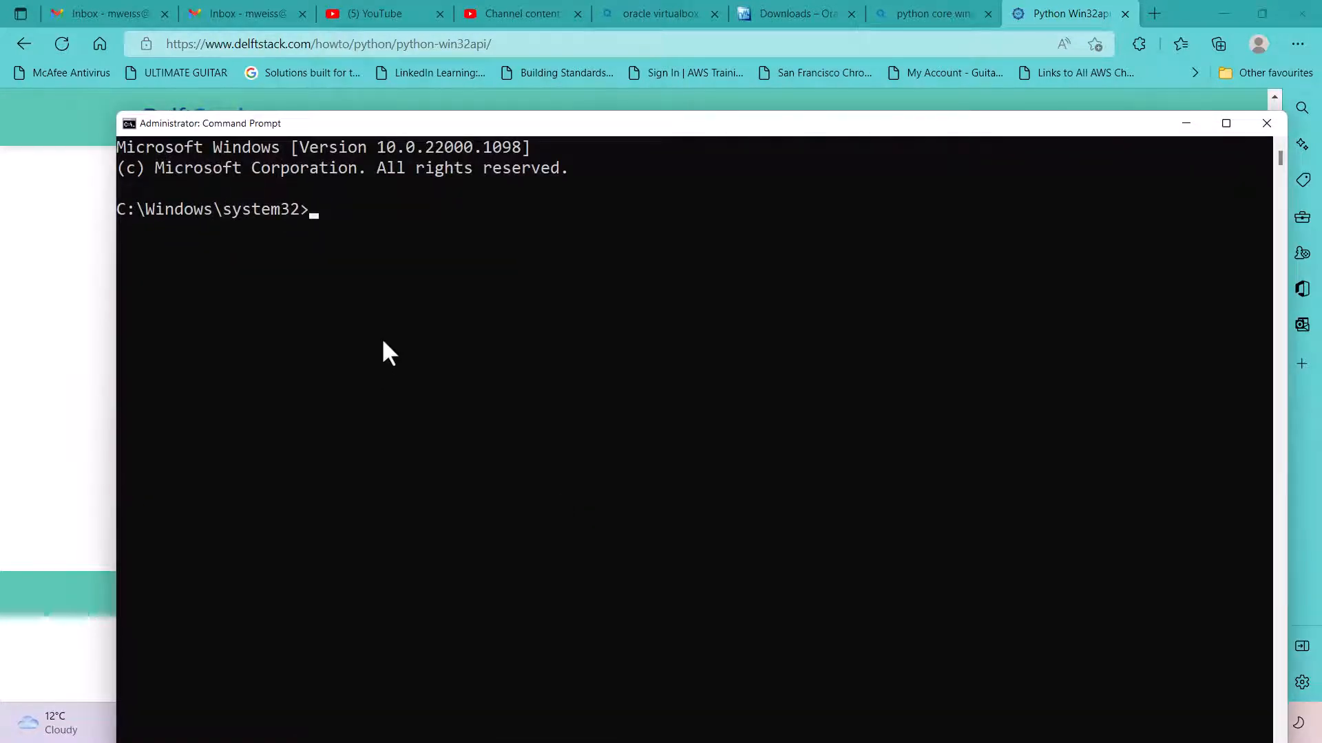
{"action": "type", "text": "python.exe -m pip install --upgrade pip"}
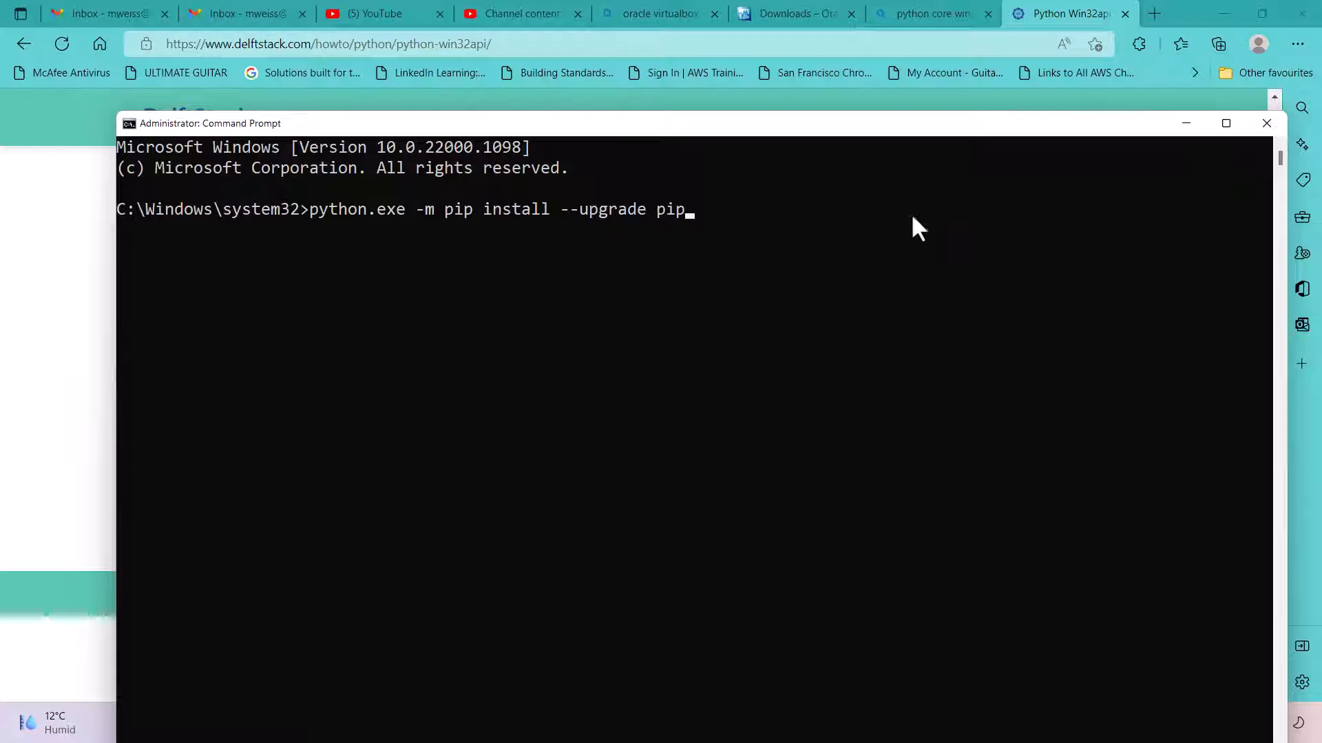
{"action": "left_click", "coordinate": [1265, 125]}
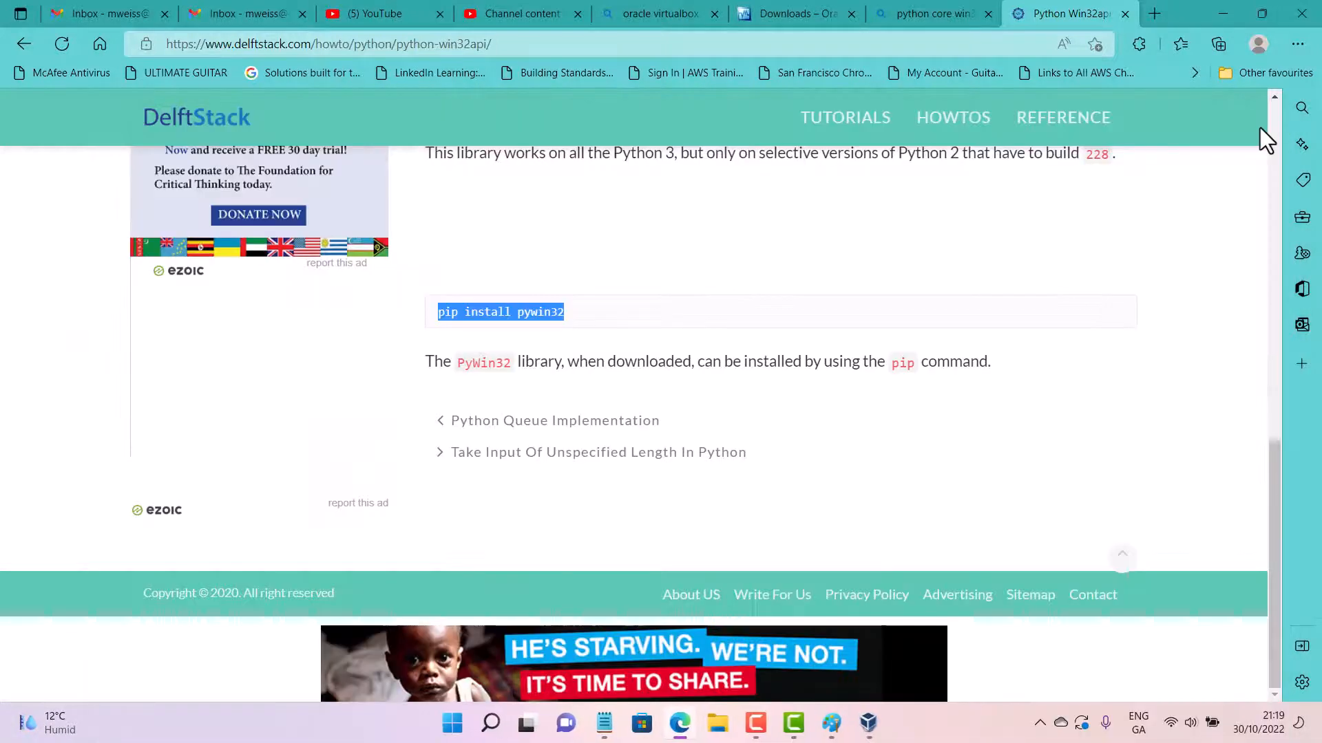
Close the Python win32api, VirtualBox downloads and related search pages, and minimize the browser to return to VirtualBox Manager.
{"action": "left_click", "coordinate": [1124, 15]}
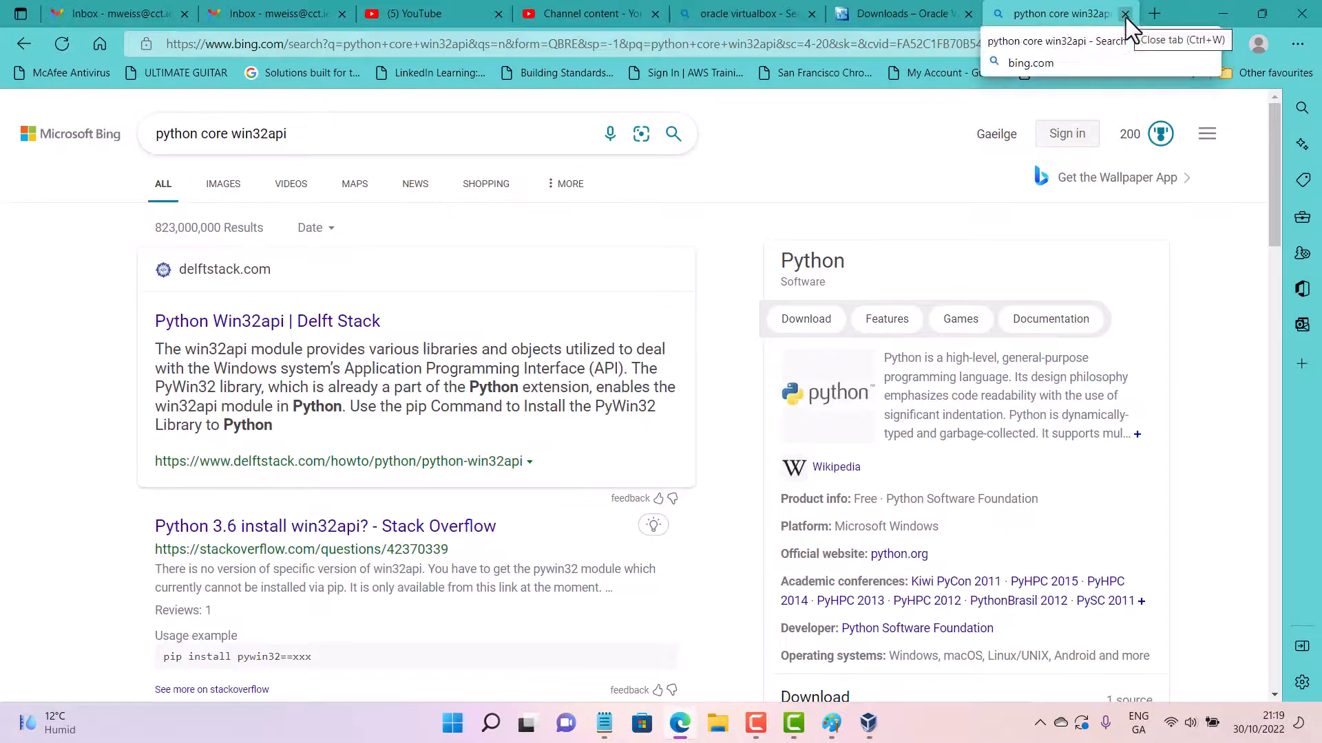
{"action": "left_click", "coordinate": [1126, 16]}
{"action": "left_click", "coordinate": [1125, 15]}
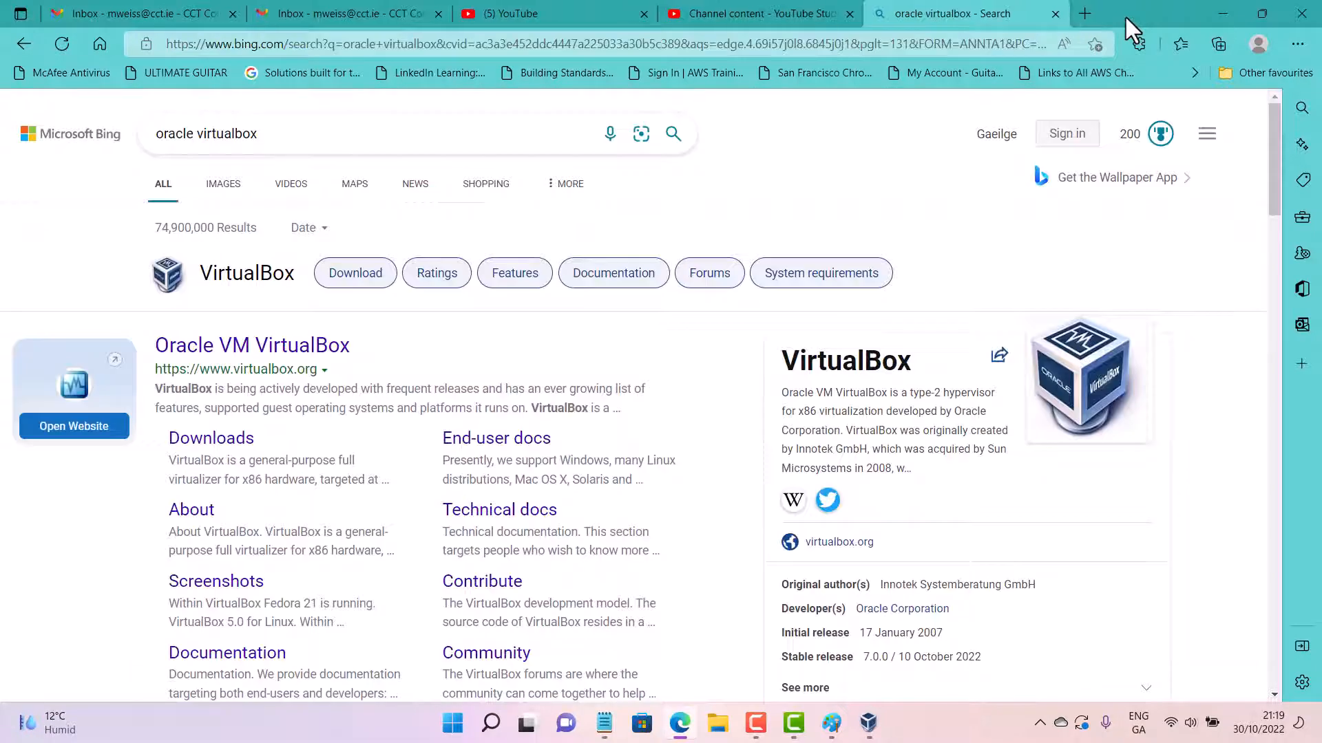
{"action": "left_click", "coordinate": [1053, 15]}
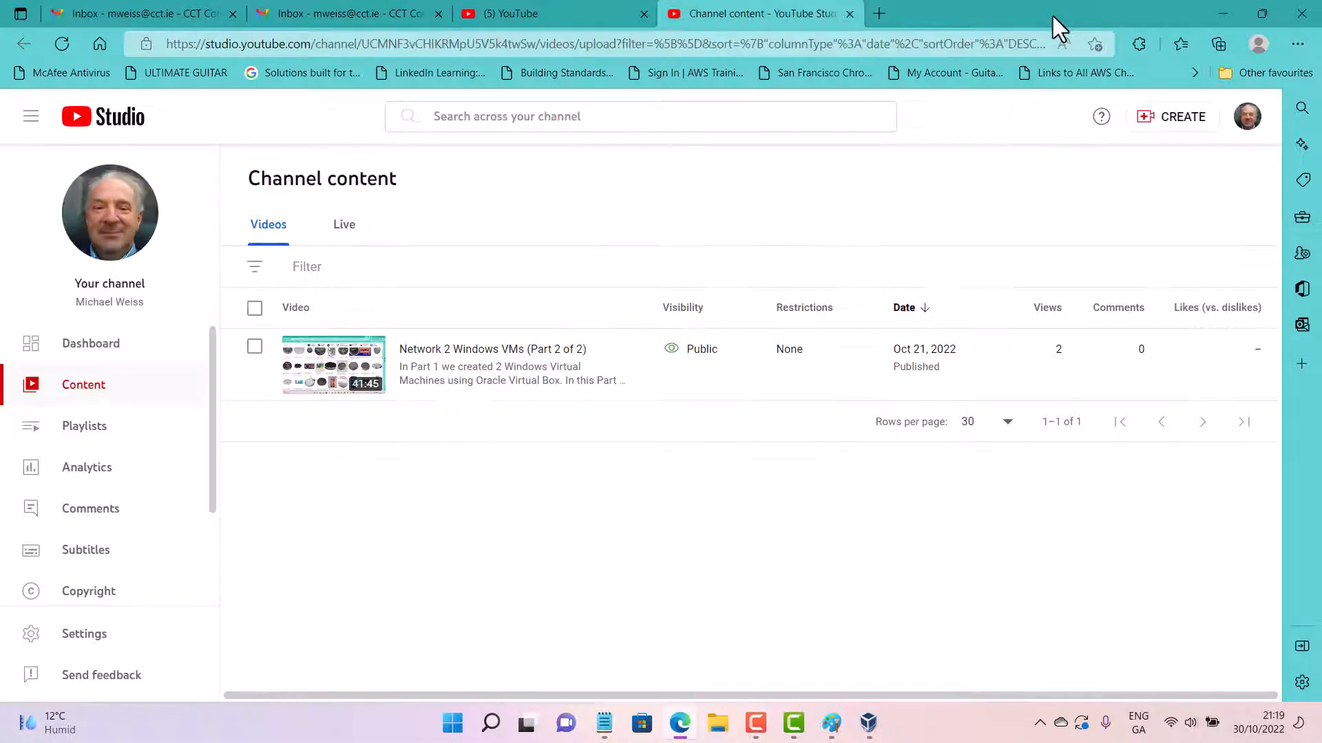
{"action": "left_click", "coordinate": [1222, 14]}
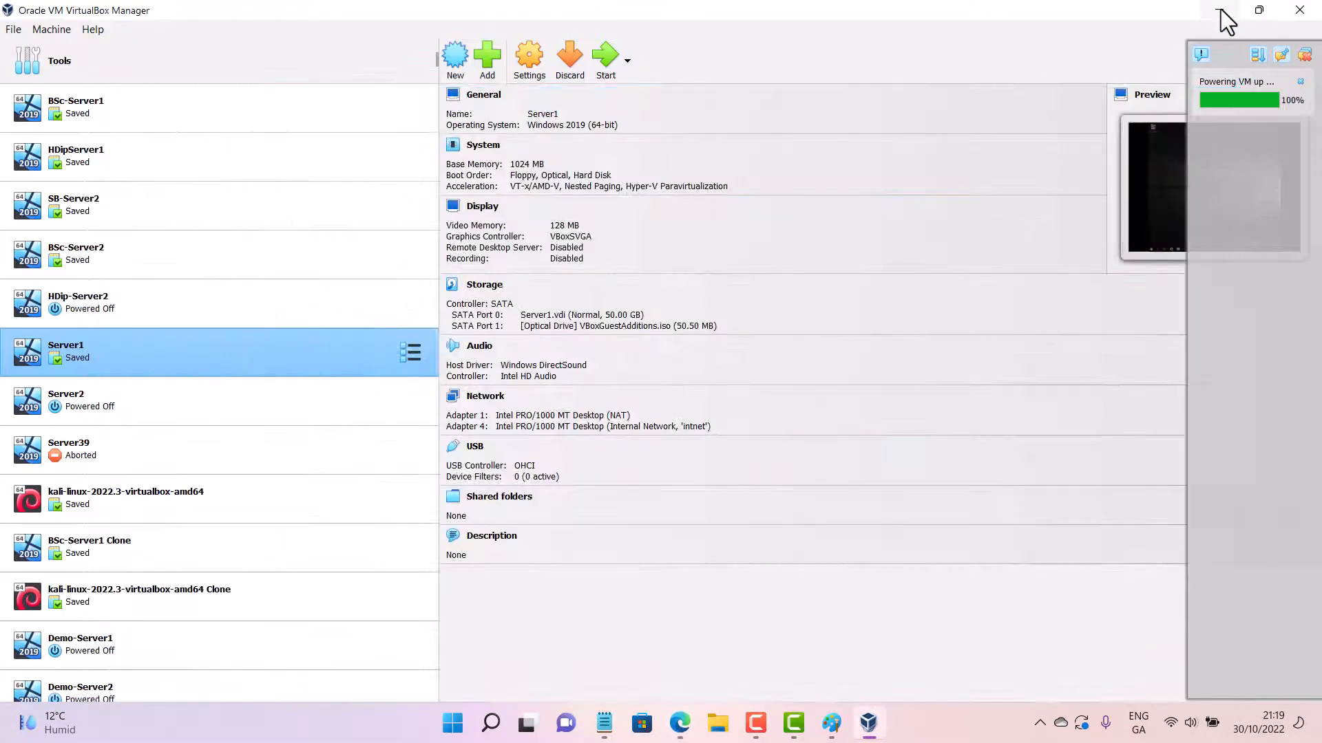
Start the Demo-Server1 virtual machine and maximize its window.
{"action": "scroll", "coordinate": [234, 654], "scroll_direction": "down", "scroll_amount": 1}
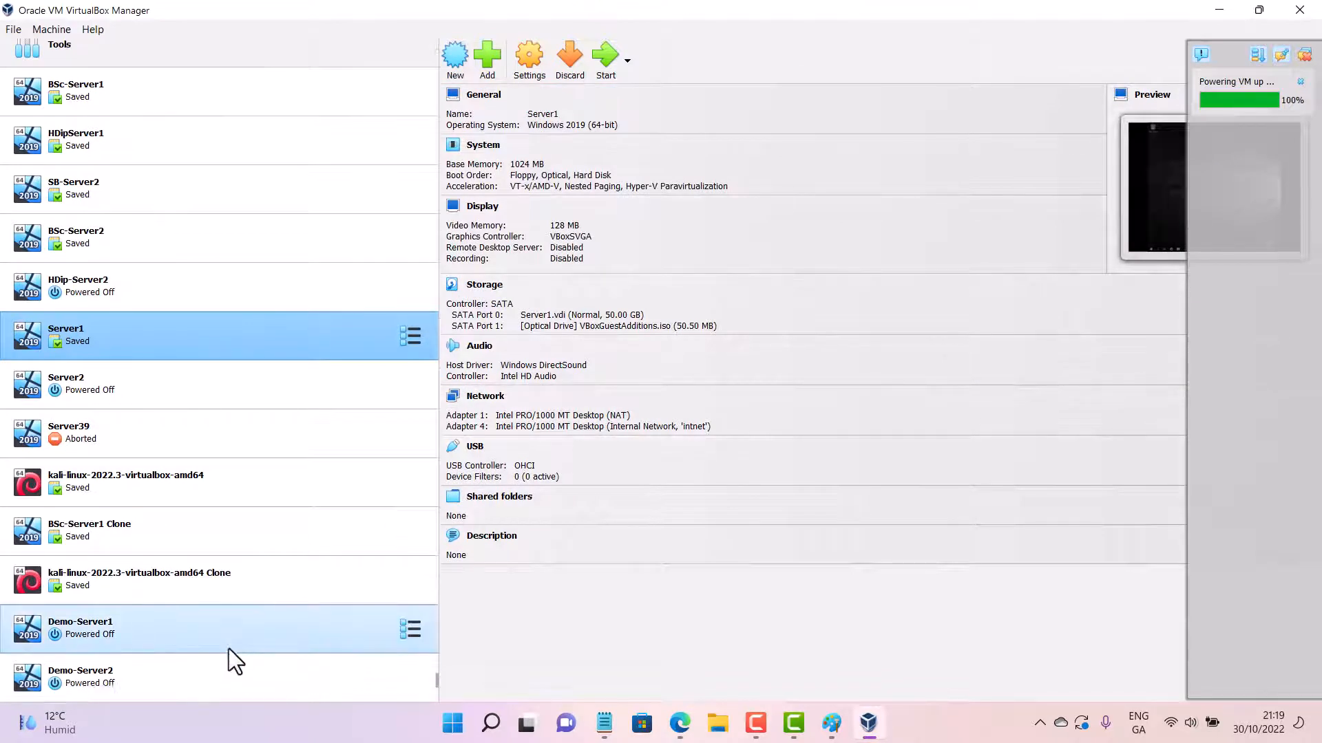
{"action": "left_click", "coordinate": [236, 625]}
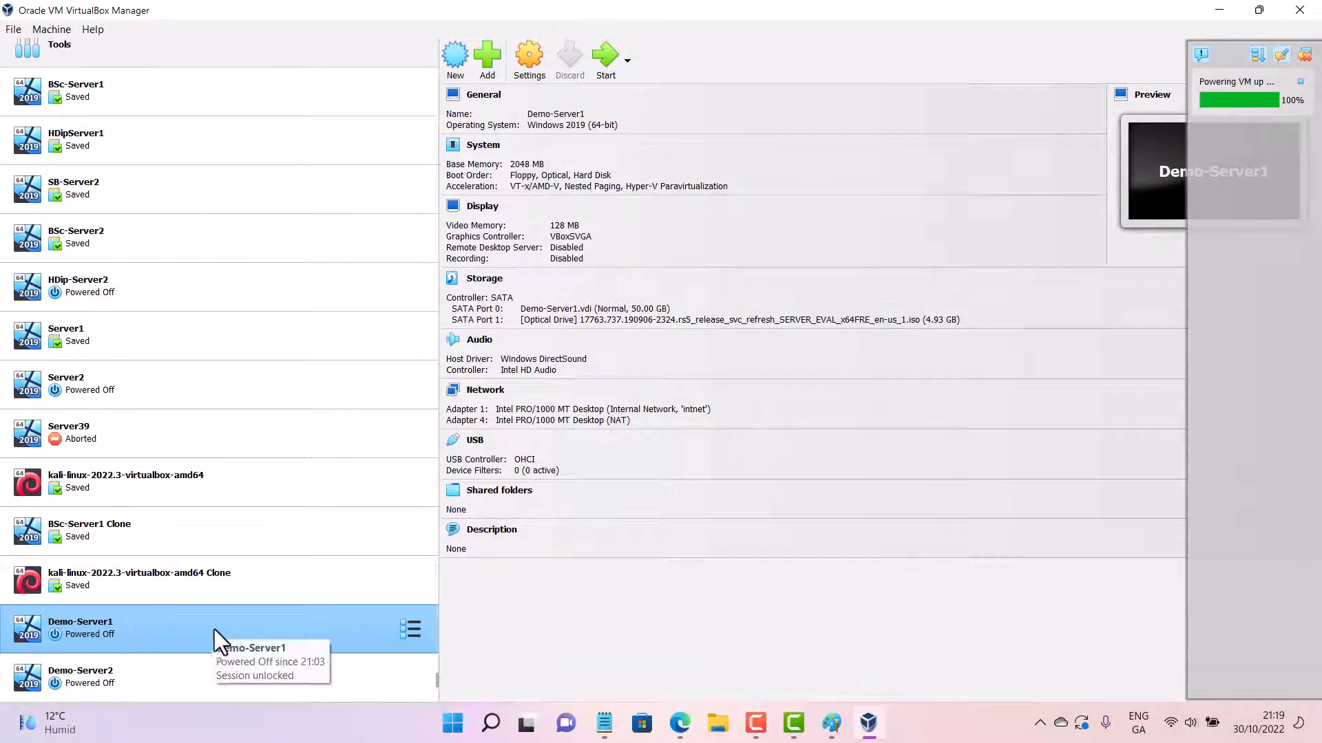
{"action": "left_click", "coordinate": [609, 60]}
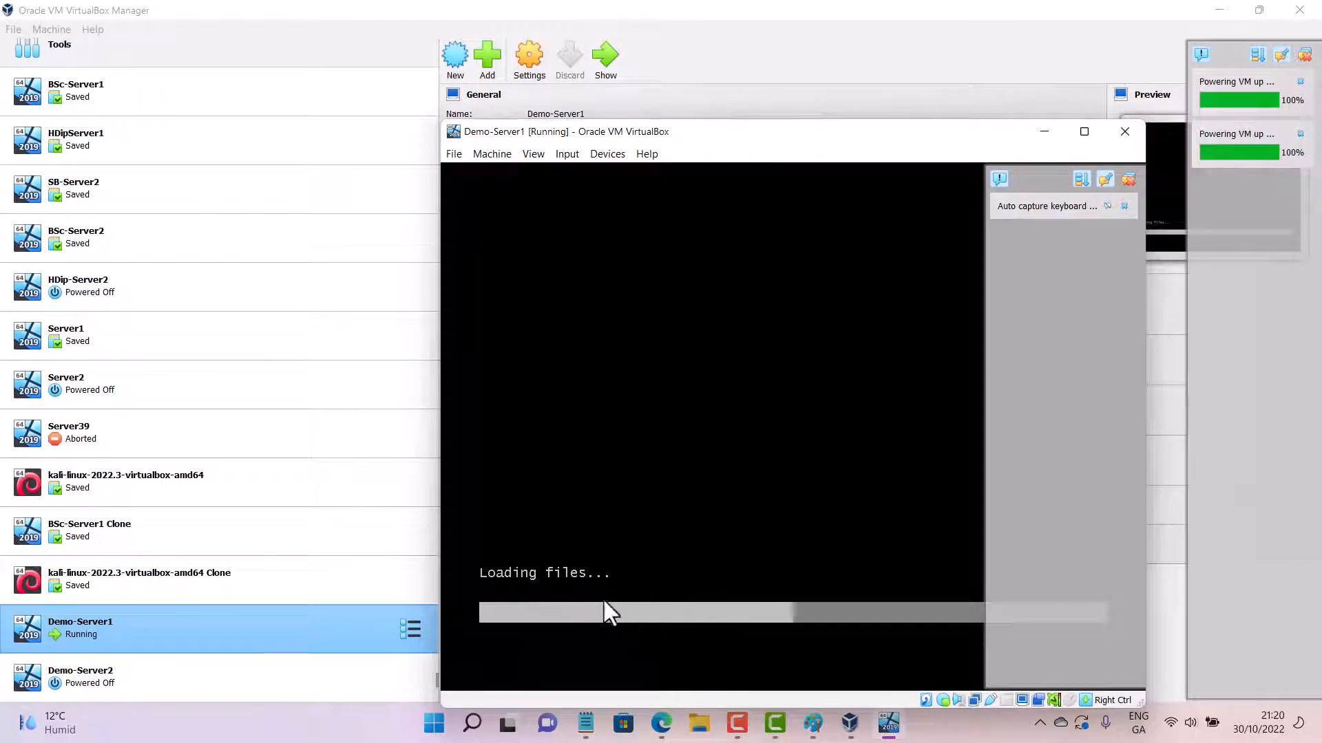
{"action": "left_click", "coordinate": [1083, 132]}
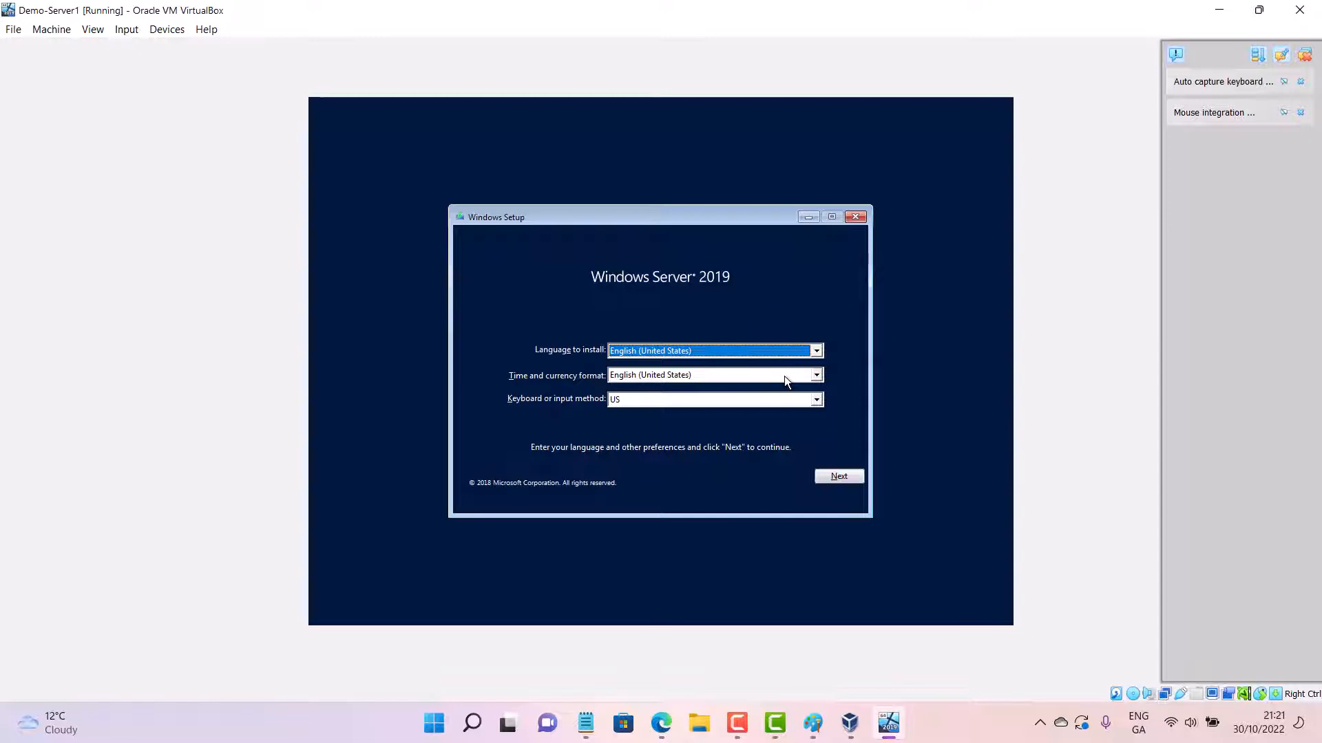
Set the Windows Setup time and currency format to English (Ireland) and continue with the language preferences.
{"action": "left_click", "coordinate": [690, 377]}
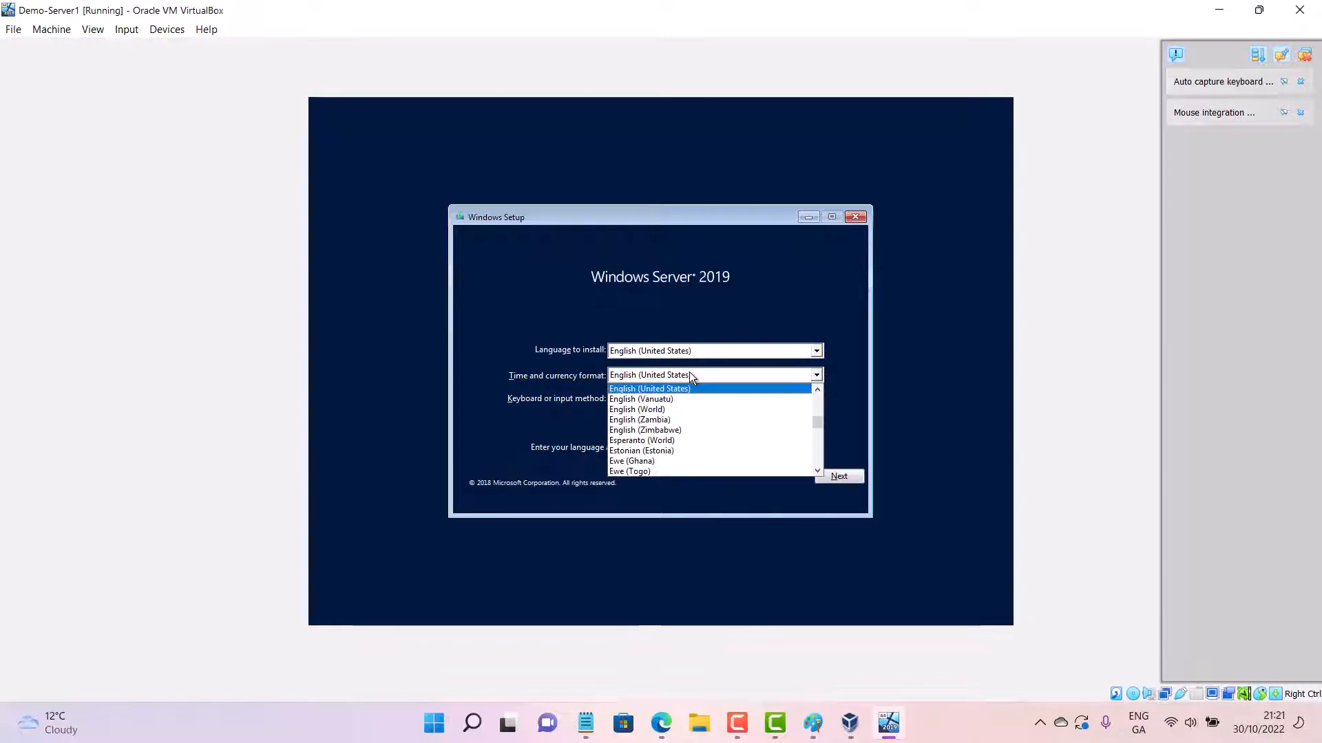
{"action": "left_click", "coordinate": [819, 390]}
{"action": "left_click", "coordinate": [818, 390]}
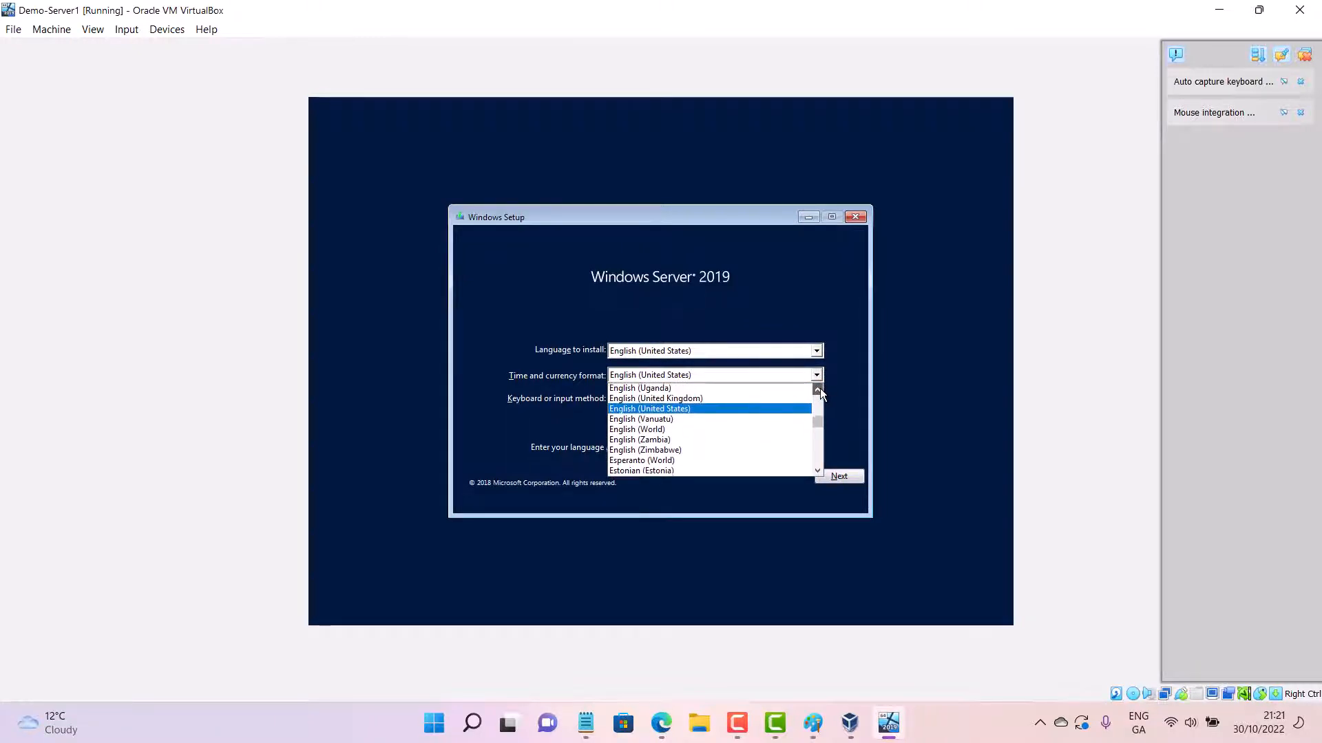
{"action": "left_click", "coordinate": [818, 390]}
{"action": "left_click", "coordinate": [818, 390]}
{"action": "left_click", "coordinate": [818, 390]}
{"action": "left_click", "coordinate": [818, 390]}
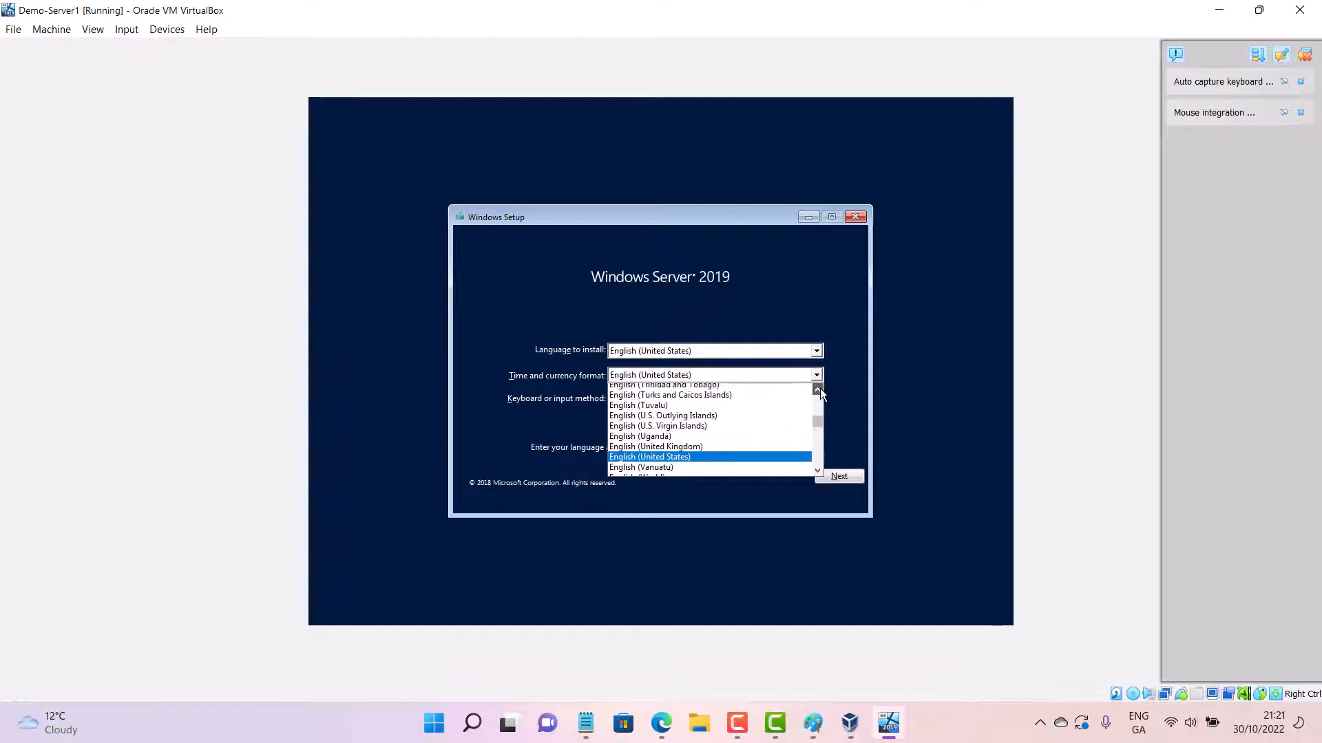
{"action": "left_click", "coordinate": [819, 391]}
{"action": "left_click", "coordinate": [818, 390]}
{"action": "left_click", "coordinate": [818, 391]}
{"action": "left_click", "coordinate": [818, 391]}
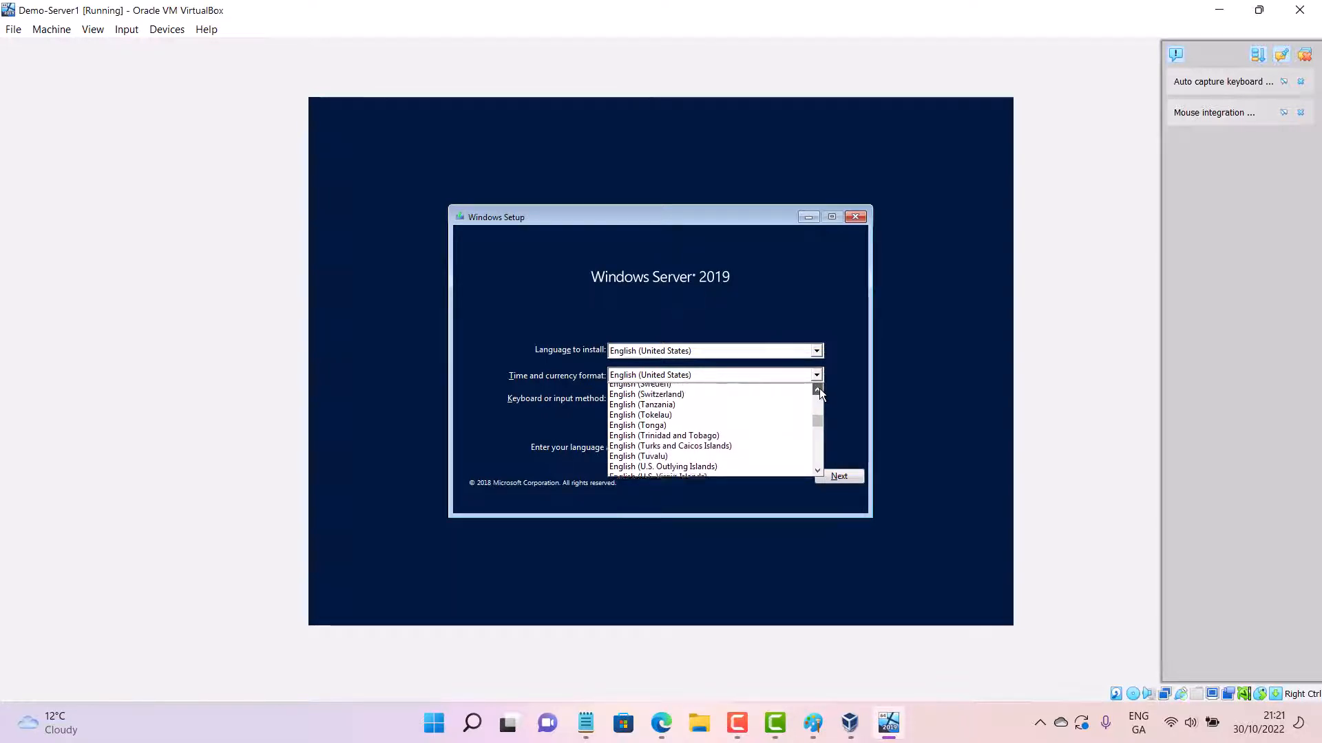
{"action": "left_click", "coordinate": [818, 390]}
{"action": "left_click", "coordinate": [818, 390]}
{"action": "left_click", "coordinate": [818, 390]}
{"action": "left_click", "coordinate": [818, 390]}
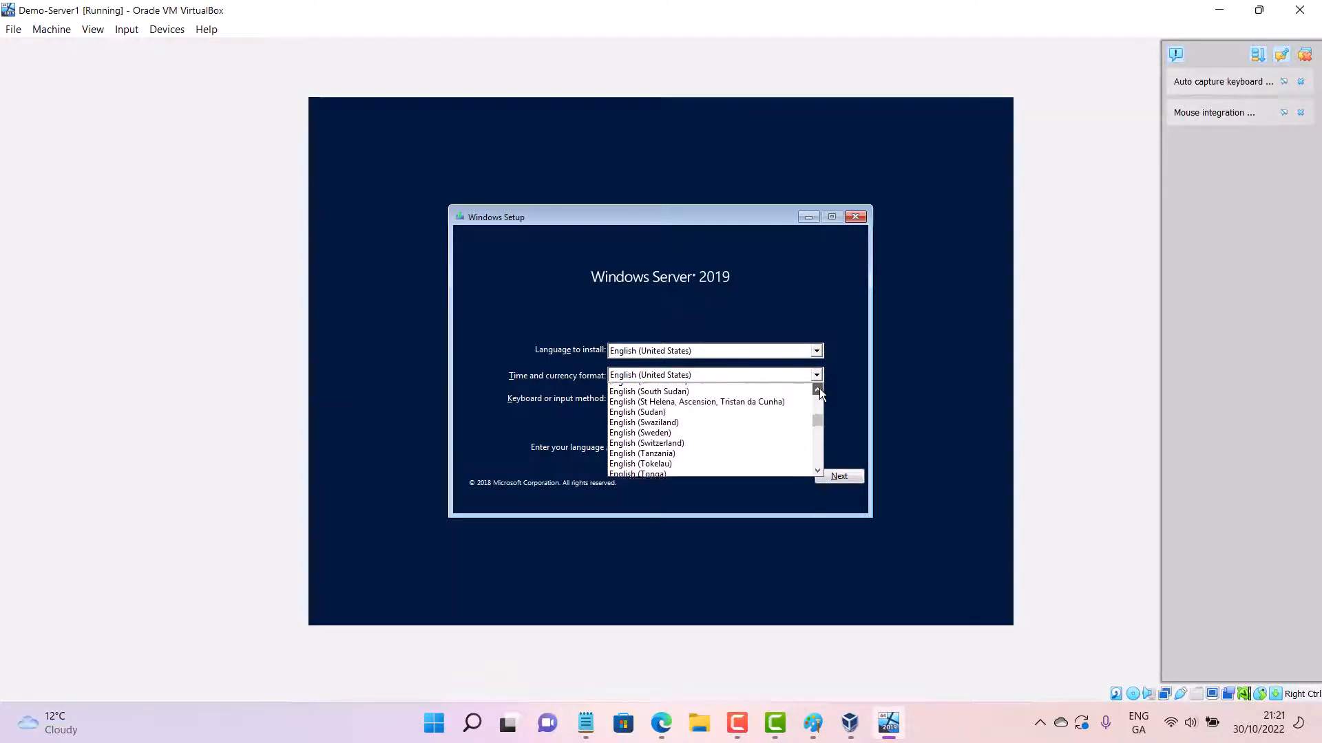
{"action": "left_click", "coordinate": [818, 390]}
{"action": "left_click", "coordinate": [819, 390]}
{"action": "left_click", "coordinate": [818, 390]}
{"action": "left_click", "coordinate": [819, 391]}
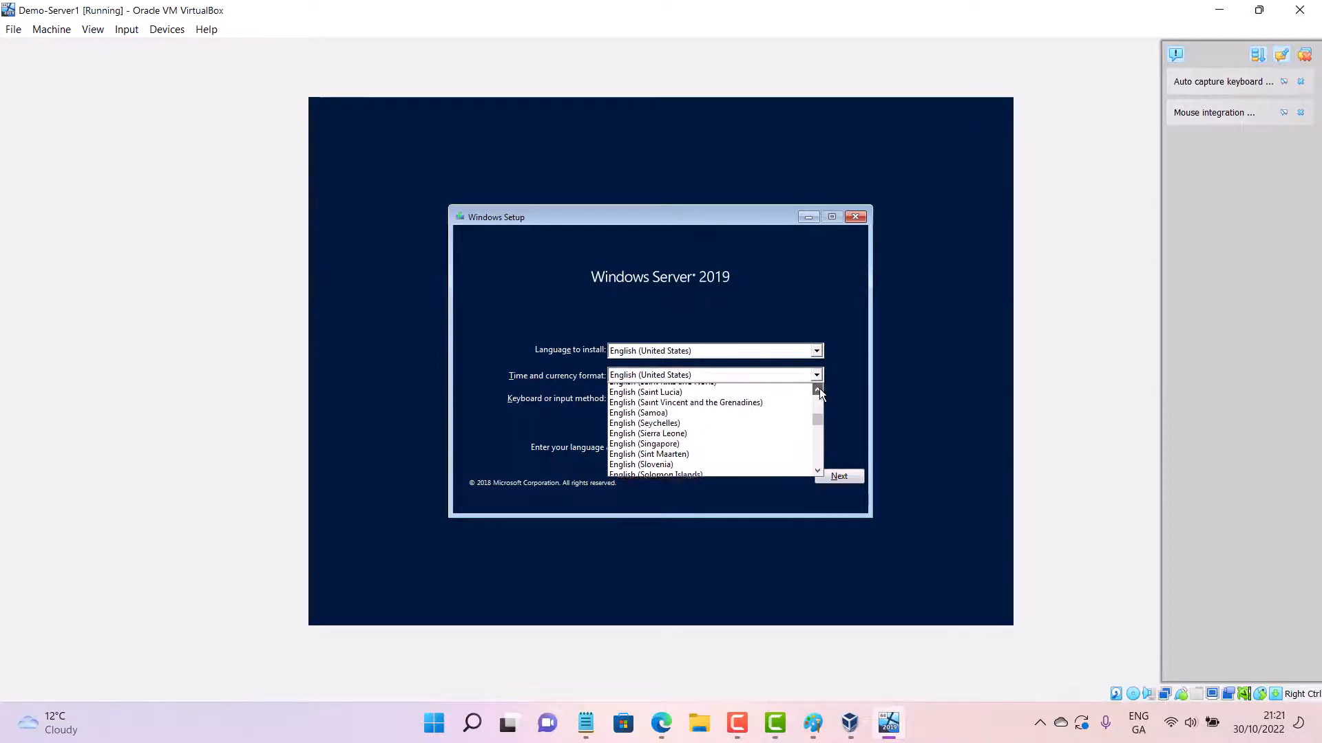
{"action": "left_click", "coordinate": [818, 391]}
{"action": "left_click", "coordinate": [818, 390]}
{"action": "left_click", "coordinate": [818, 390]}
{"action": "left_click", "coordinate": [818, 390]}
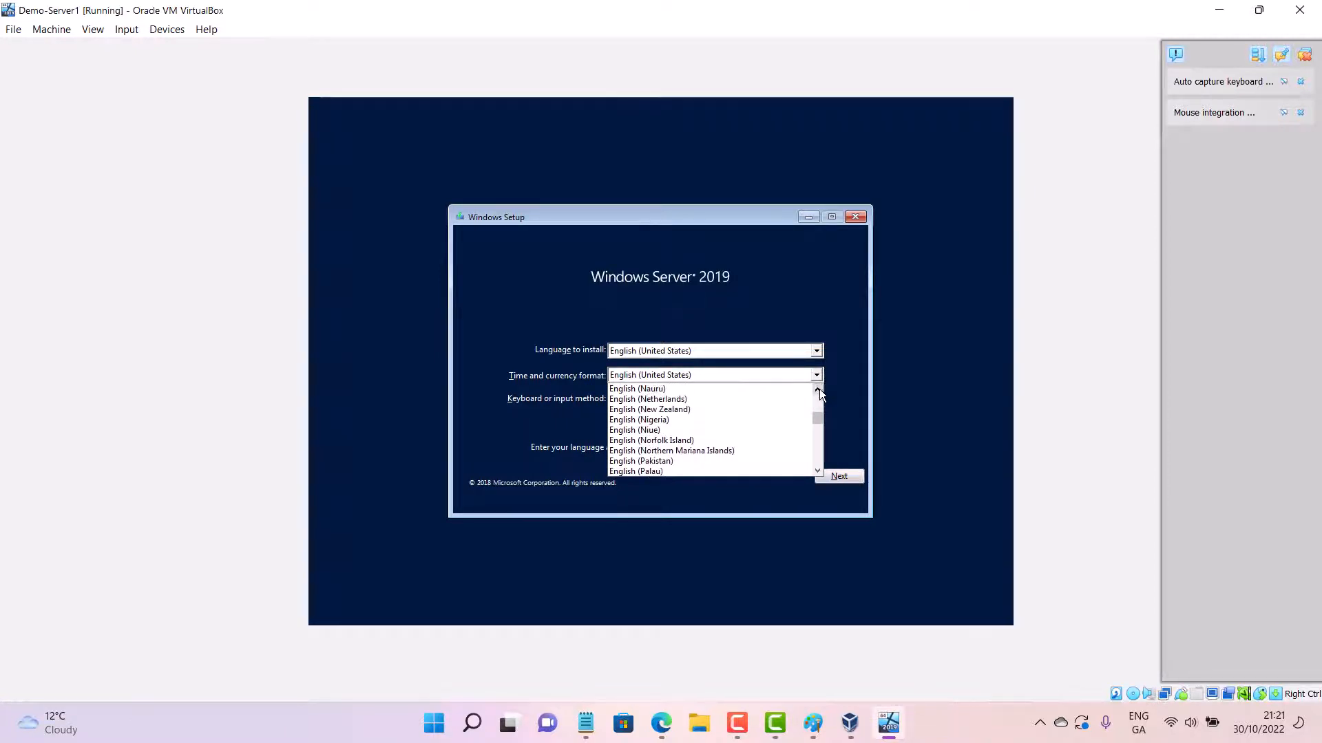
{"action": "left_click", "coordinate": [819, 390]}
{"action": "left_click", "coordinate": [819, 391]}
{"action": "left_click", "coordinate": [818, 390]}
{"action": "left_click", "coordinate": [819, 390]}
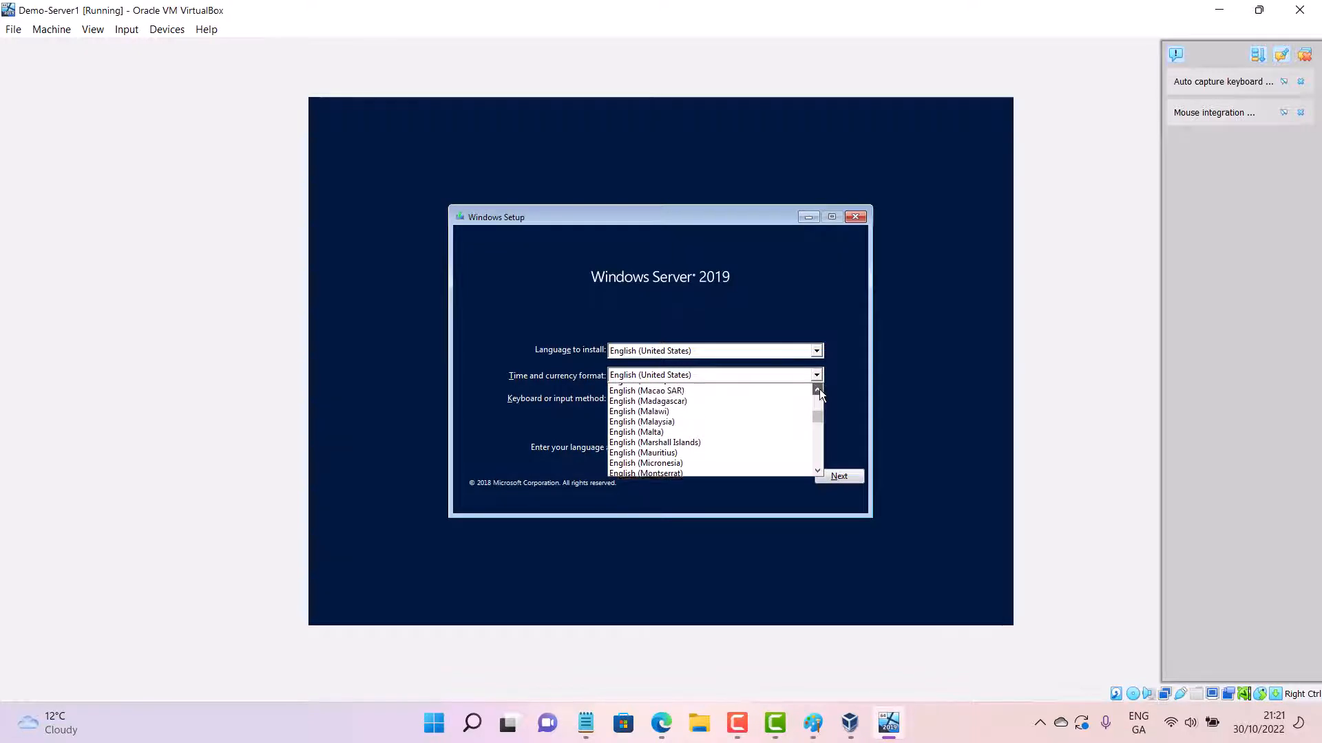
{"action": "left_click", "coordinate": [818, 391]}
{"action": "left_click", "coordinate": [818, 390]}
{"action": "left_click", "coordinate": [819, 390]}
{"action": "left_click", "coordinate": [819, 390]}
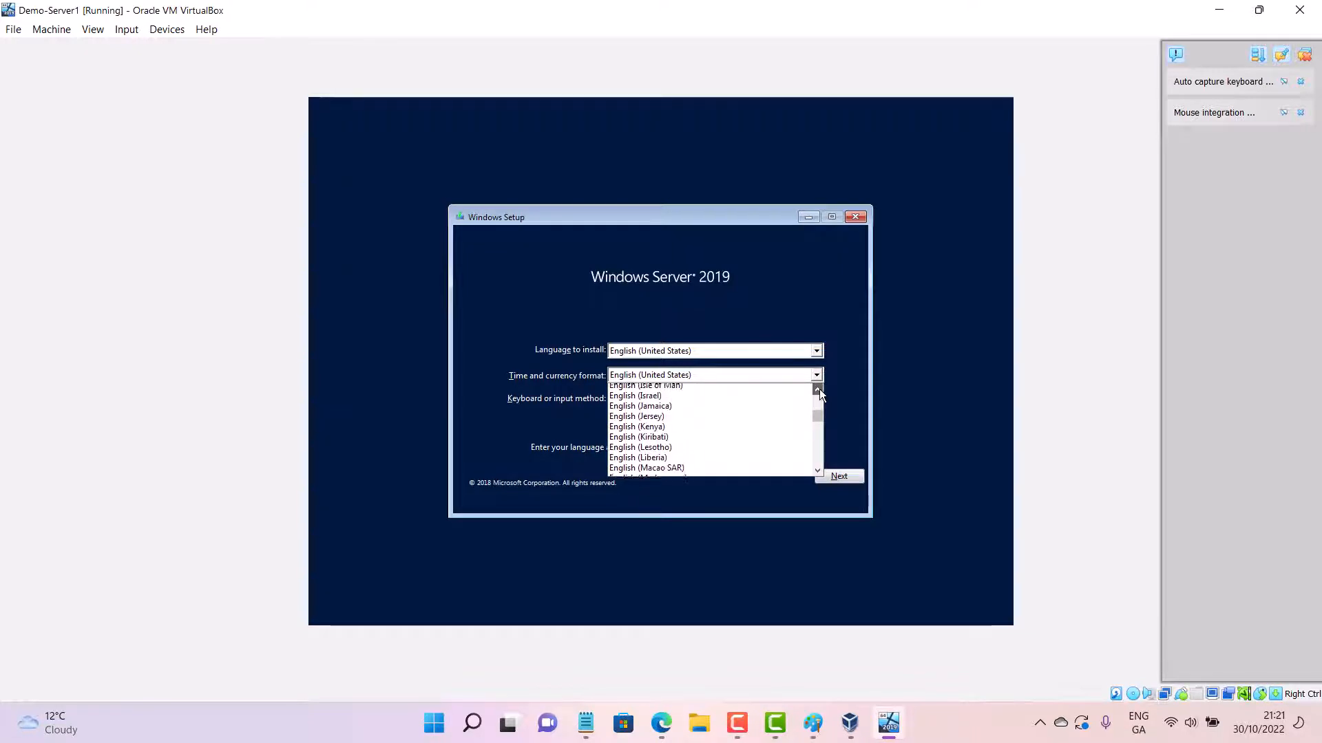
{"action": "left_click", "coordinate": [818, 391]}
{"action": "left_click", "coordinate": [818, 390]}
{"action": "left_click", "coordinate": [819, 390]}
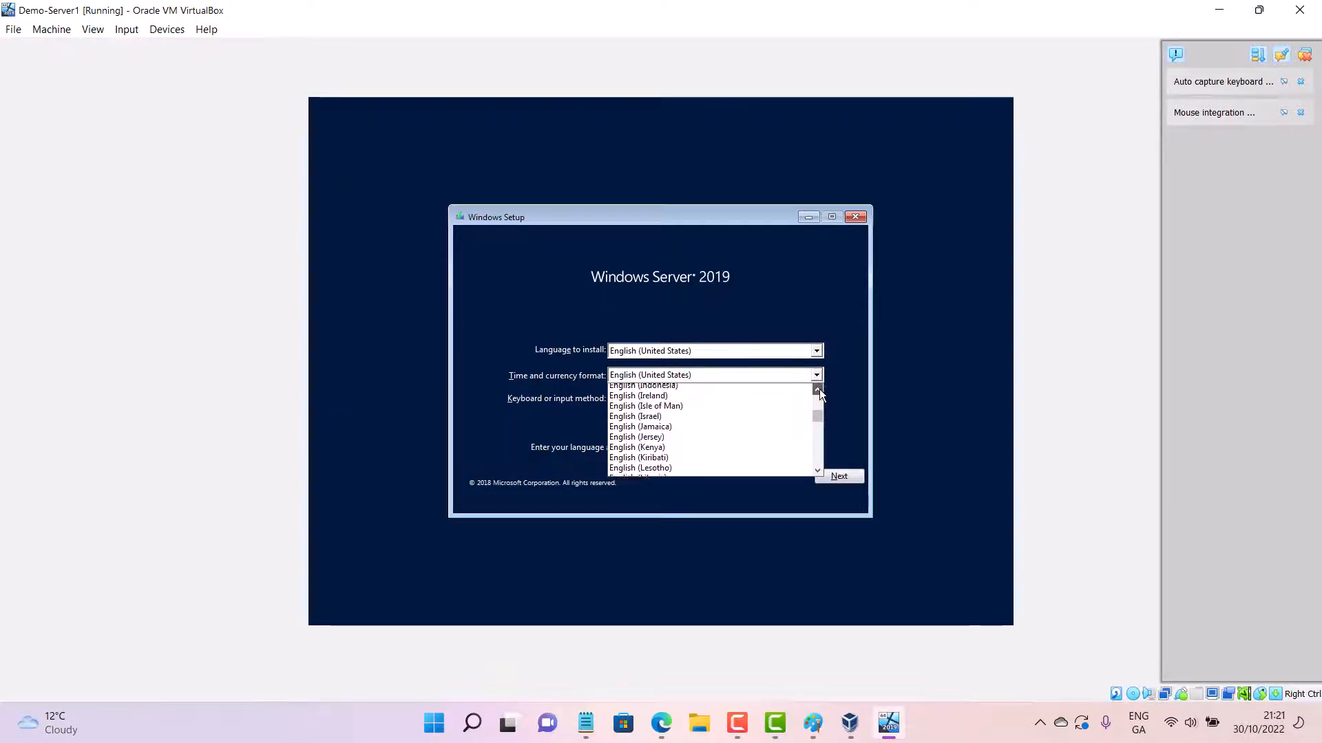
{"action": "left_click", "coordinate": [703, 409]}
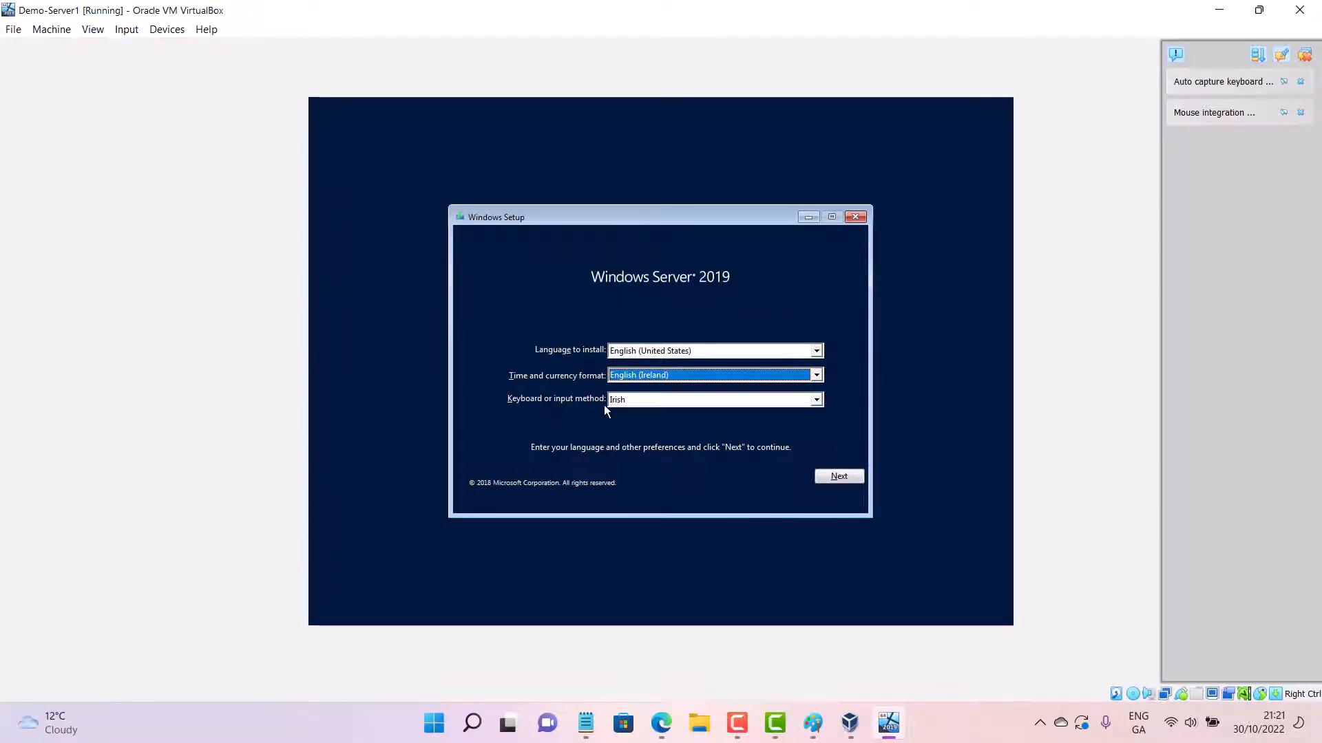
{"action": "left_click", "coordinate": [839, 478]}
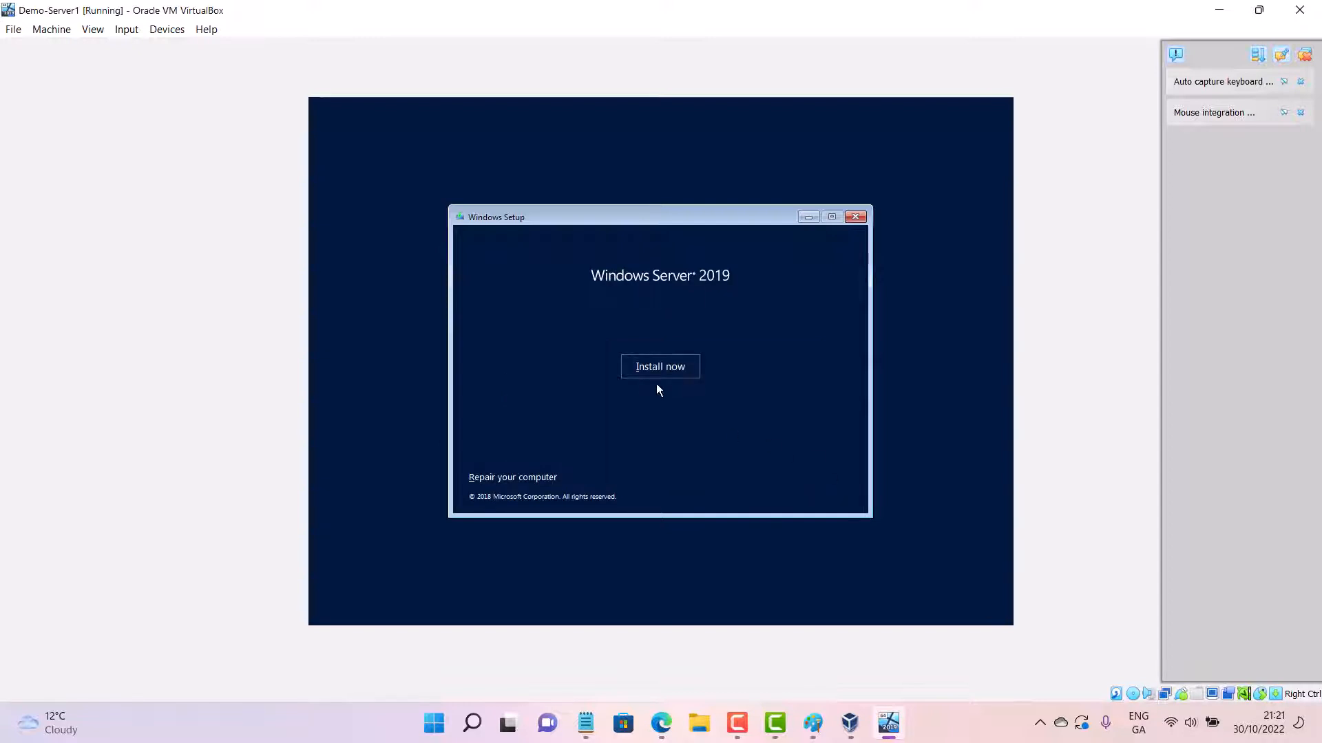
Start the installation and choose Windows Server 2019 Standard Evaluation (Desktop Experience) as the operating system.
{"action": "left_click", "coordinate": [641, 368]}
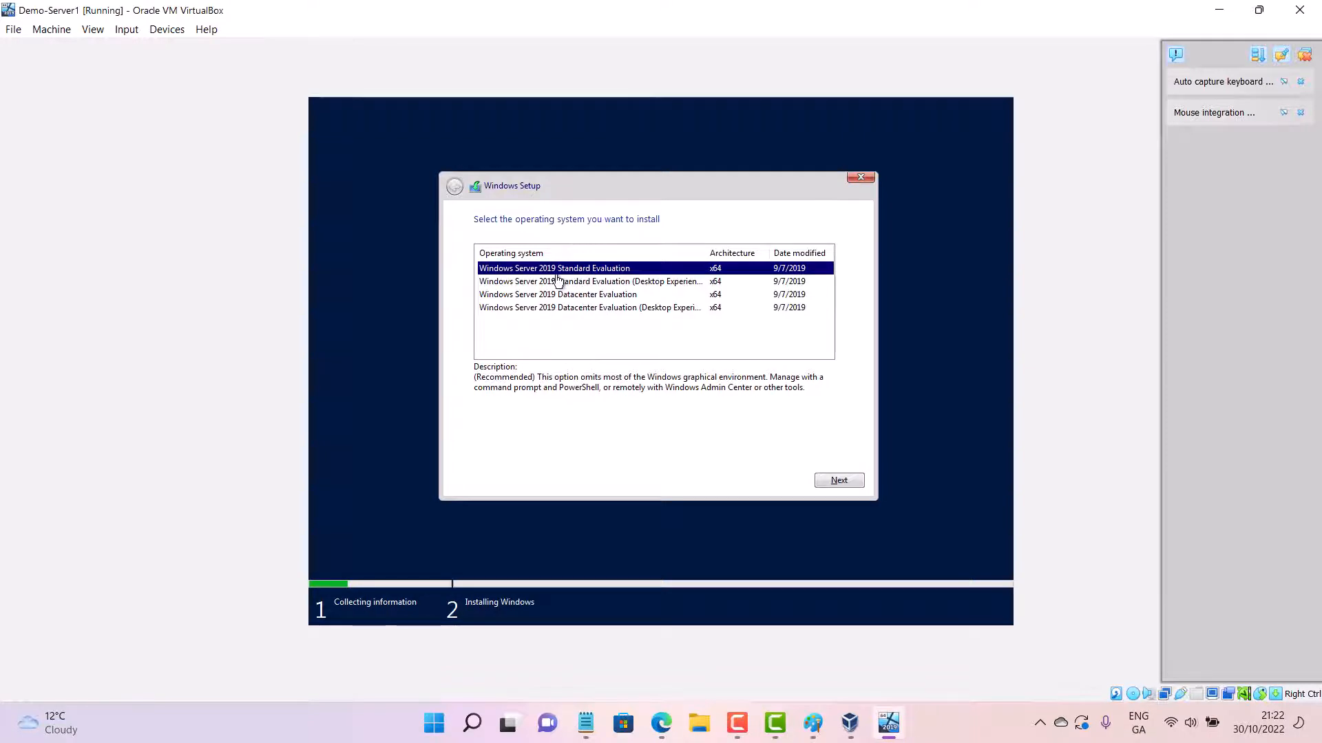
{"action": "left_click", "coordinate": [630, 285]}
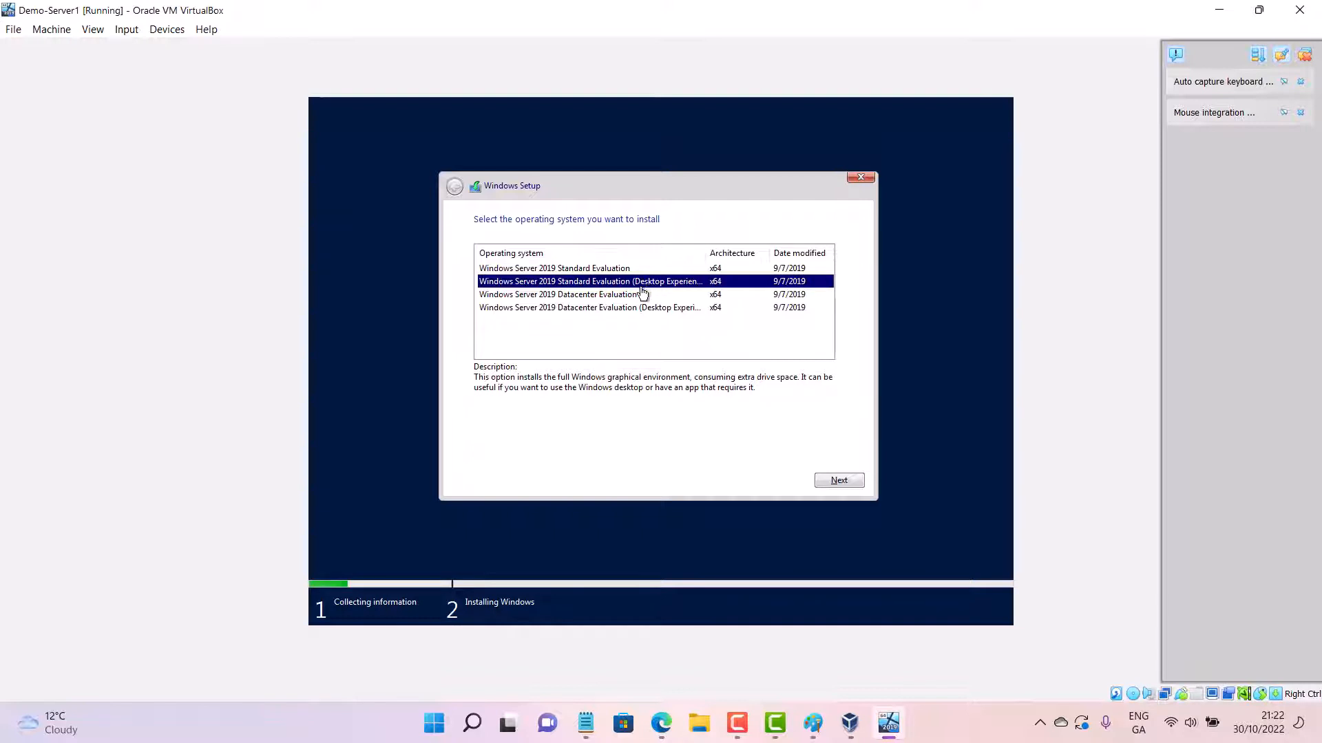
{"action": "left_click", "coordinate": [653, 295]}
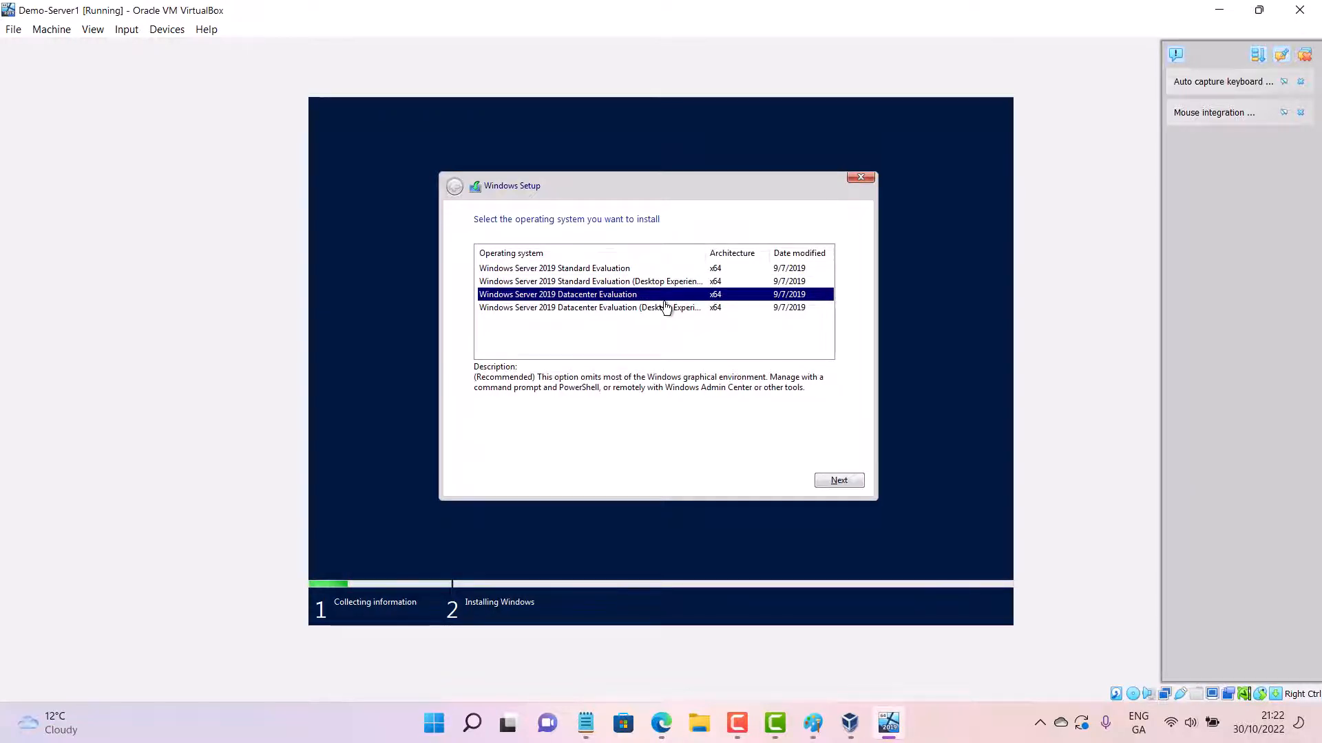
{"action": "left_click", "coordinate": [644, 314]}
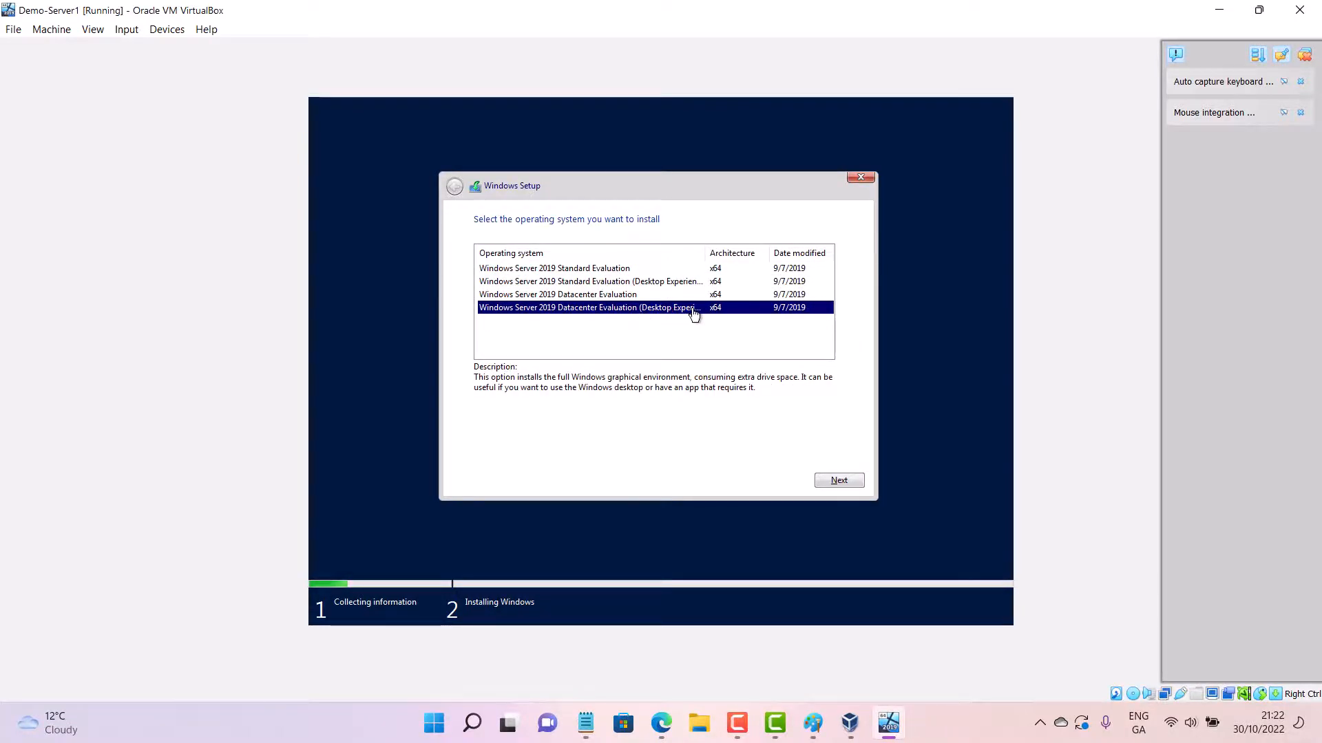
{"action": "left_click", "coordinate": [626, 282]}
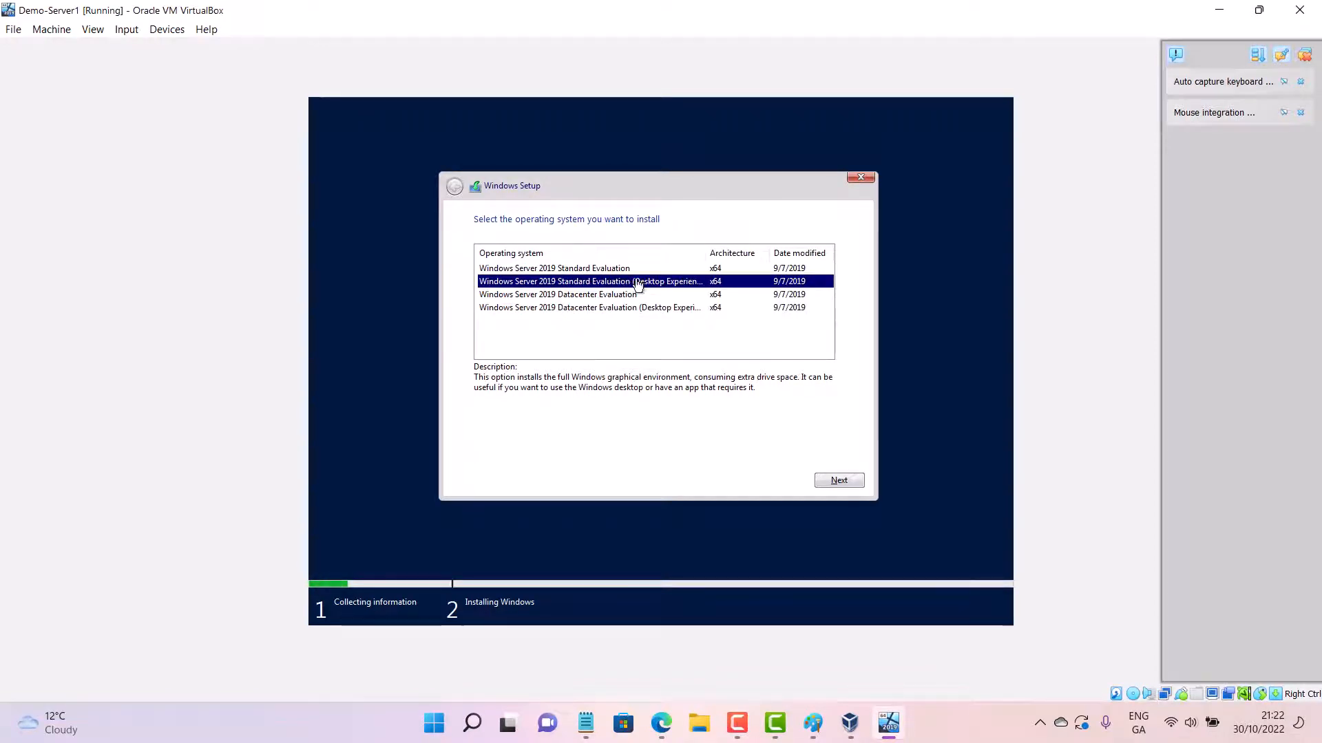
{"action": "left_click_drag", "start_coordinate": [707, 248], "coordinate": [775, 250]}
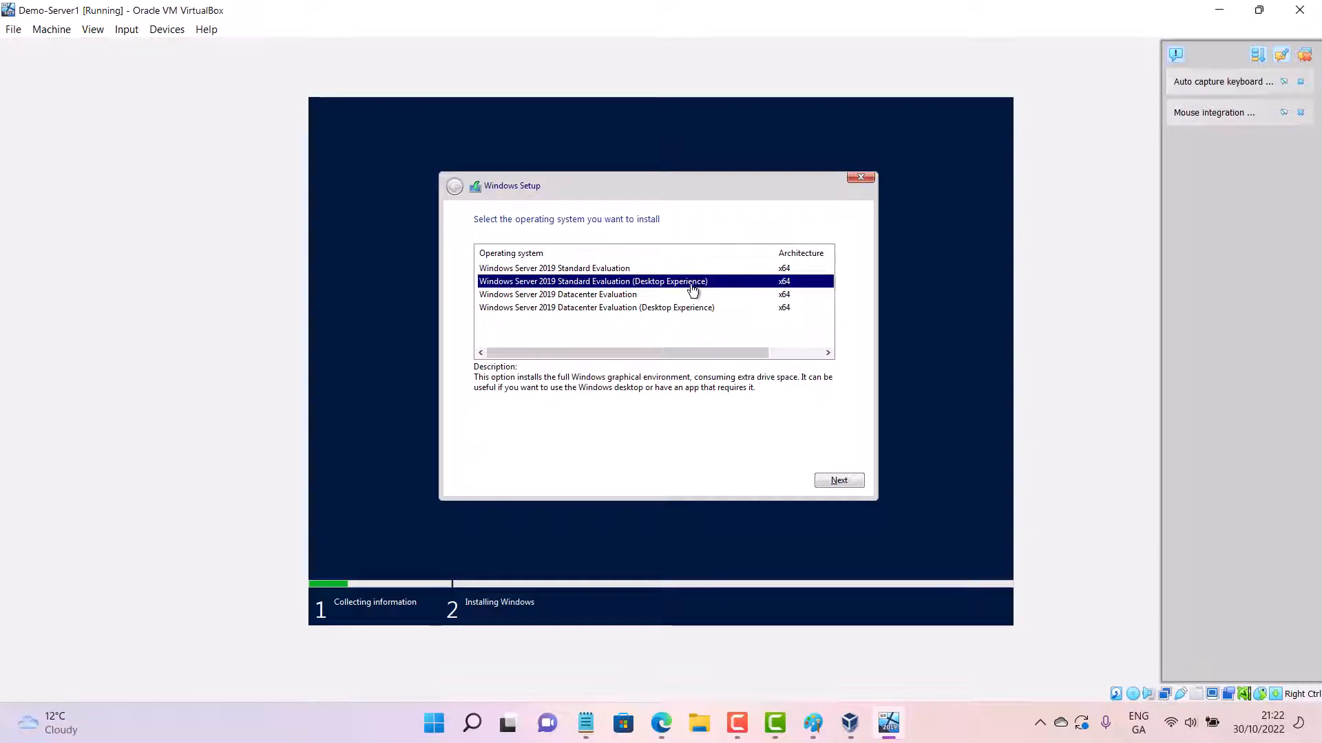
{"action": "left_click", "coordinate": [599, 269]}
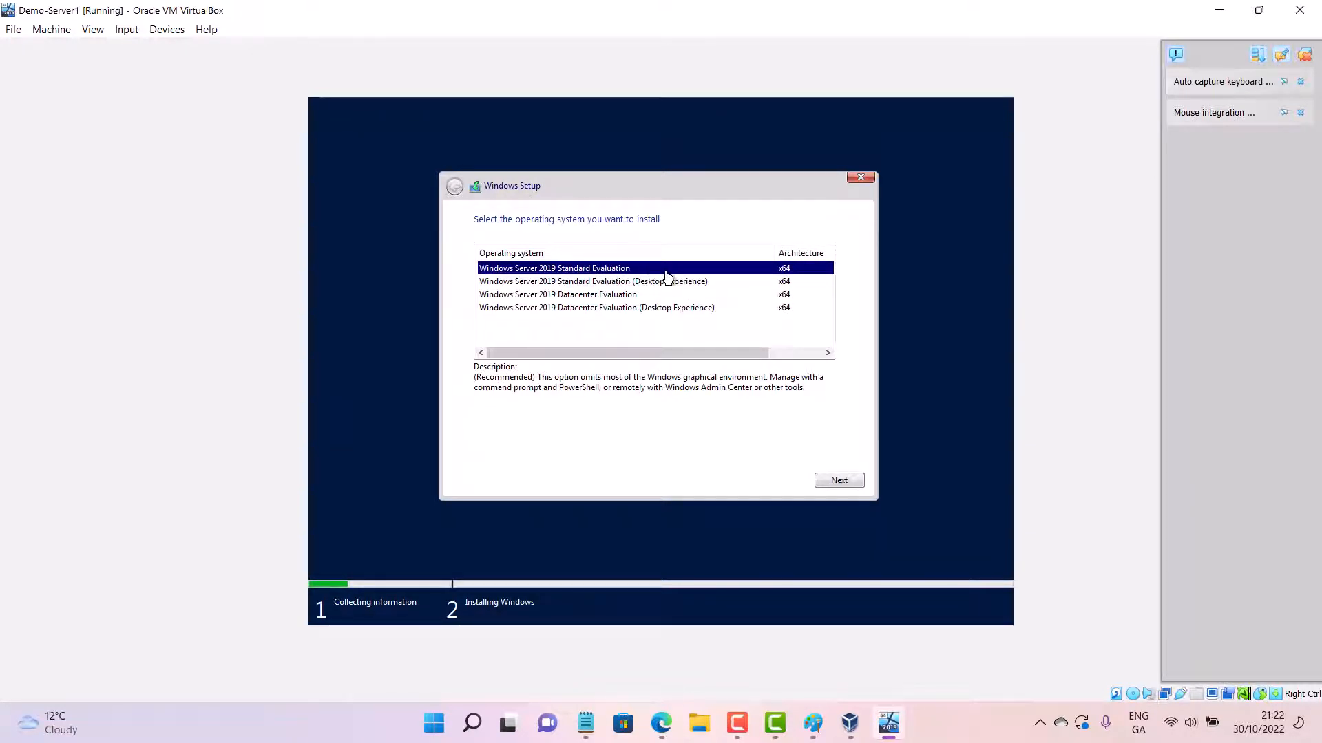
{"action": "left_click", "coordinate": [667, 284]}
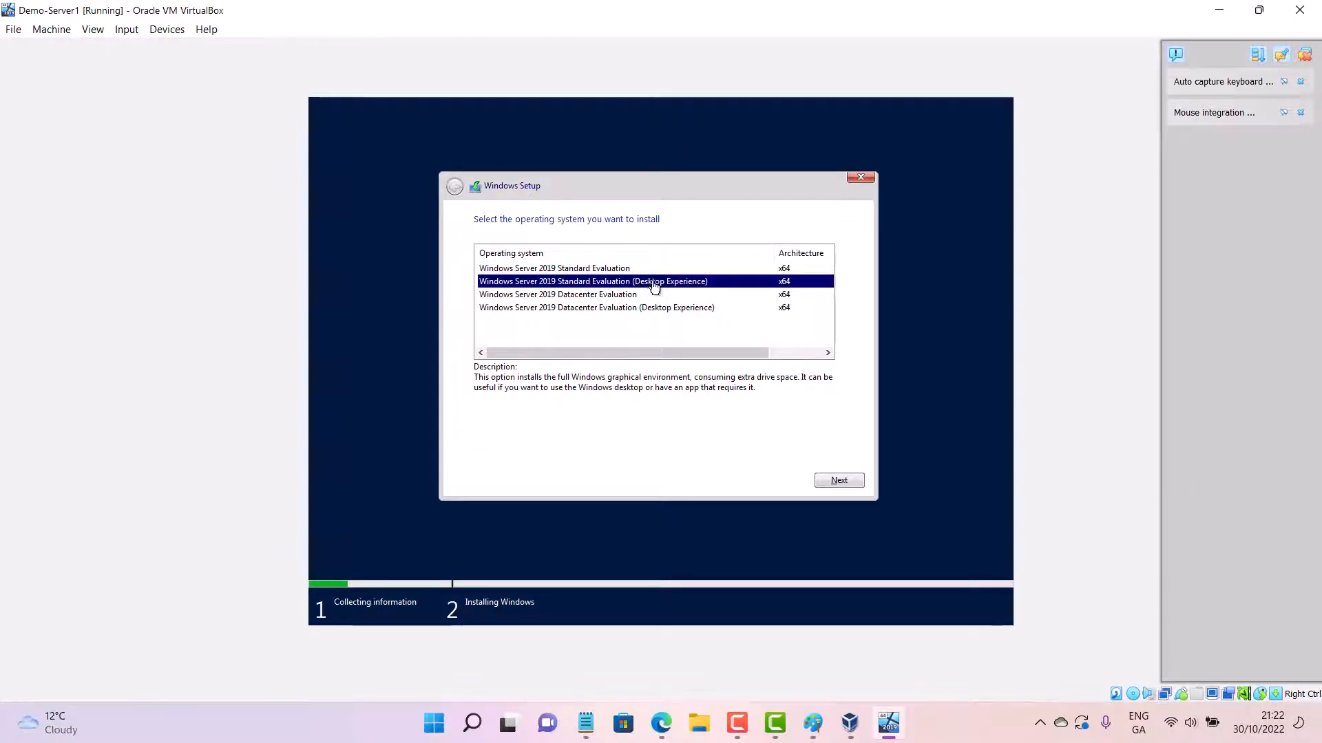
{"action": "left_click", "coordinate": [848, 482]}
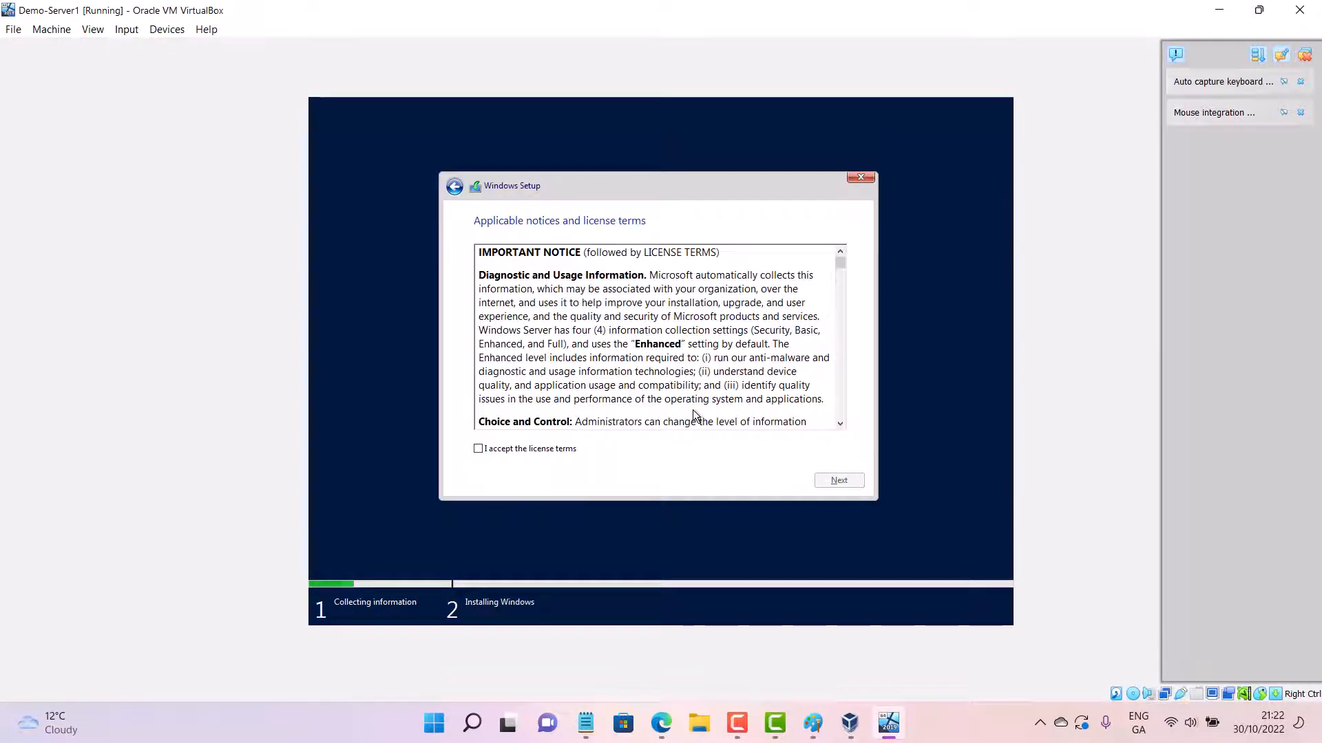
Accept the license terms and run a custom, Windows-only installation on Drive 0 Unallocated Space.
{"action": "left_click", "coordinate": [551, 448]}
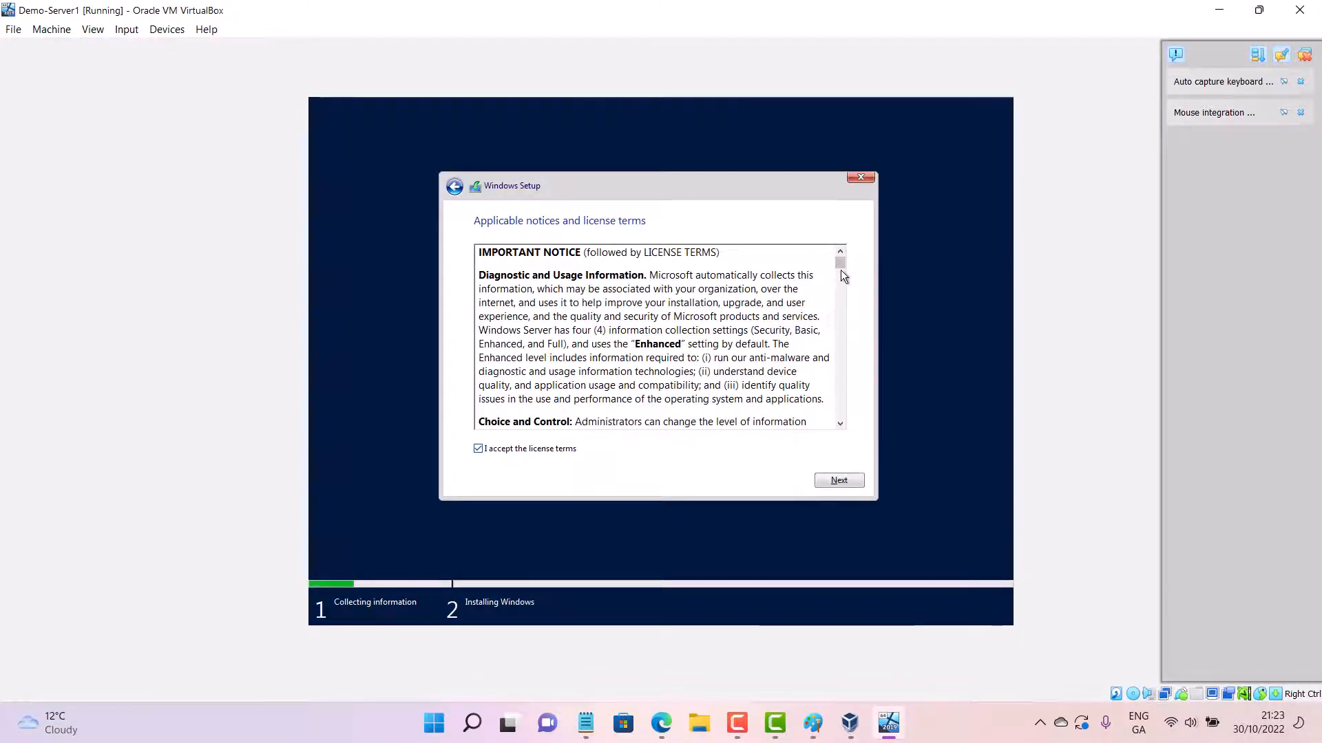
{"action": "left_click_drag", "start_coordinate": [841, 270], "coordinate": [833, 418]}
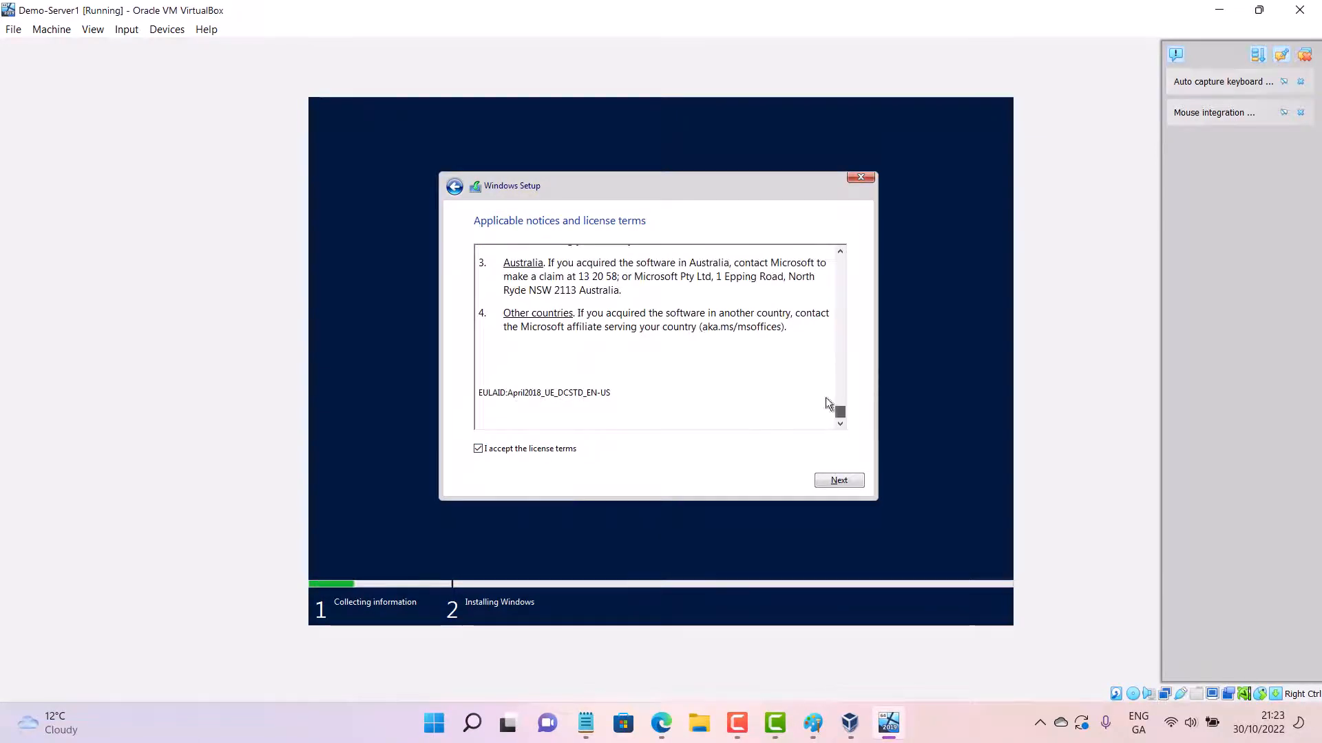
{"action": "left_click", "coordinate": [848, 479]}
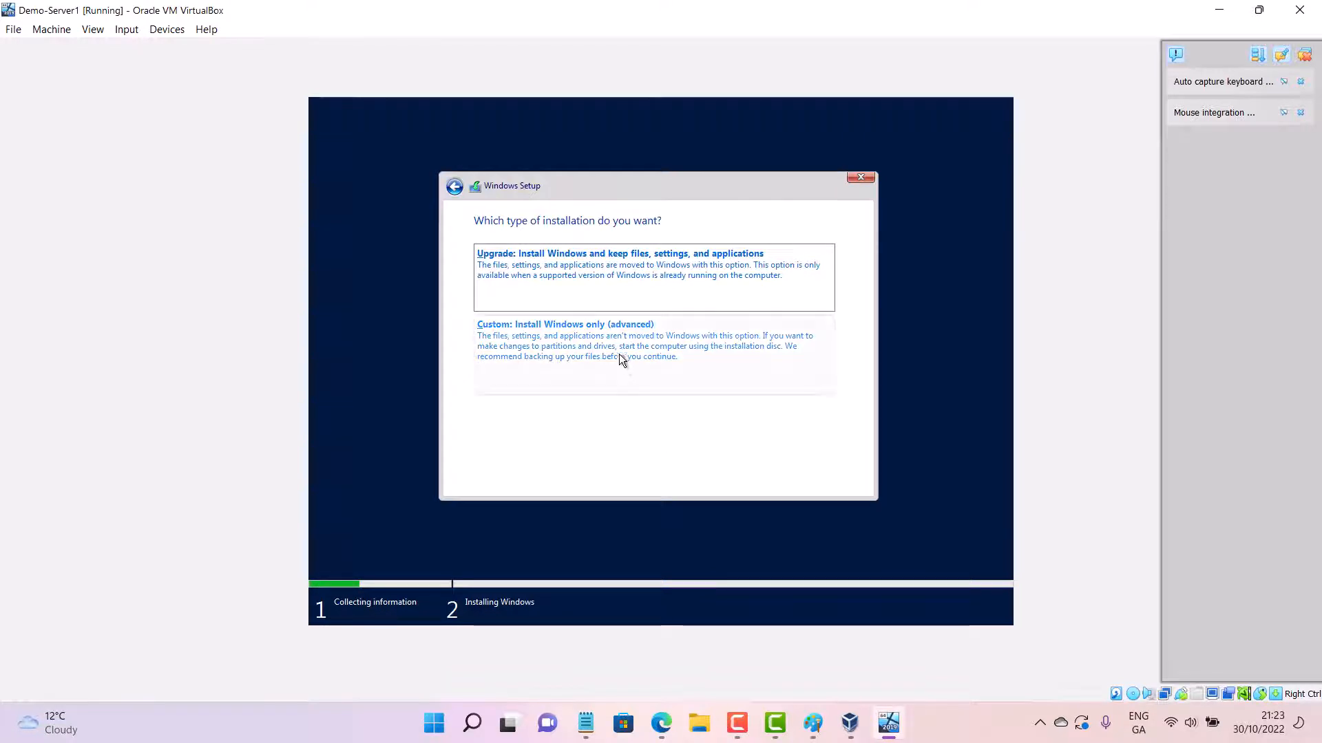
{"action": "left_click", "coordinate": [578, 335]}
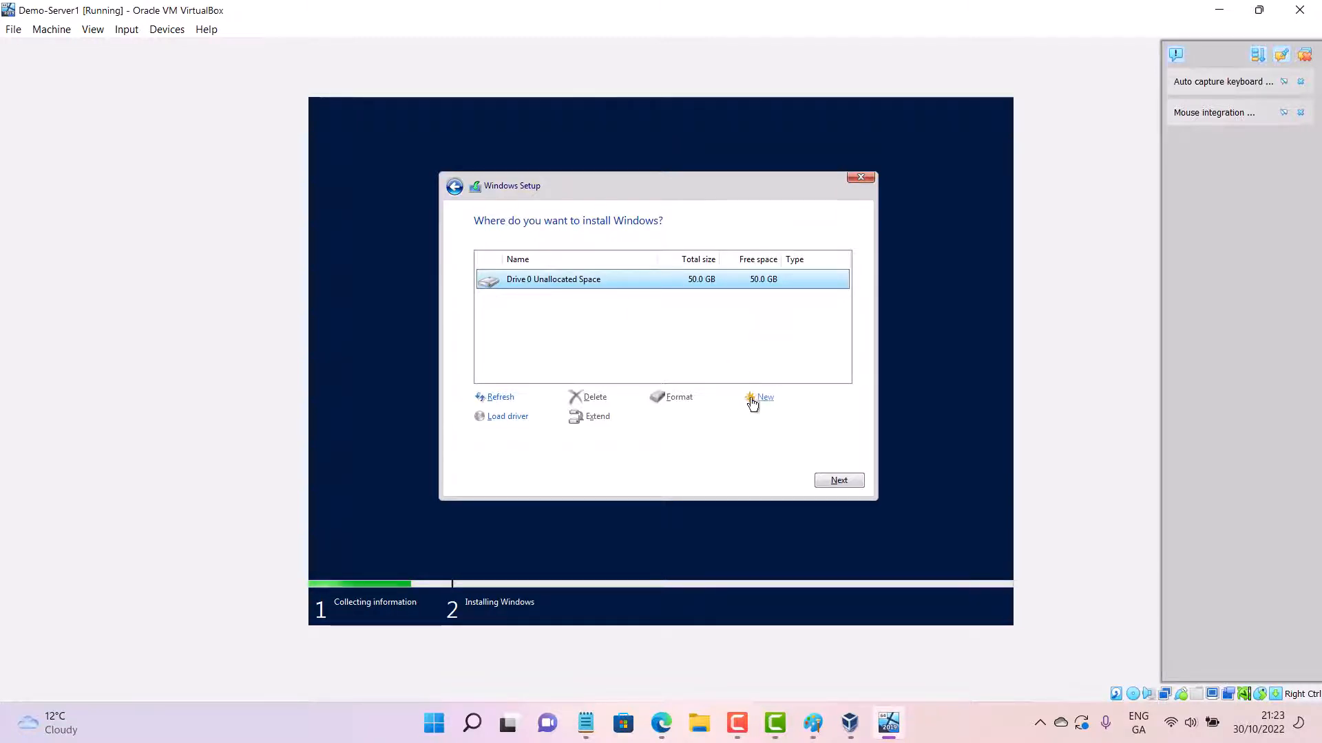
{"action": "left_click", "coordinate": [836, 483]}
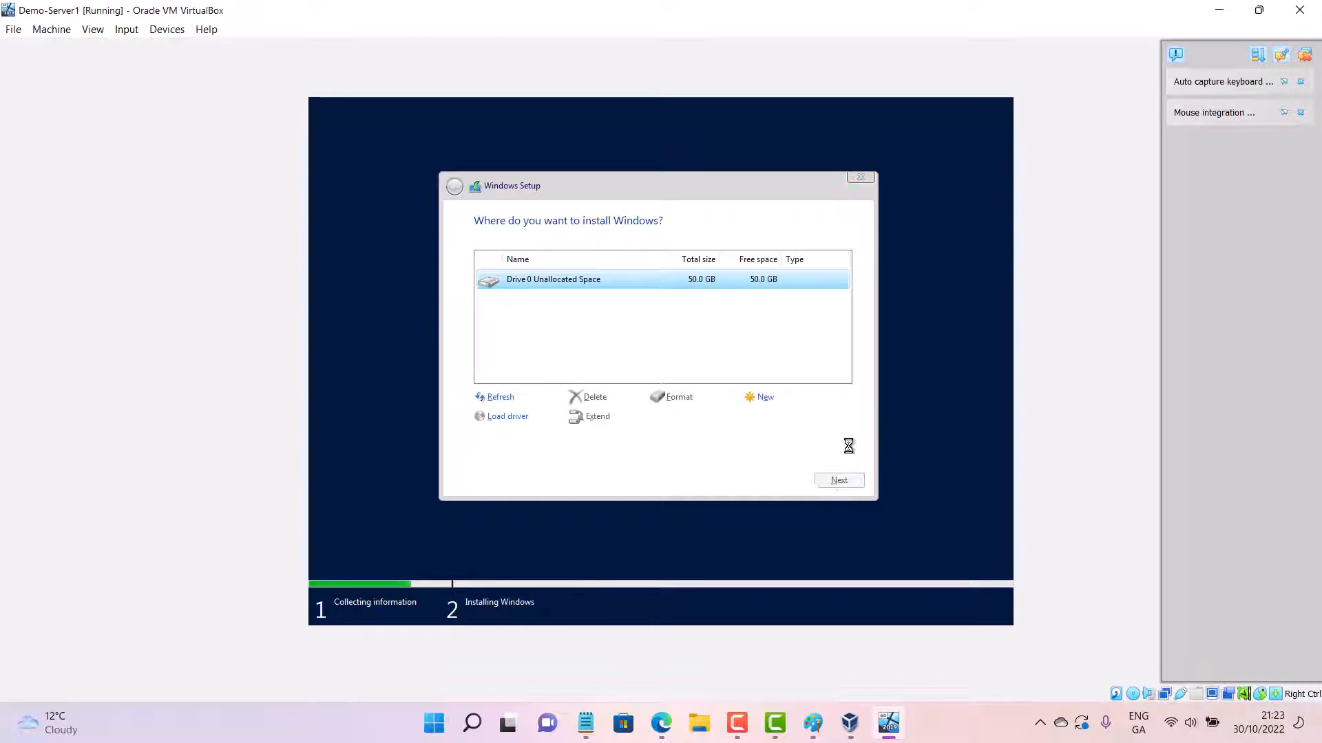
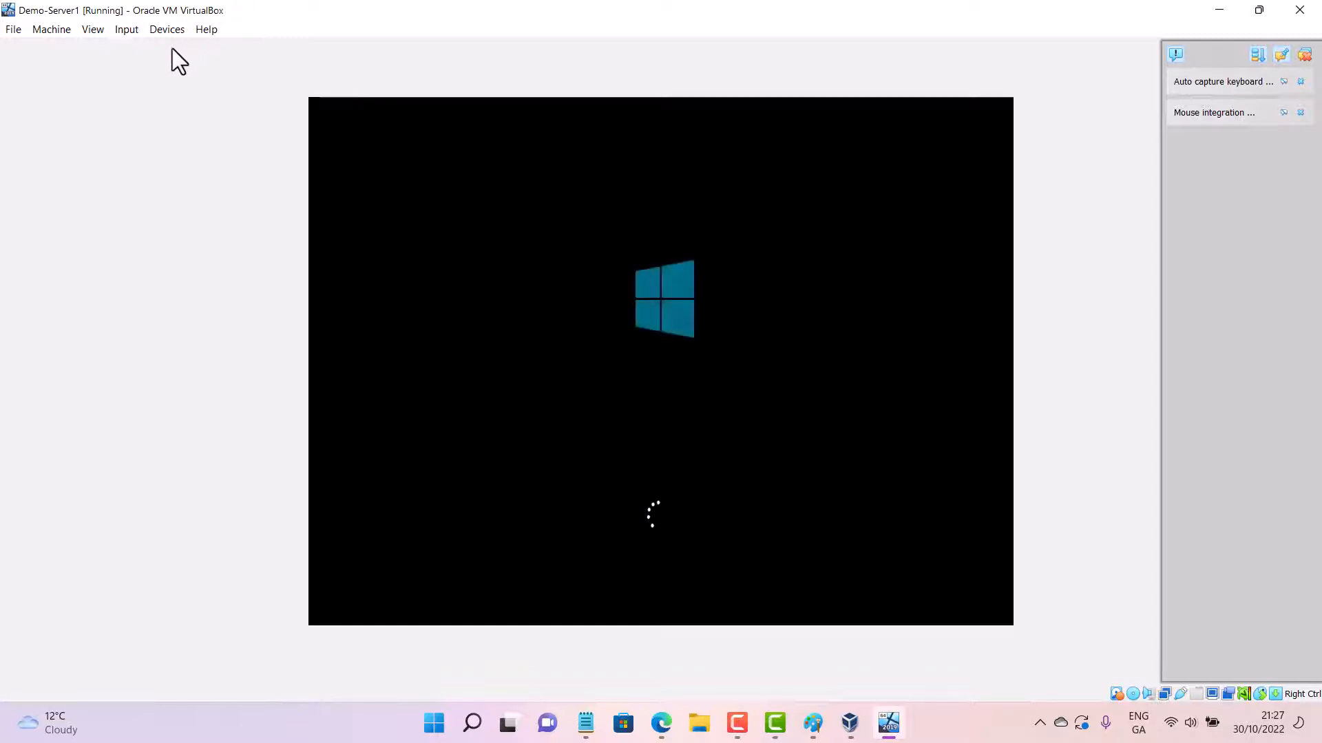
Insert the Guest Additions CD image into the Demo-Server1 virtual machine.
{"action": "left_click", "coordinate": [168, 30]}
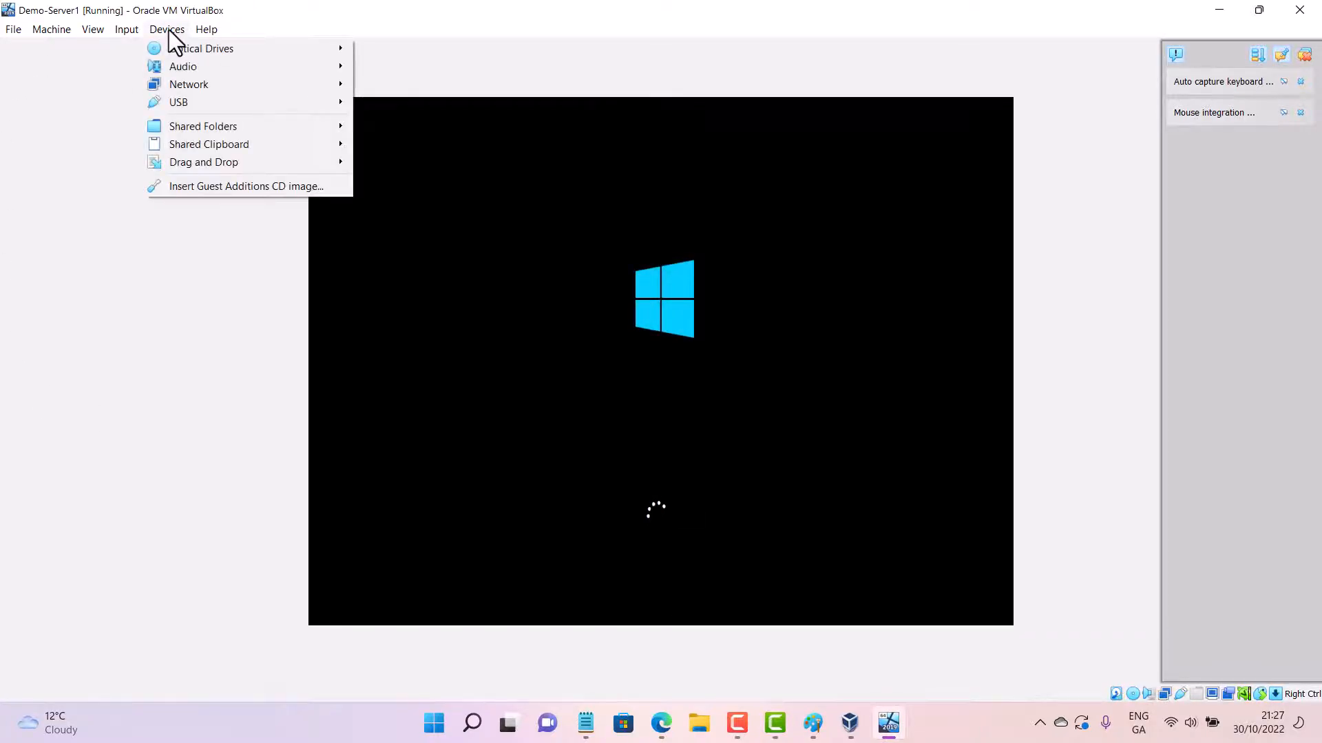
{"action": "left_click", "coordinate": [238, 186]}
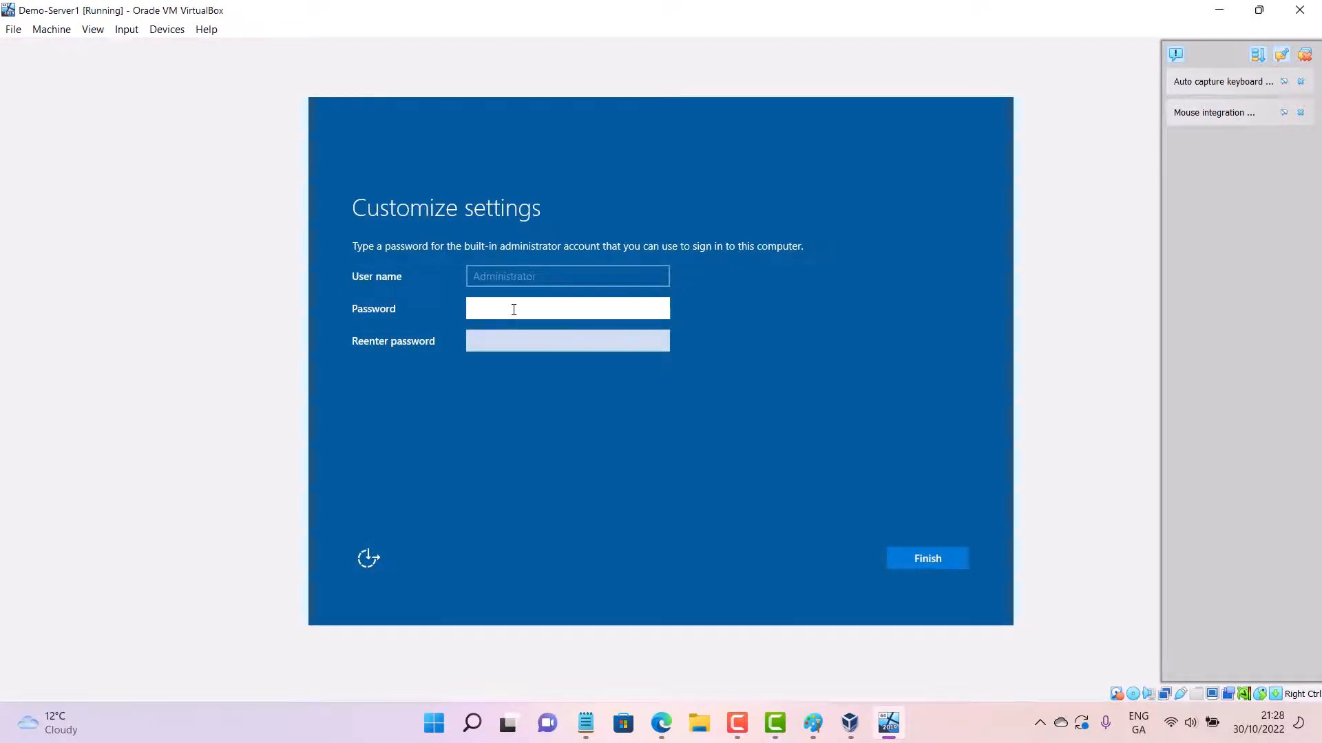
Enter and re-enter the password for the built-in Administrator account and finish the setup.
{"action": "type", "text": "••••"}
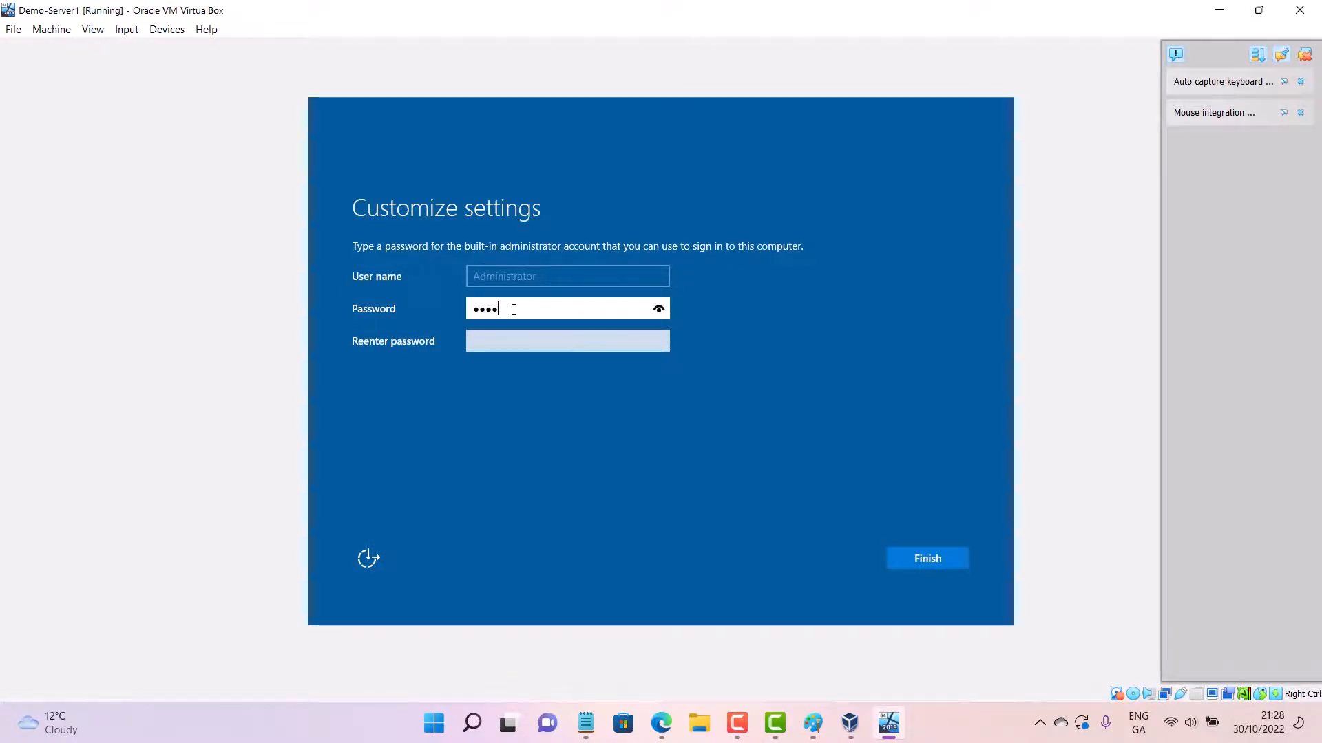
{"action": "type", "text": "••••"}
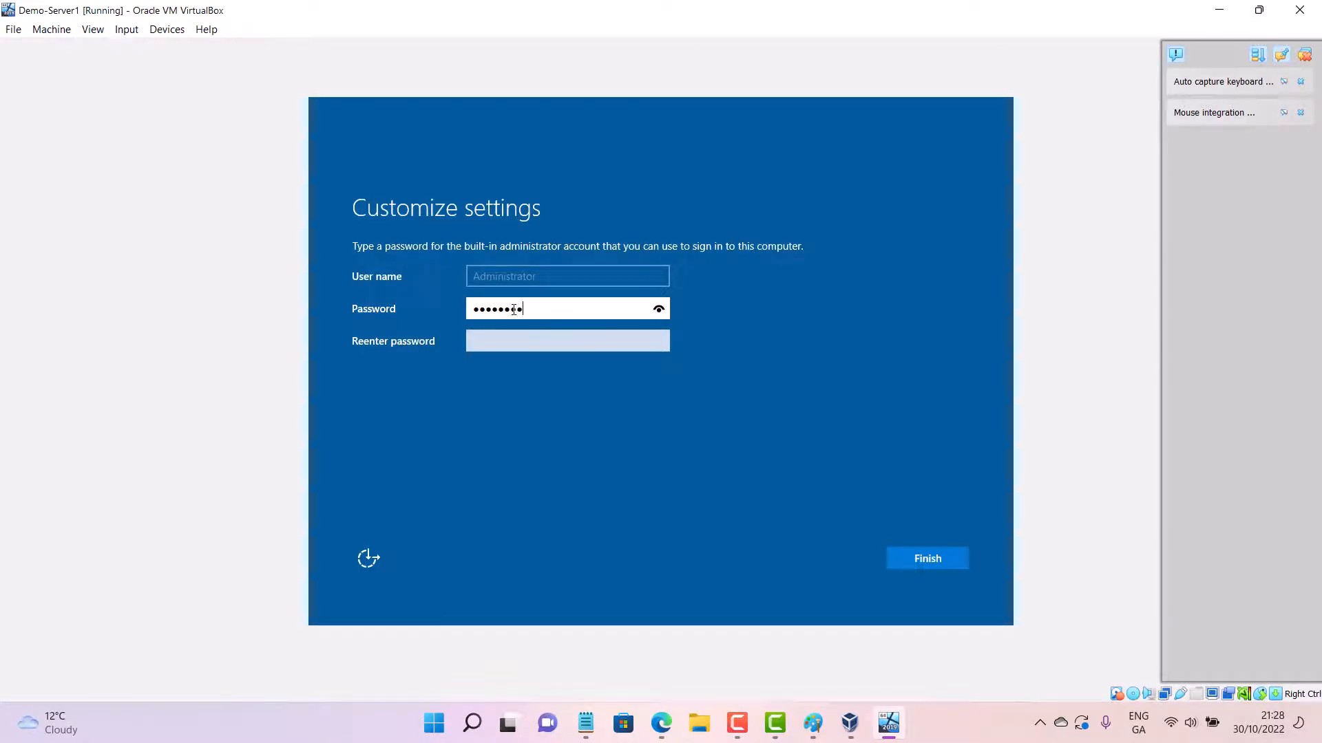
{"action": "type", "text": "•"}
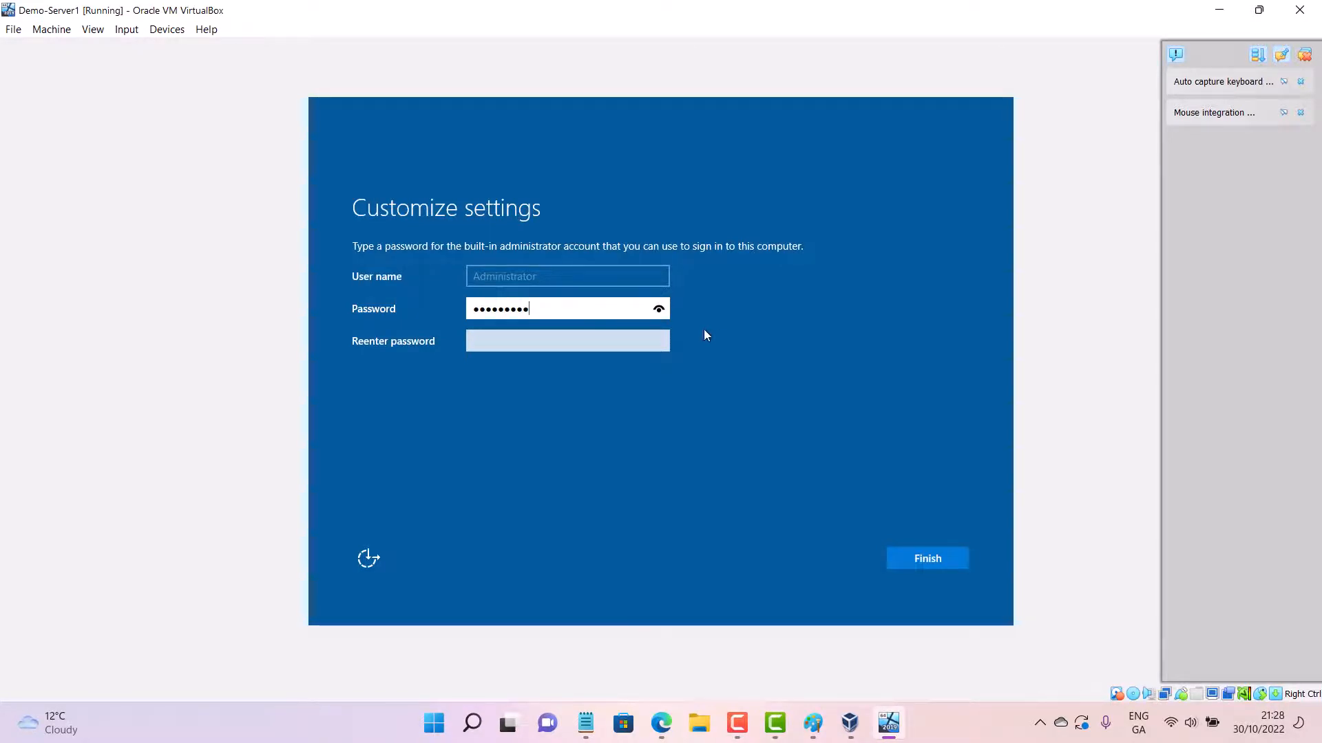
{"action": "left_click", "coordinate": [658, 311]}
{"action": "left_click", "coordinate": [593, 341]}
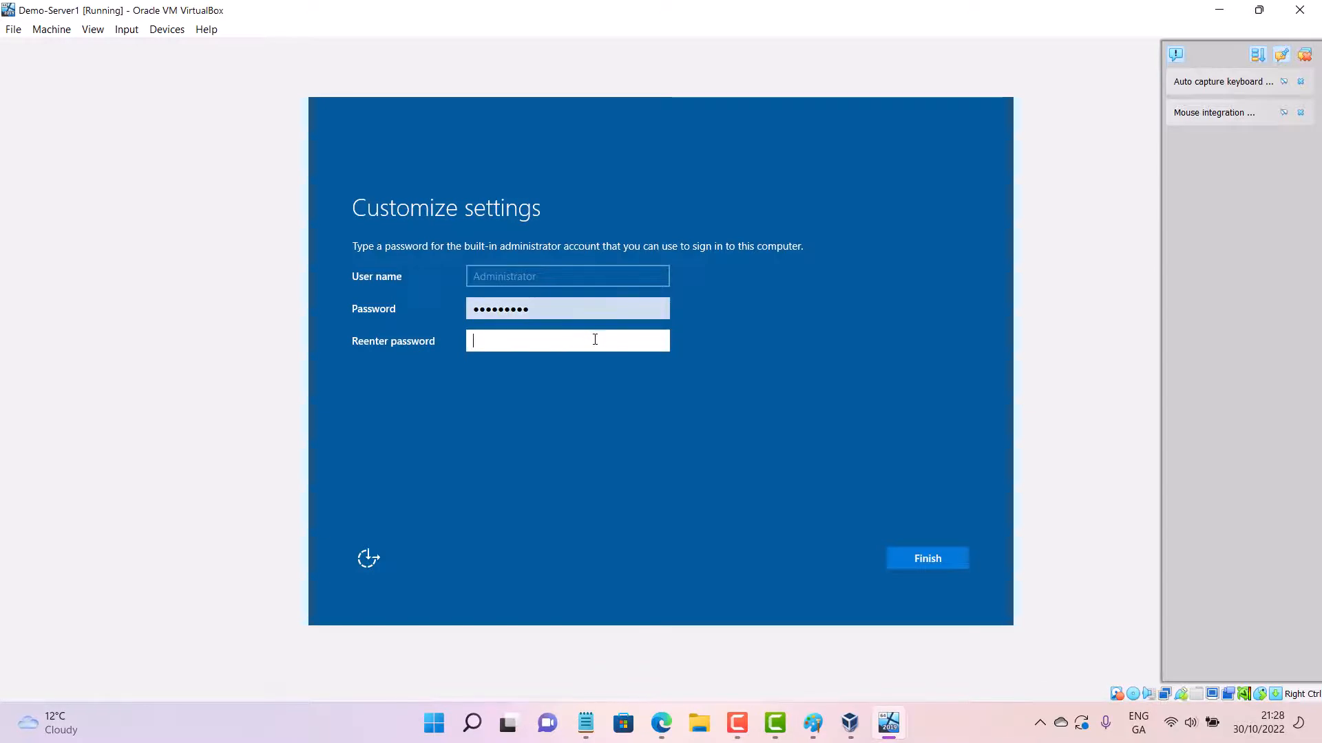
{"action": "type", "text": "••••"}
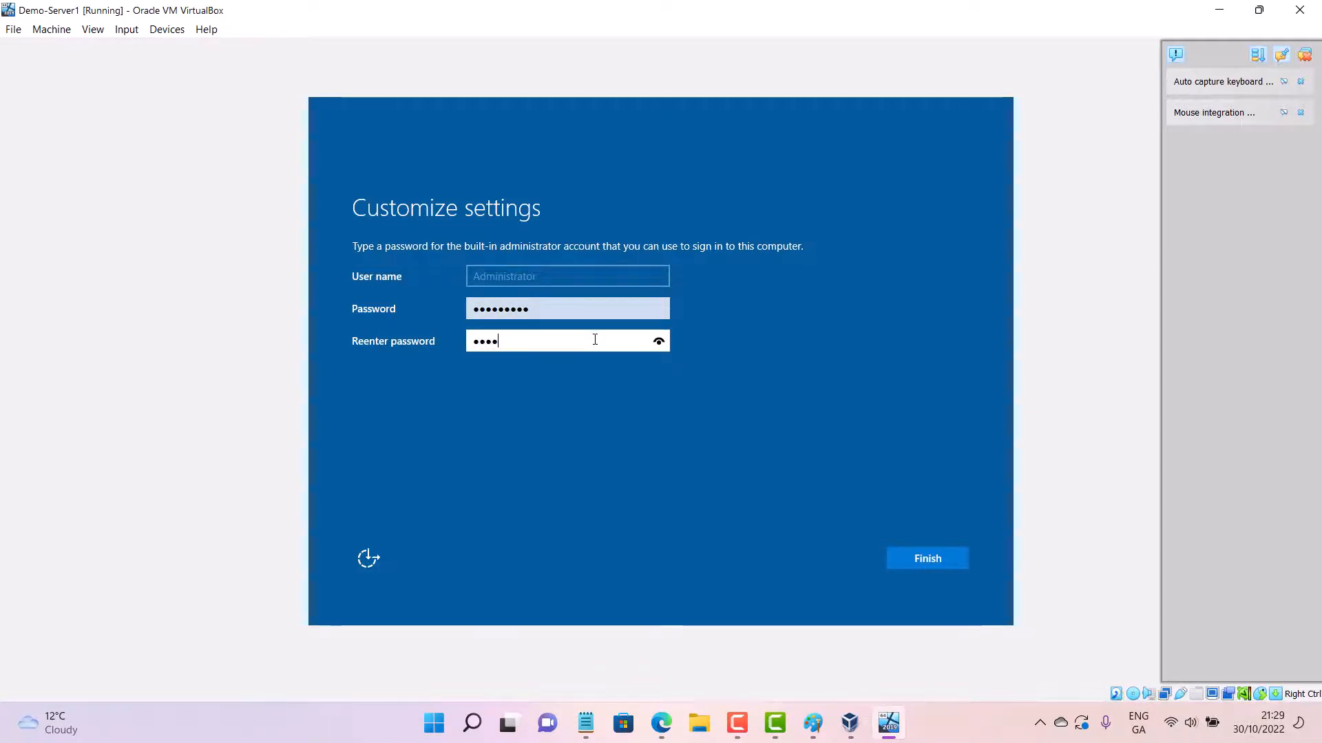
{"action": "type", "text": "••"}
{"action": "left_click", "coordinate": [659, 342]}
{"action": "left_click", "coordinate": [922, 554]}
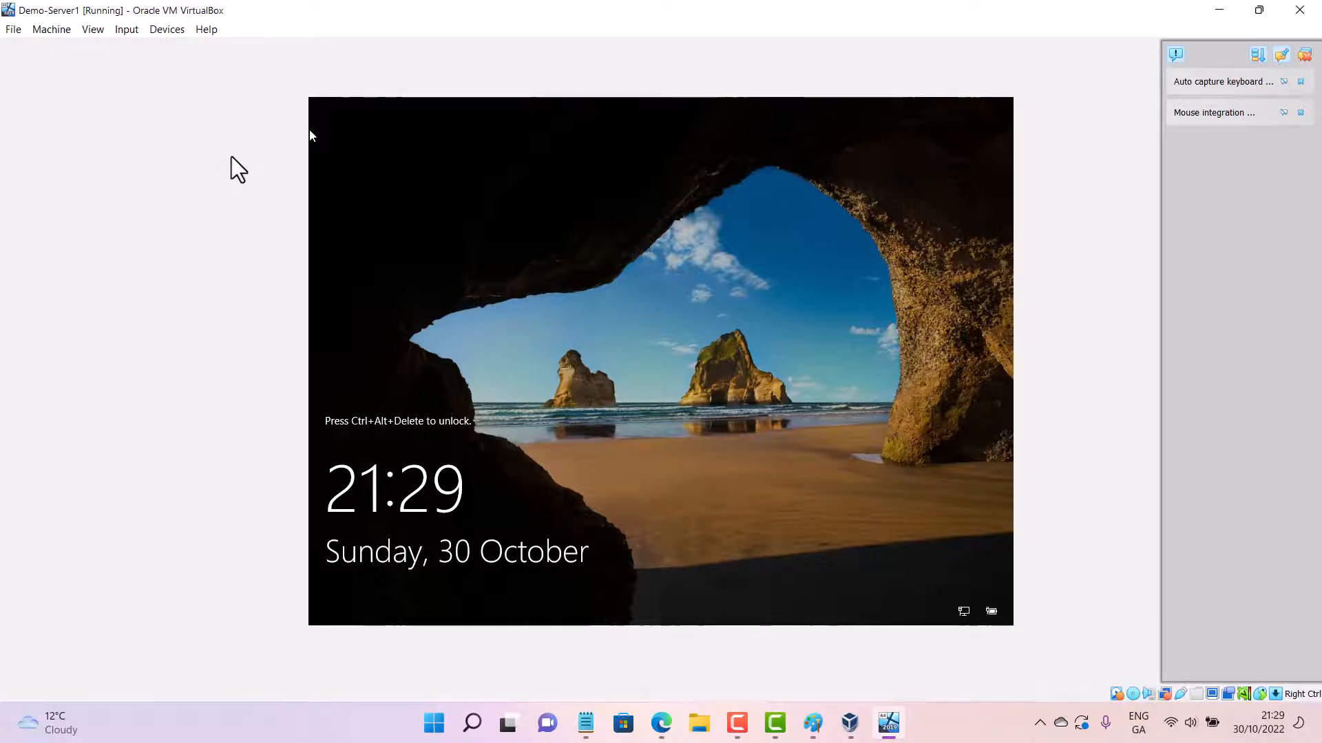
Send Ctrl-Alt-Del to the virtual machine to unlock the server's lock screen.
{"action": "left_click", "coordinate": [125, 29]}
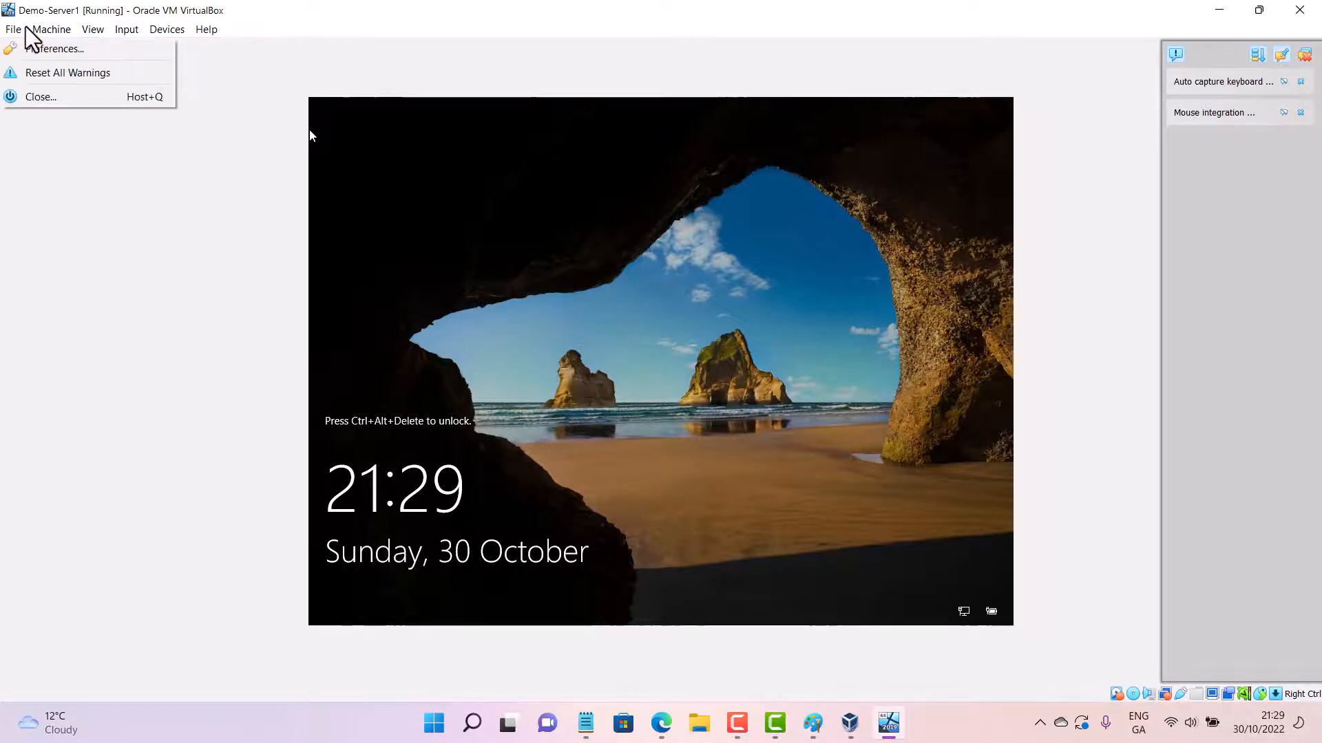
{"action": "mouse_move", "coordinate": [55, 35]}
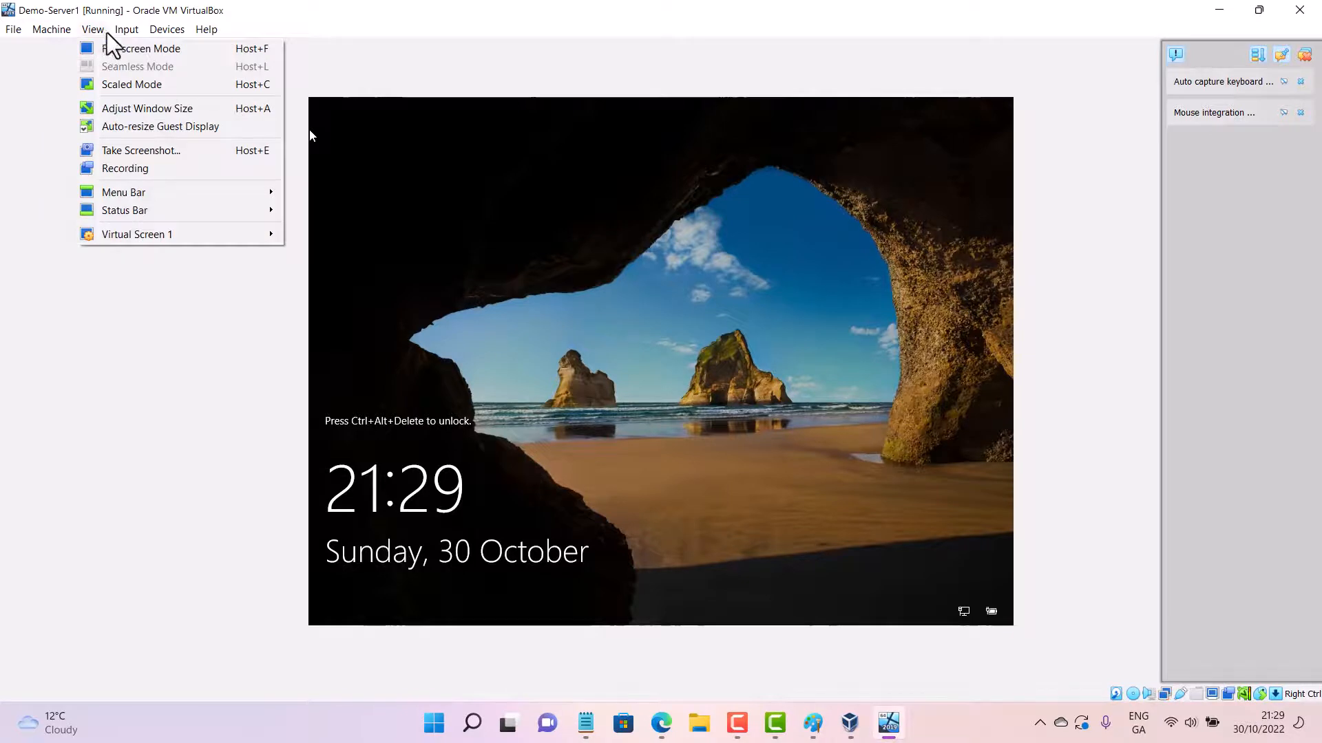
{"action": "left_click", "coordinate": [132, 32]}
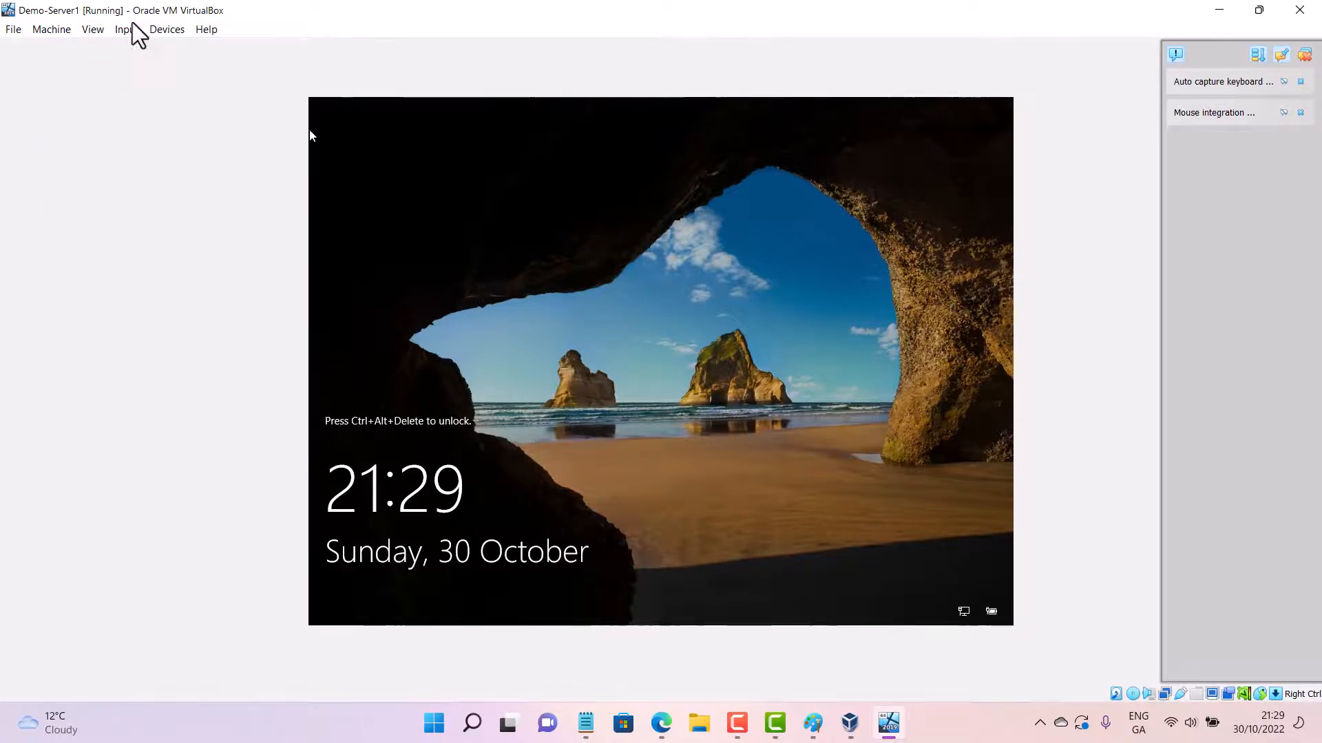
{"action": "left_click", "coordinate": [133, 32]}
{"action": "mouse_move", "coordinate": [150, 46]}
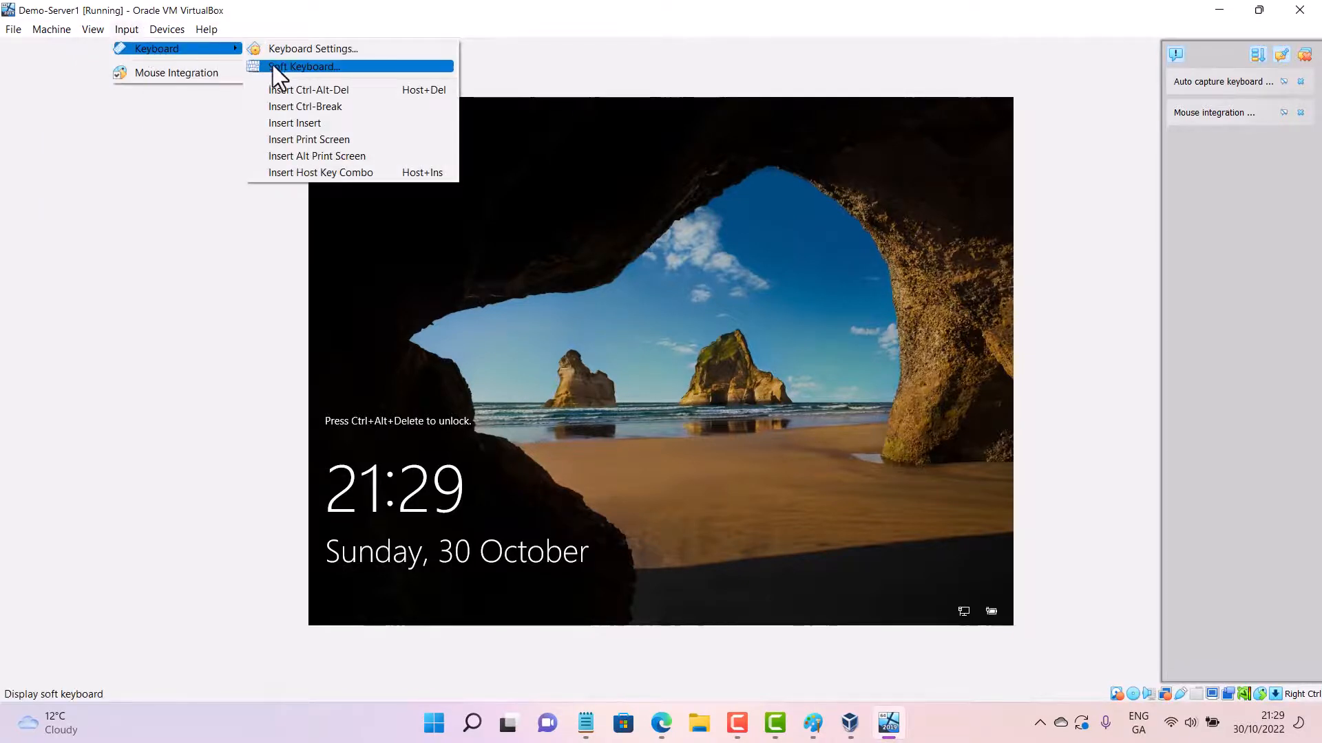
{"action": "left_click", "coordinate": [369, 90]}
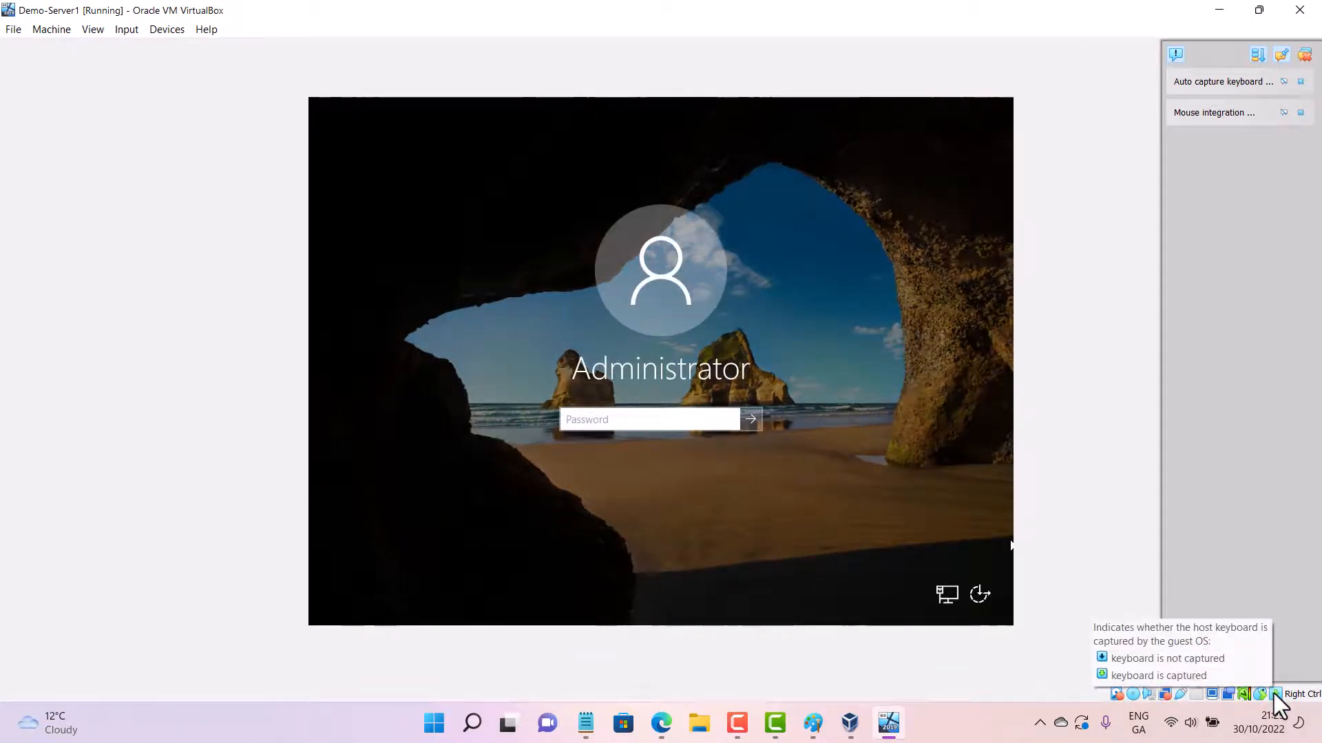
Enter the Administrator account password and sign in to the server.
{"action": "left_click", "coordinate": [665, 417]}
{"action": "type", "text": "P"}
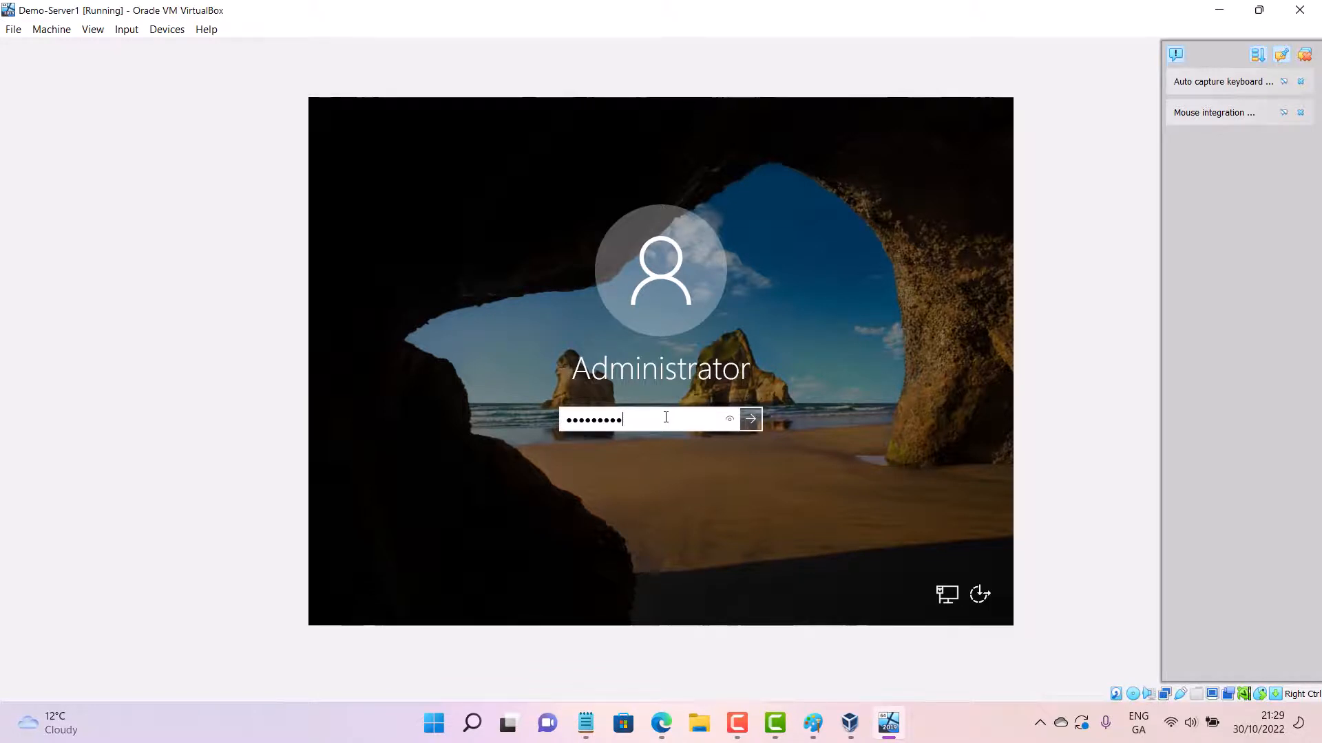
{"action": "left_click", "coordinate": [731, 420]}
{"action": "left_click", "coordinate": [751, 419]}
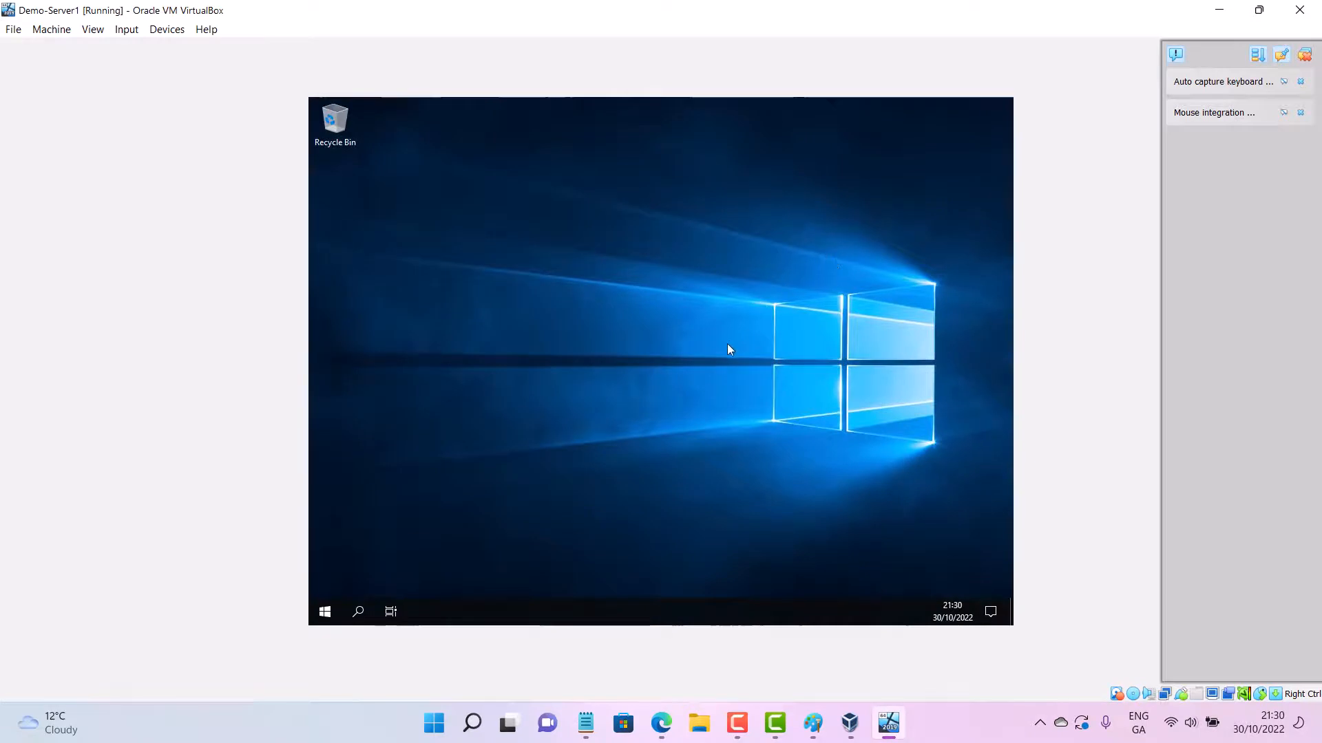
Allow the server to be discoverable by other PCs and devices on the network.
{"action": "left_click", "coordinate": [172, 31]}
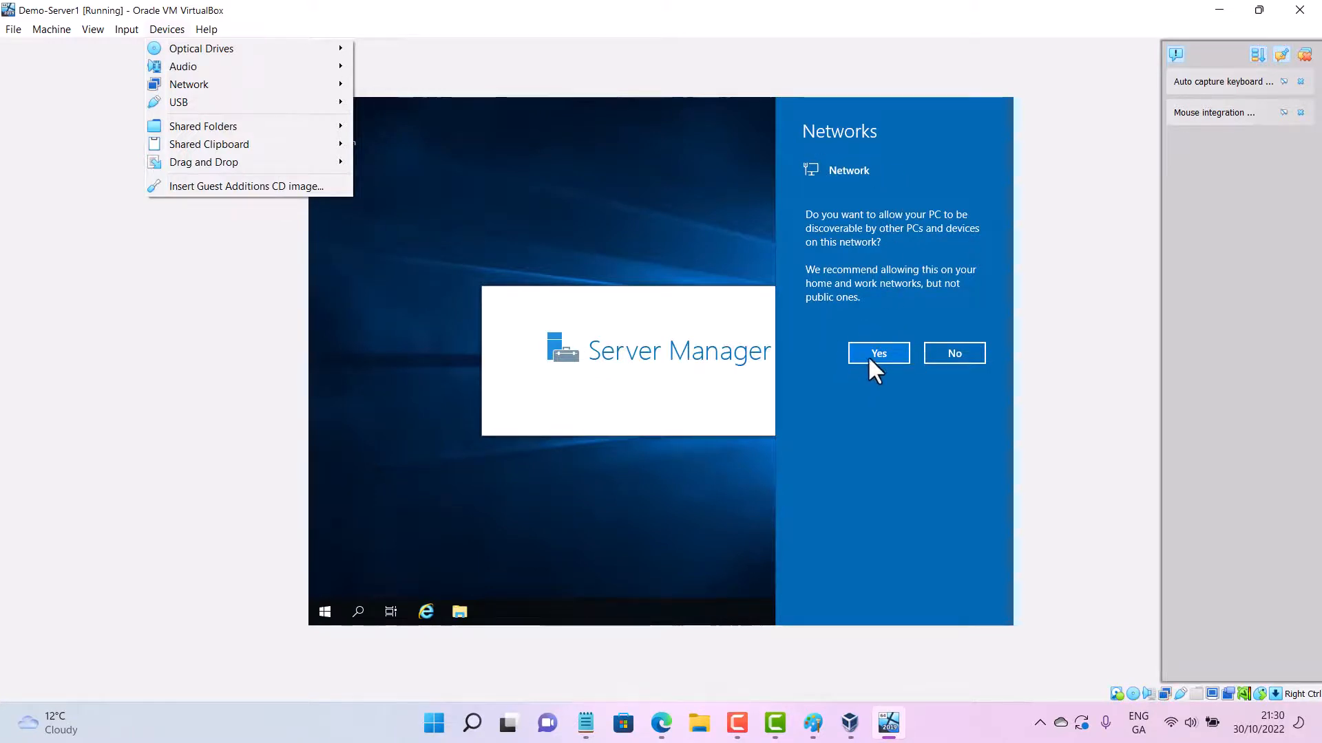
{"action": "left_click", "coordinate": [893, 355]}
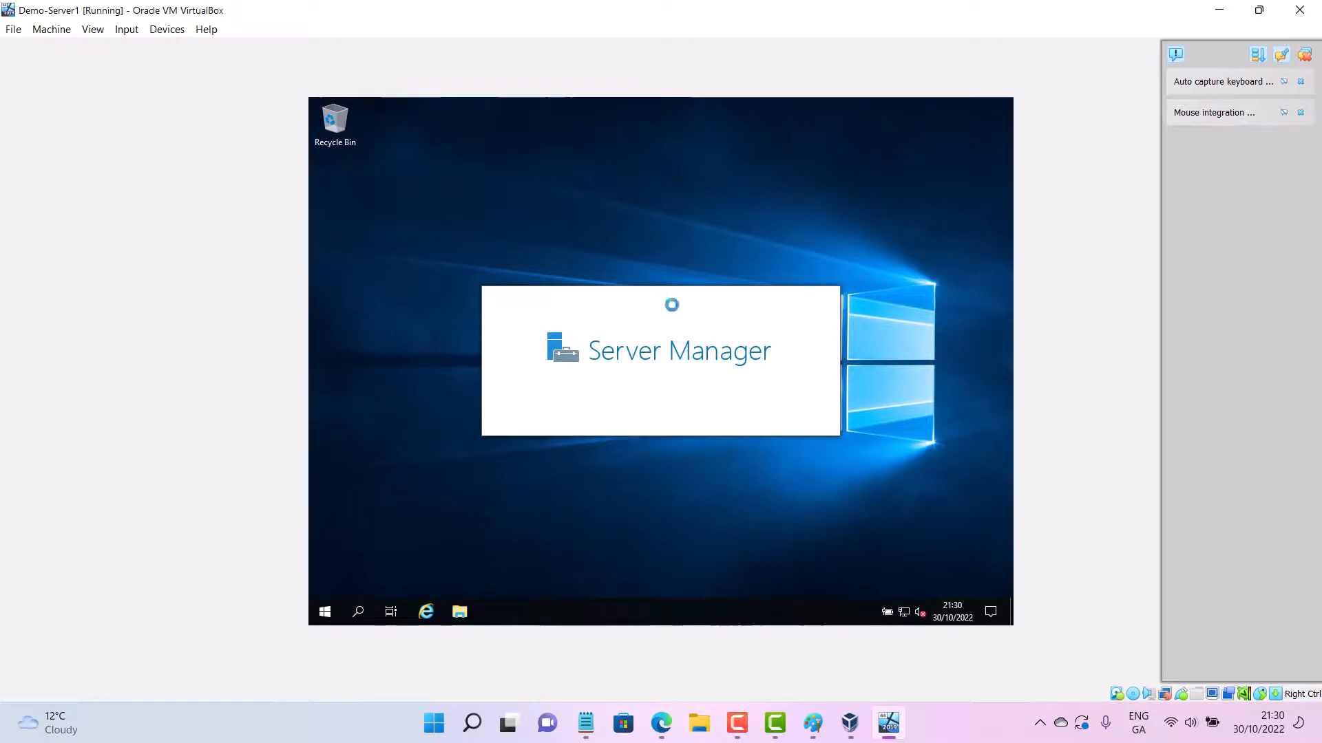
Set the Demo-Server1 virtual machine's shared clipboard to Bidirectional.
{"action": "left_click", "coordinate": [157, 30]}
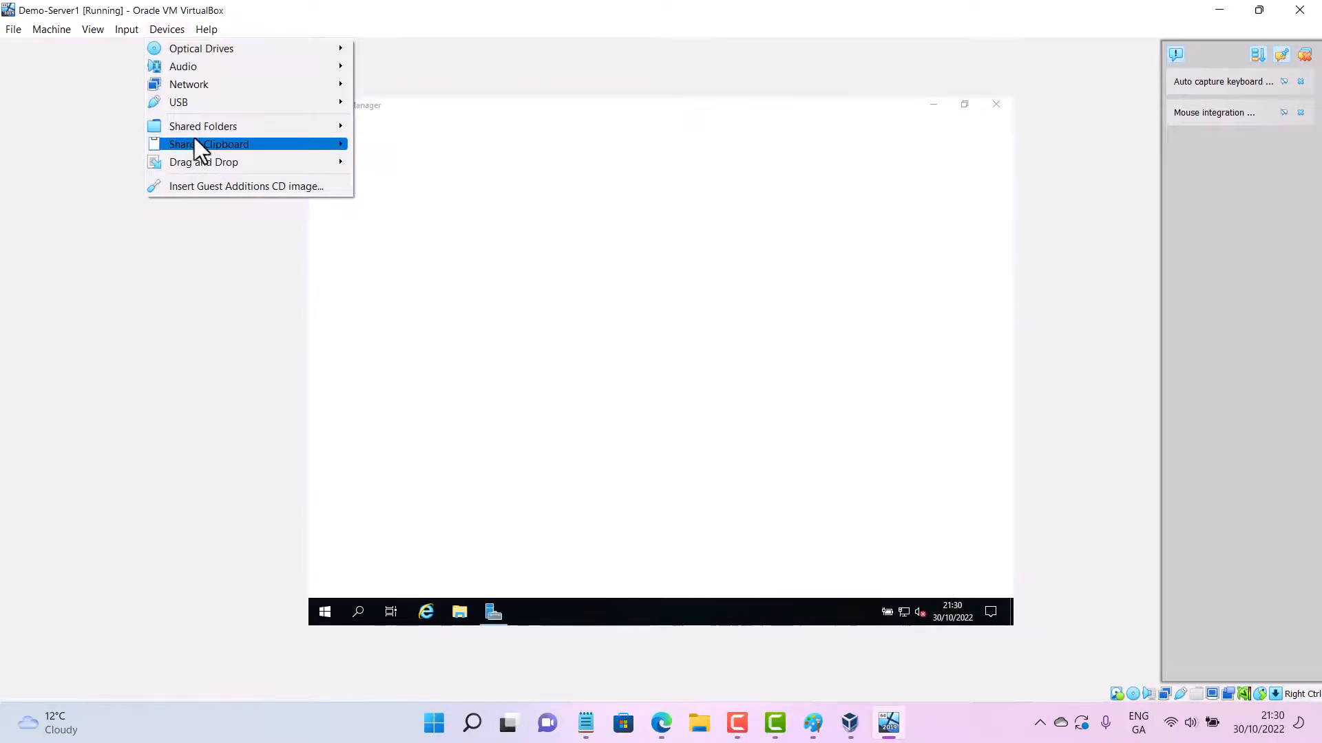
{"action": "mouse_move", "coordinate": [195, 142]}
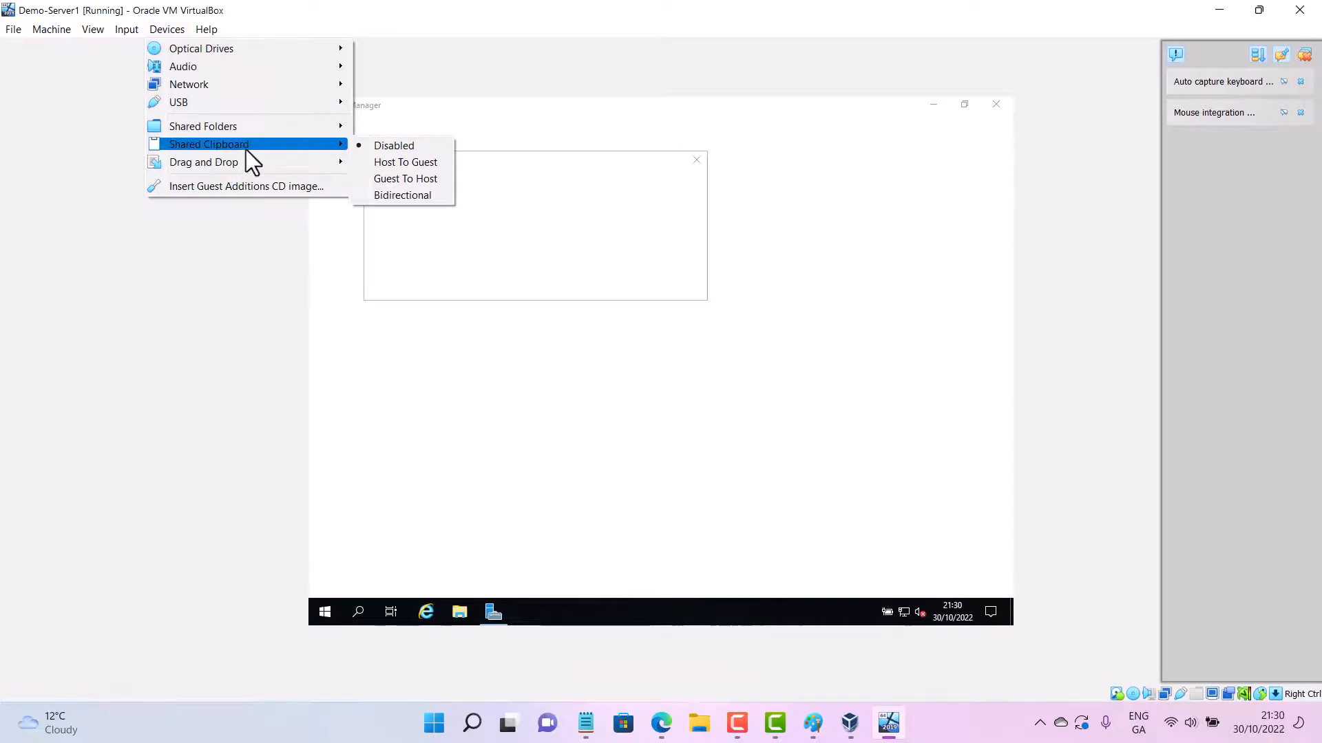
{"action": "left_click", "coordinate": [413, 196]}
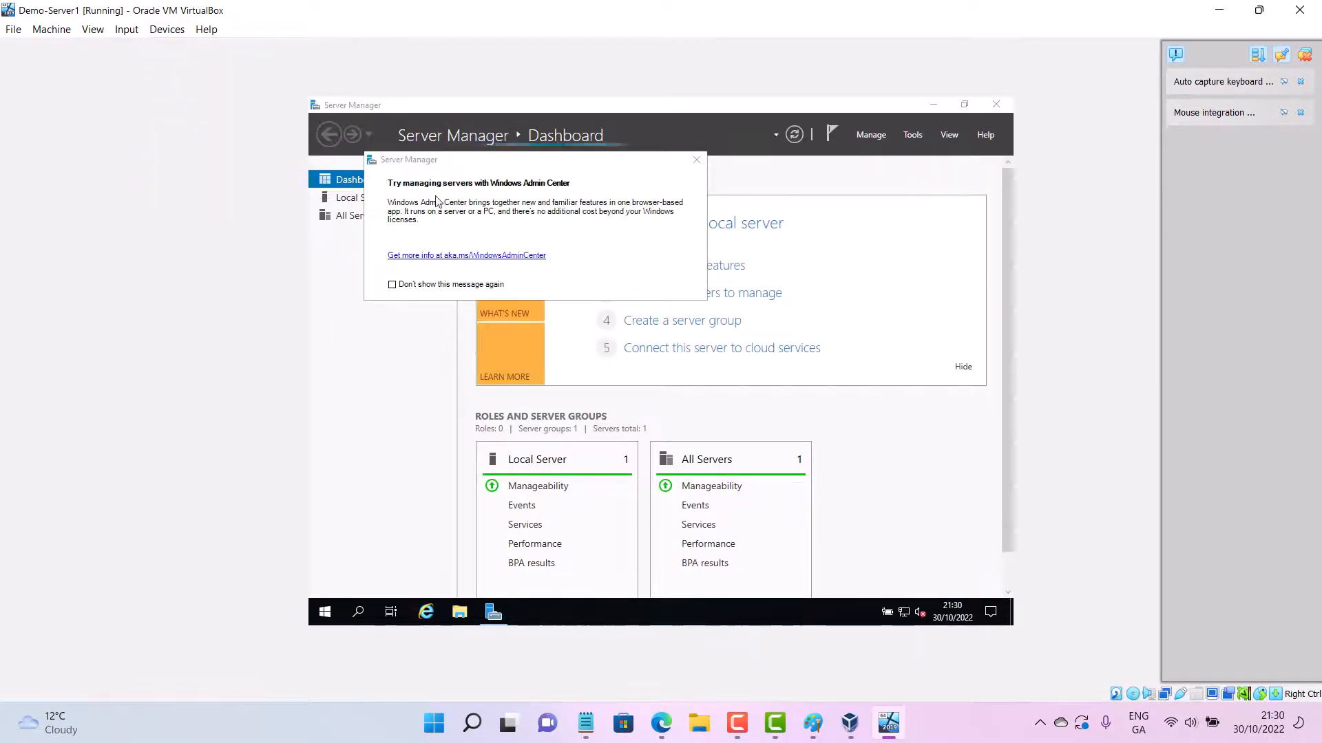
Enable drag and drop for the Demo-Server1 virtual machine and insert the Guest Additions CD image.
{"action": "left_click", "coordinate": [173, 33]}
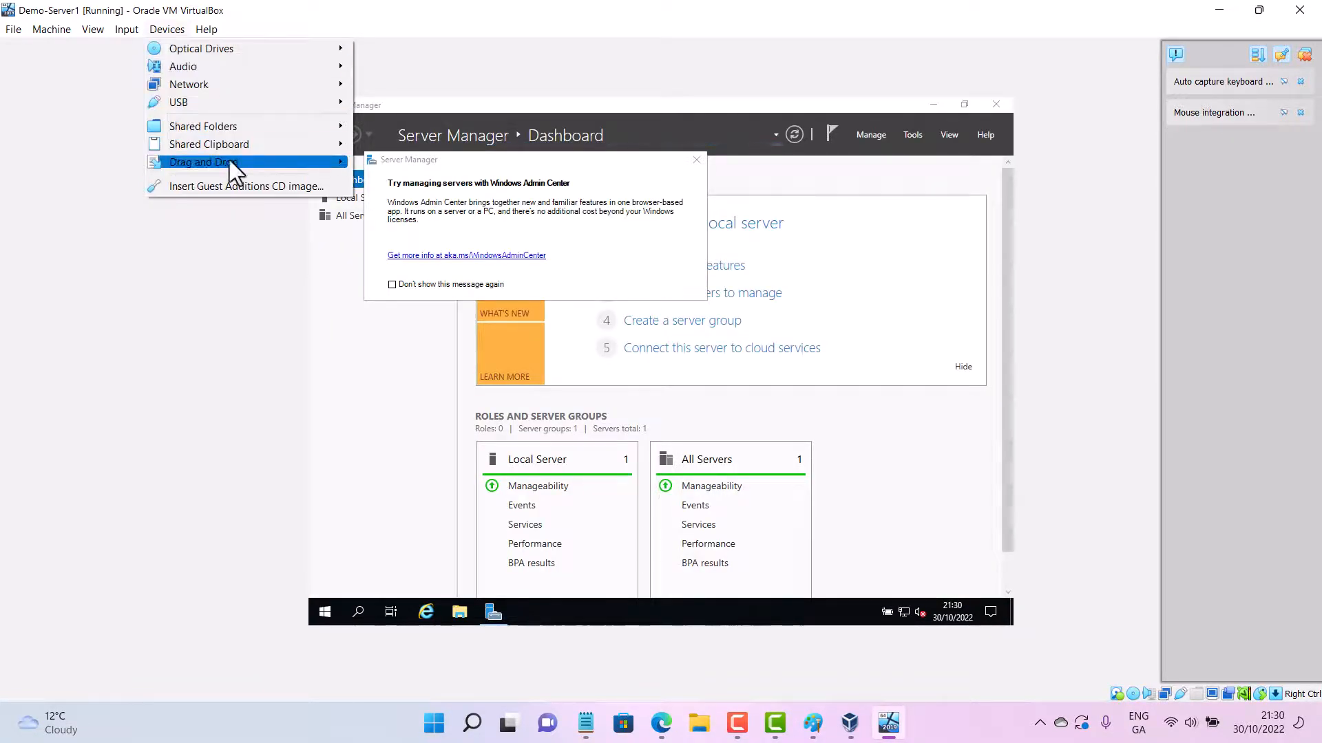
{"action": "mouse_move", "coordinate": [233, 163]}
{"action": "left_click", "coordinate": [416, 211]}
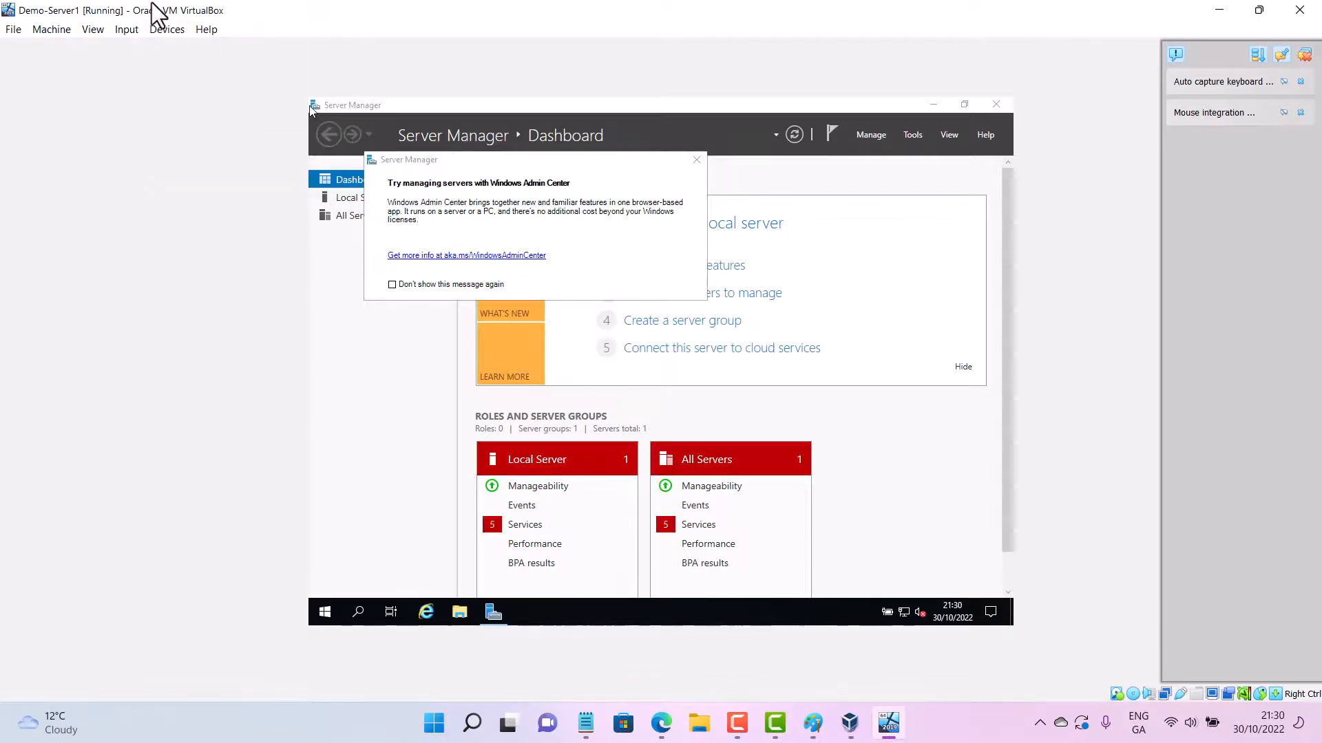
{"action": "left_click", "coordinate": [167, 32]}
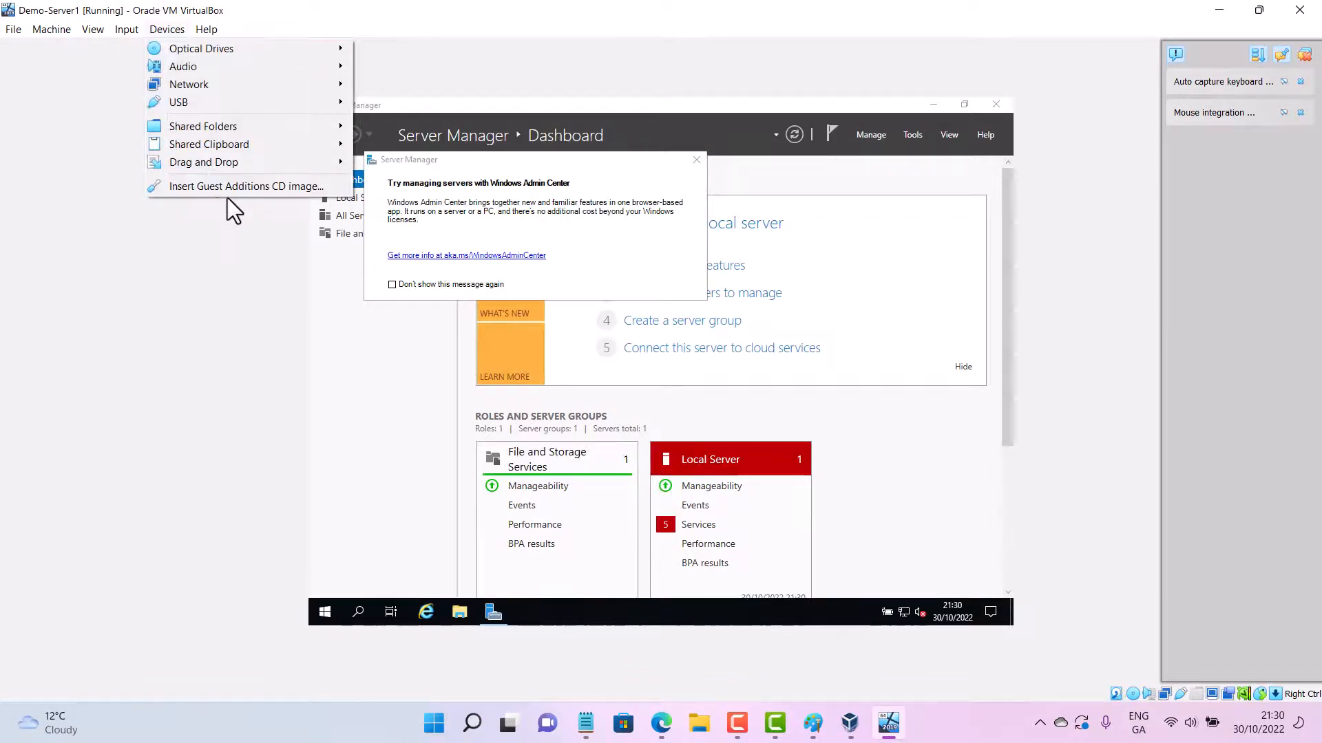
{"action": "left_click", "coordinate": [250, 187]}
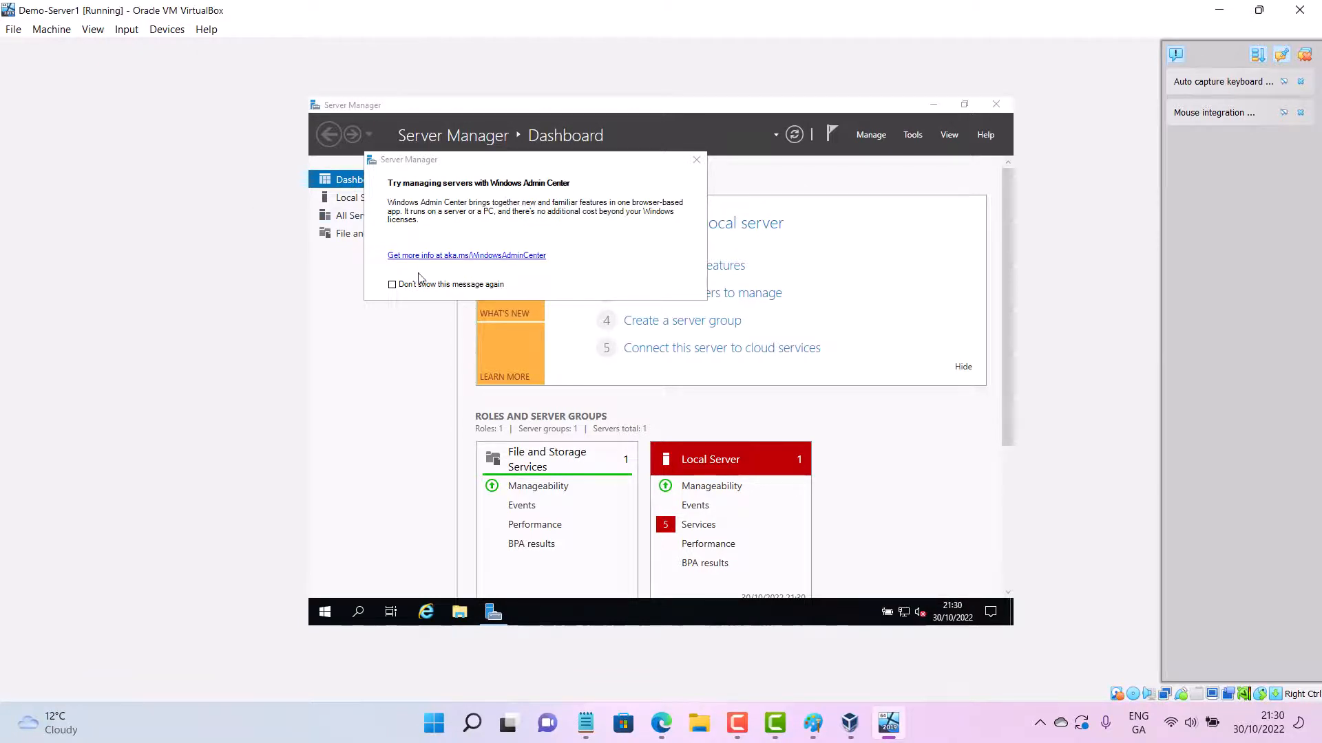
Dismiss the Windows Admin Center message so it is not shown again, and close Server Manager.
{"action": "left_click", "coordinate": [394, 285]}
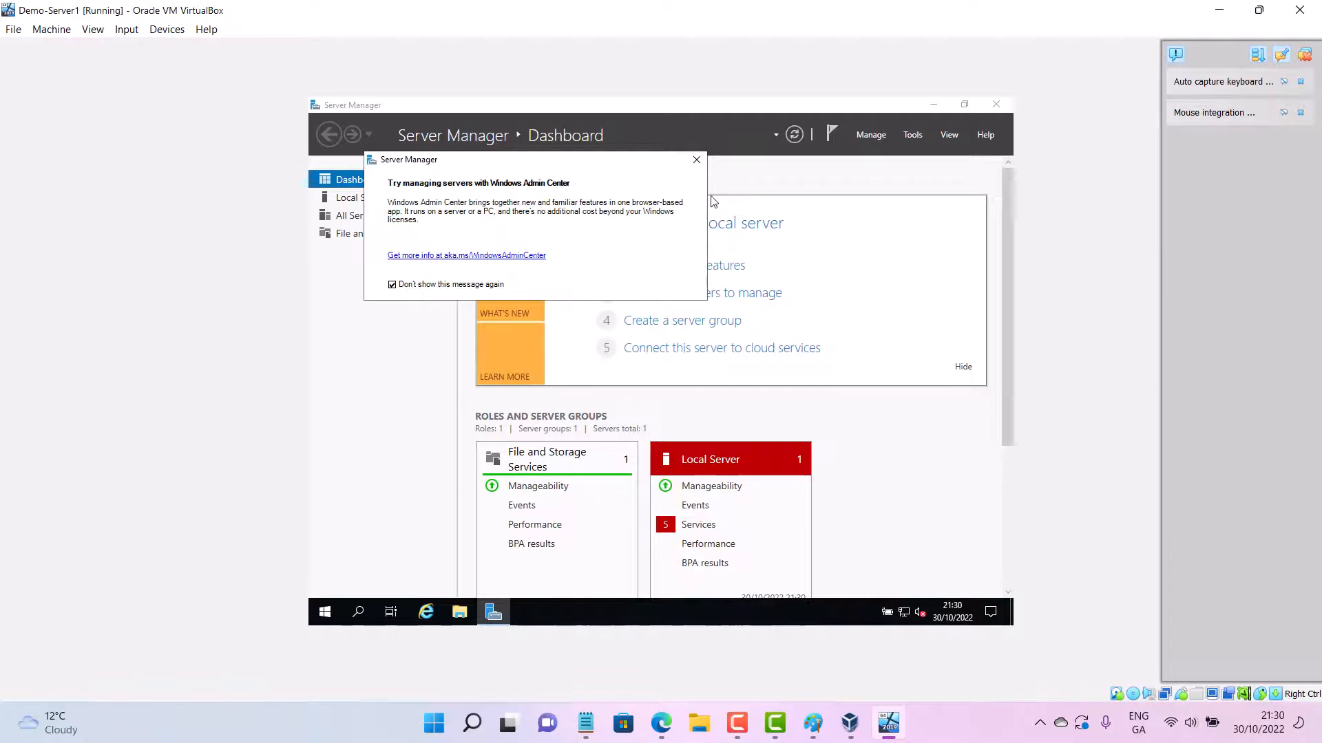
{"action": "left_click", "coordinate": [696, 160]}
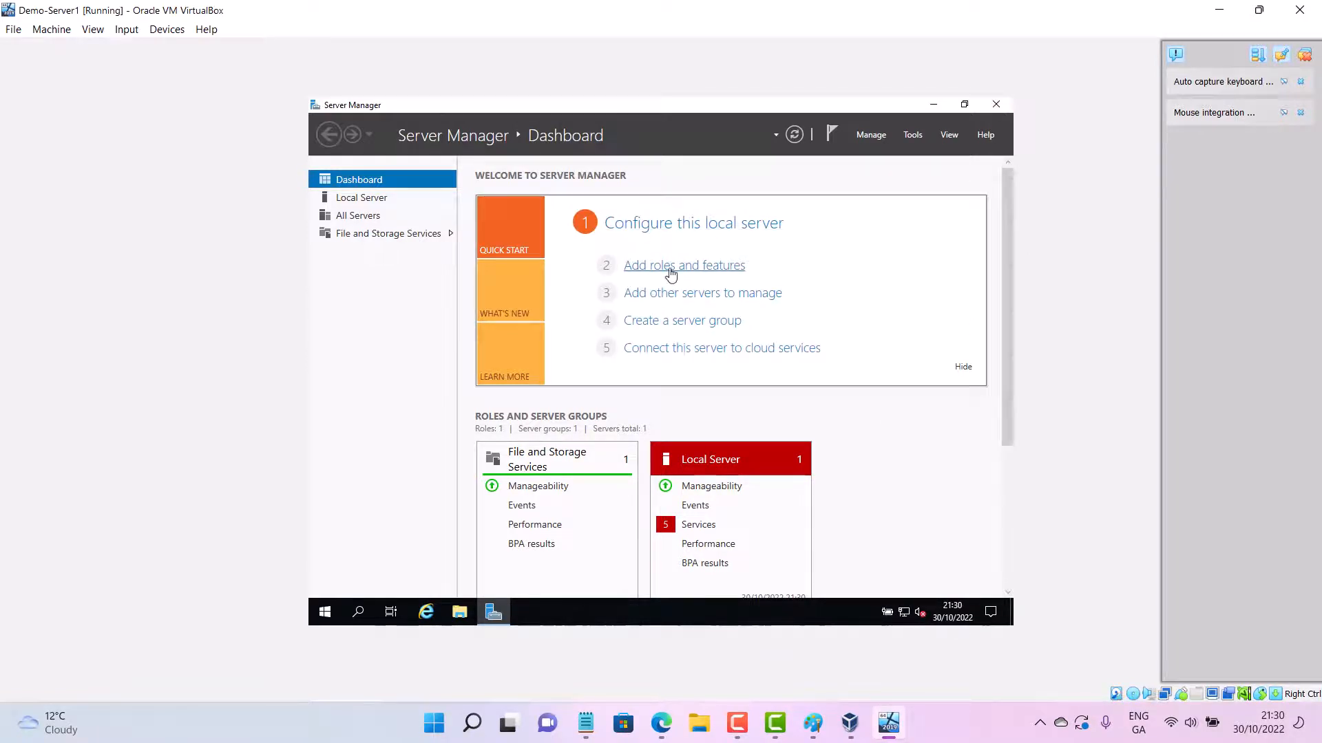
{"action": "left_click", "coordinate": [995, 106]}
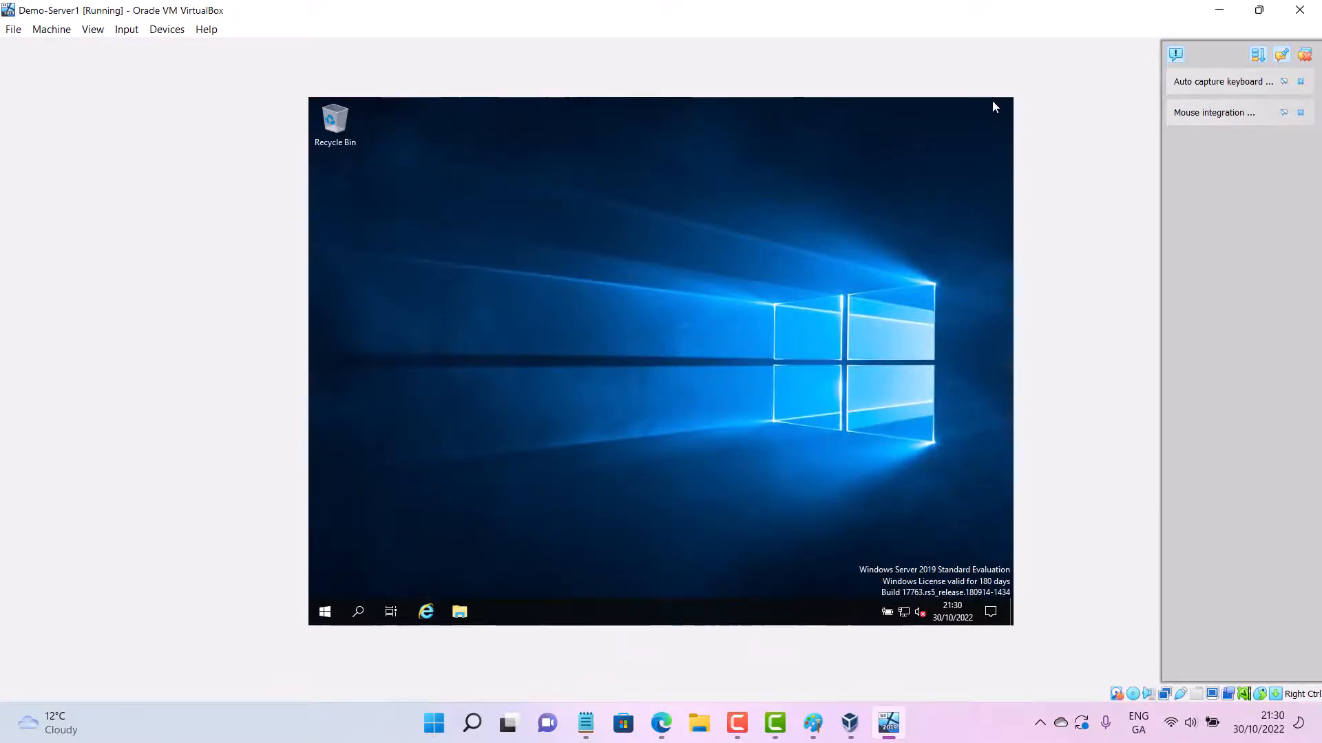
{"action": "left_click", "coordinate": [324, 612]}
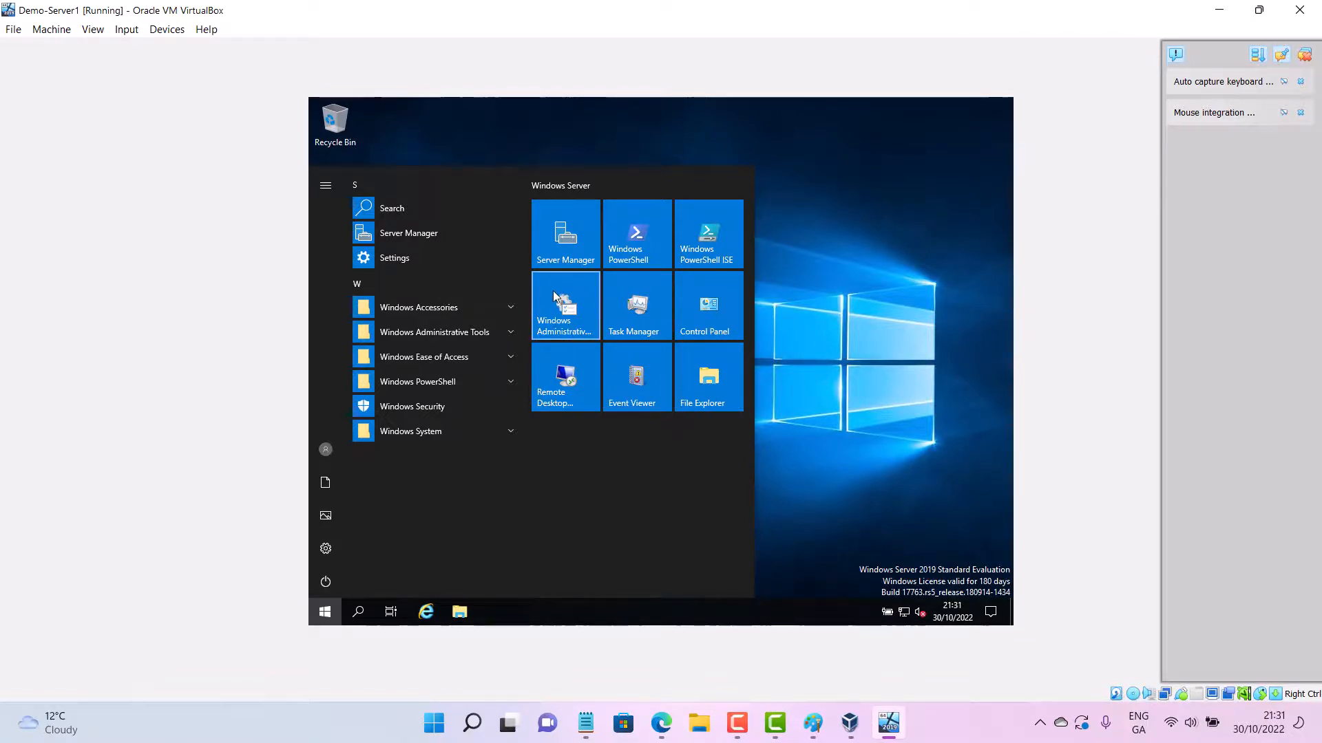
{"action": "left_click", "coordinate": [555, 254]}
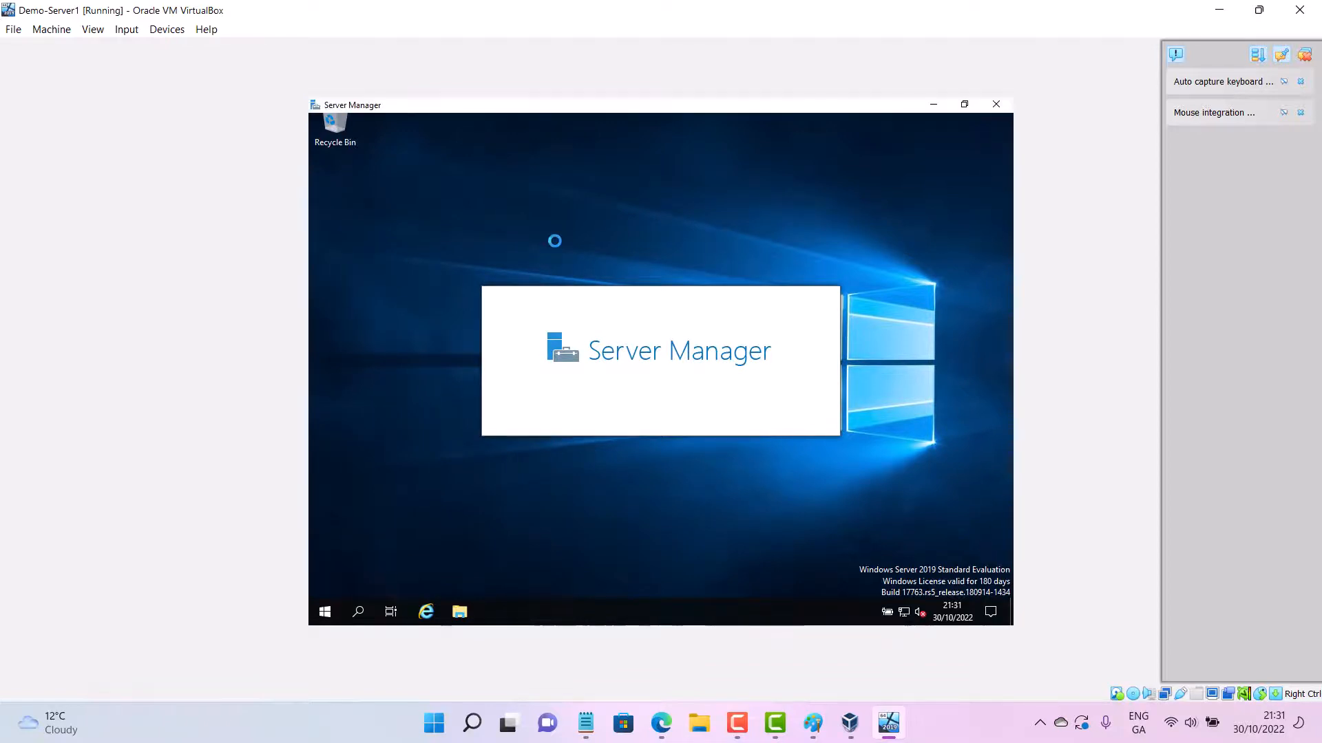
{"action": "left_click", "coordinate": [995, 104]}
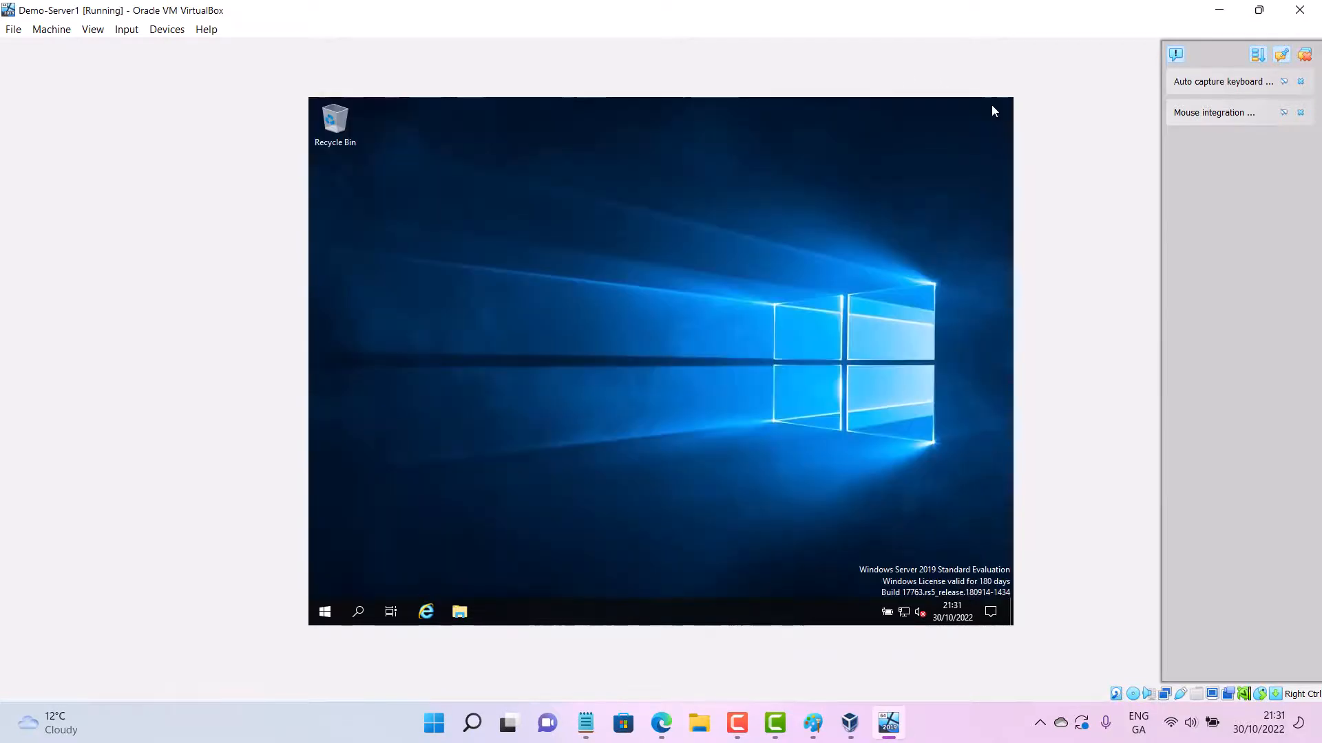
{"action": "left_click", "coordinate": [460, 614]}
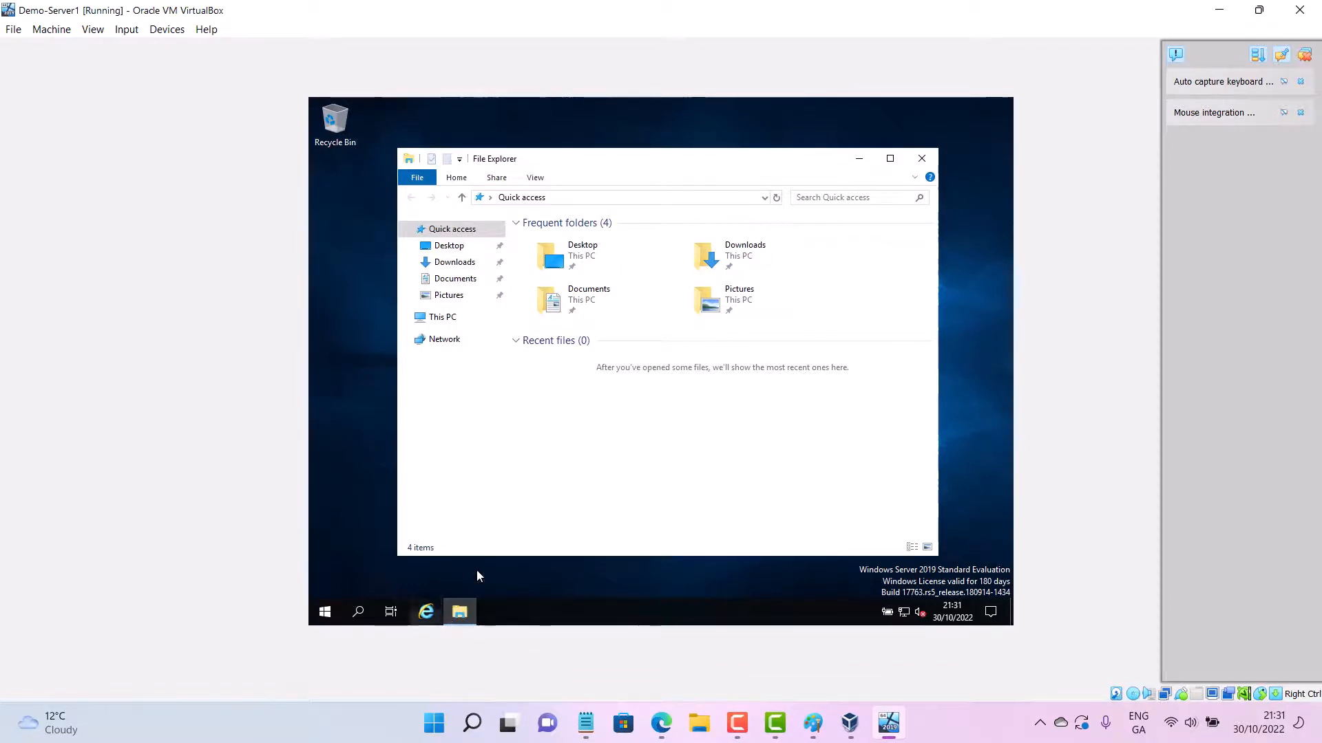
{"action": "left_click", "coordinate": [922, 158]}
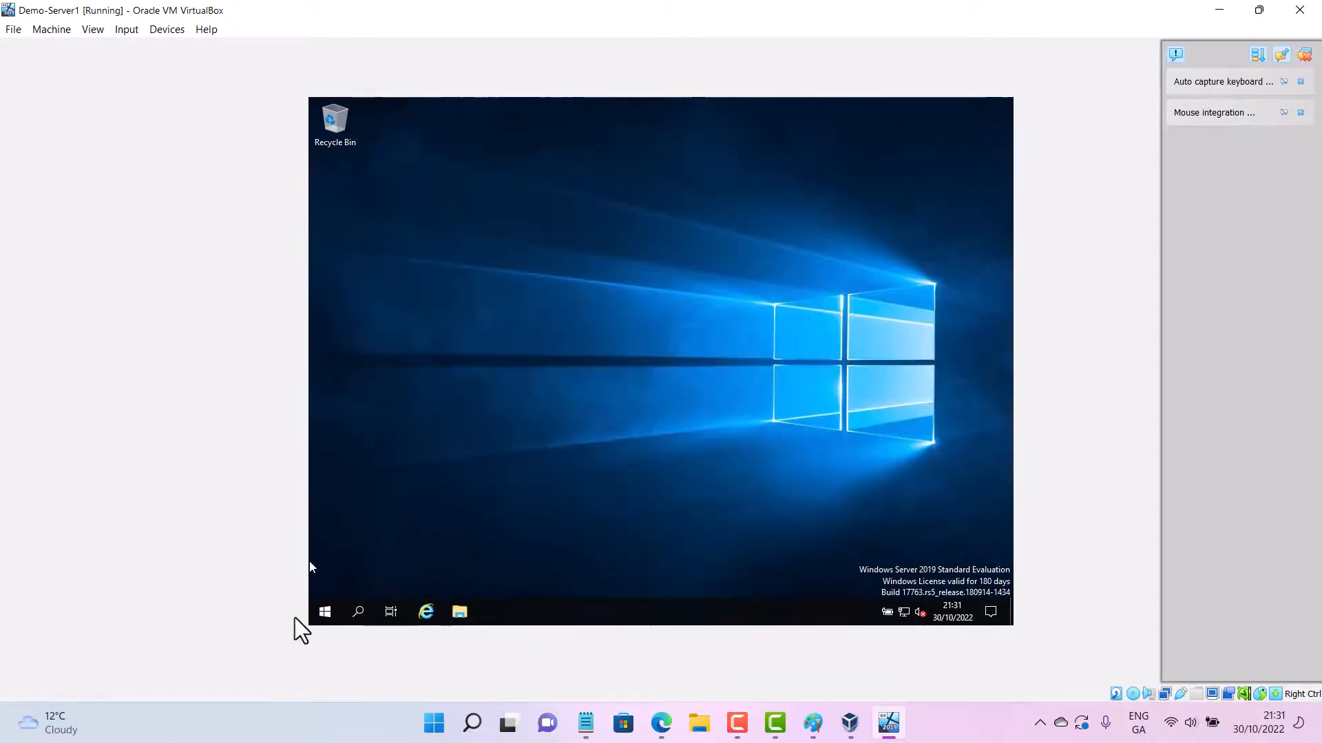
Open File Explorer on the server and browse from This PC to the VirtualBox Guest Additions CD drive (D:).
{"action": "left_click", "coordinate": [325, 614]}
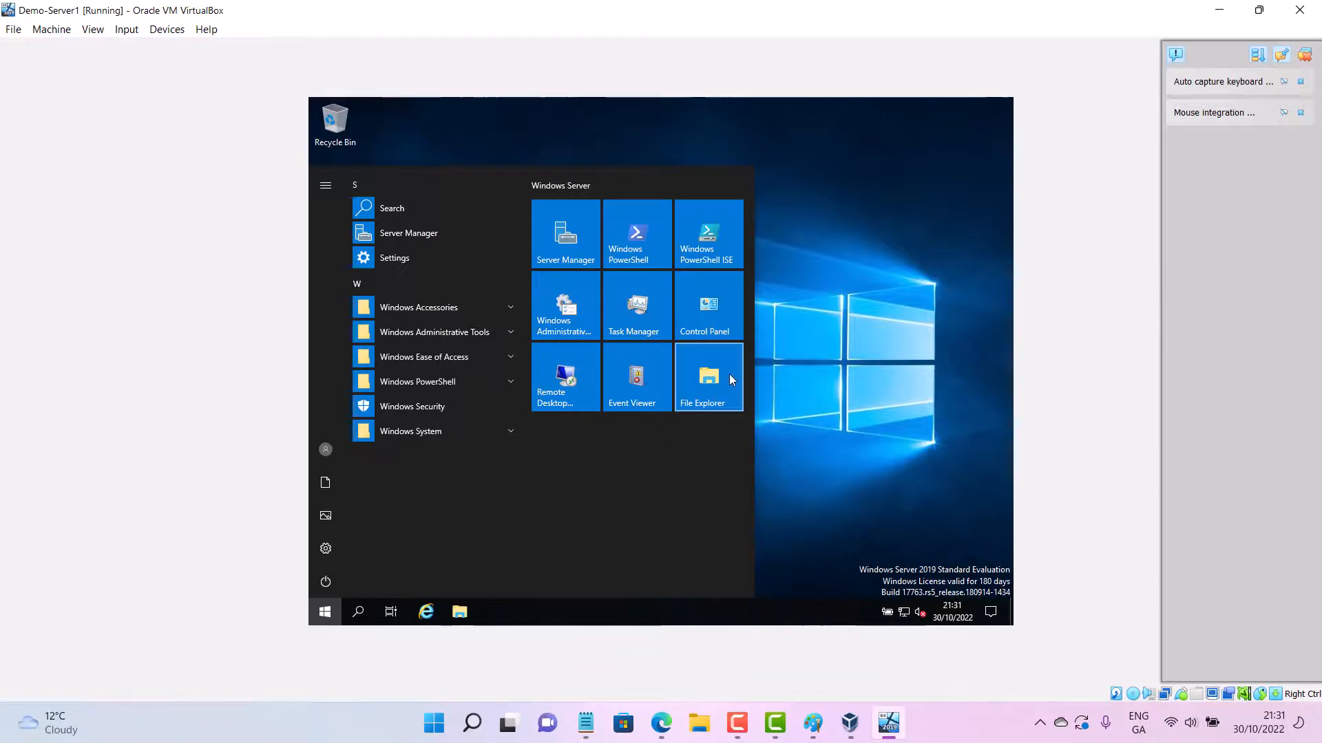
{"action": "left_click", "coordinate": [696, 382]}
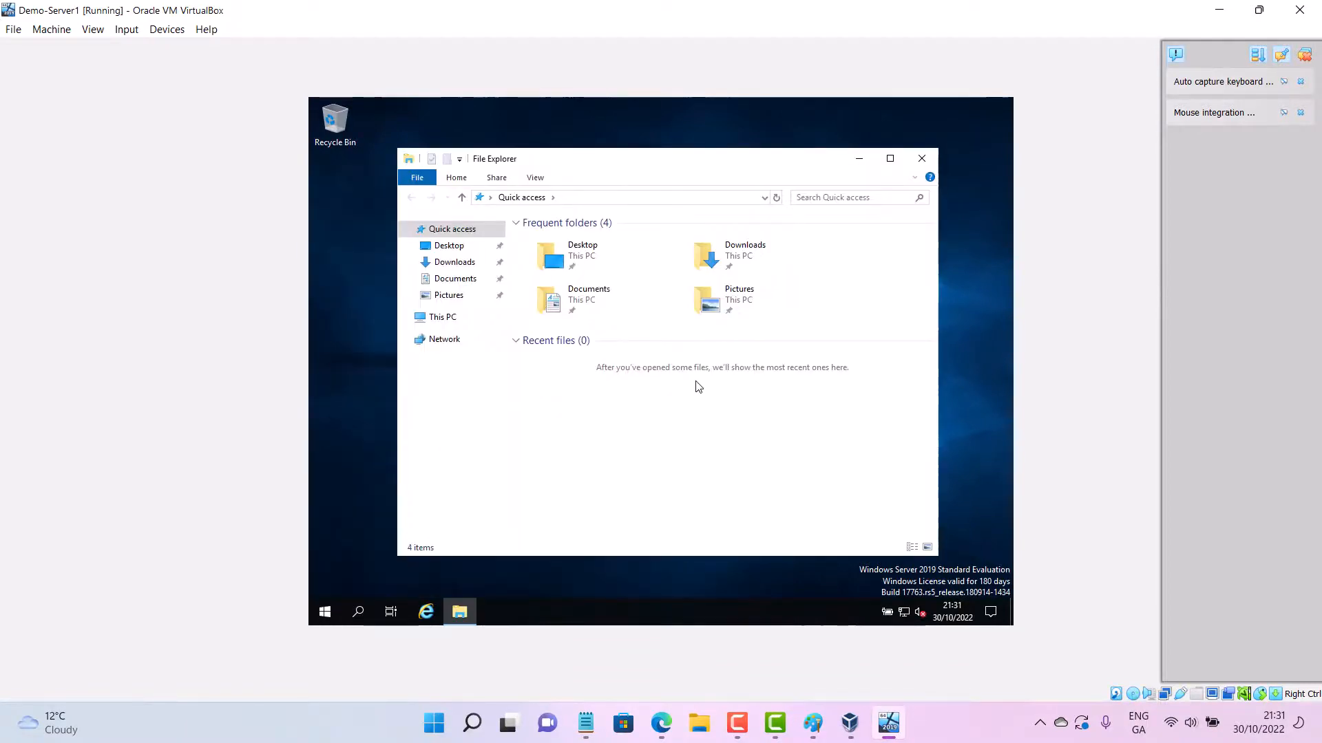
{"action": "left_click", "coordinate": [451, 324]}
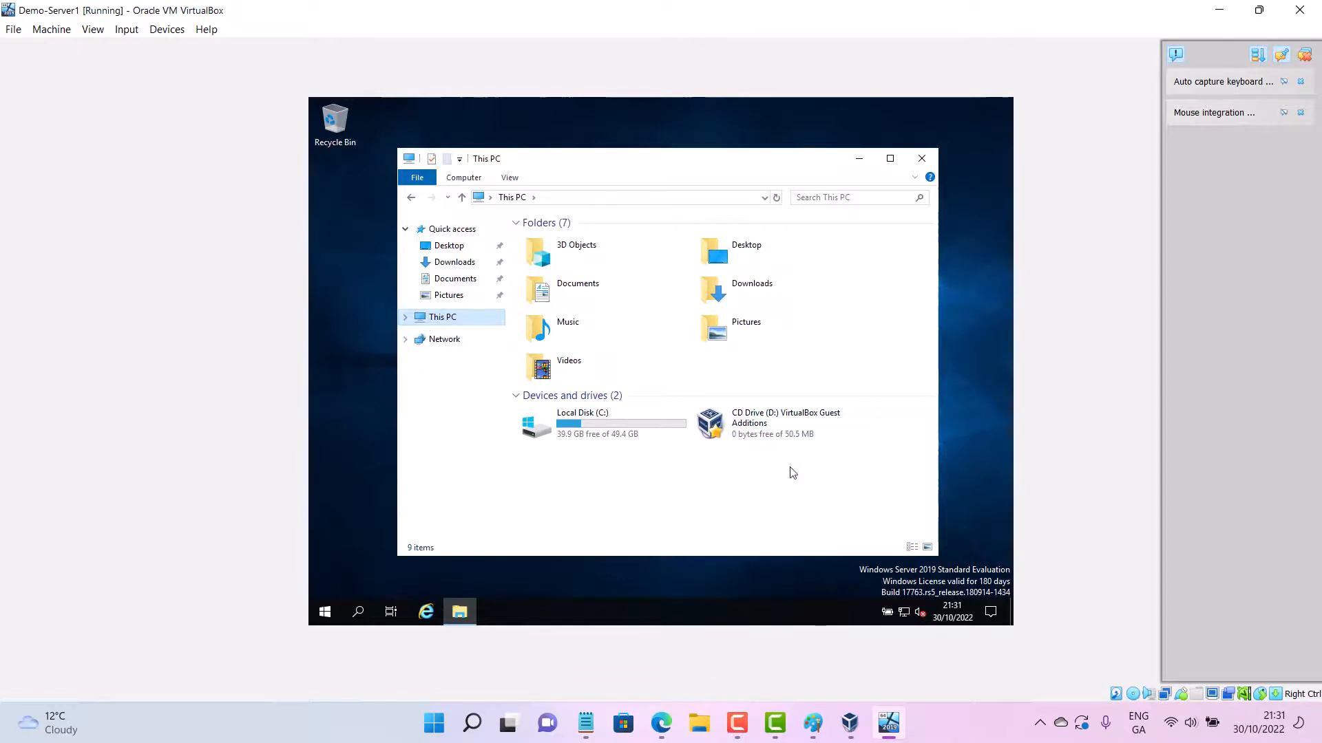
{"action": "left_click", "coordinate": [168, 31]}
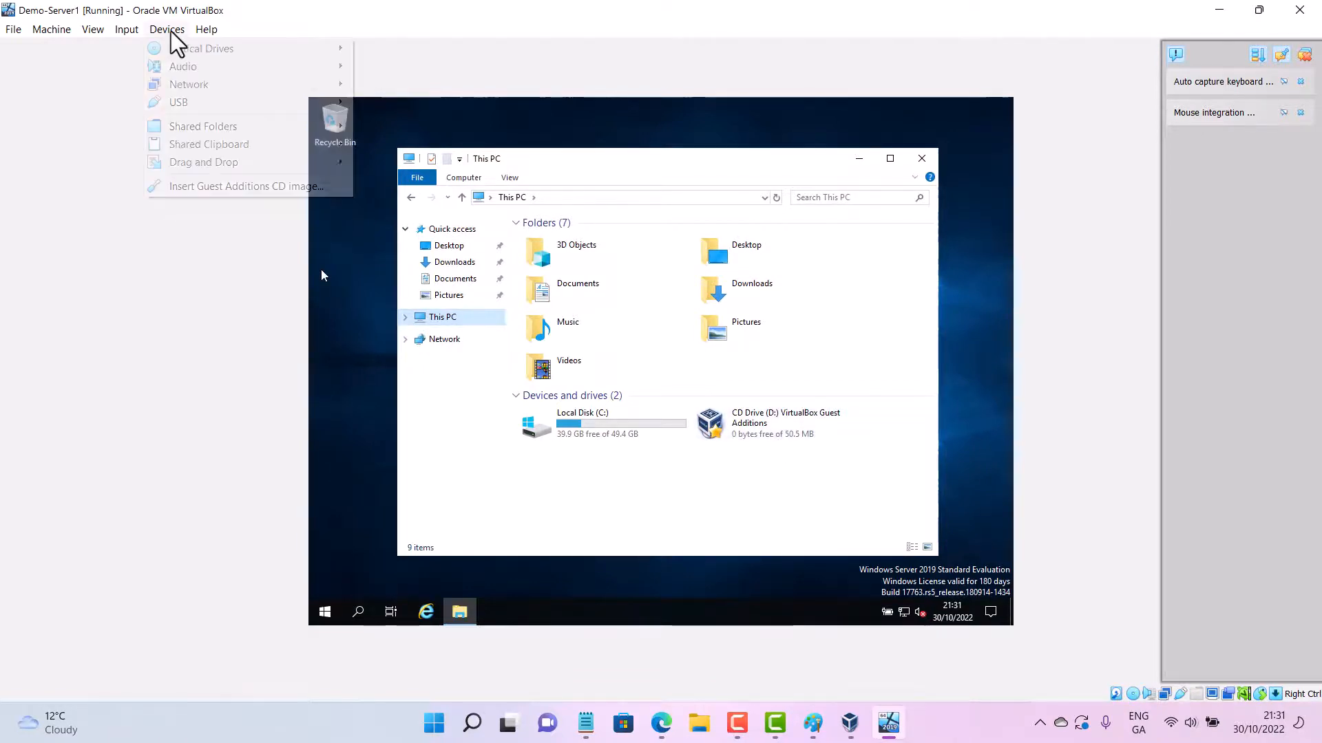
{"action": "left_click", "coordinate": [229, 186]}
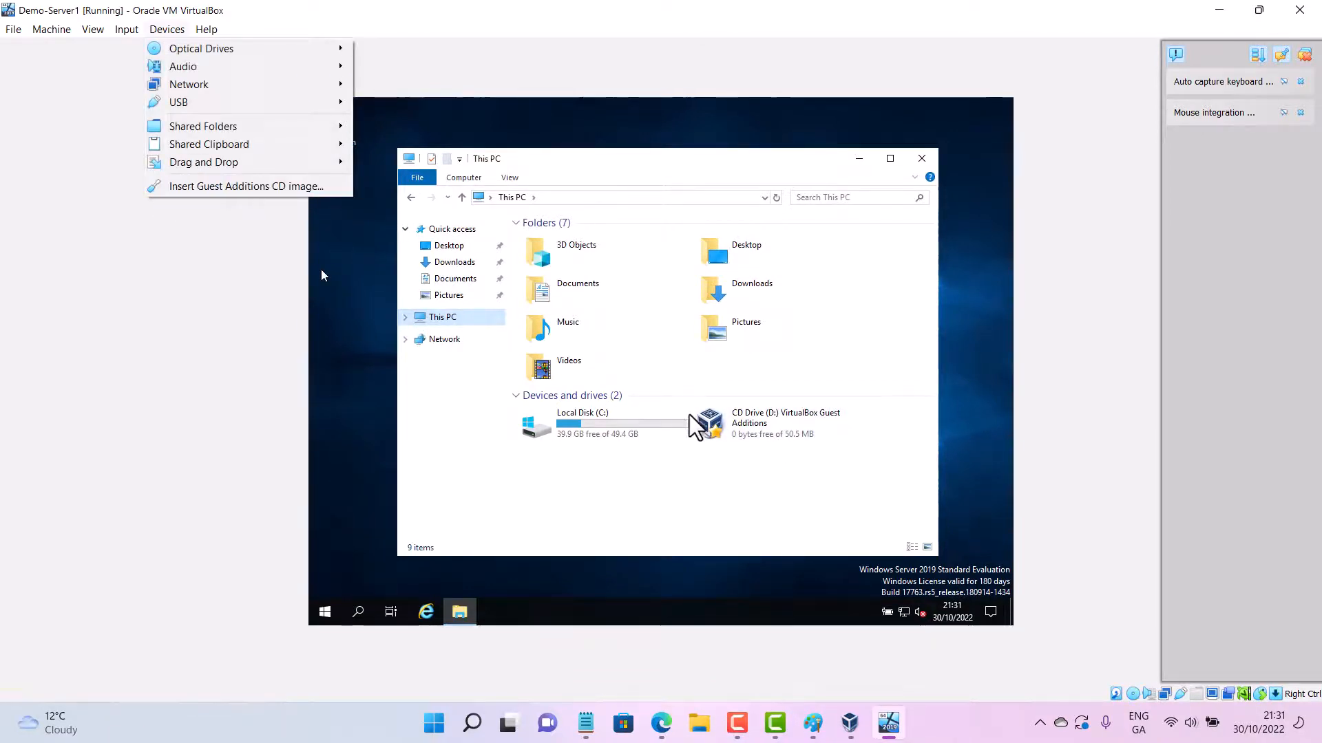
{"action": "left_click", "coordinate": [727, 421]}
{"action": "double_click", "coordinate": [727, 422]}
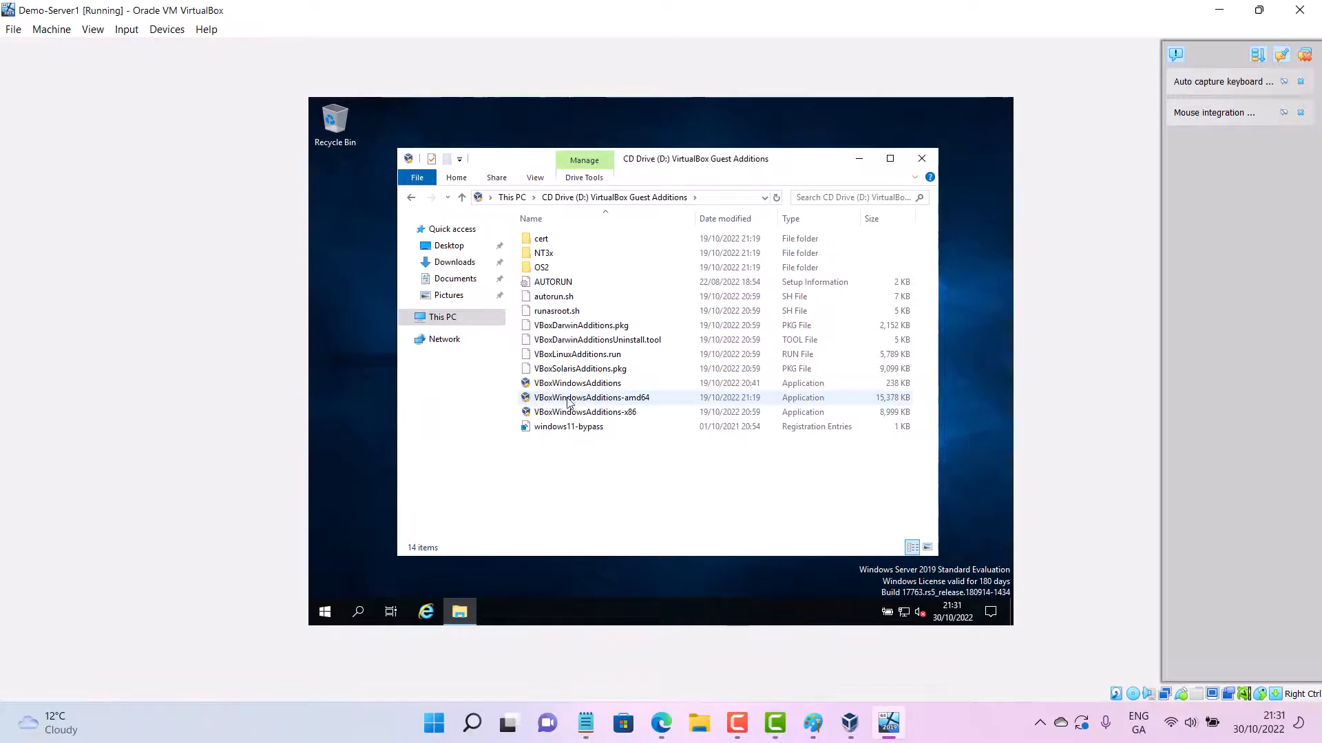
Run VBoxWindowsAdditions-amd64, install Guest Additions 7.0.2 with the default folder and components, and finish with Reboot now.
{"action": "left_click", "coordinate": [645, 403]}
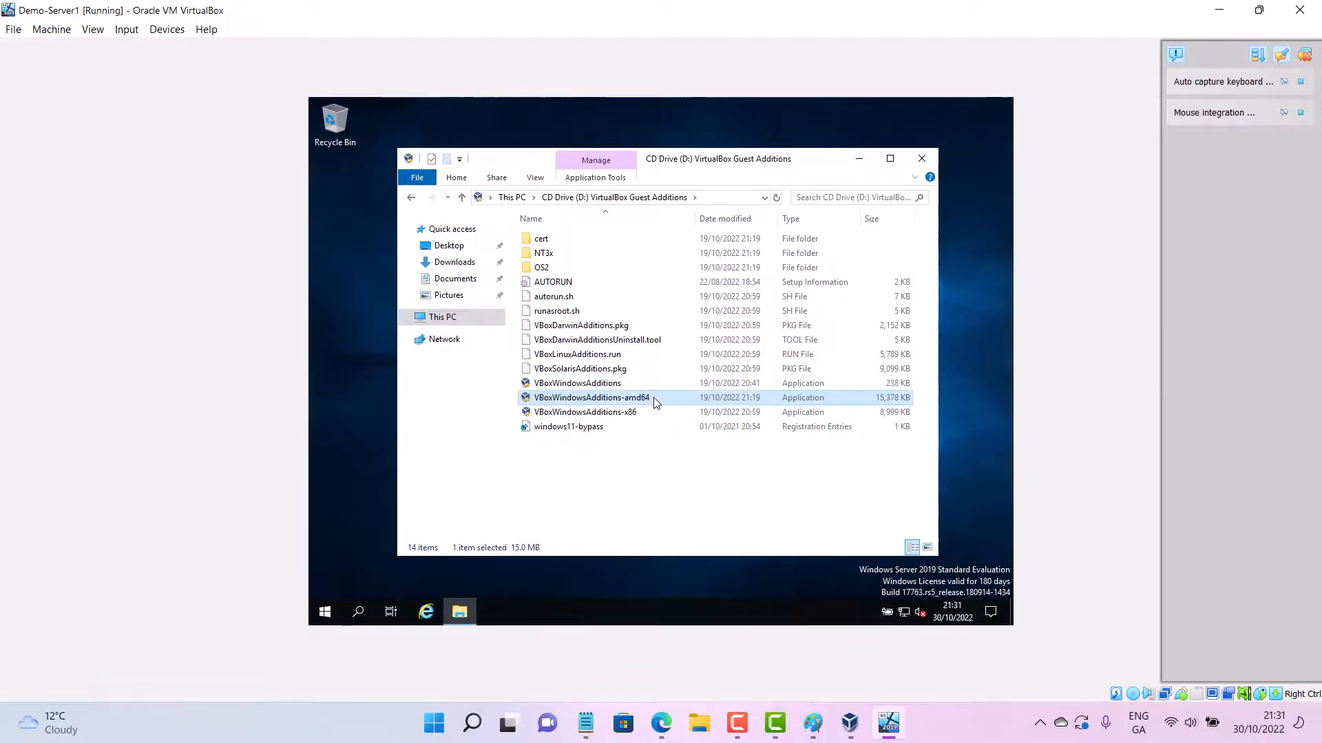
{"action": "double_click", "coordinate": [653, 399]}
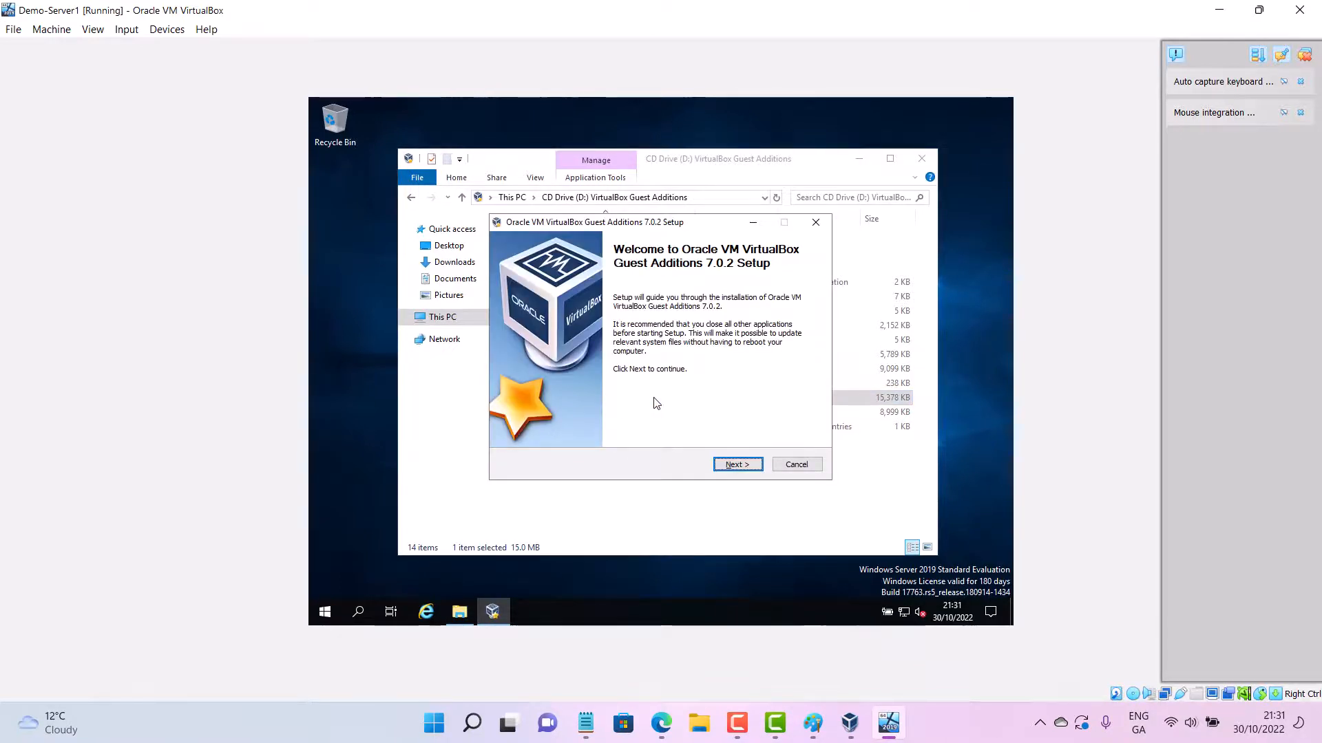
{"action": "left_click", "coordinate": [742, 466]}
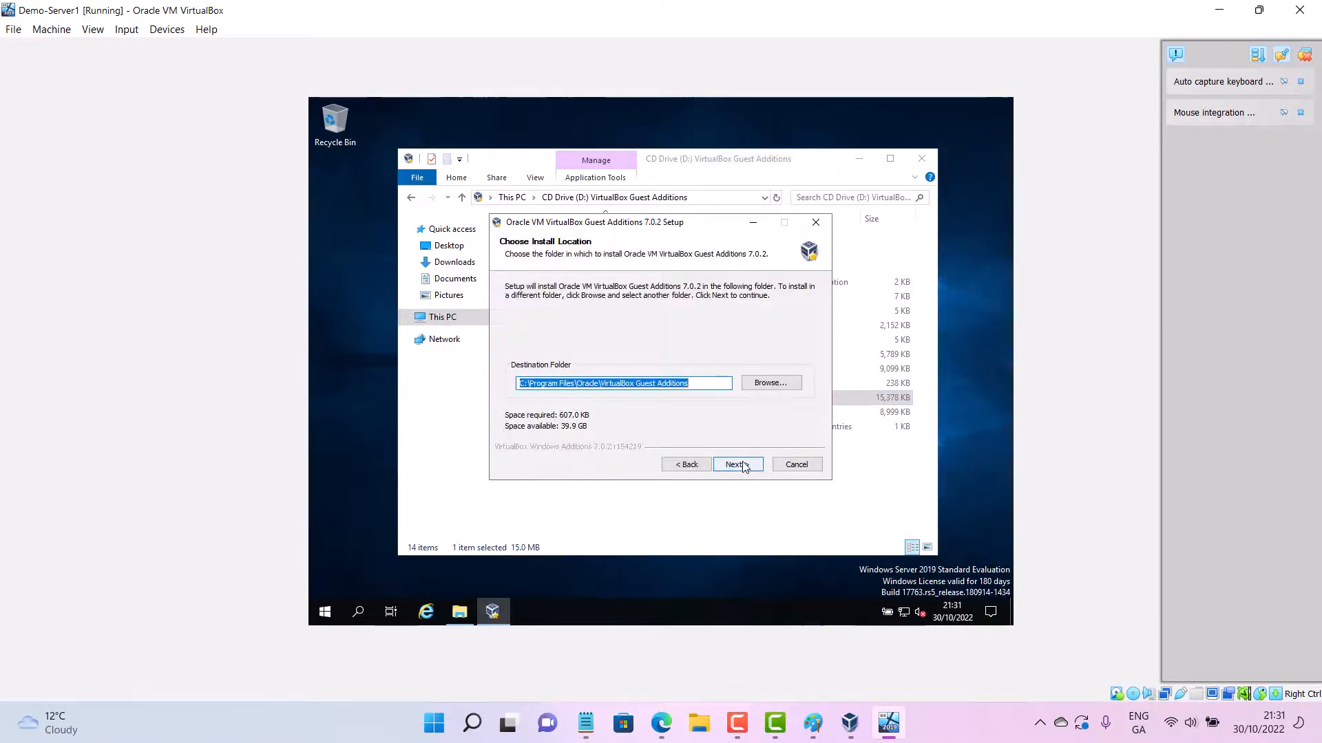
{"action": "left_click", "coordinate": [742, 466]}
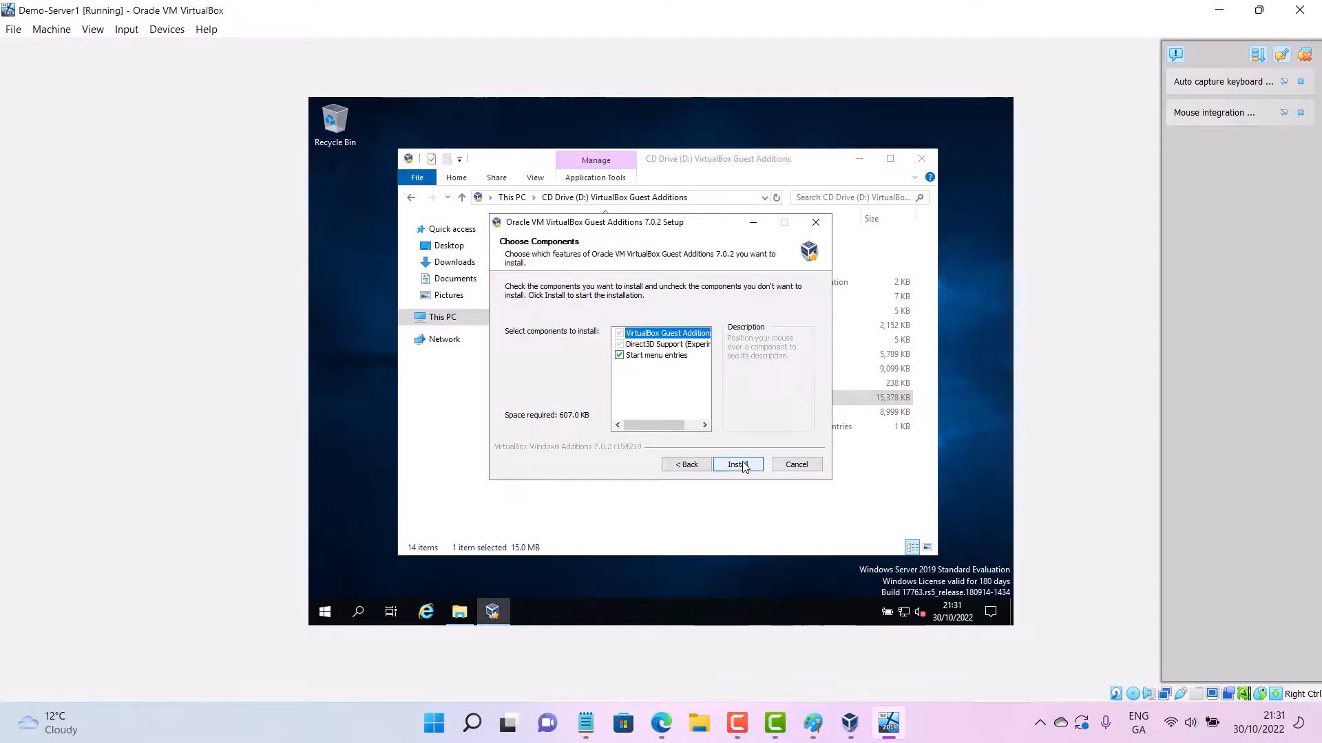
{"action": "left_click", "coordinate": [742, 466]}
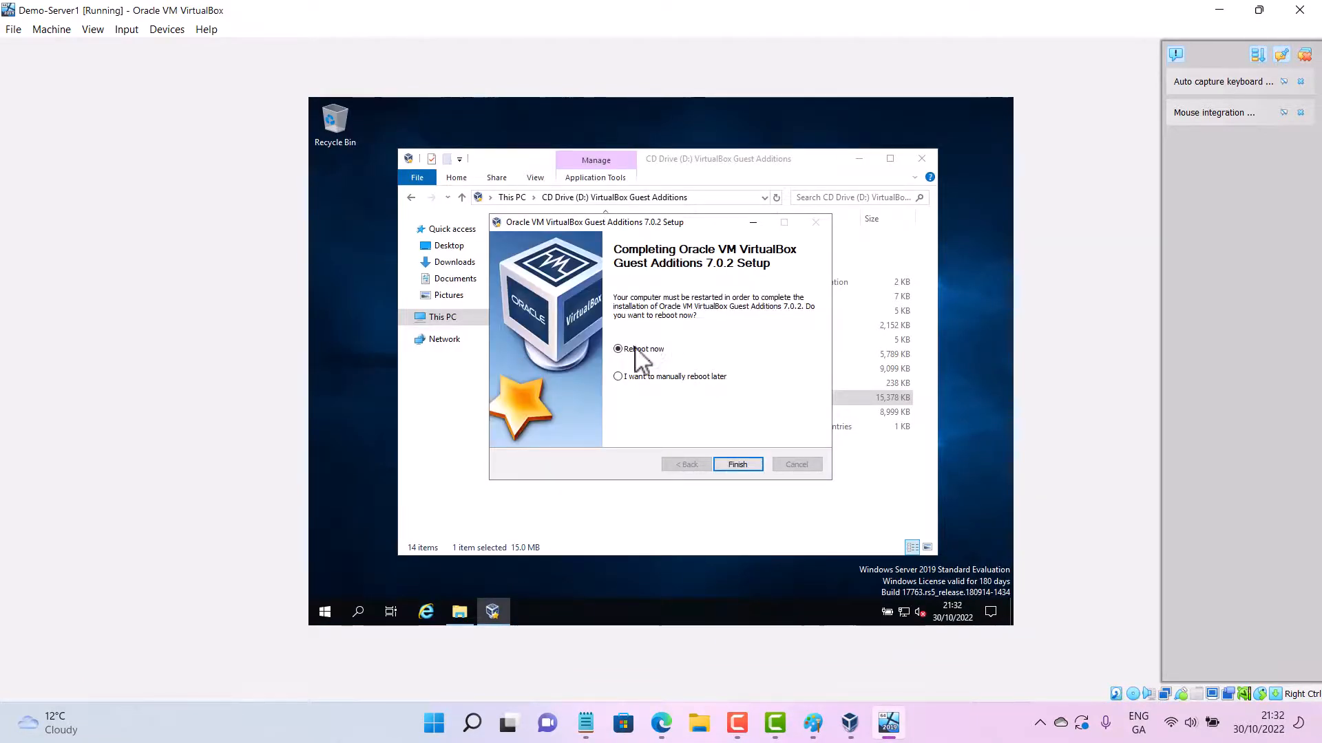
{"action": "left_click", "coordinate": [744, 466]}
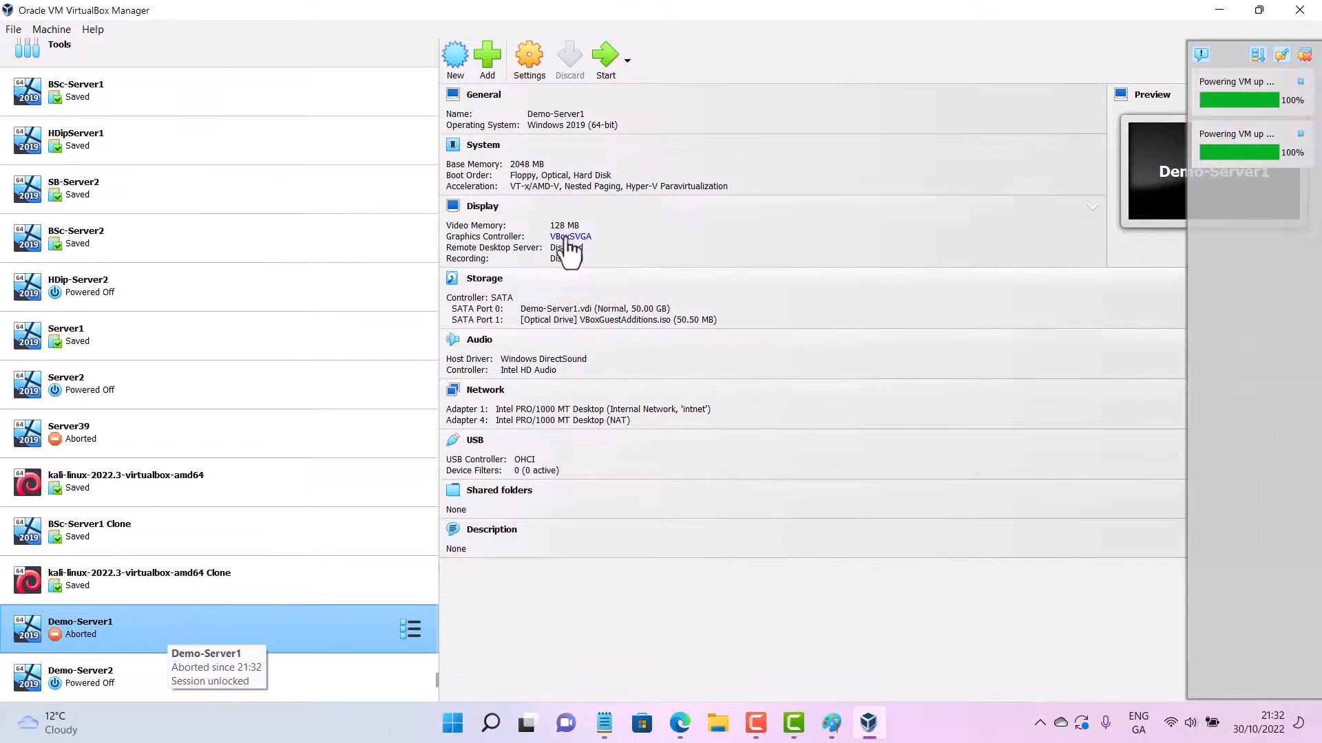
Start the Demo-Server1 virtual machine again and send Ctrl-Alt-Del to unlock its lock screen.
{"action": "left_click", "coordinate": [607, 64]}
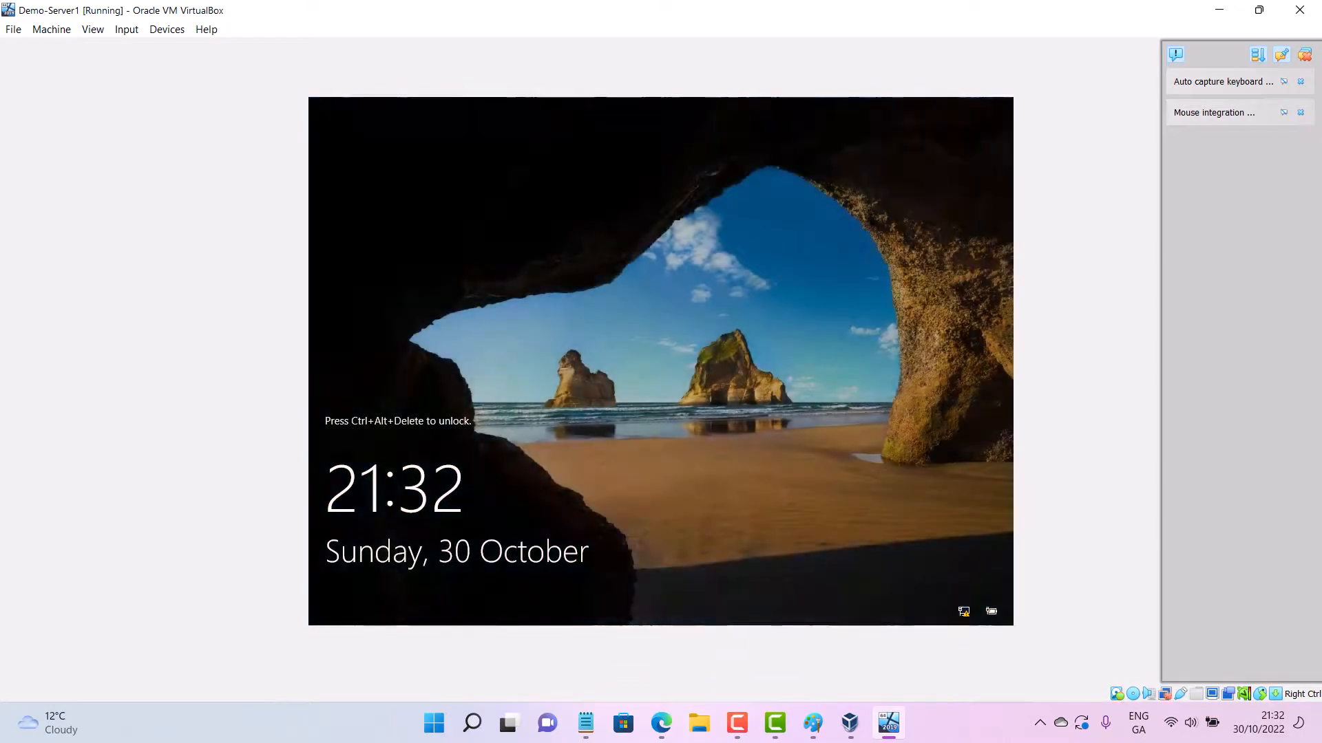
{"action": "left_click", "coordinate": [124, 29]}
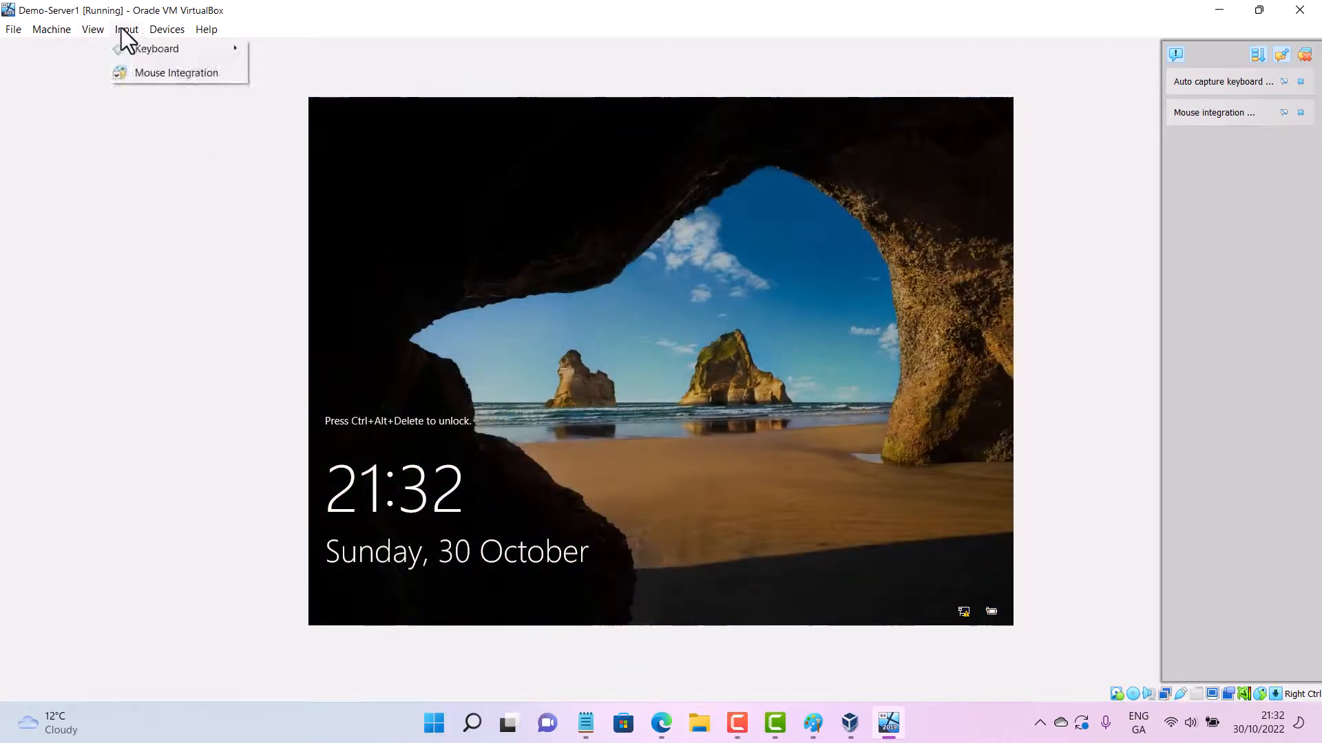
{"action": "mouse_move", "coordinate": [138, 46]}
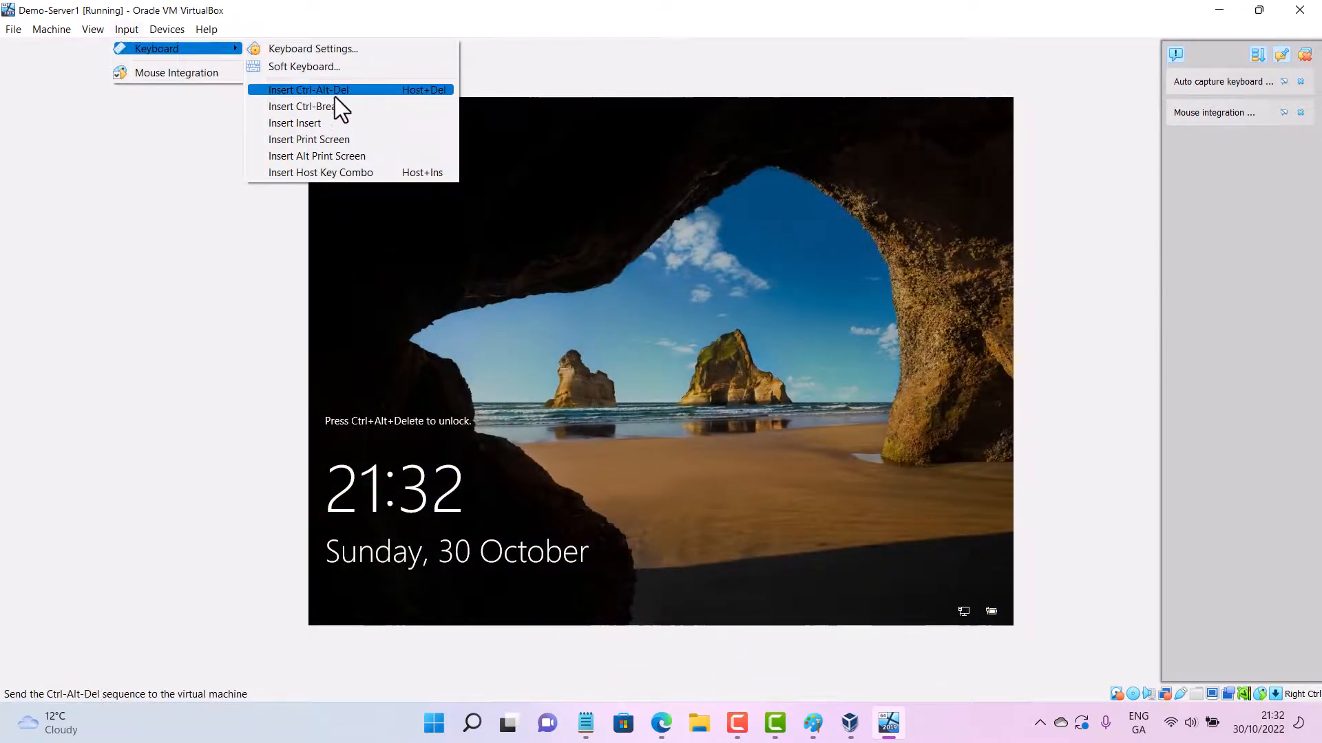
{"action": "left_click", "coordinate": [353, 90]}
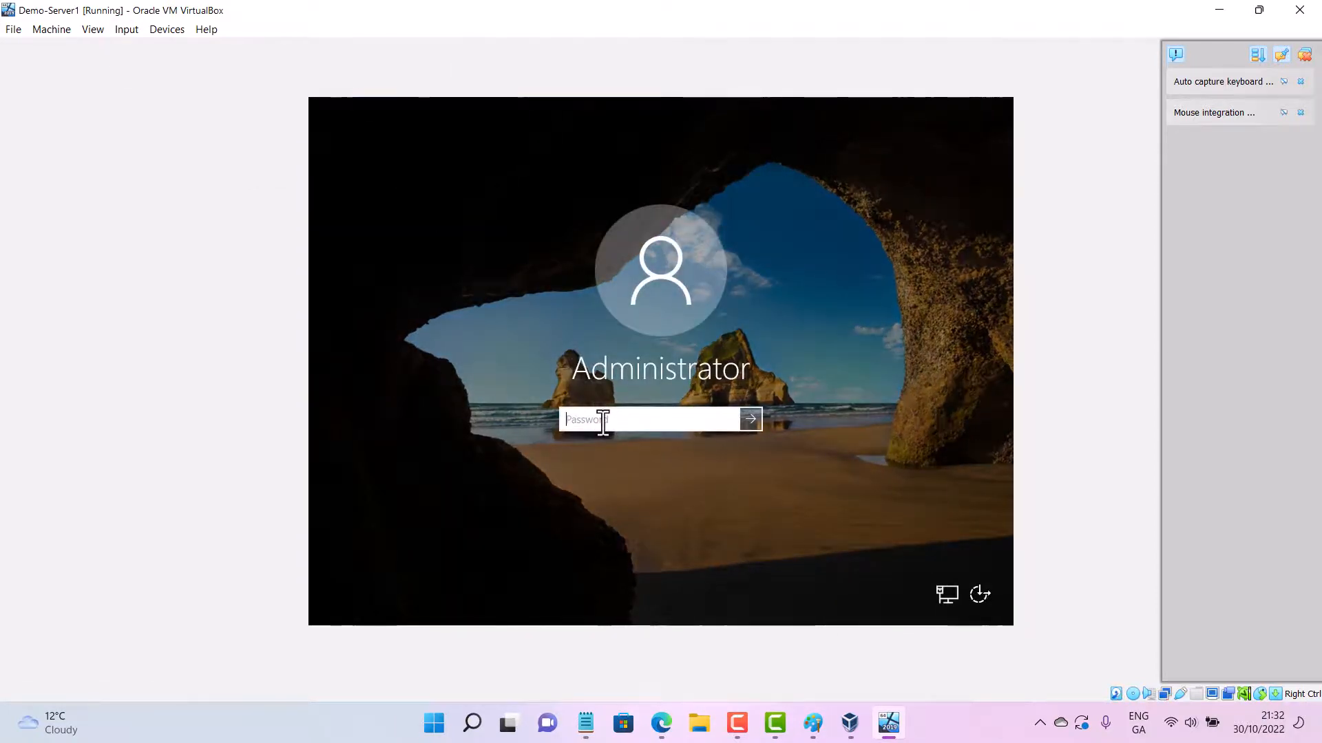
Enter the Administrator account password to sign in to the restarted server.
{"action": "type", "text": "●●"}
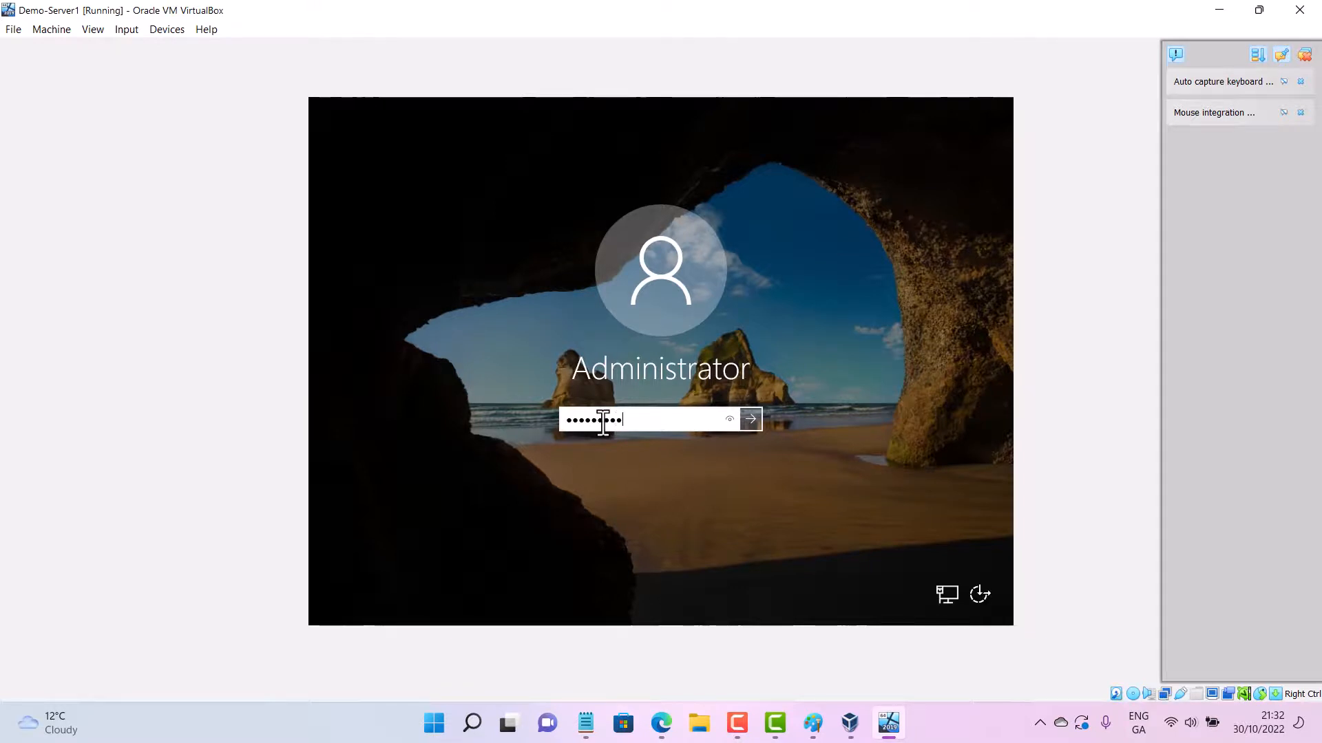
{"action": "type", "text": "●●●●●●●"}
{"action": "key", "text": "Return"}
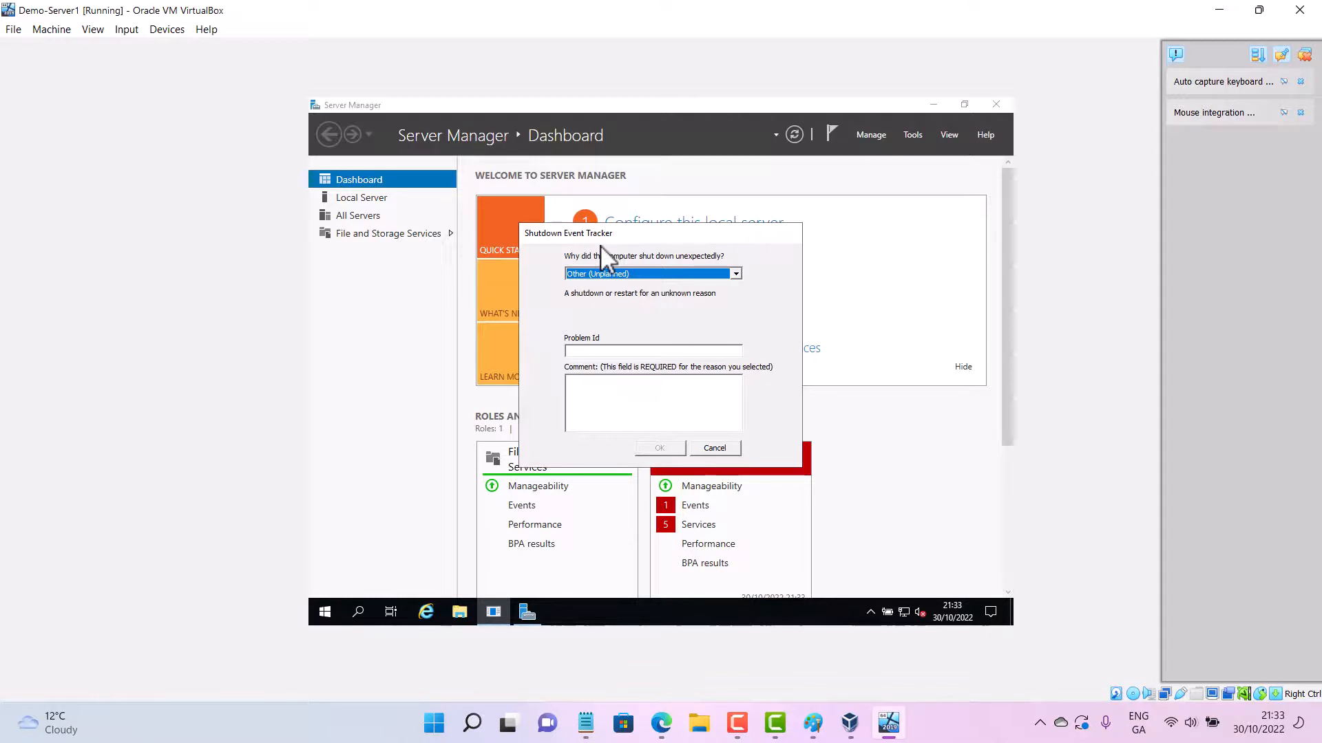
Submit the Shutdown Event Tracker with the comment "Installed Guest additions" as the reason for the unexpected shutdown.
{"action": "left_click", "coordinate": [624, 389]}
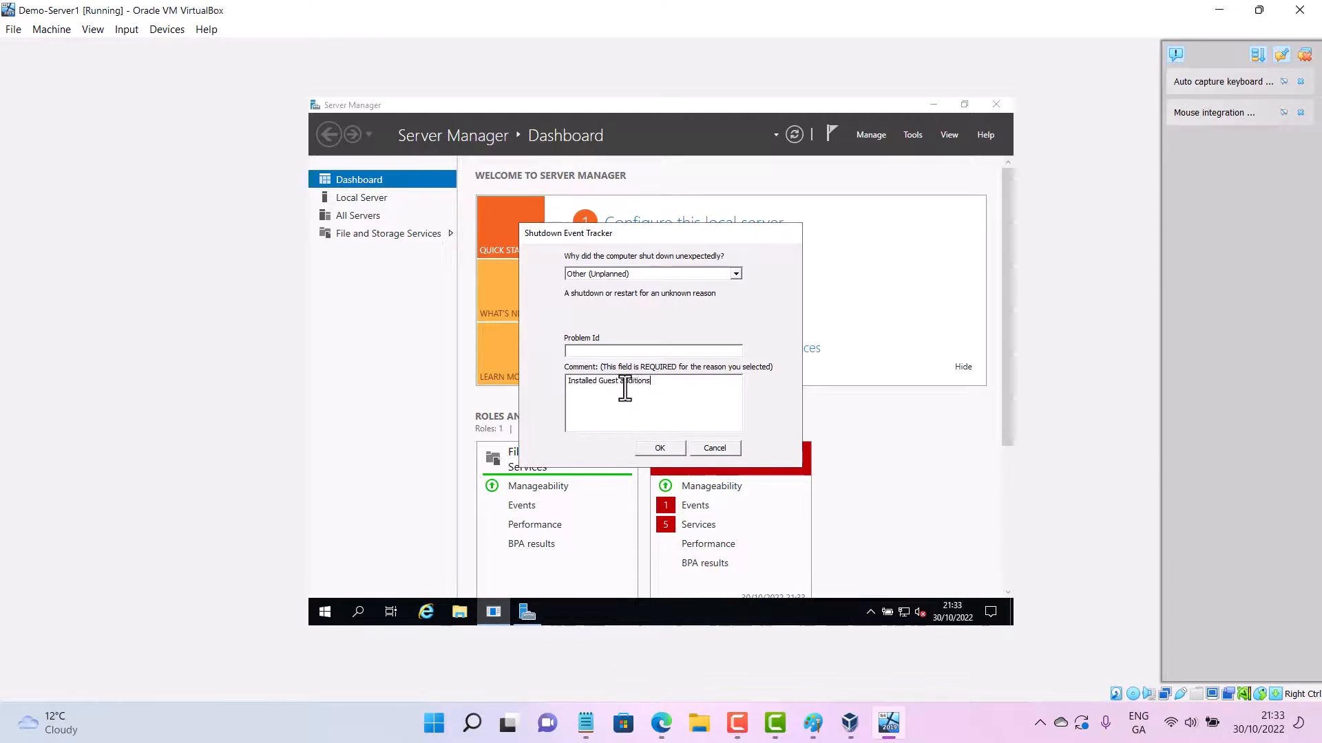
{"action": "left_click", "coordinate": [672, 452]}
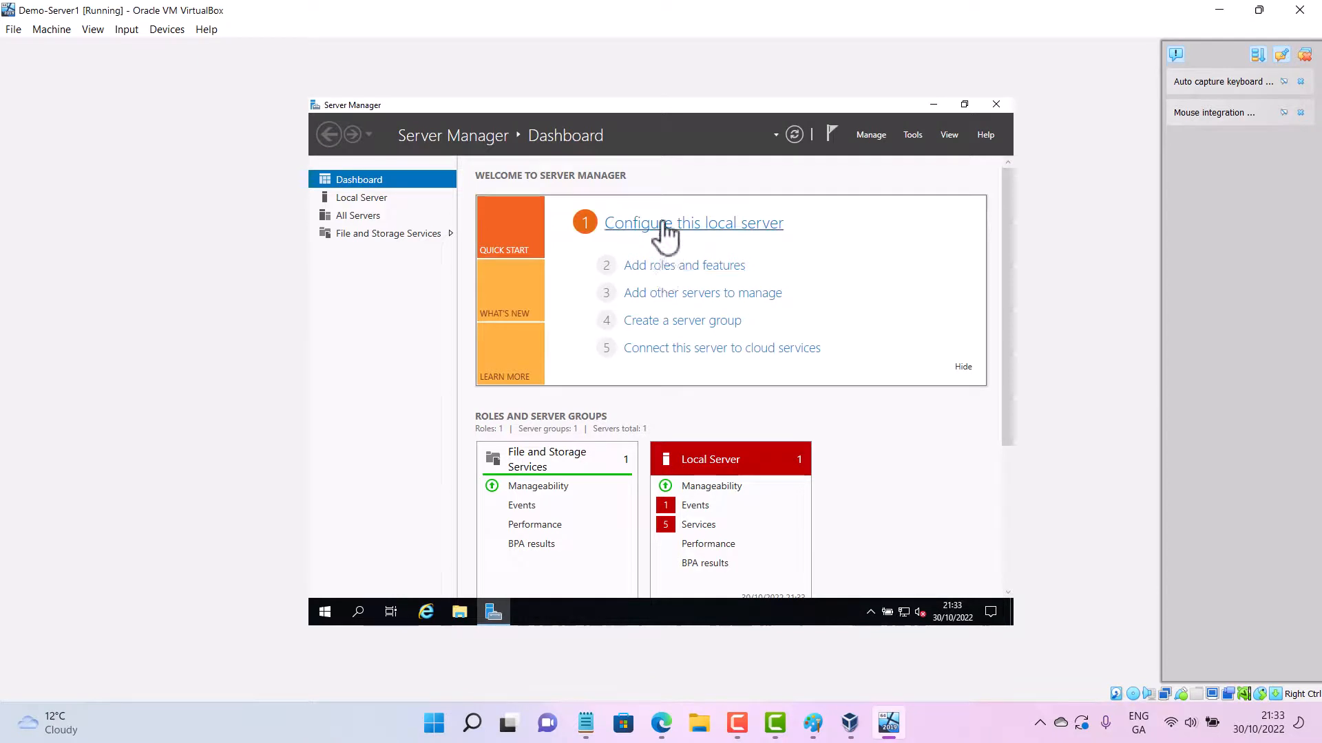
Change the local server's computer name to Demo-Server1 and restart the server to apply the new name.
{"action": "left_click", "coordinate": [706, 228]}
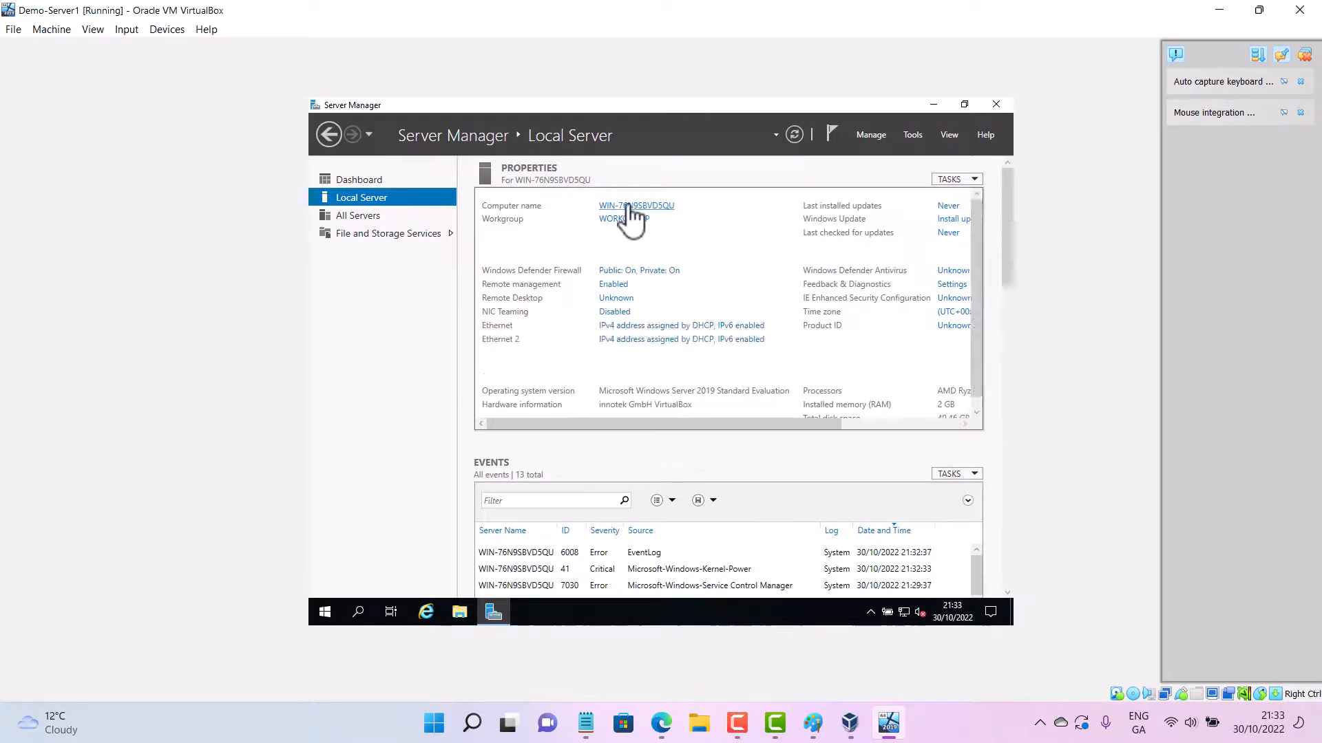
{"action": "left_click", "coordinate": [636, 205]}
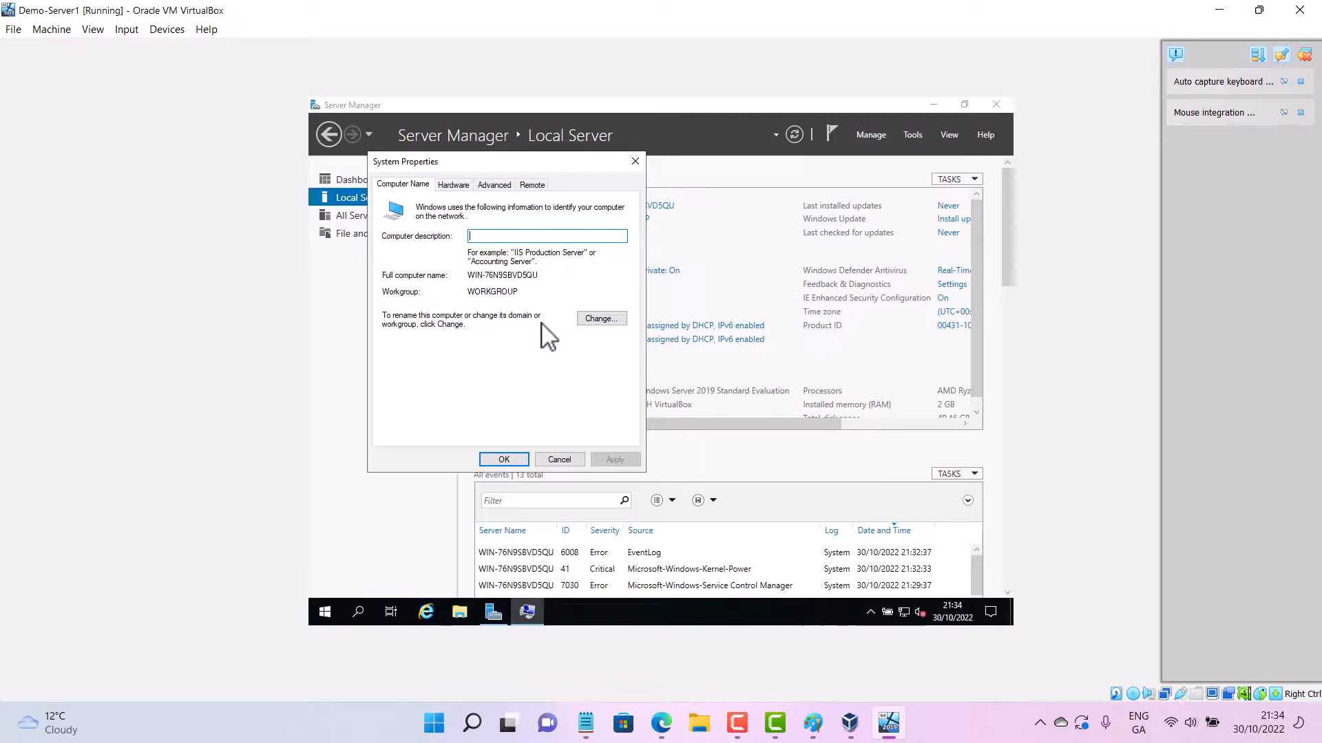
{"action": "left_click", "coordinate": [607, 320]}
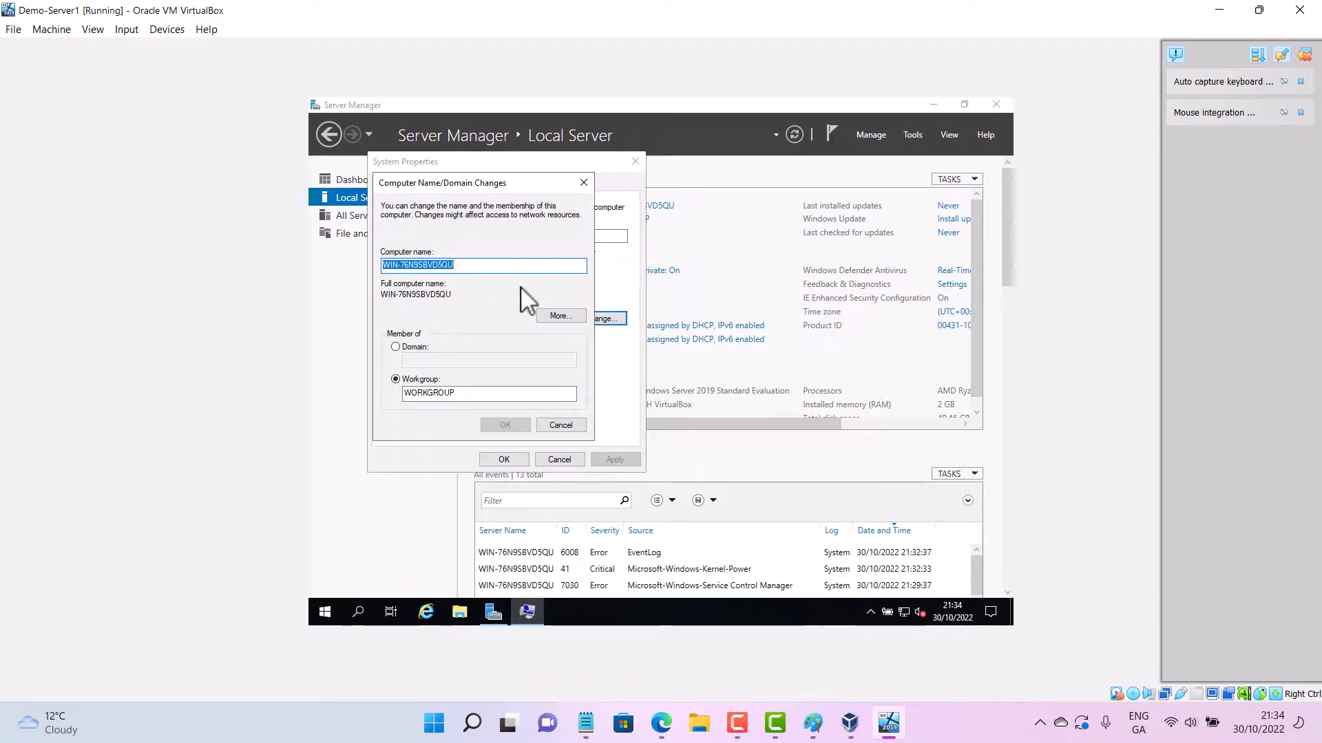
{"action": "type", "text": "Dem"}
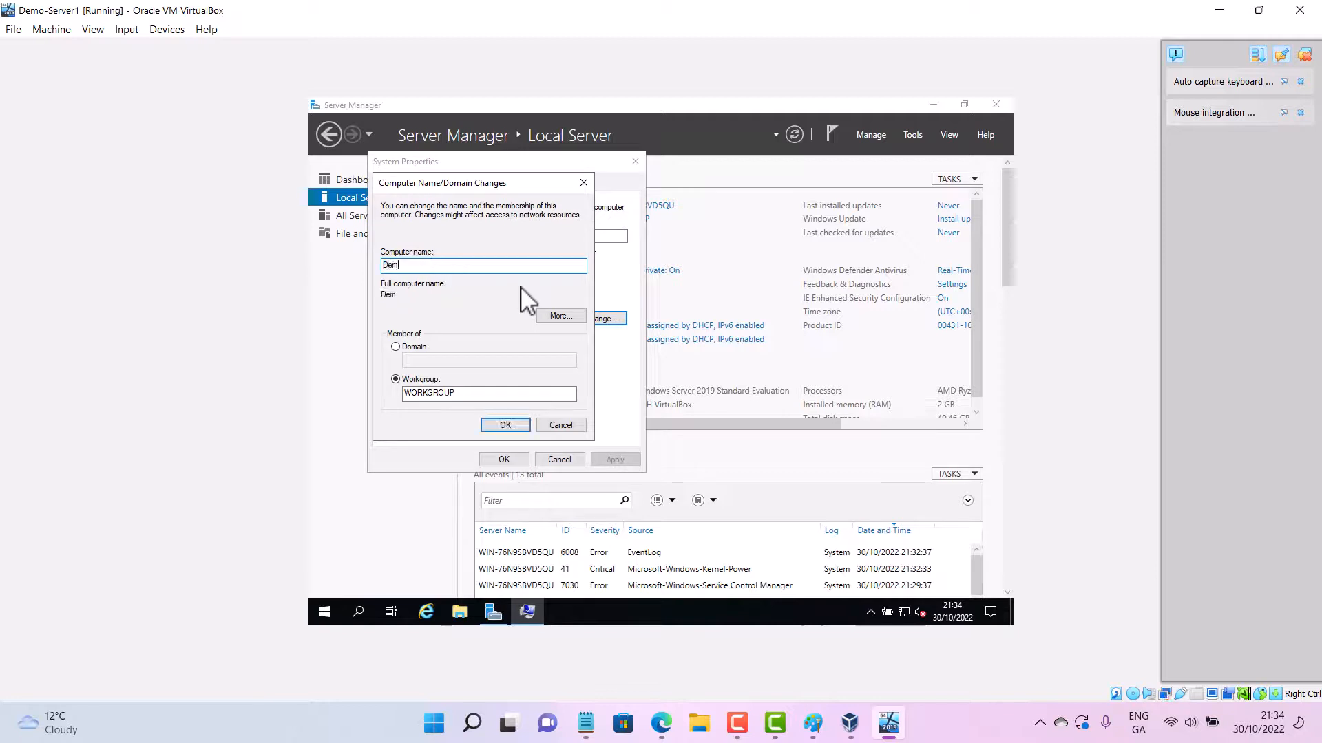
{"action": "type", "text": "o-Server1"}
{"action": "left_click", "coordinate": [517, 421]}
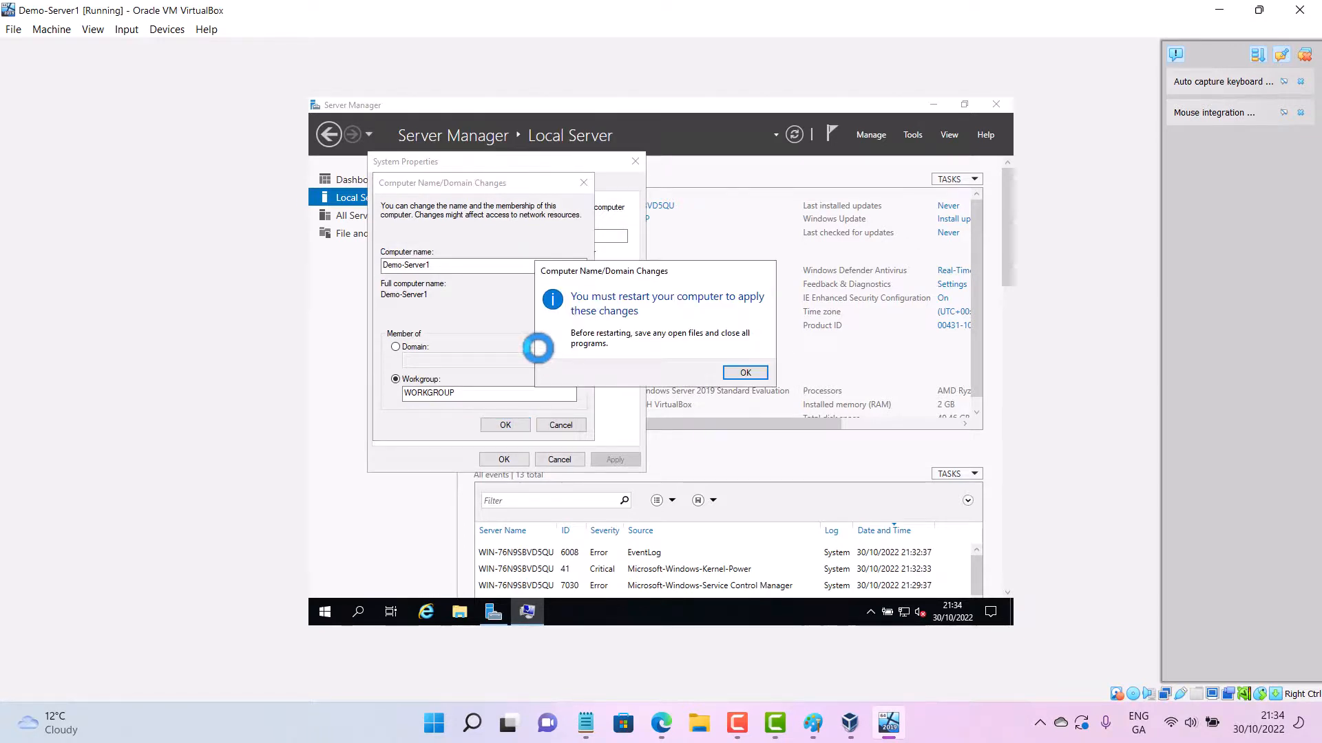
{"action": "left_click", "coordinate": [733, 376]}
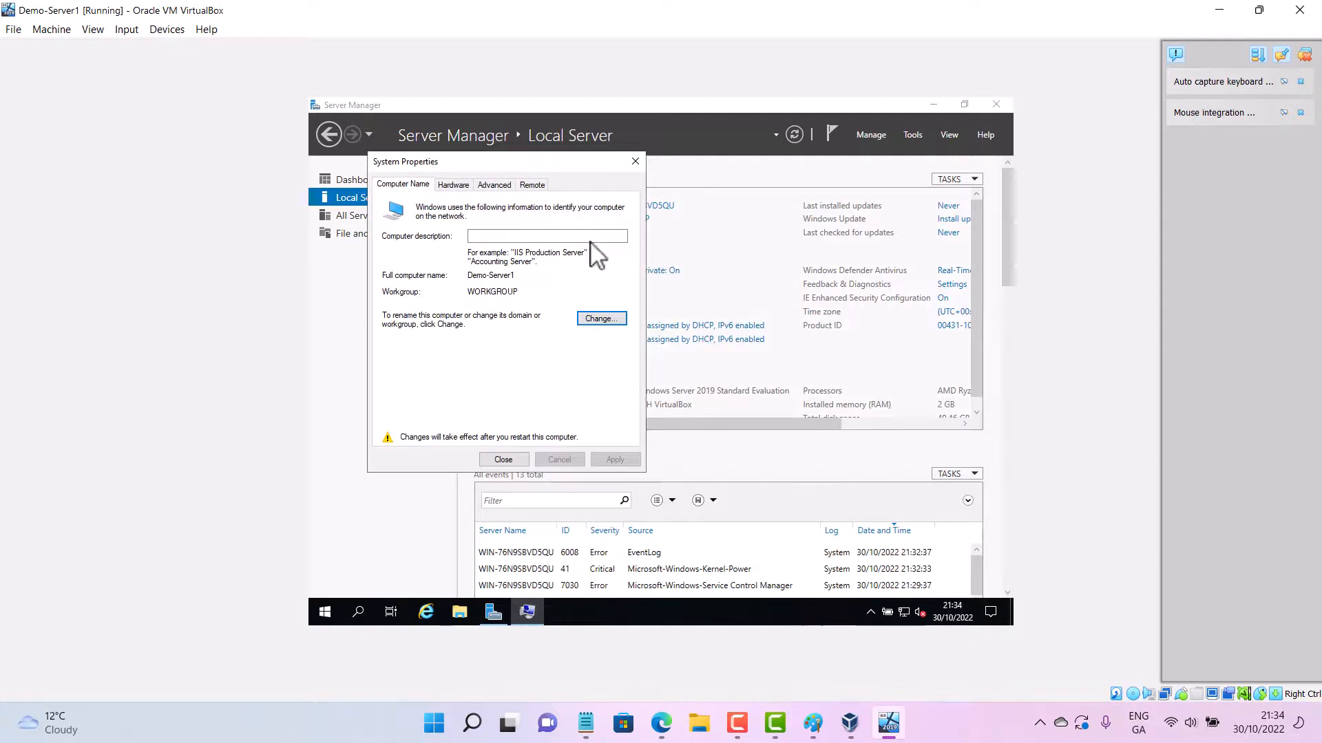
{"action": "left_click", "coordinate": [504, 460]}
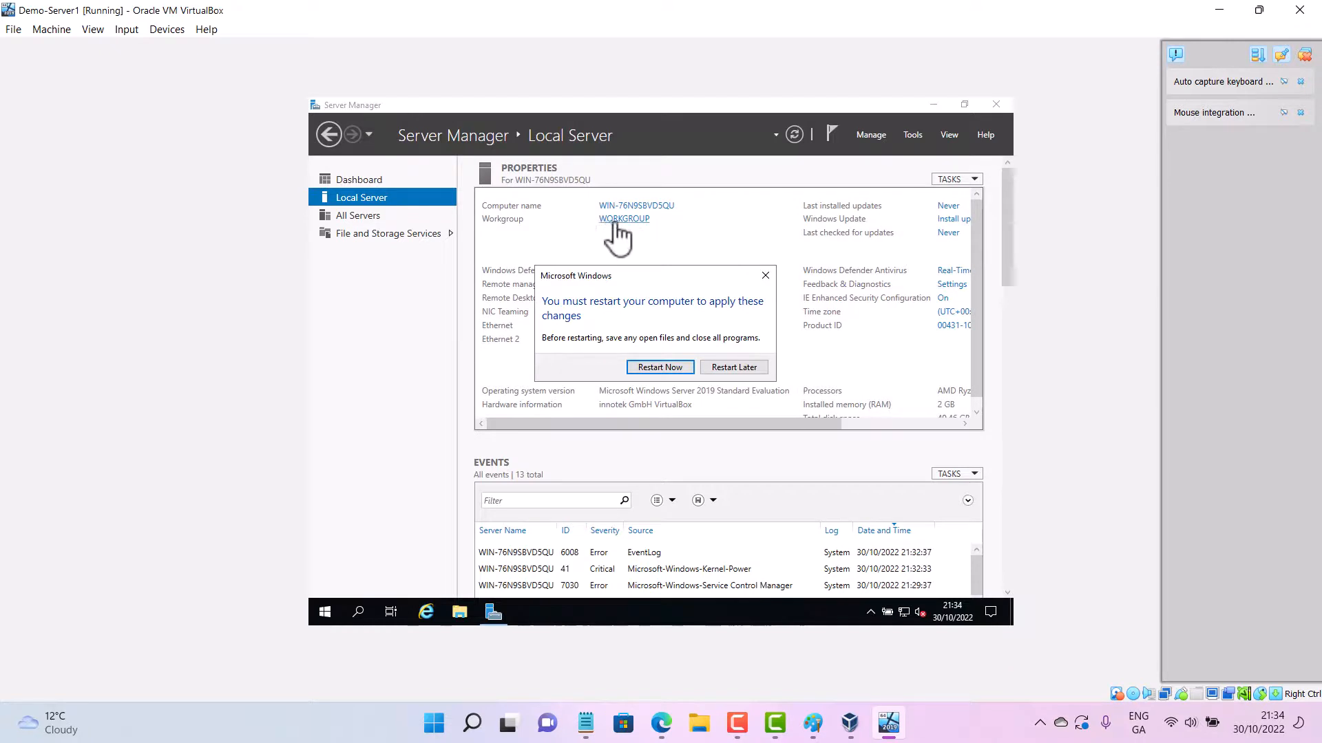
{"action": "left_click", "coordinate": [656, 367]}
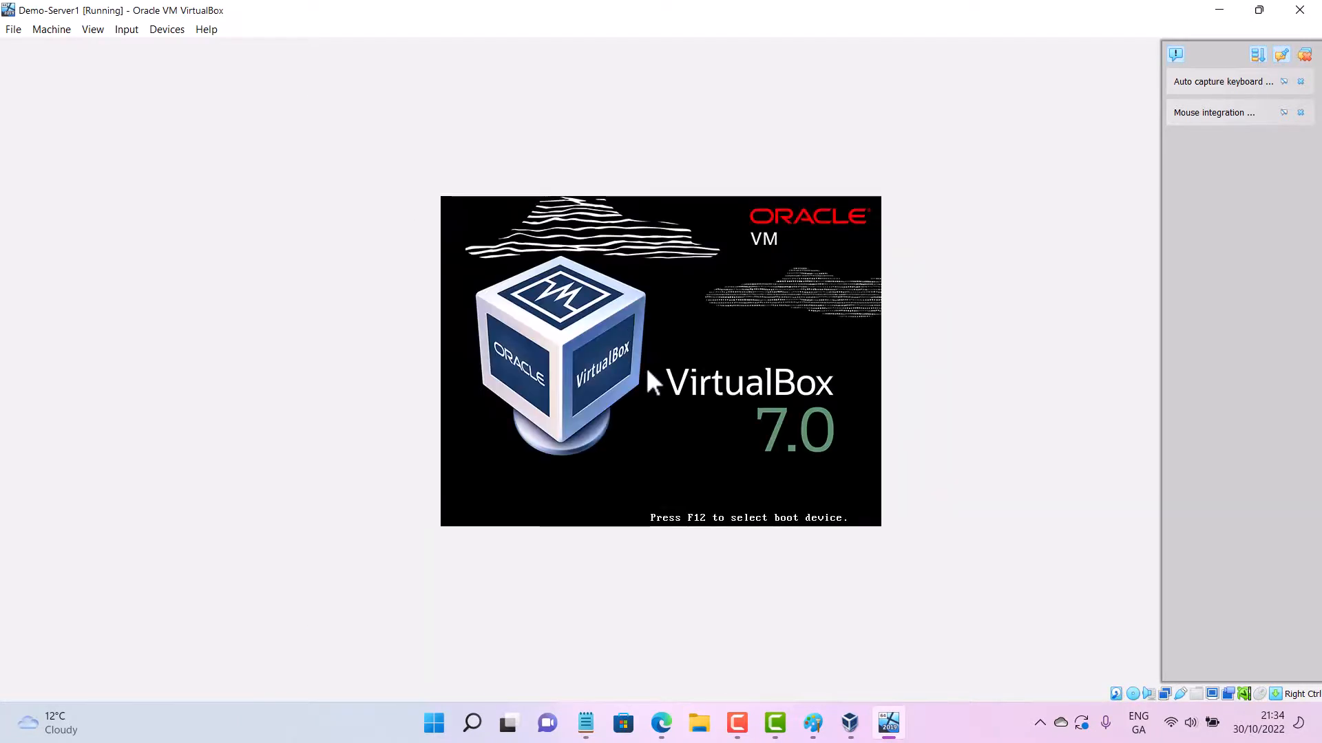
{"action": "left_click", "coordinate": [887, 726]}
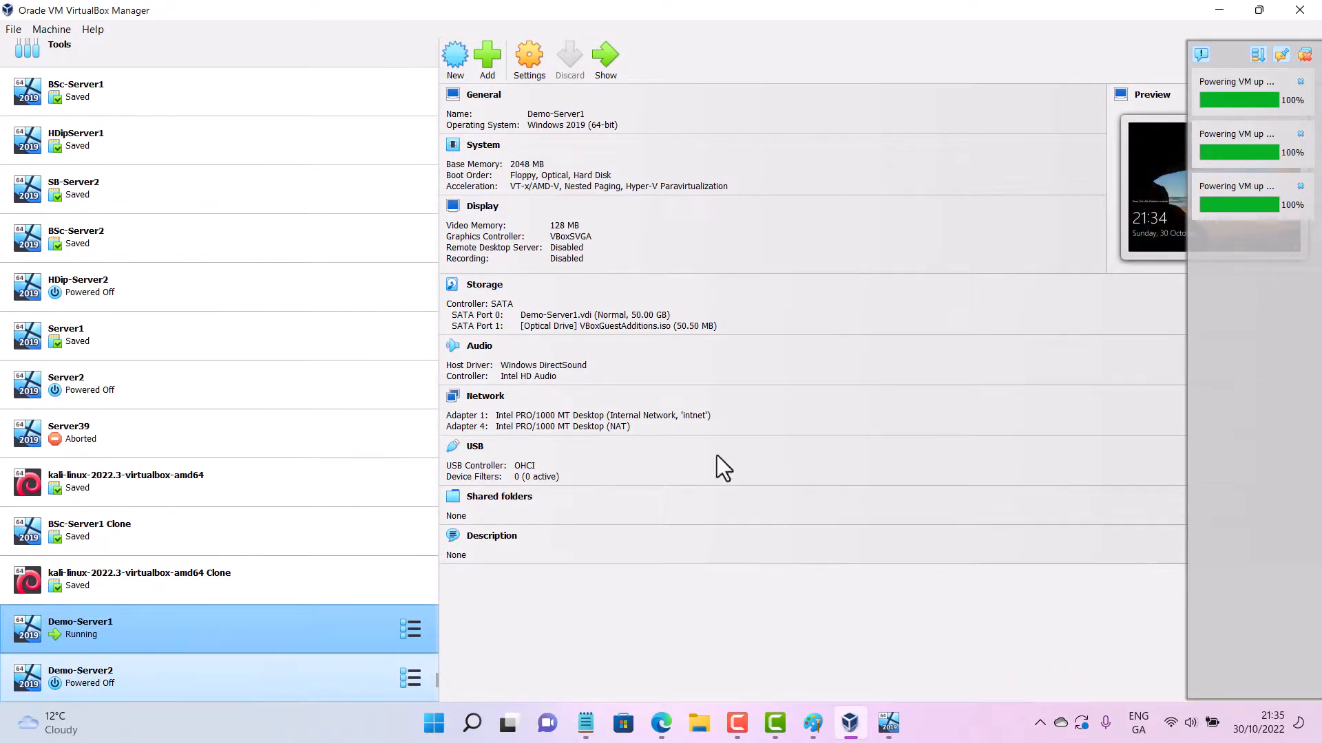
{"action": "left_click", "coordinate": [1217, 11]}
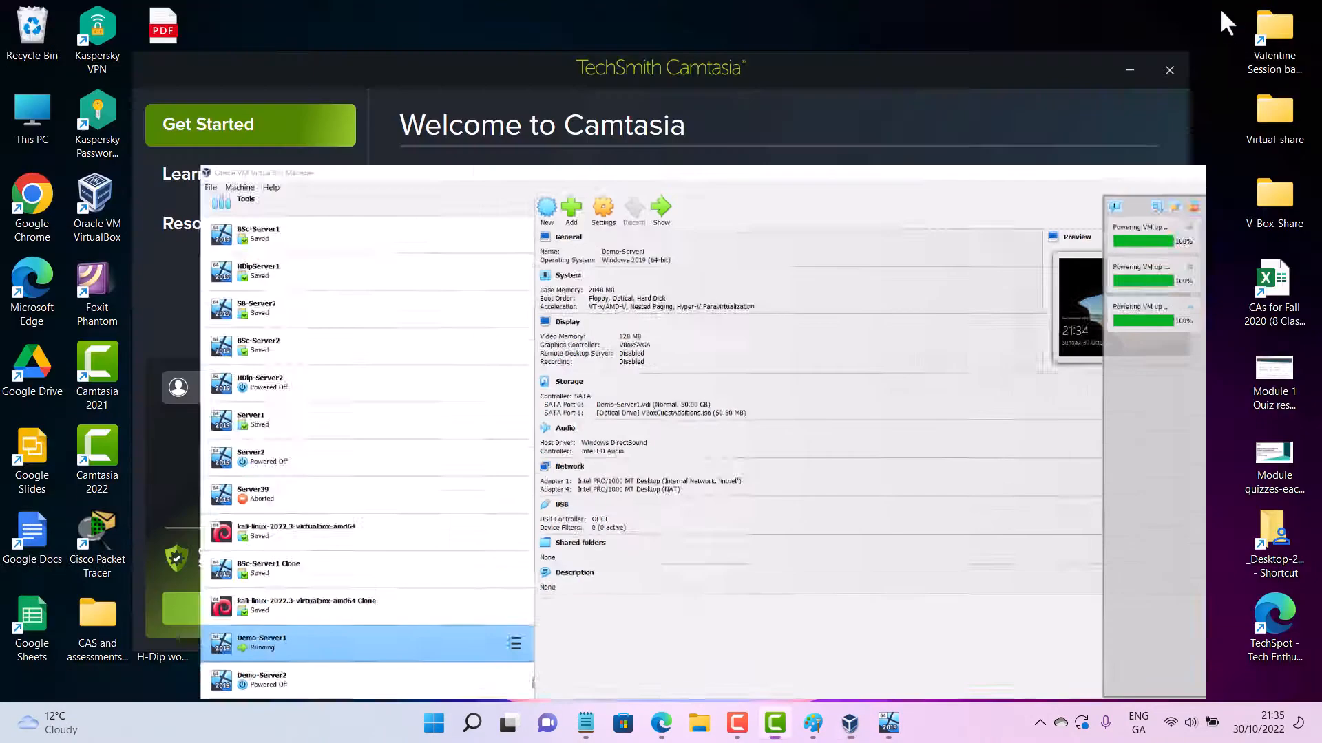
{"action": "left_click", "coordinate": [1128, 70]}
{"action": "left_click", "coordinate": [848, 724]}
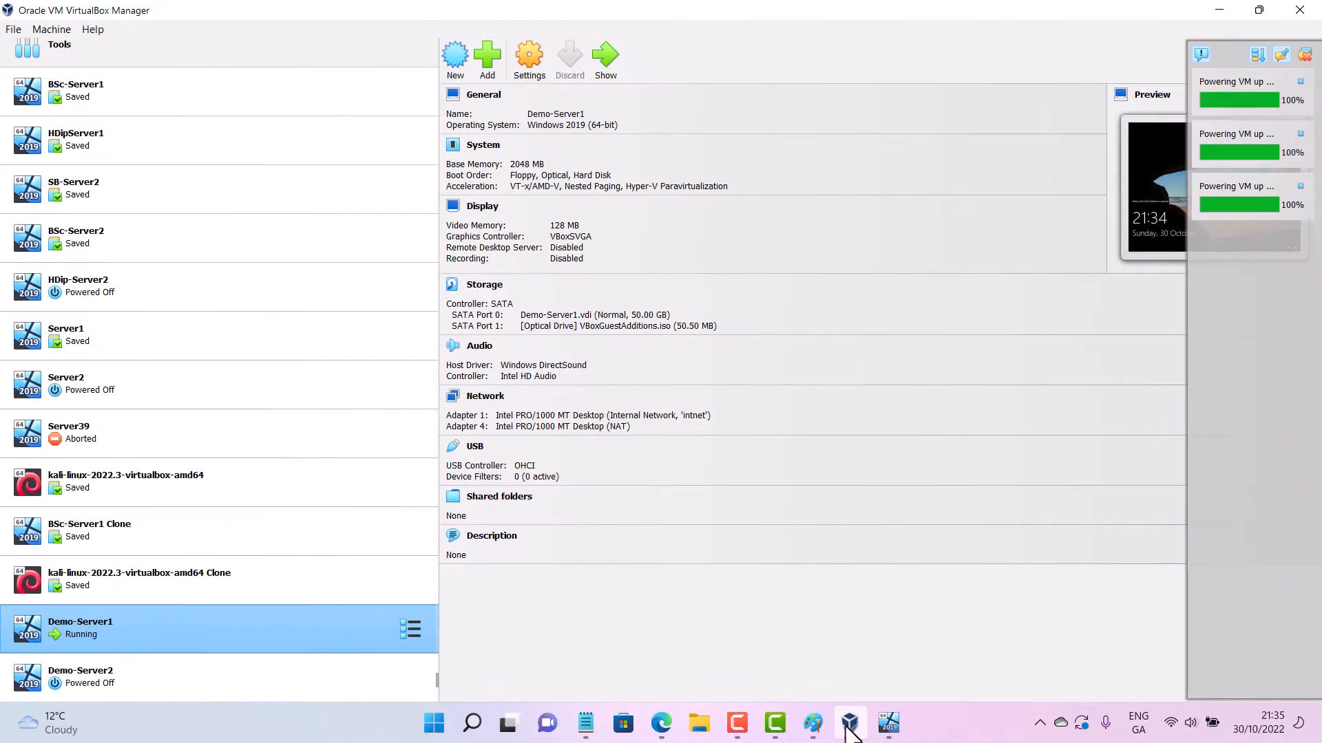
{"action": "left_click", "coordinate": [607, 66]}
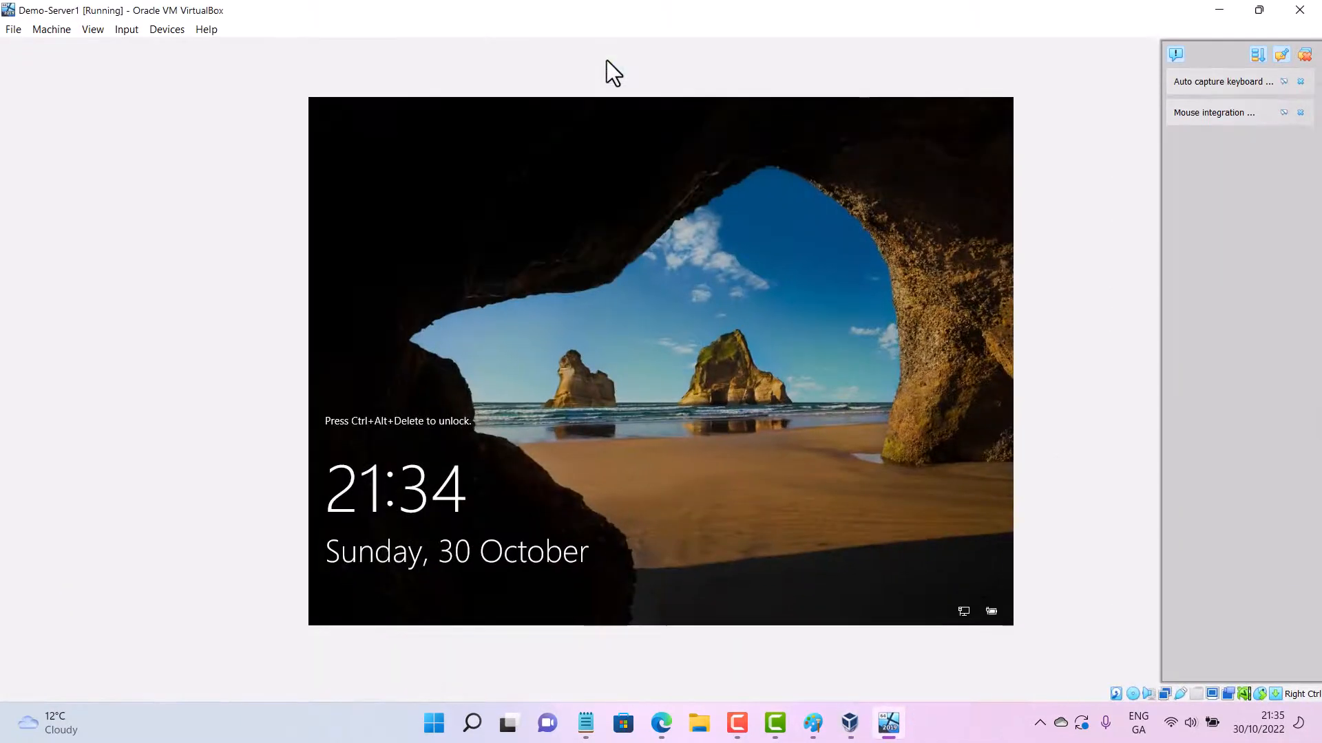
Send Ctrl-Alt-Del to the Demo-Server1 lock screen and enter the Administrator account password to sign in.
{"action": "left_click", "coordinate": [126, 29]}
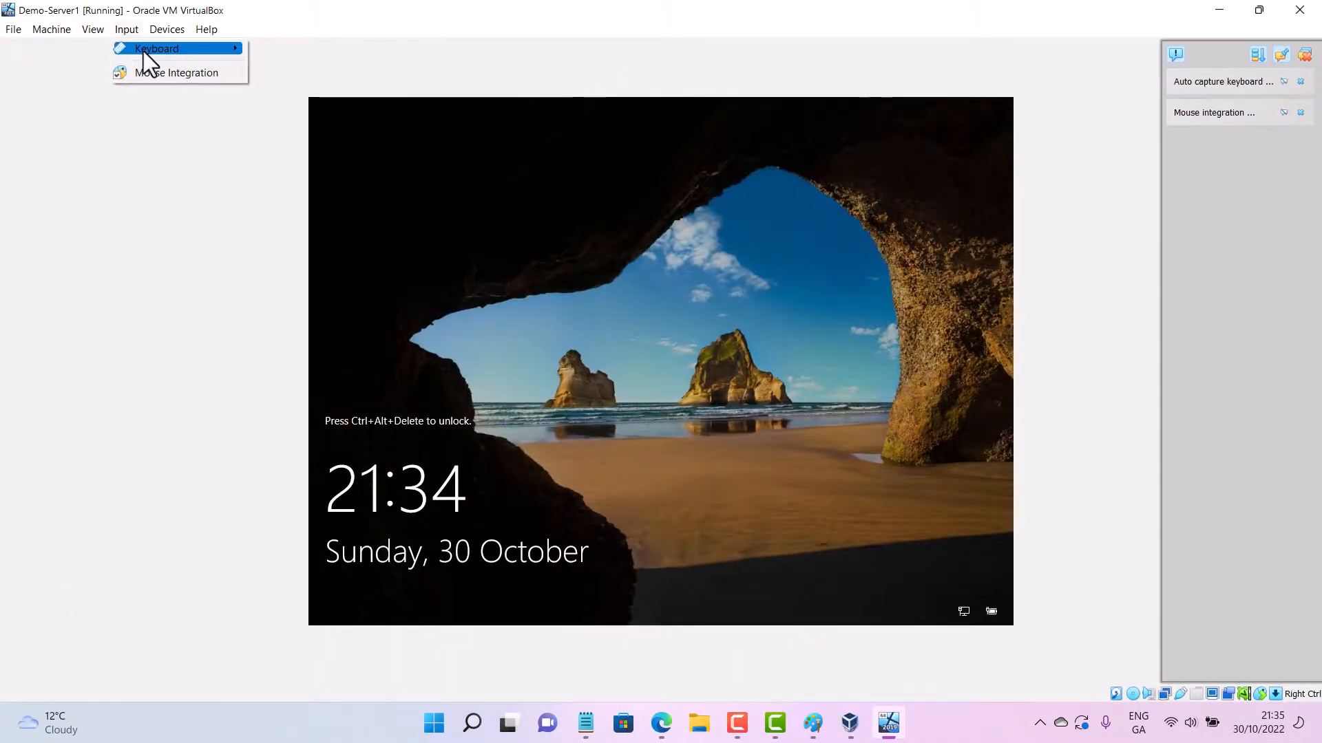
{"action": "mouse_move", "coordinate": [142, 50]}
{"action": "left_click", "coordinate": [329, 89]}
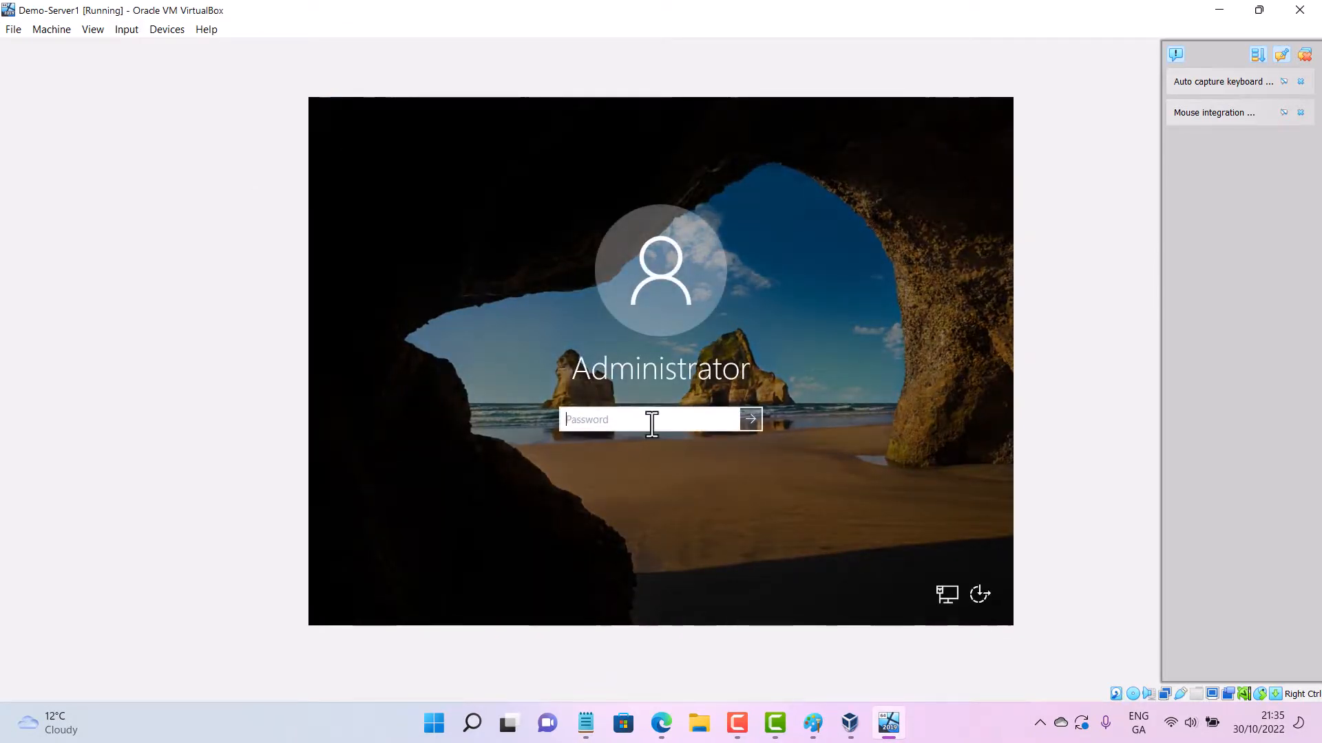
{"action": "type", "text": "P•••"}
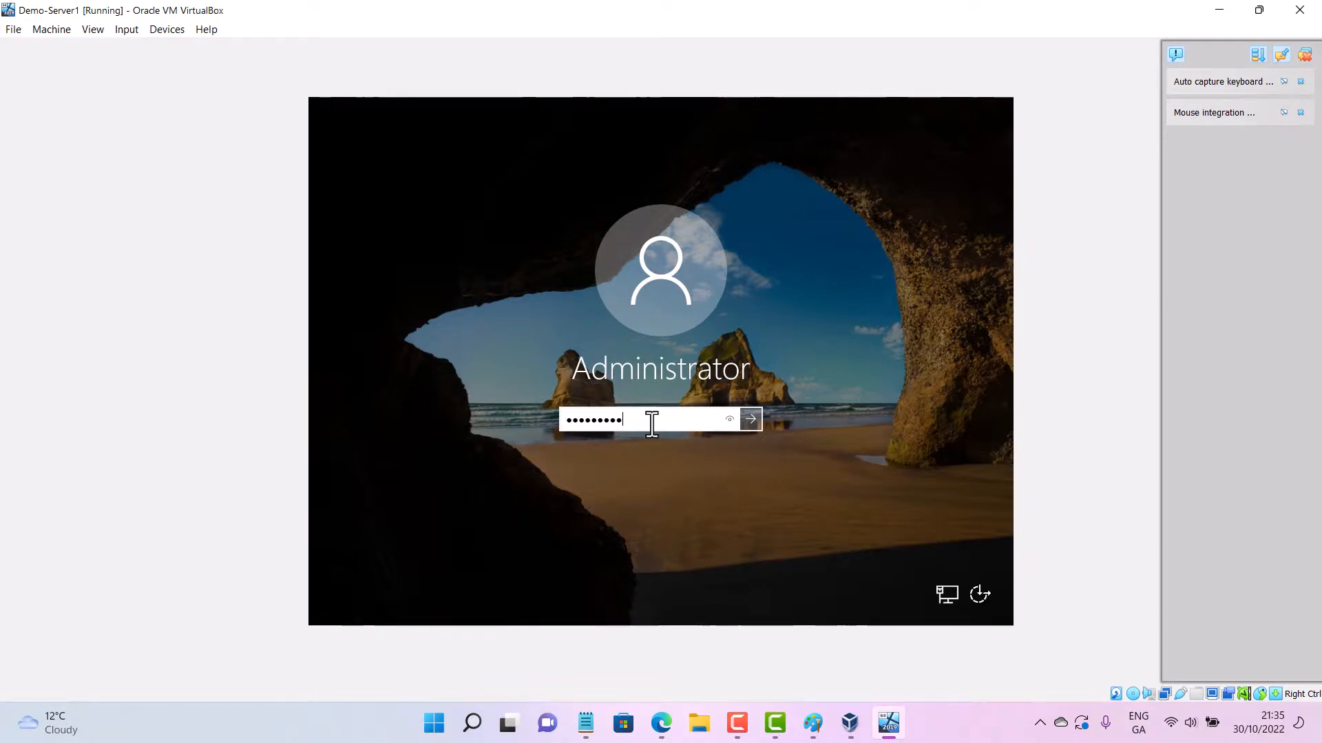
{"action": "key", "text": "Return"}
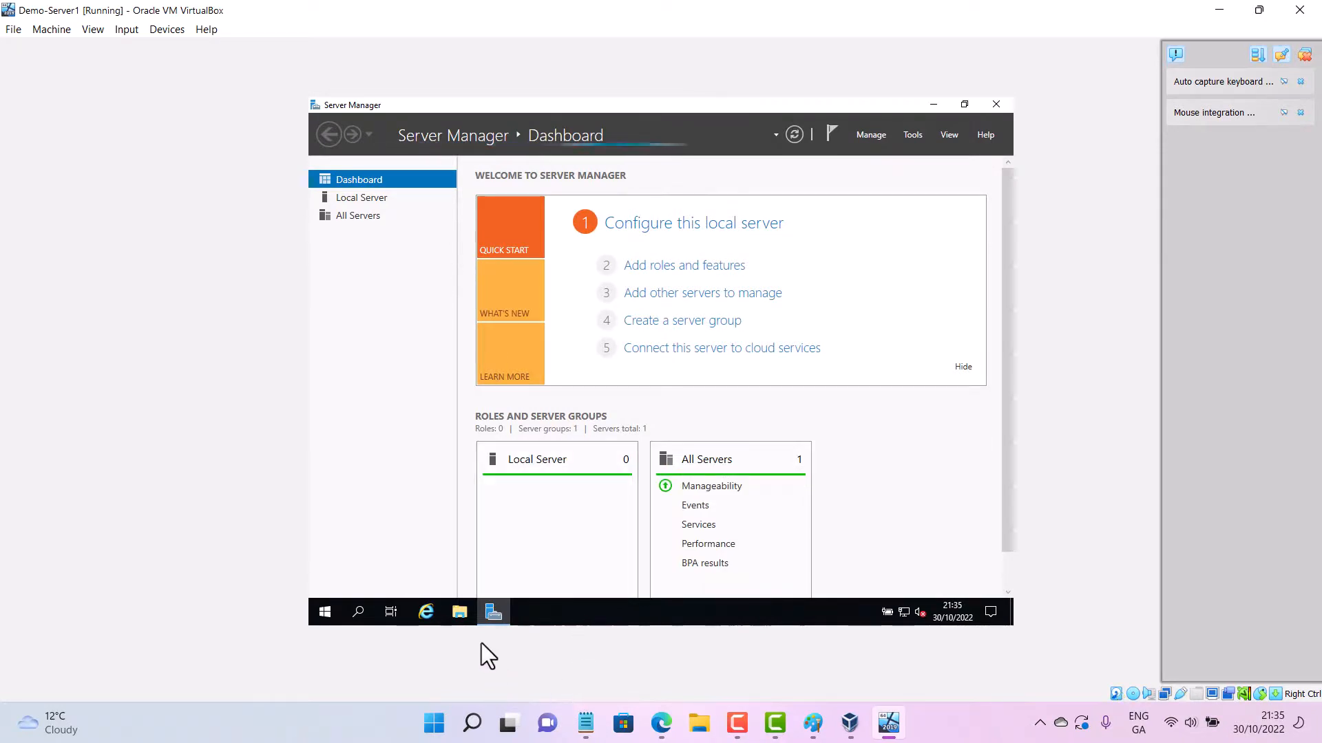
Open the VirtualBox Guest Additions CD drive (D:) in the server's File Explorer.
{"action": "left_click", "coordinate": [459, 613]}
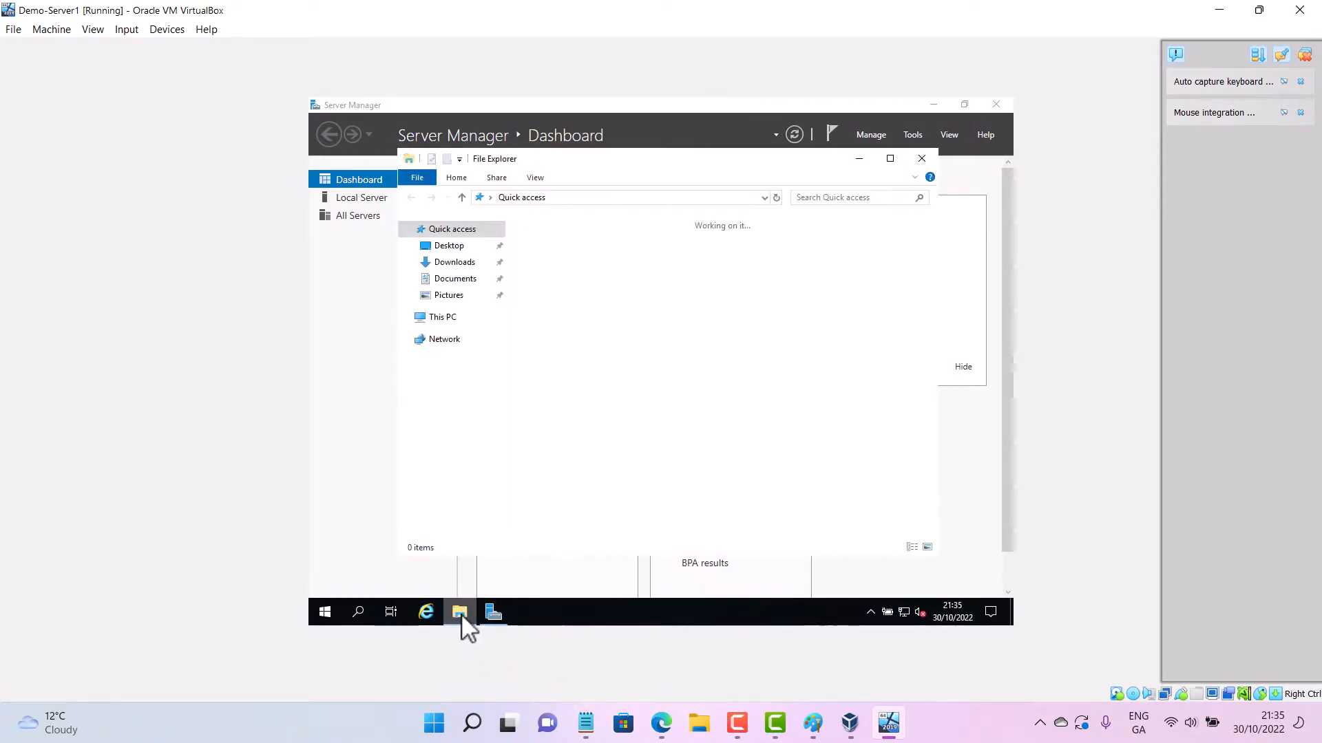
{"action": "mouse_move", "coordinate": [490, 614]}
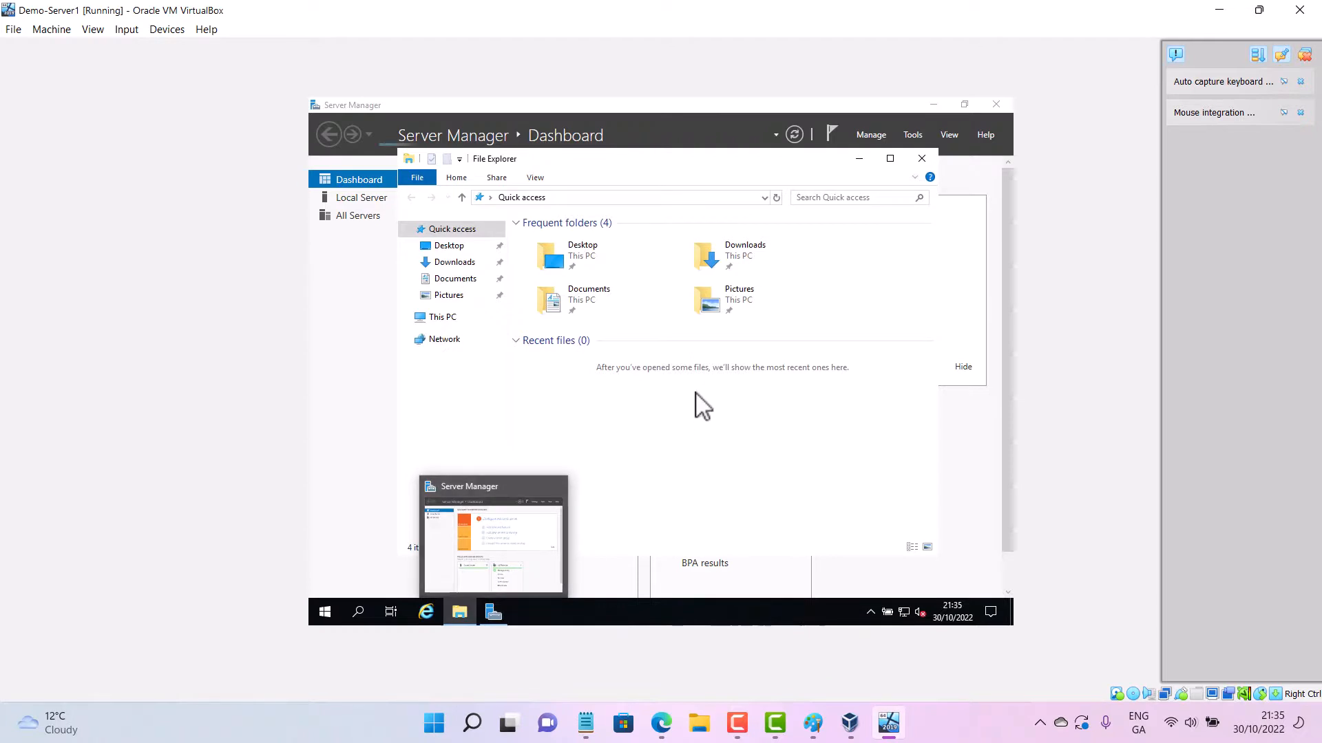
{"action": "left_click", "coordinate": [442, 317]}
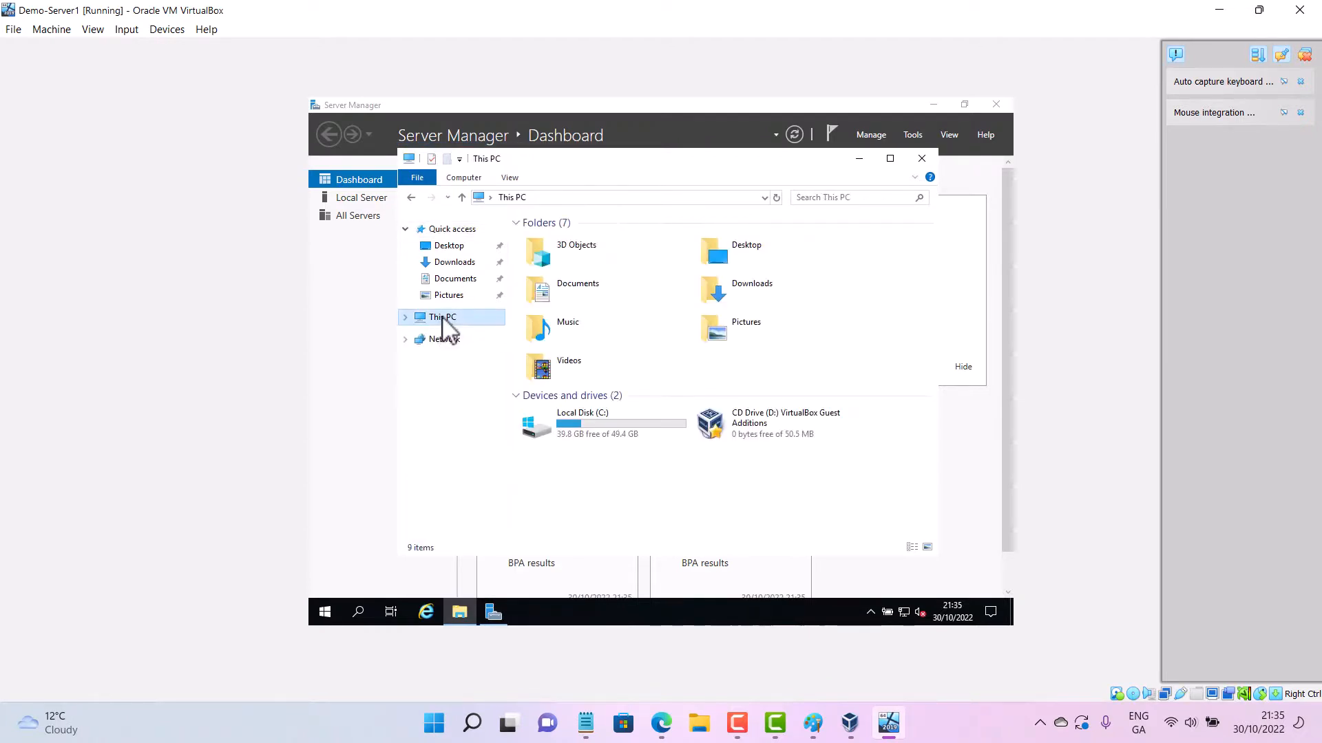
{"action": "double_click", "coordinate": [755, 435]}
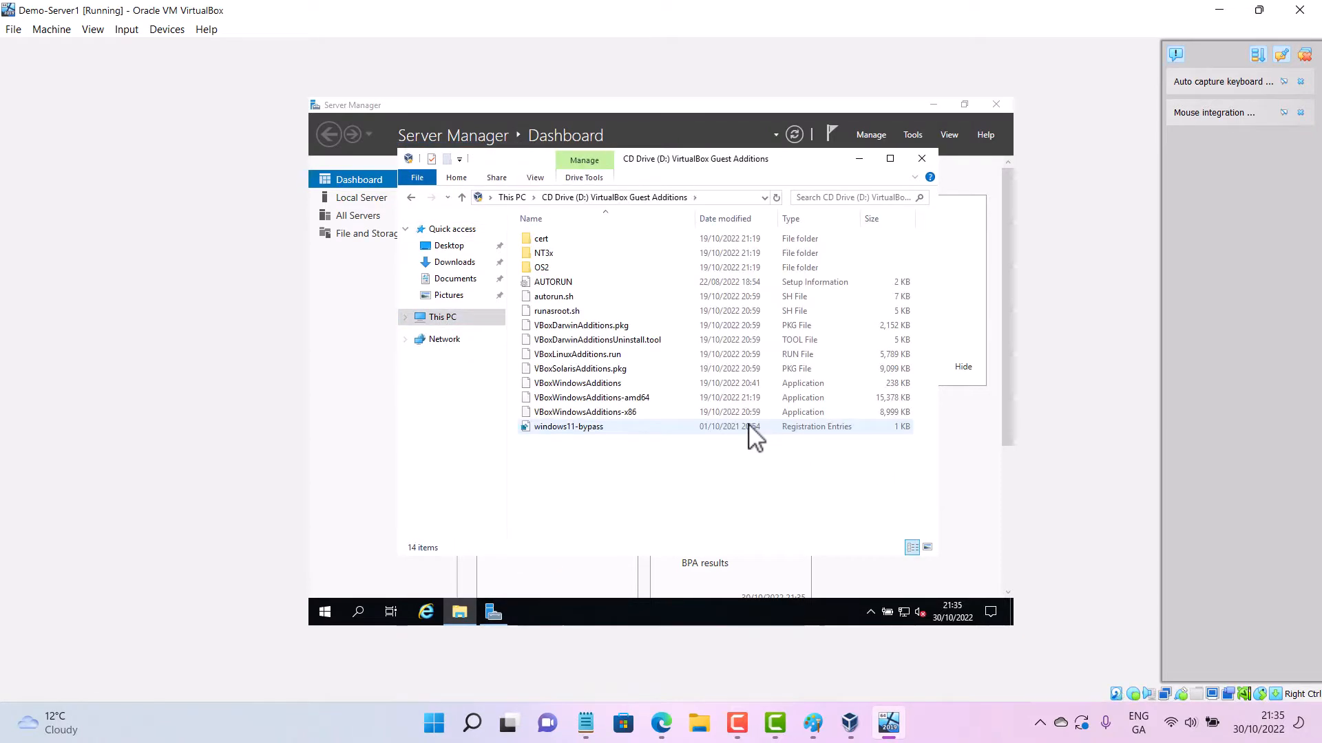
Run VBoxWindowsAdditions-amd64 again, install Guest Additions 7.0.2 with the default folder and components, and finish with Reboot now.
{"action": "left_click", "coordinate": [657, 399]}
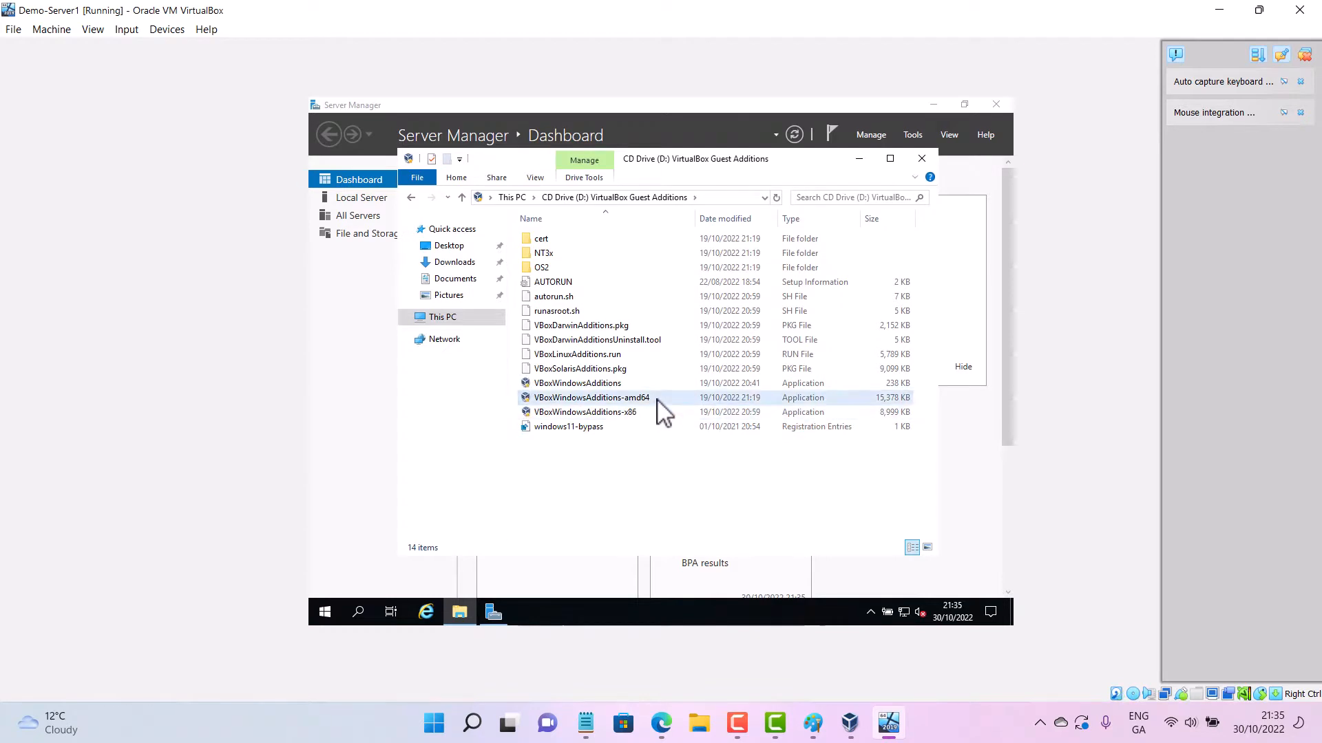
{"action": "double_click", "coordinate": [656, 400]}
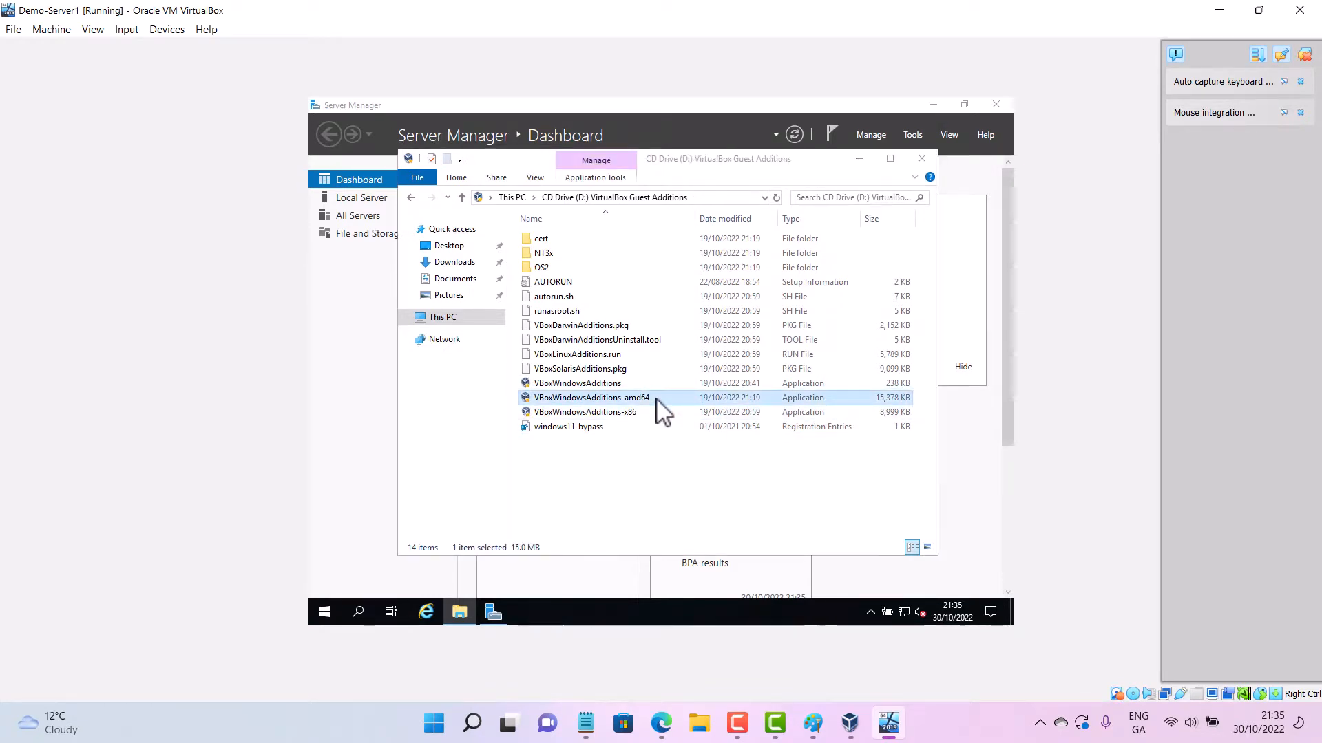
{"action": "left_click", "coordinate": [731, 465]}
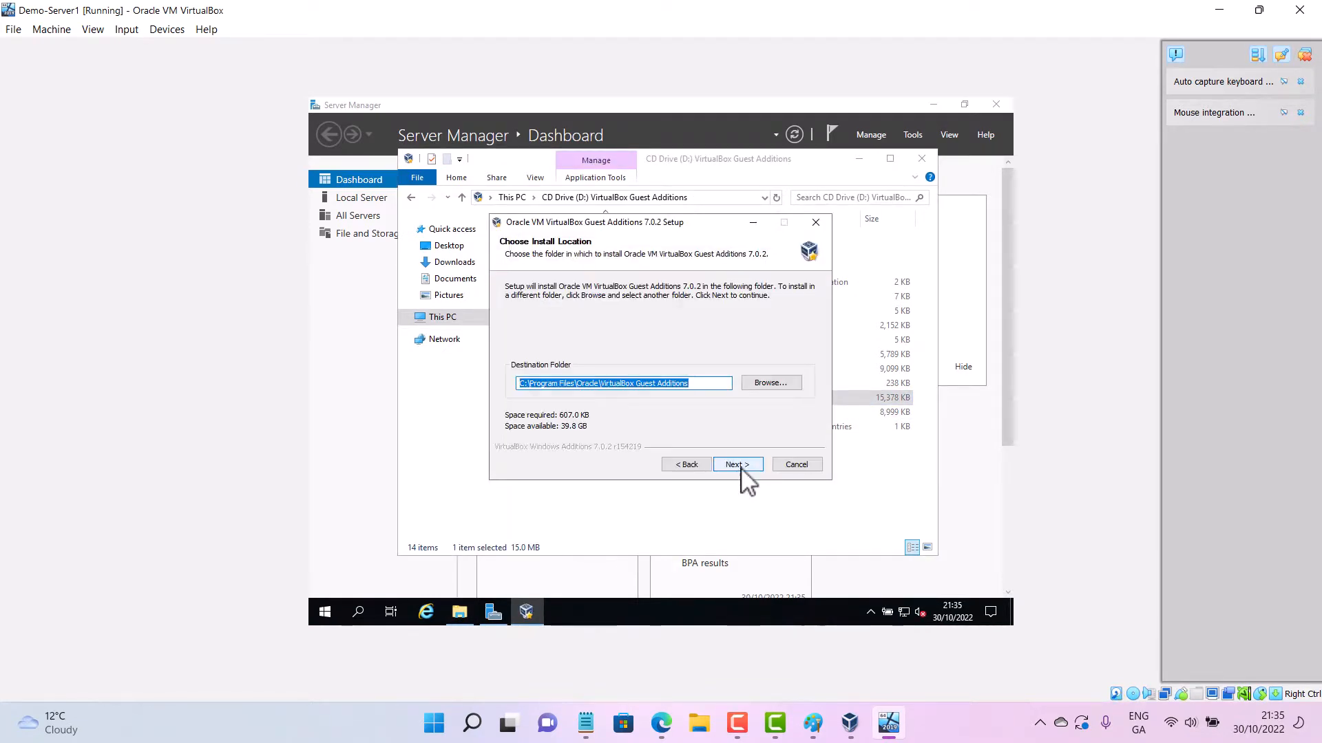
{"action": "left_click", "coordinate": [735, 465]}
{"action": "left_click", "coordinate": [739, 466]}
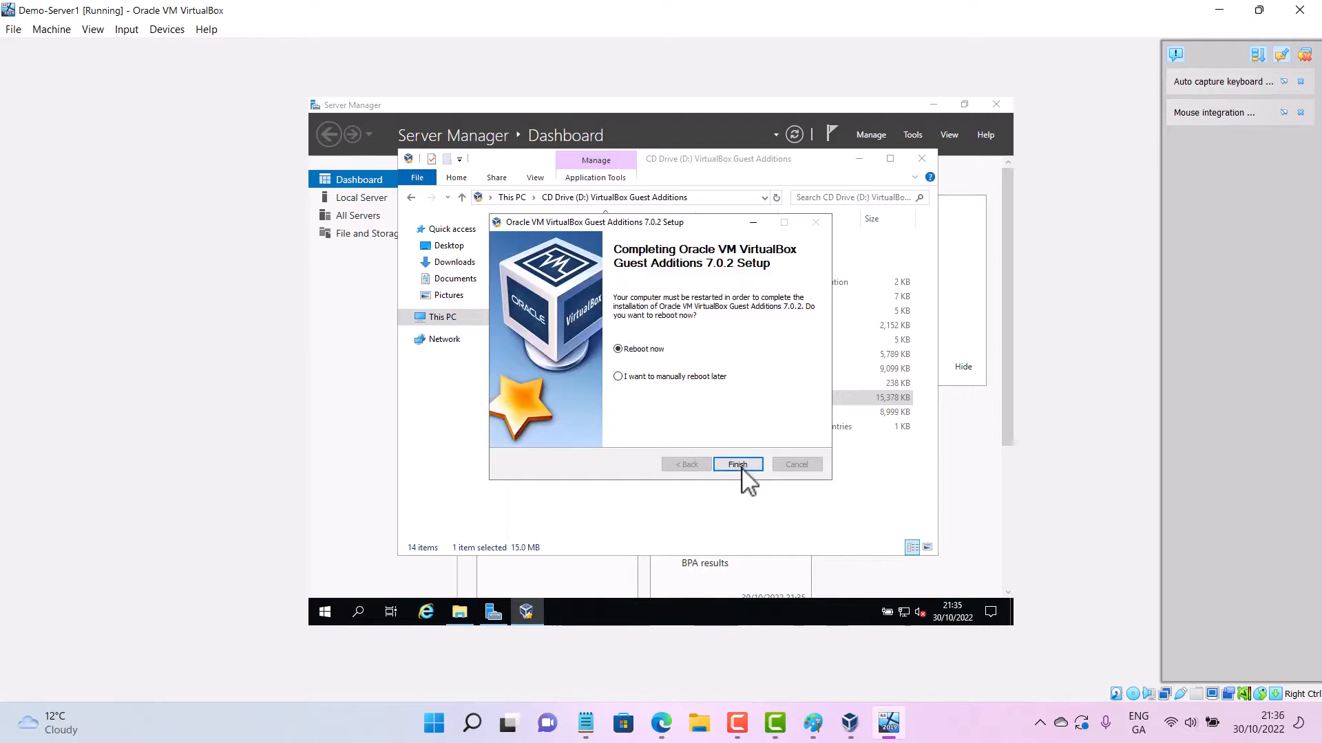
{"action": "left_click", "coordinate": [741, 467]}
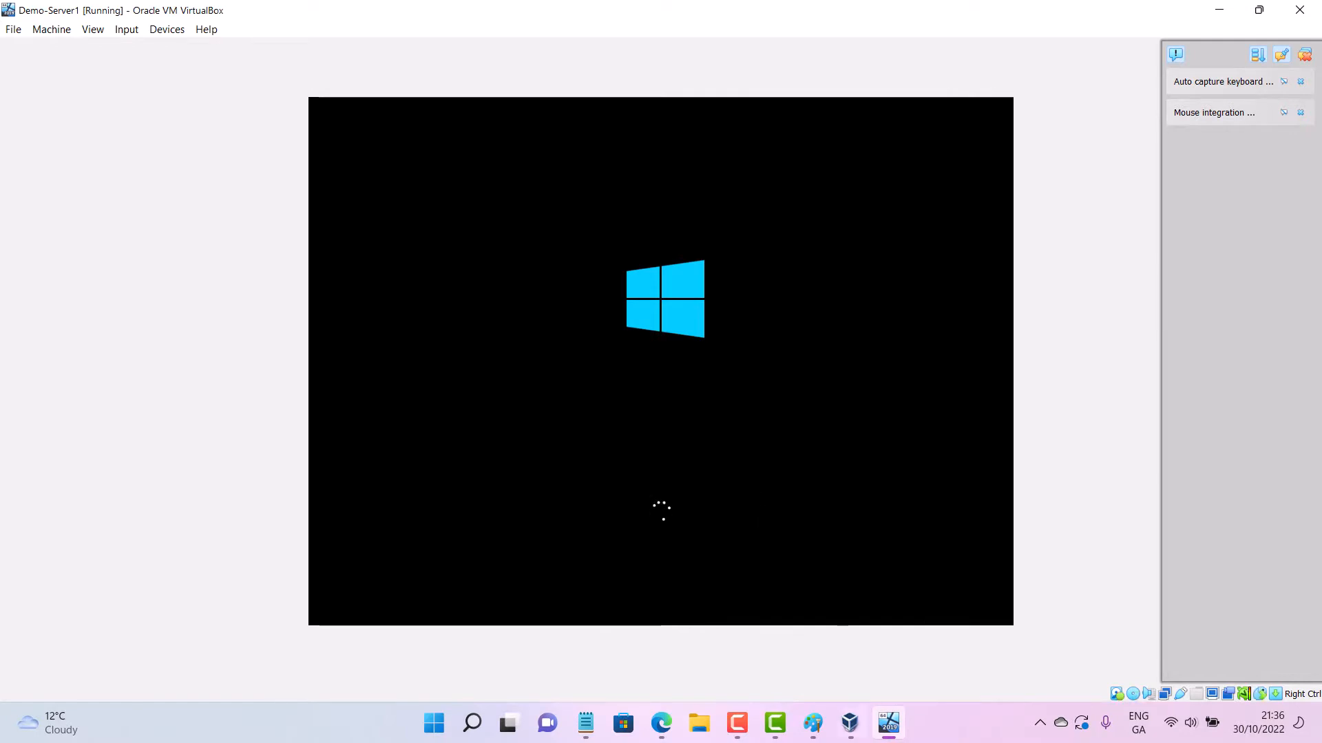
Unlock the rebooted Demo-Server1 by sending Ctrl-Alt-Del and sign in with the Administrator account password.
{"action": "left_click", "coordinate": [844, 735]}
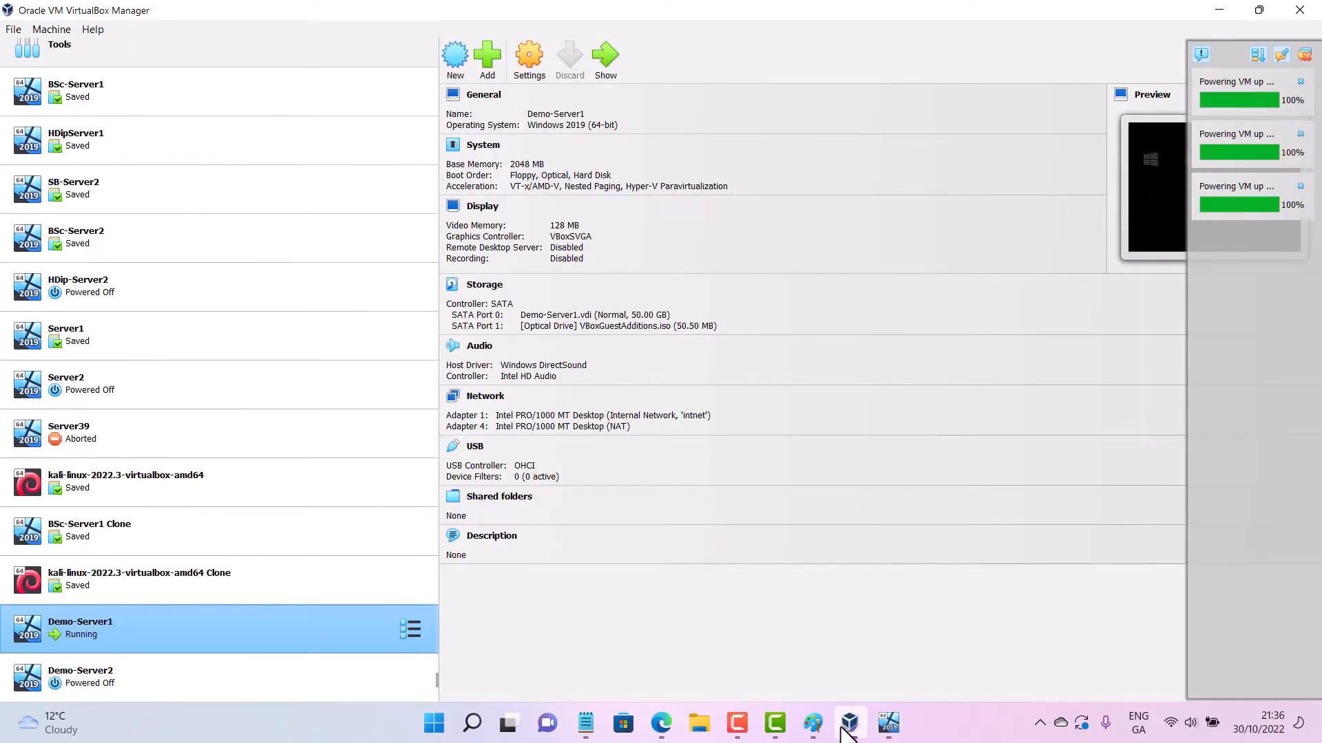
{"action": "left_click", "coordinate": [845, 735]}
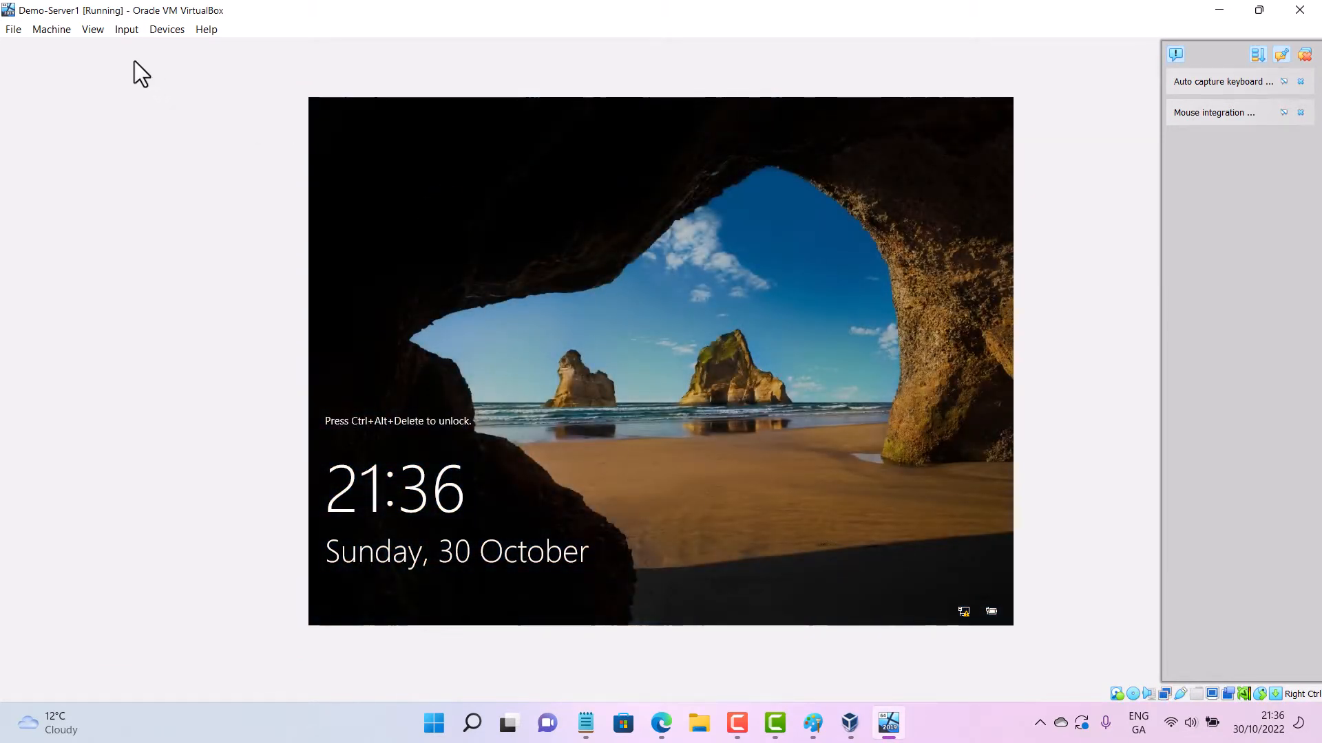
{"action": "left_click", "coordinate": [123, 35]}
{"action": "mouse_move", "coordinate": [148, 49]}
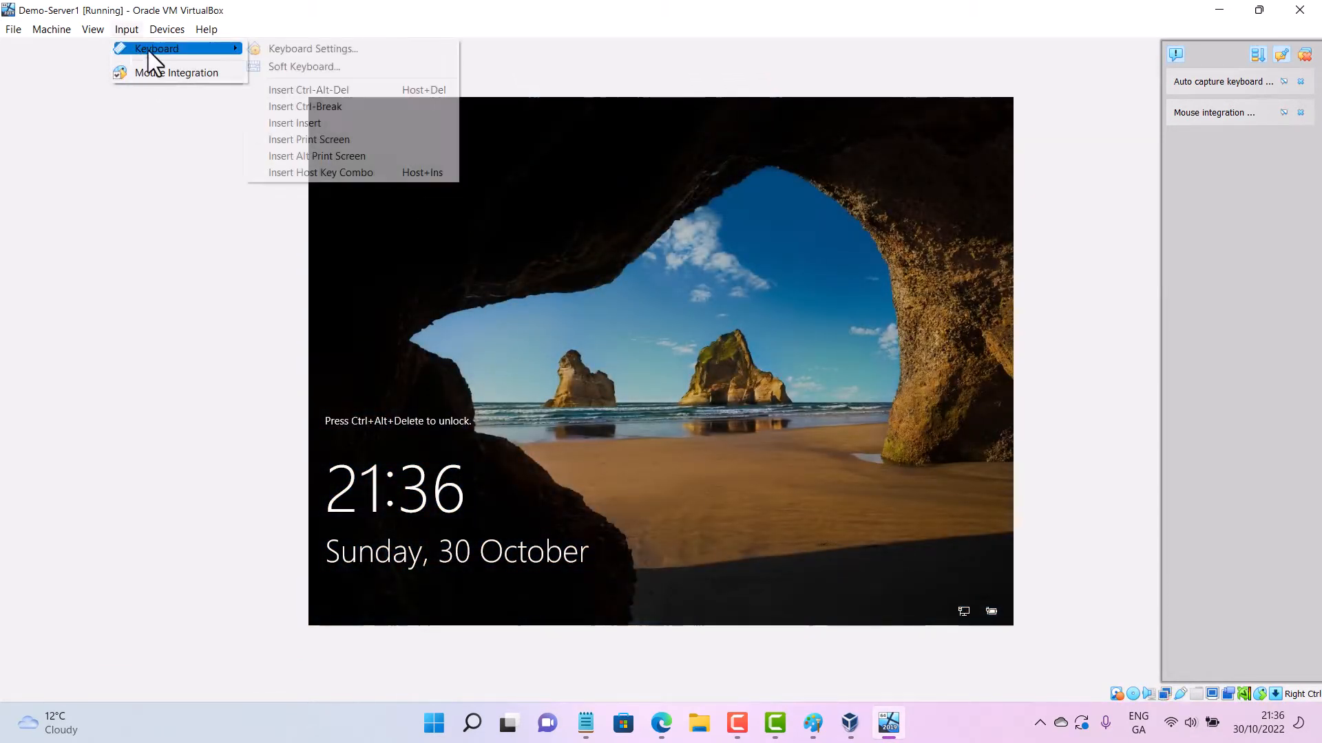
{"action": "left_click", "coordinate": [297, 87]}
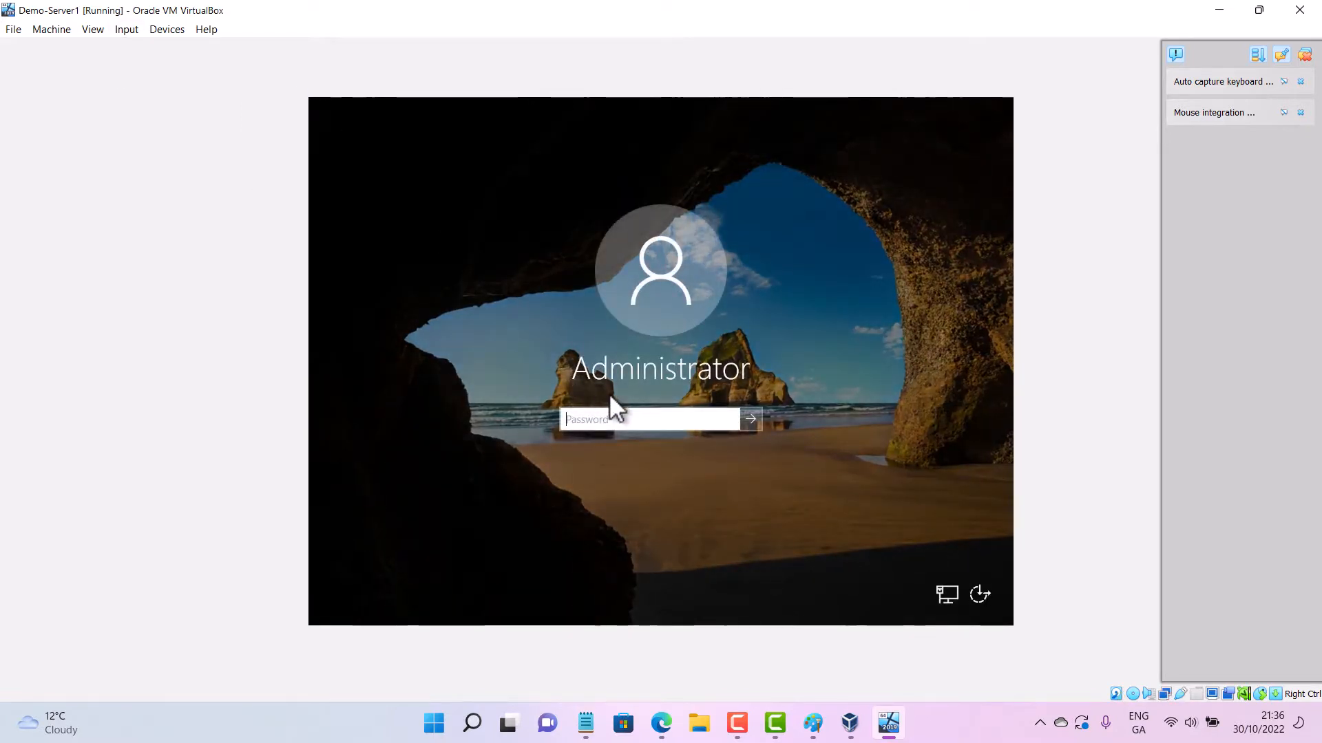
{"action": "type", "text": "•••"}
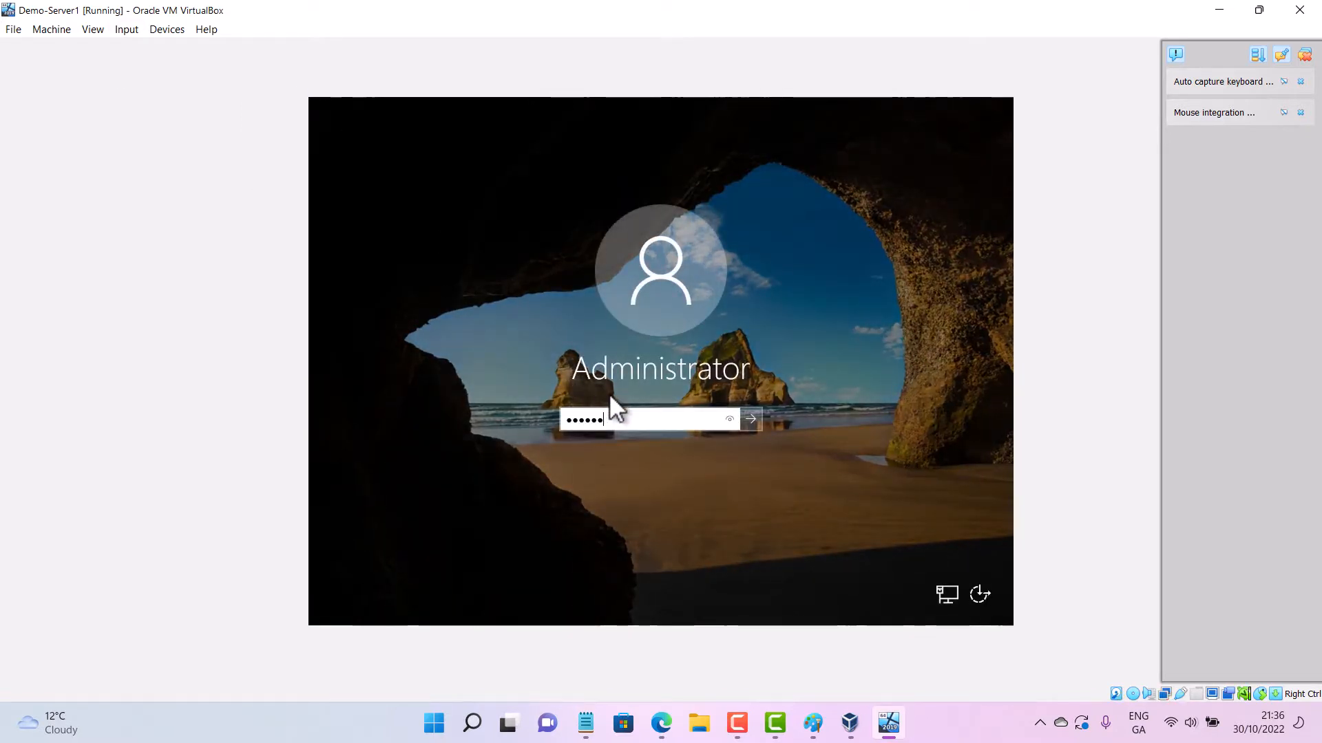
{"action": "type", "text": "•••••"}
{"action": "key", "text": "Return"}
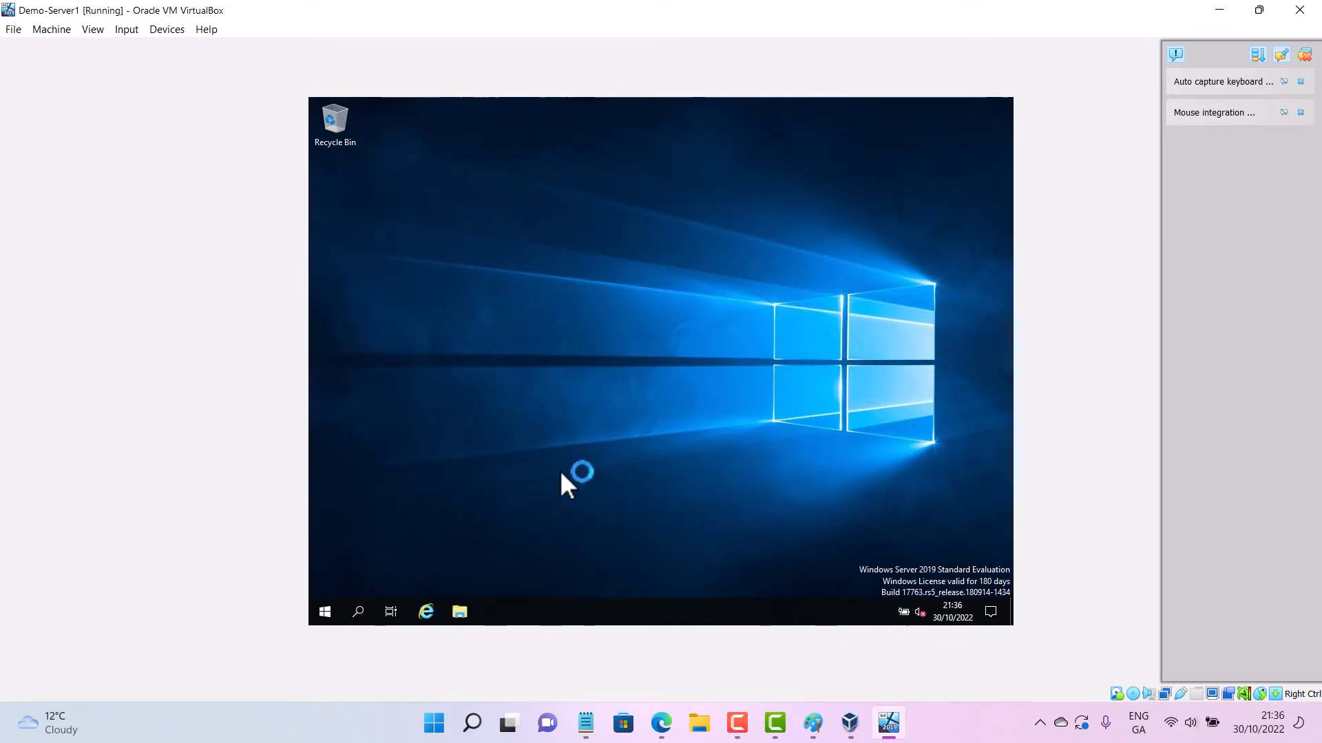
Find and open Command Prompt with the search term cmd, and run hostname to check the server's name.
{"action": "left_click", "coordinate": [366, 614]}
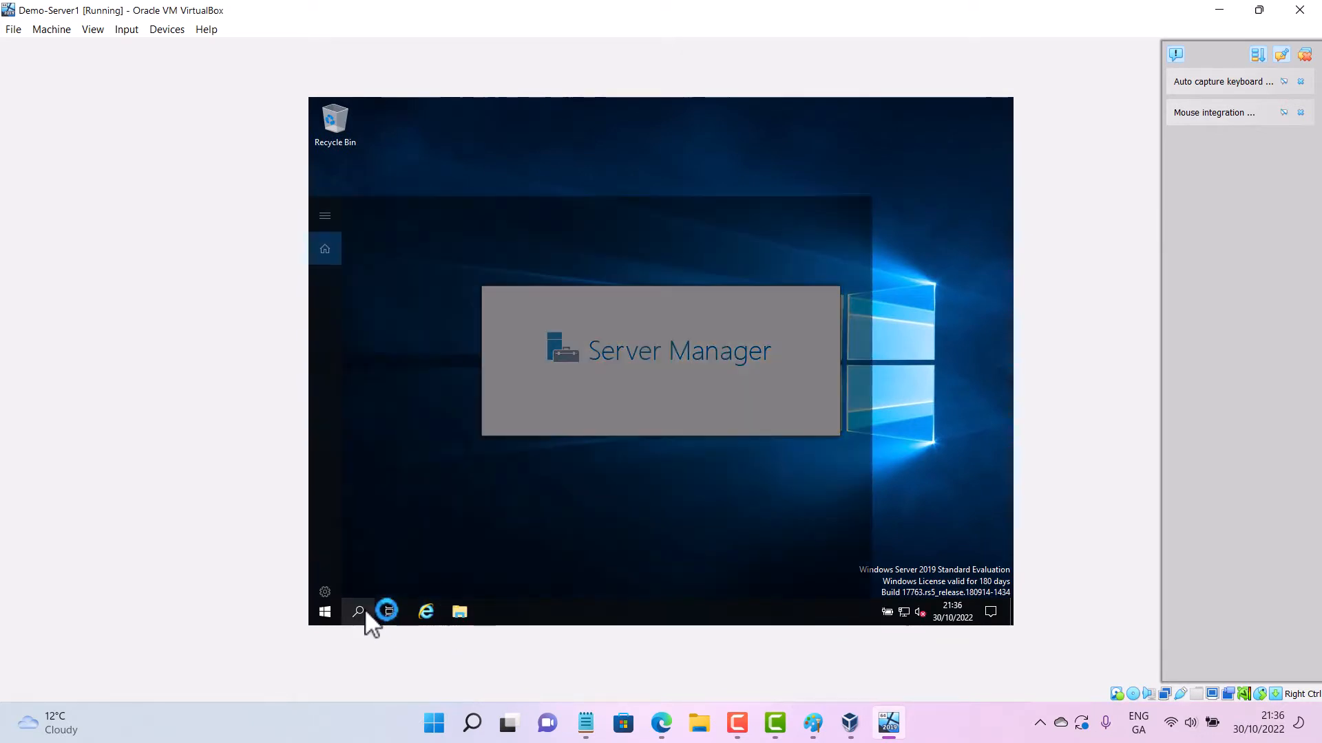
{"action": "type", "text": "cmd"}
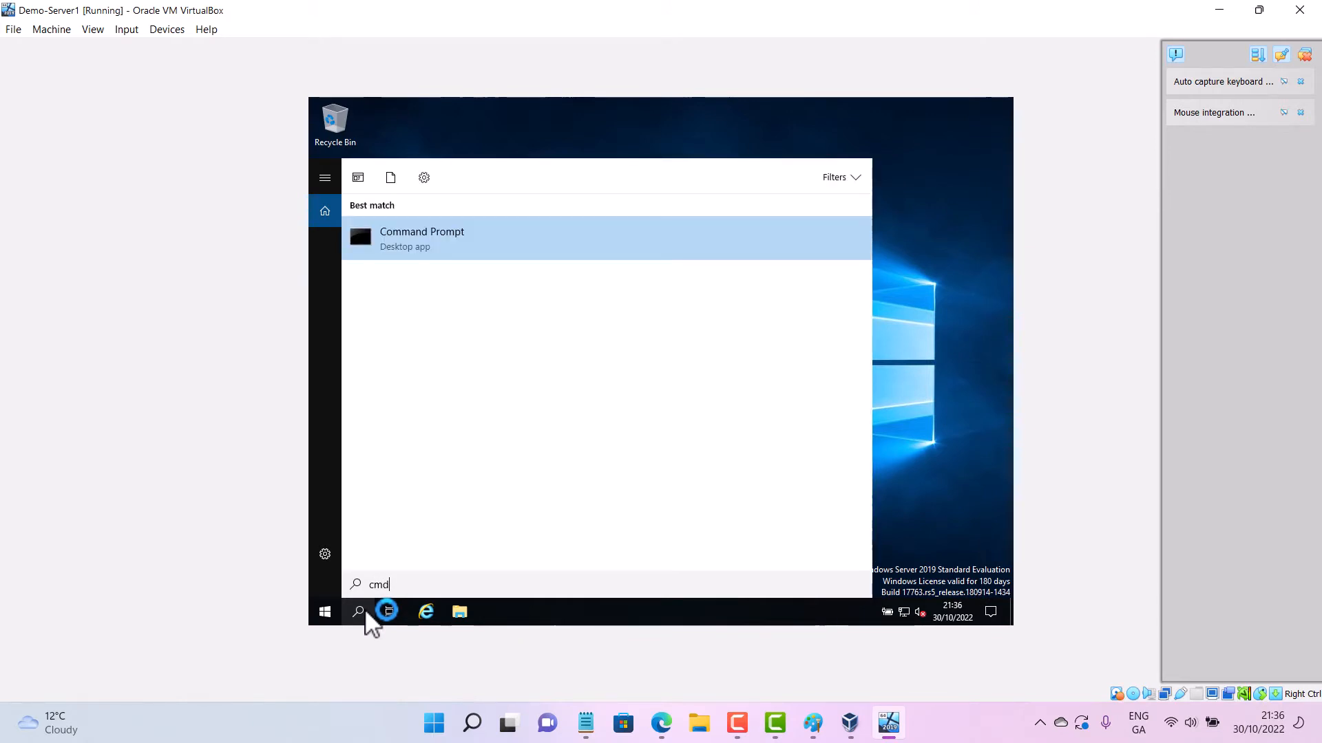
{"action": "key", "text": "Return"}
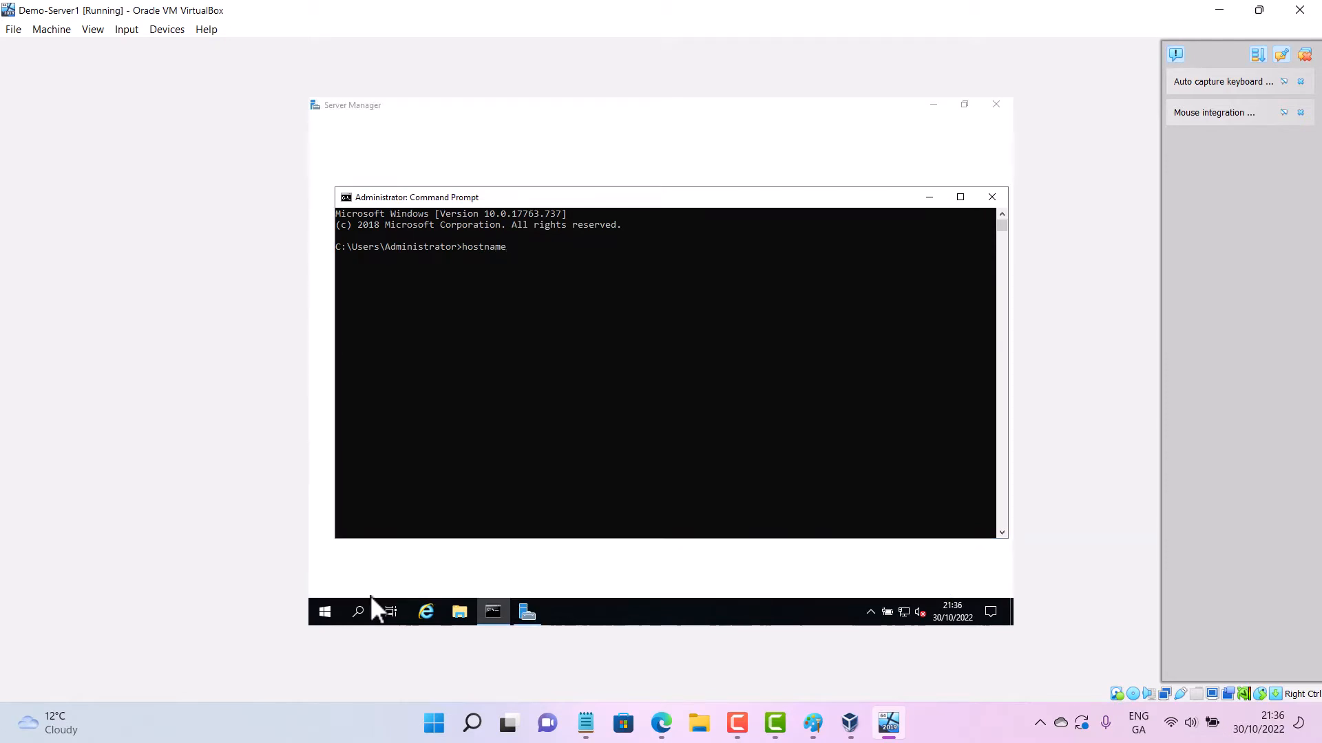
{"action": "key", "text": "Return"}
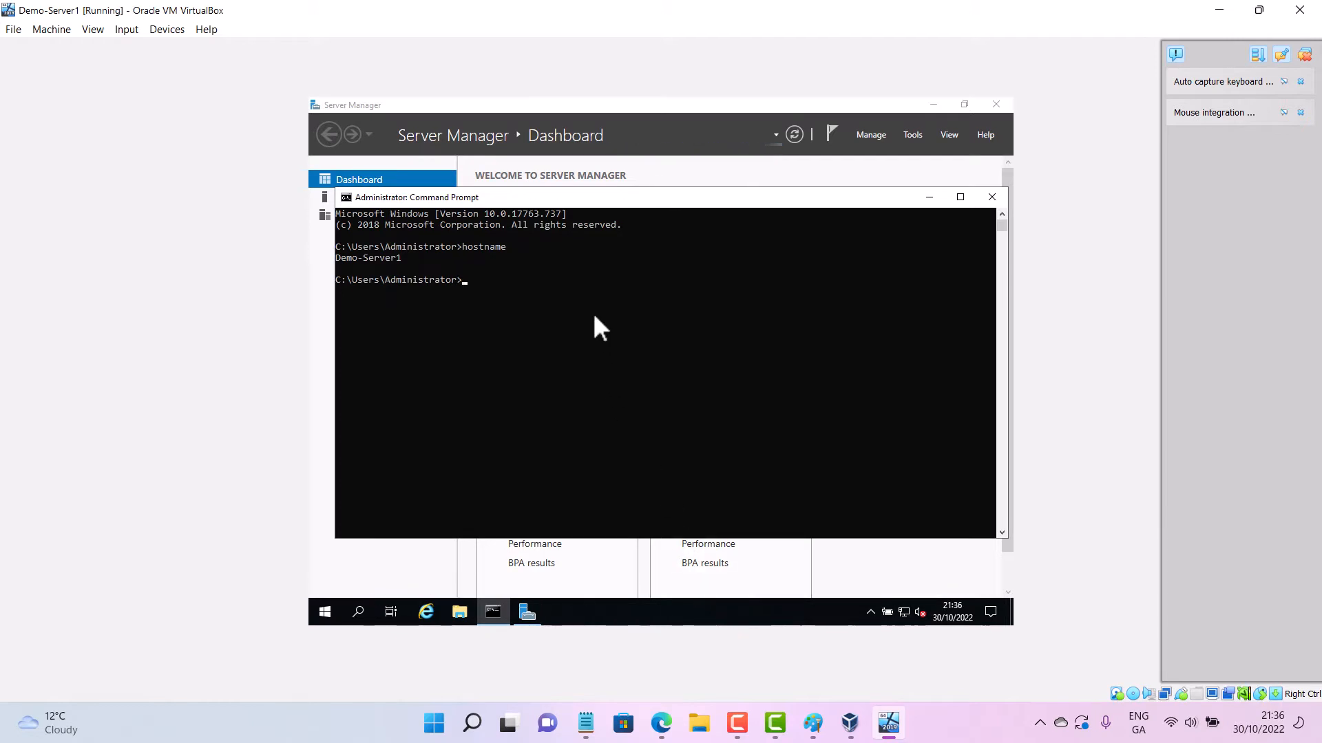
Close Command Prompt on Demo-Server1 and switch to the Notepad file Steps to making a Windows Server 2019 VM.txt on the host.
{"action": "left_click_drag", "start_coordinate": [601, 200], "coordinate": [455, 354]}
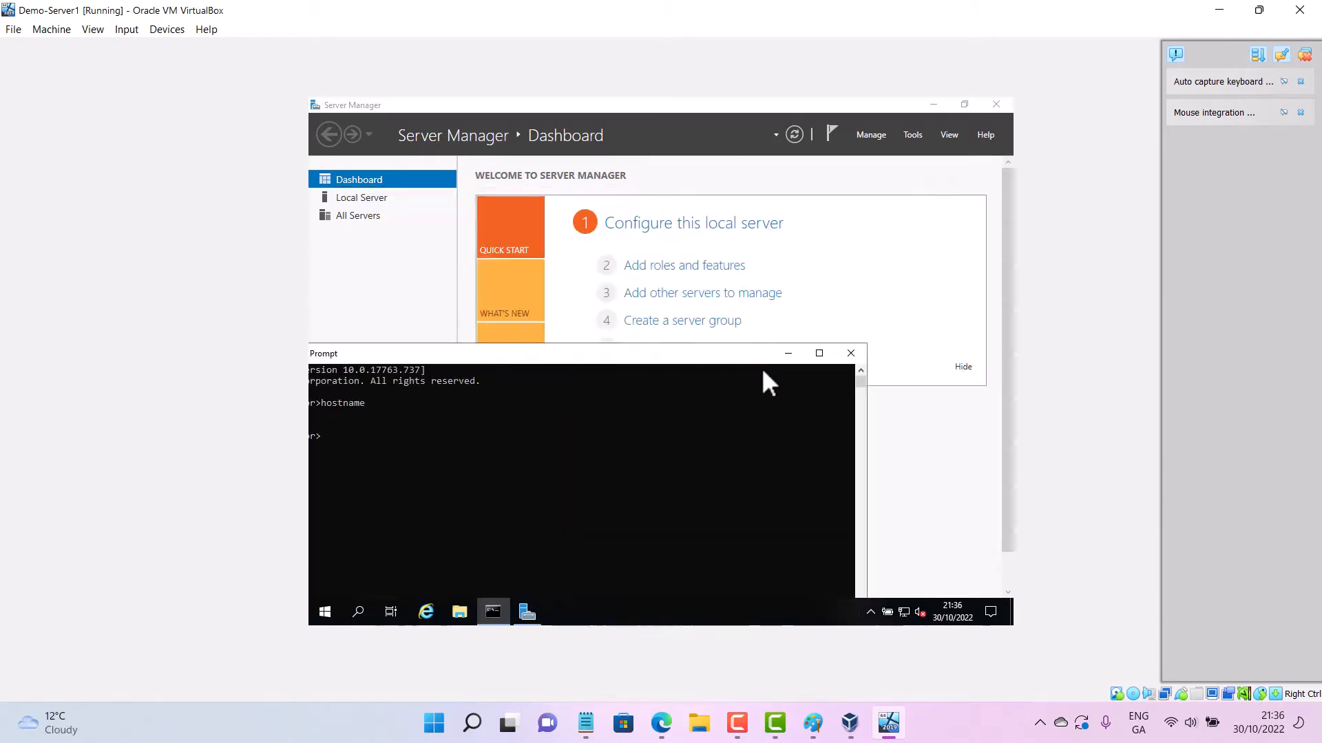
{"action": "left_click", "coordinate": [851, 352]}
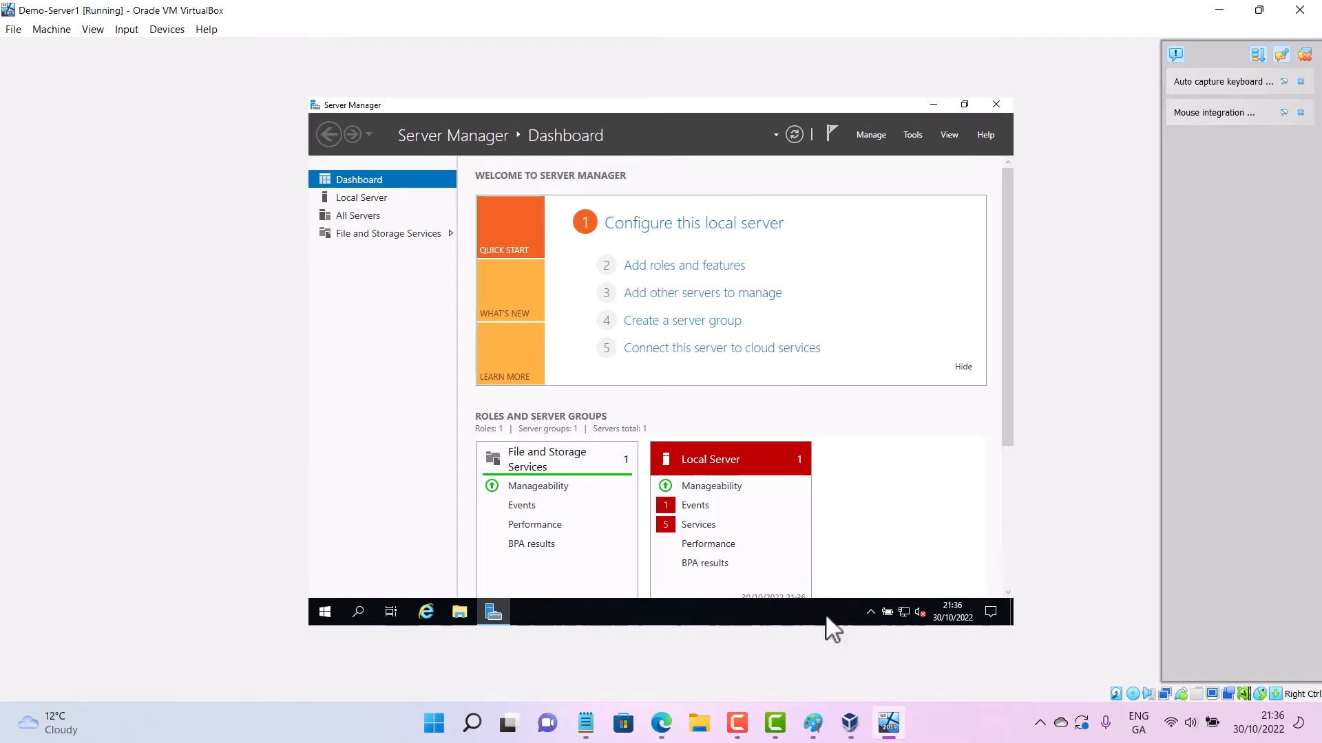
{"action": "left_click", "coordinate": [586, 723]}
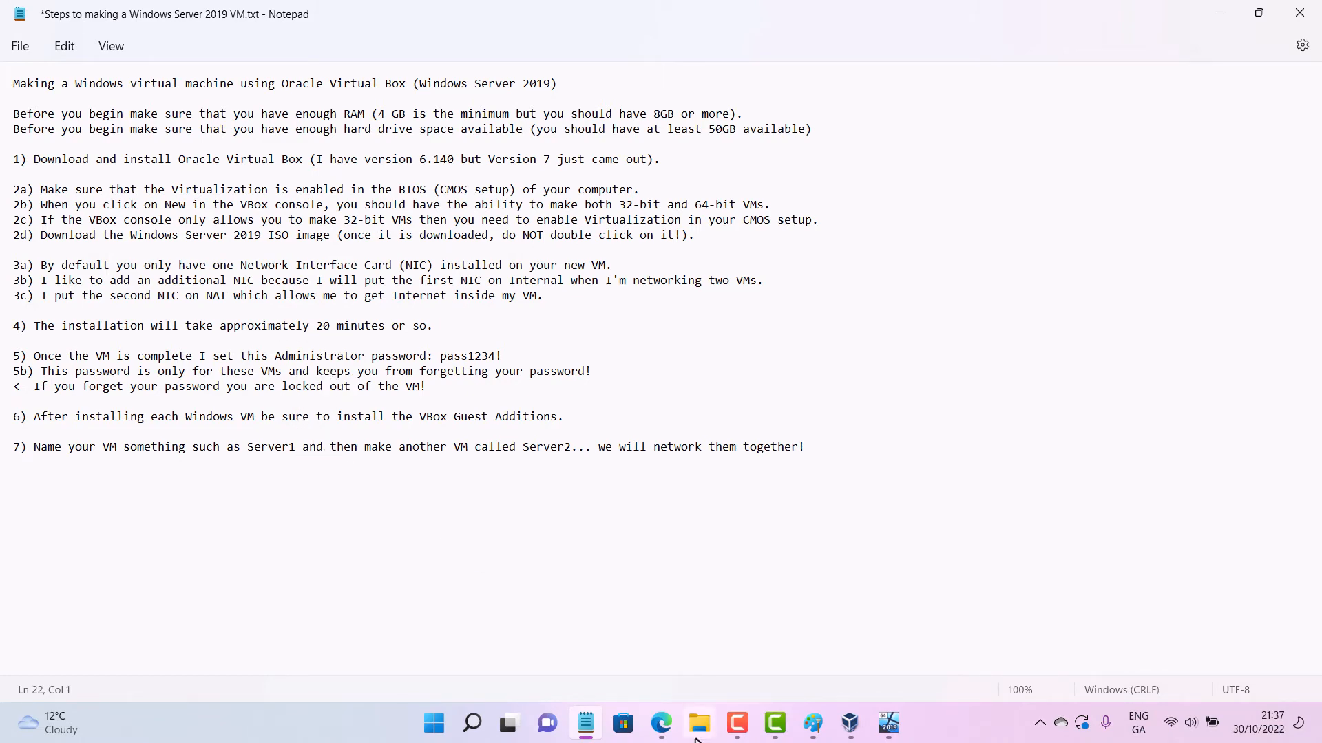
Switch to Microsoft Edge and search the web in a new tab for server 2019 download iso.
{"action": "left_click", "coordinate": [660, 722]}
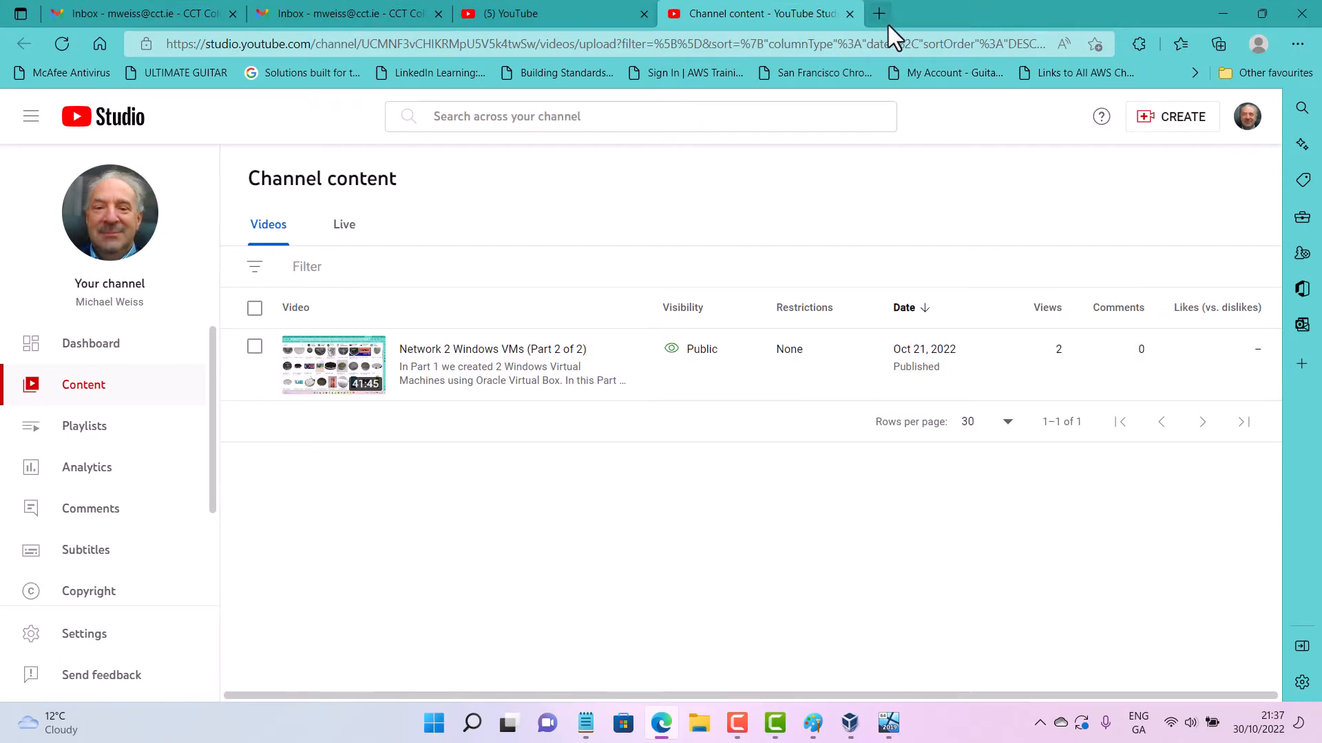
{"action": "left_click", "coordinate": [879, 14]}
{"action": "type", "text": "ser"}
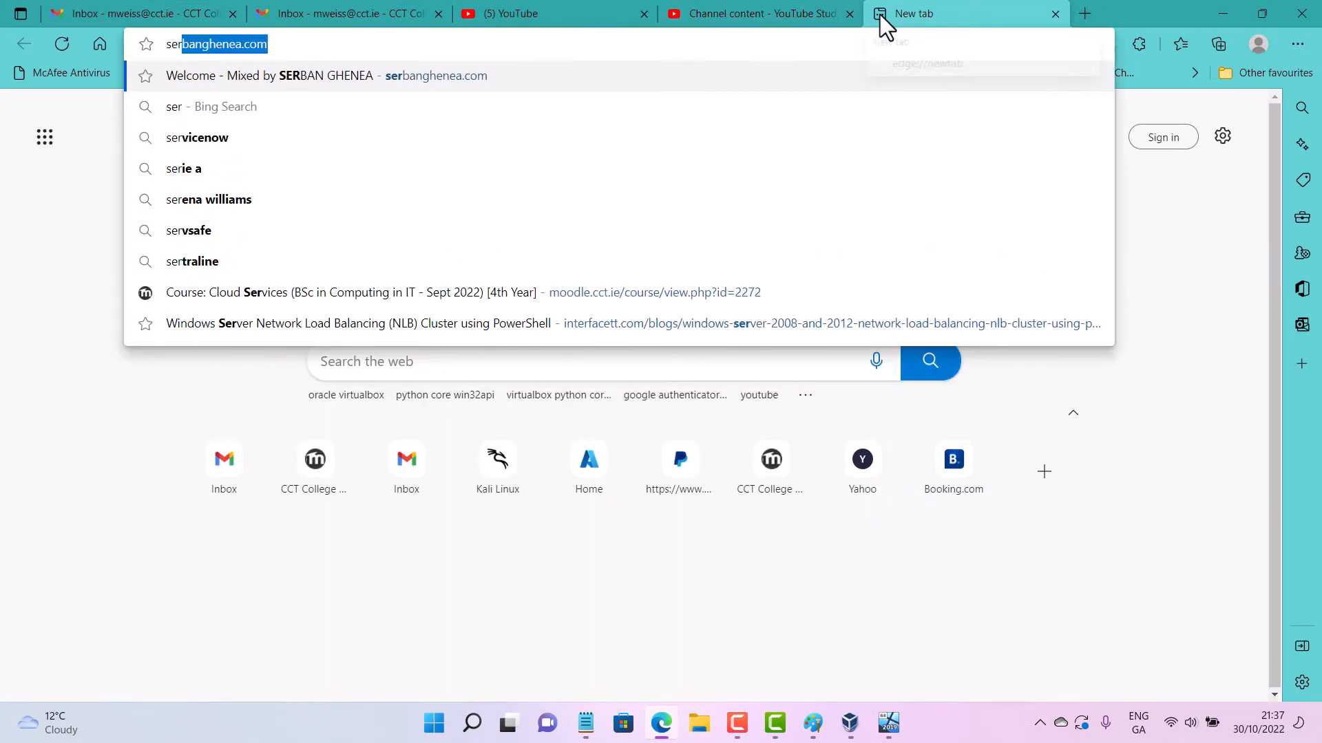
{"action": "type", "text": "ver 2"}
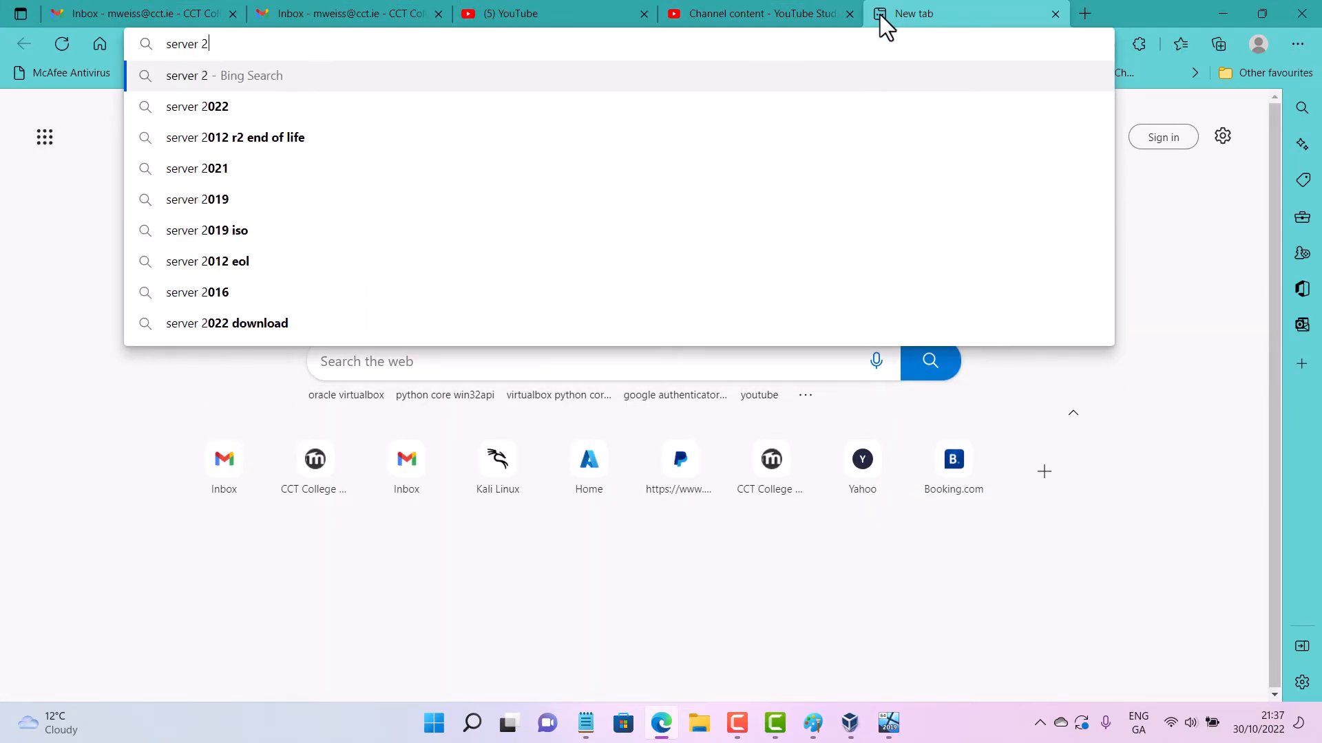
{"action": "type", "text": "019 down"}
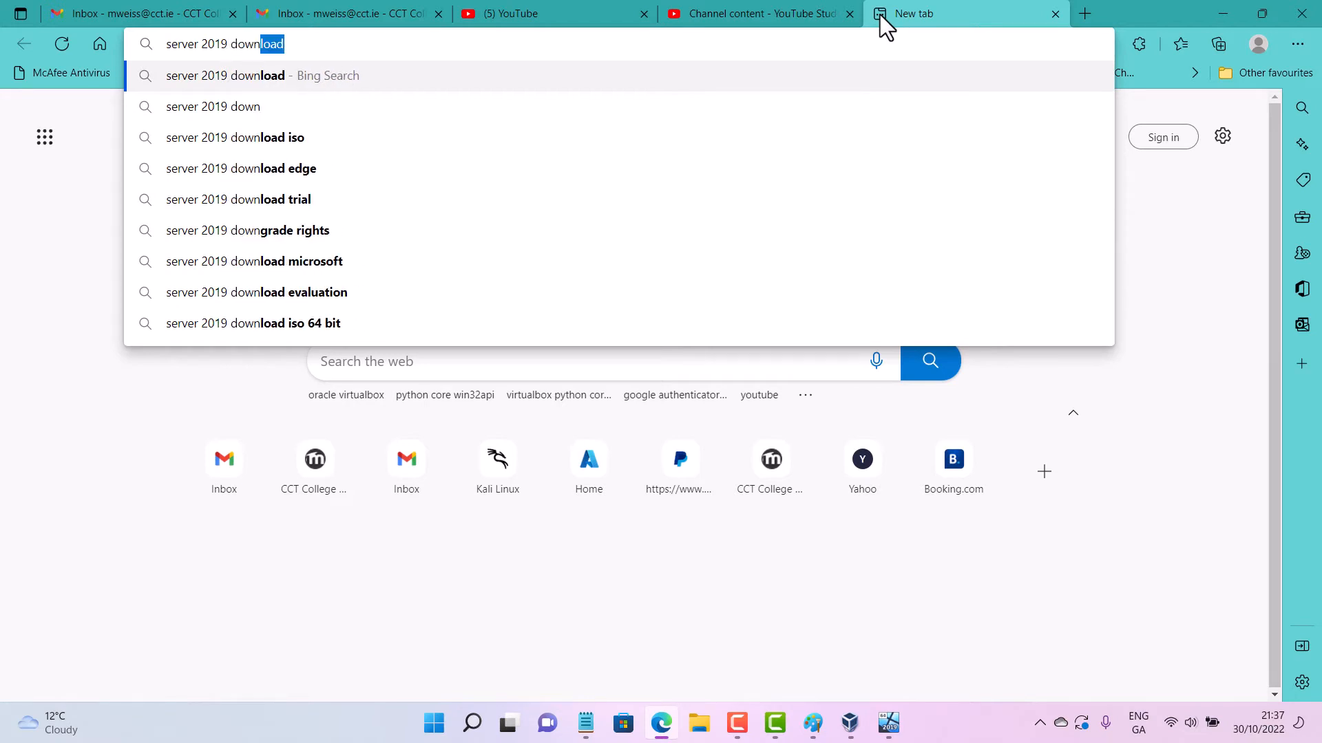
{"action": "type", "text": "load"}
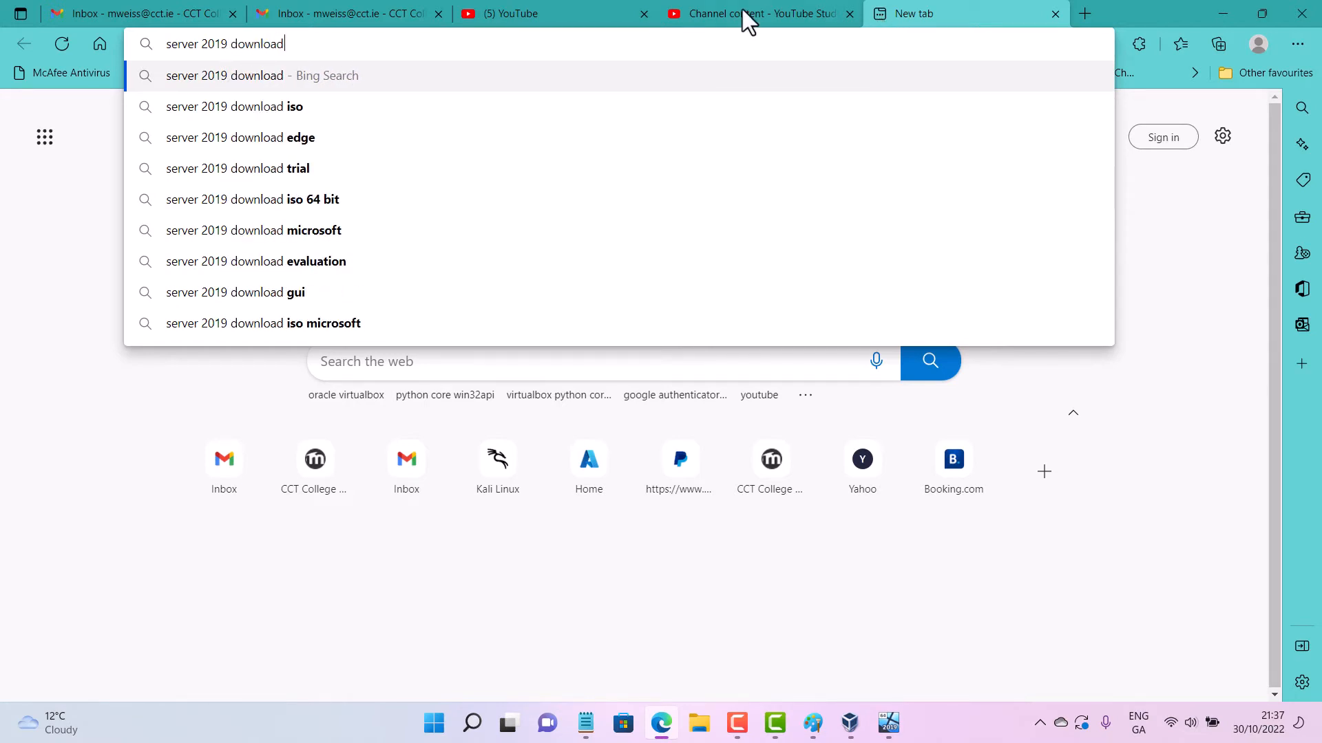
{"action": "key", "text": "Down"}
{"action": "key", "text": "Return"}
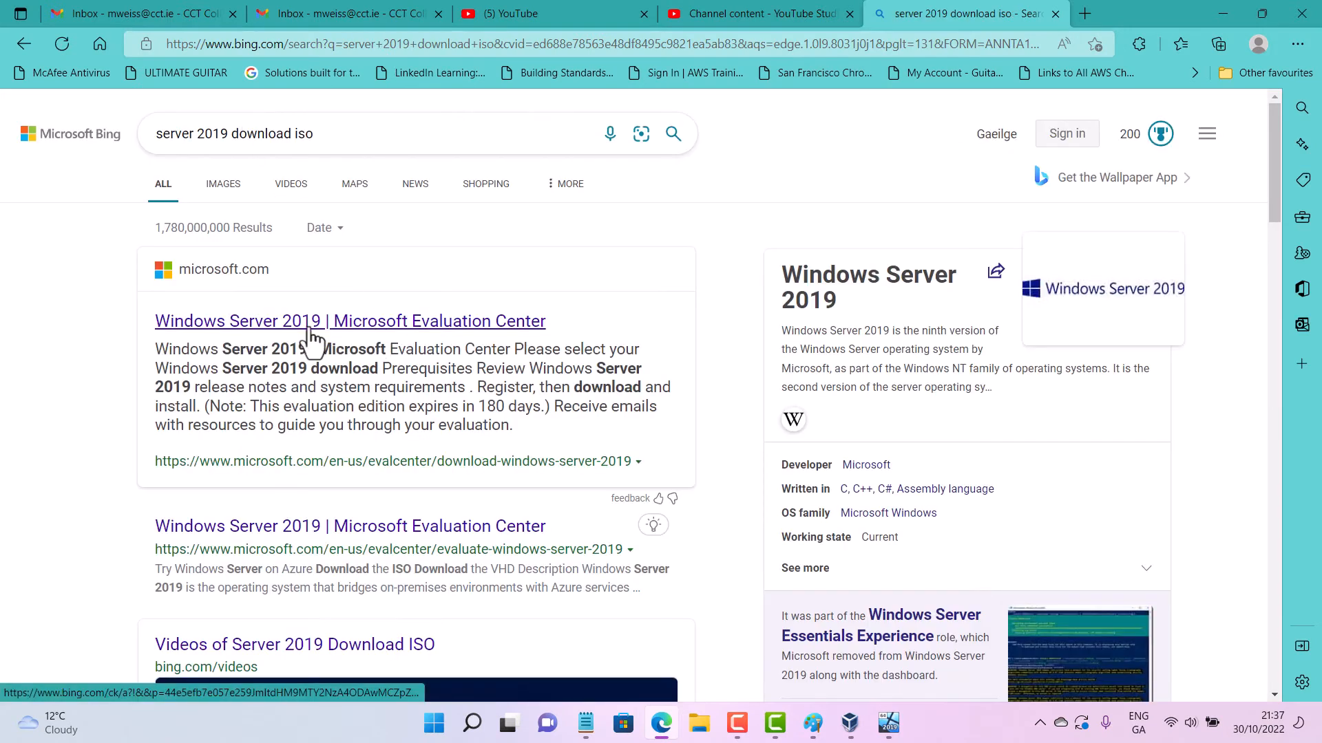
Open the Microsoft Evaluation Center result for Windows Server 2019 and request the English (United States) 64-bit edition ISO download.
{"action": "left_click", "coordinate": [247, 323]}
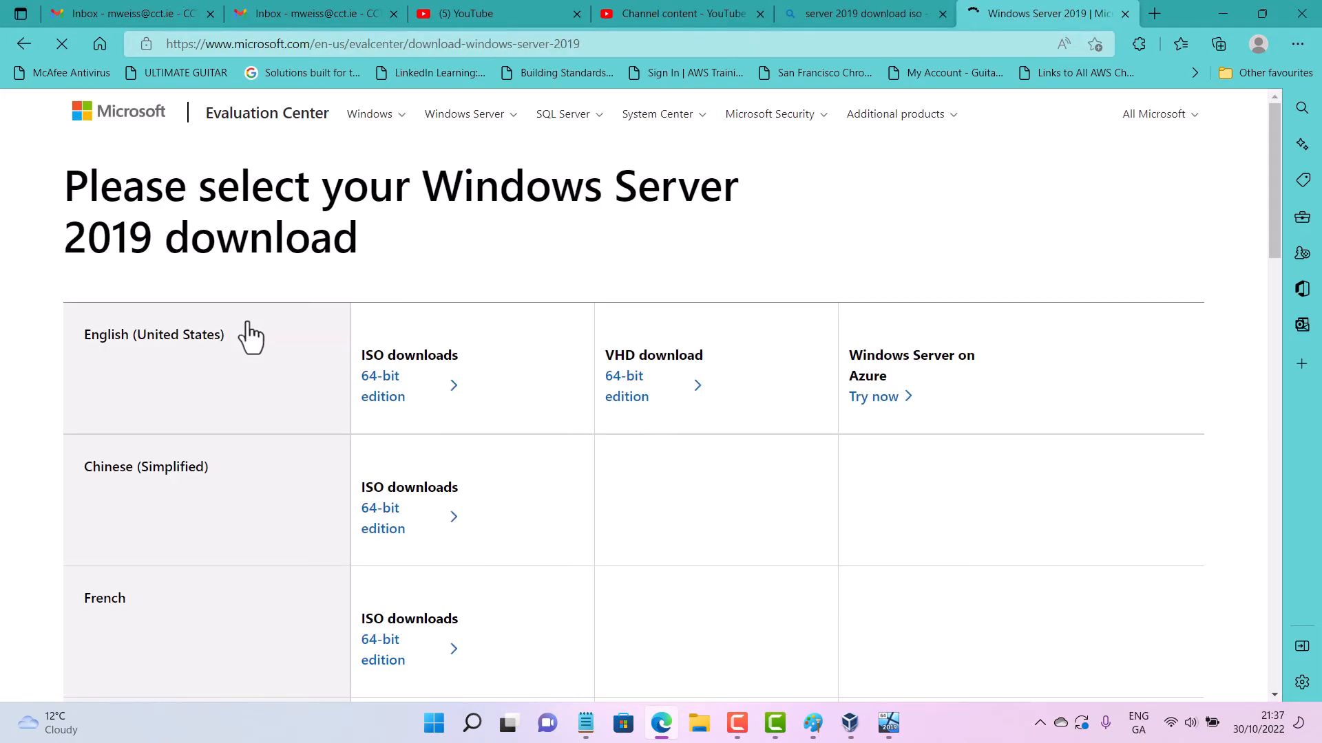
{"action": "scroll", "coordinate": [247, 322], "scroll_direction": "down", "scroll_amount": 1}
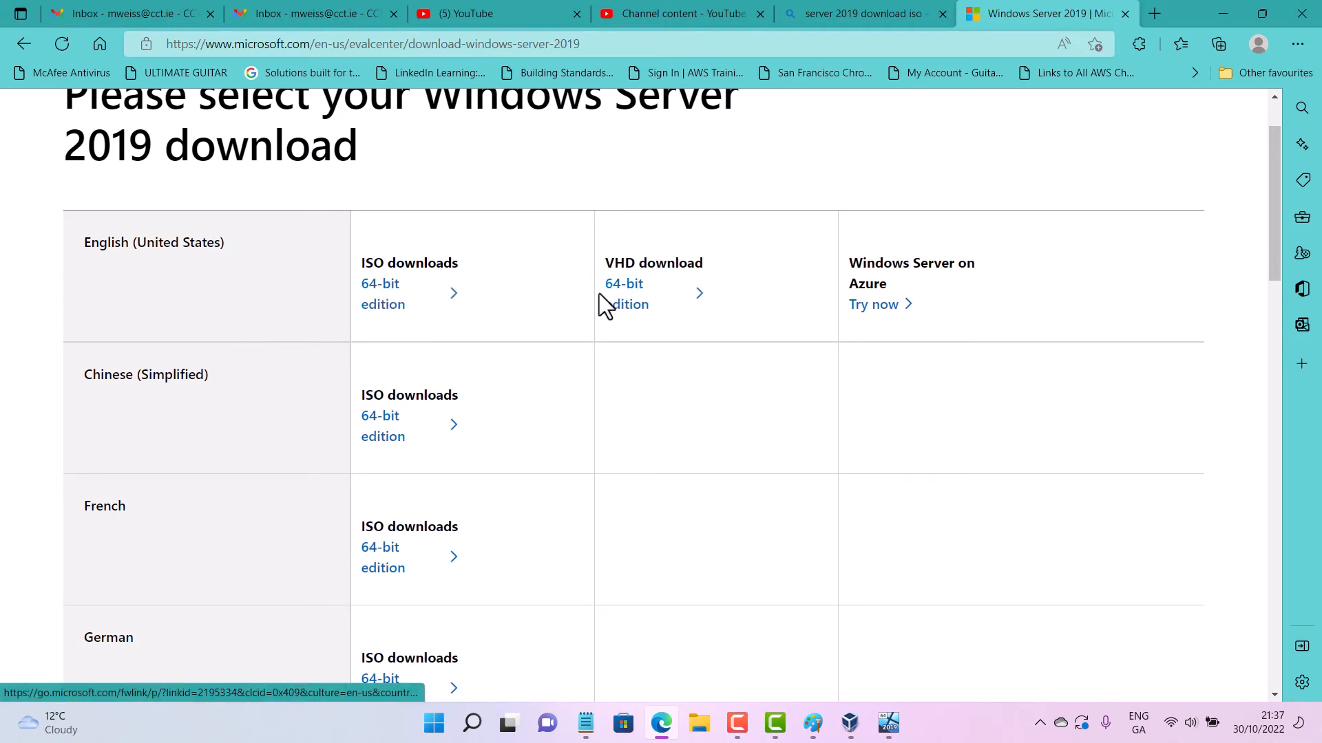
{"action": "left_click", "coordinate": [393, 299]}
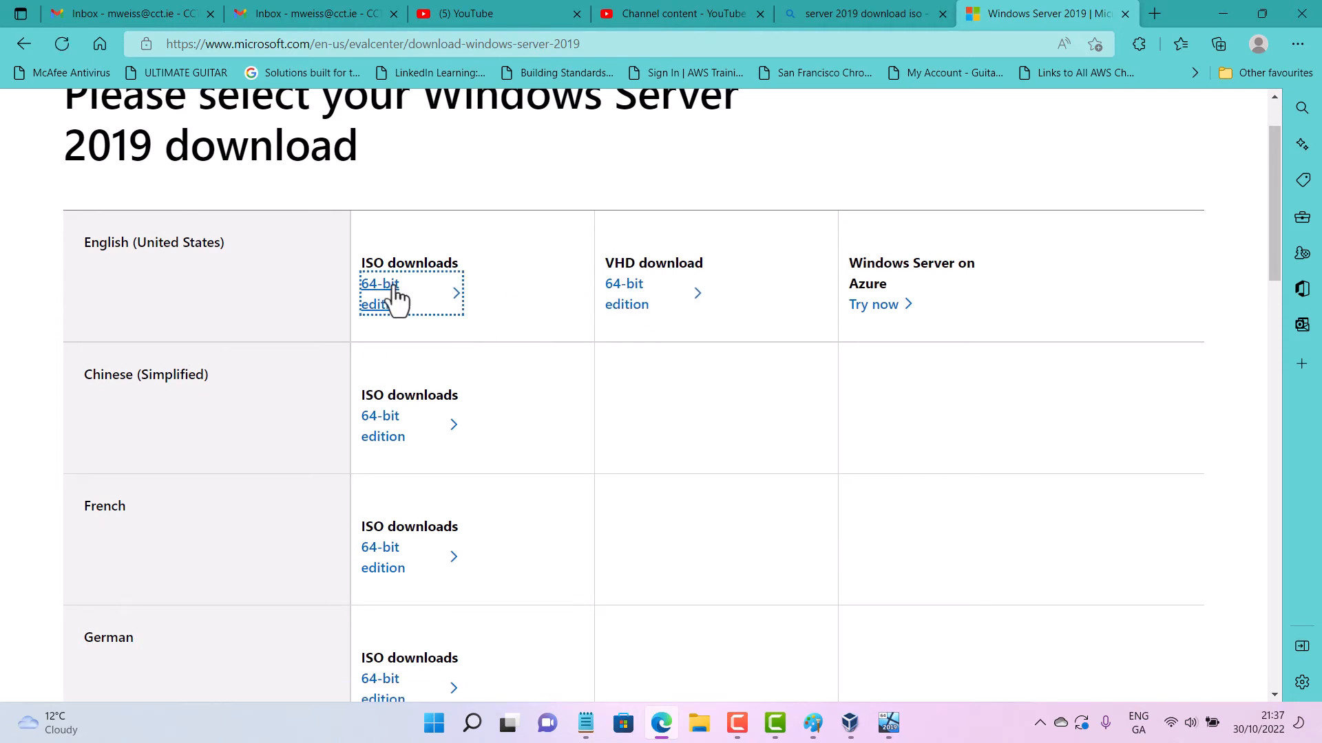